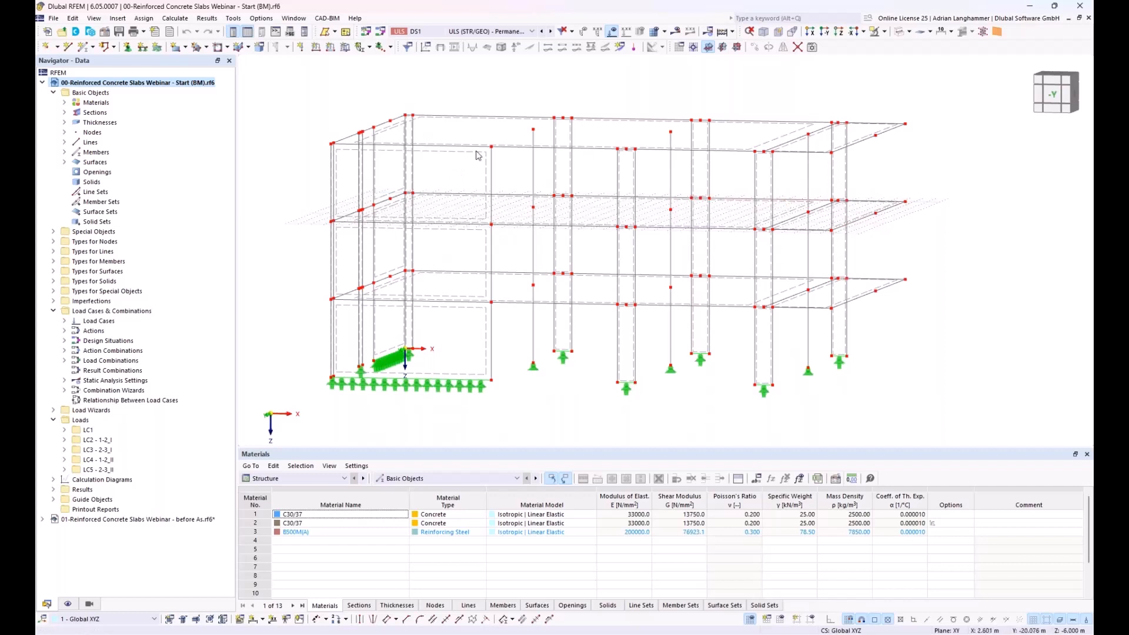
Review the surface loads on the building model for load cases LC1 through LC5.
middle_click_drag(467, 217, 455, 218, "ctrl")
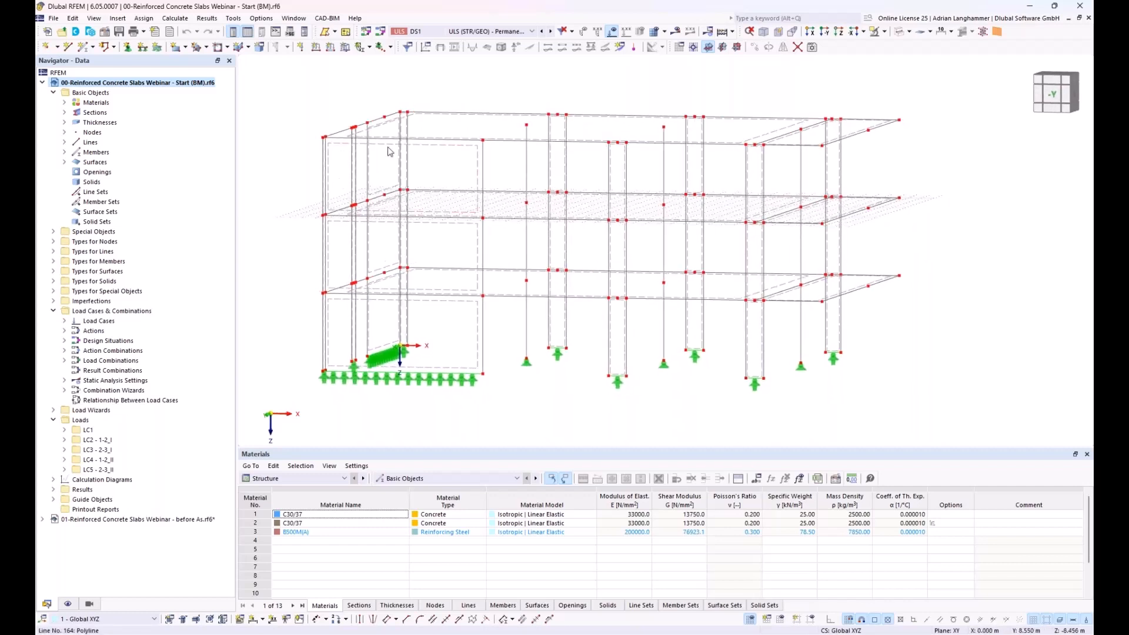
middle_click_drag(495, 219, 494, 222, "ctrl")
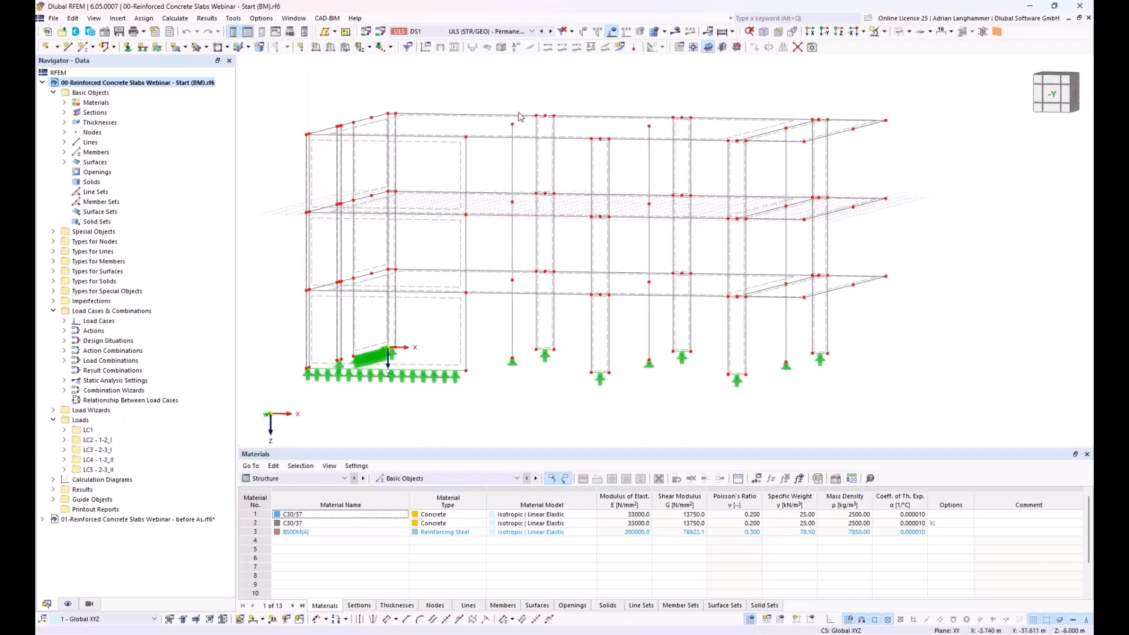
middle_click_drag(729, 342, 756, 339, "ctrl")
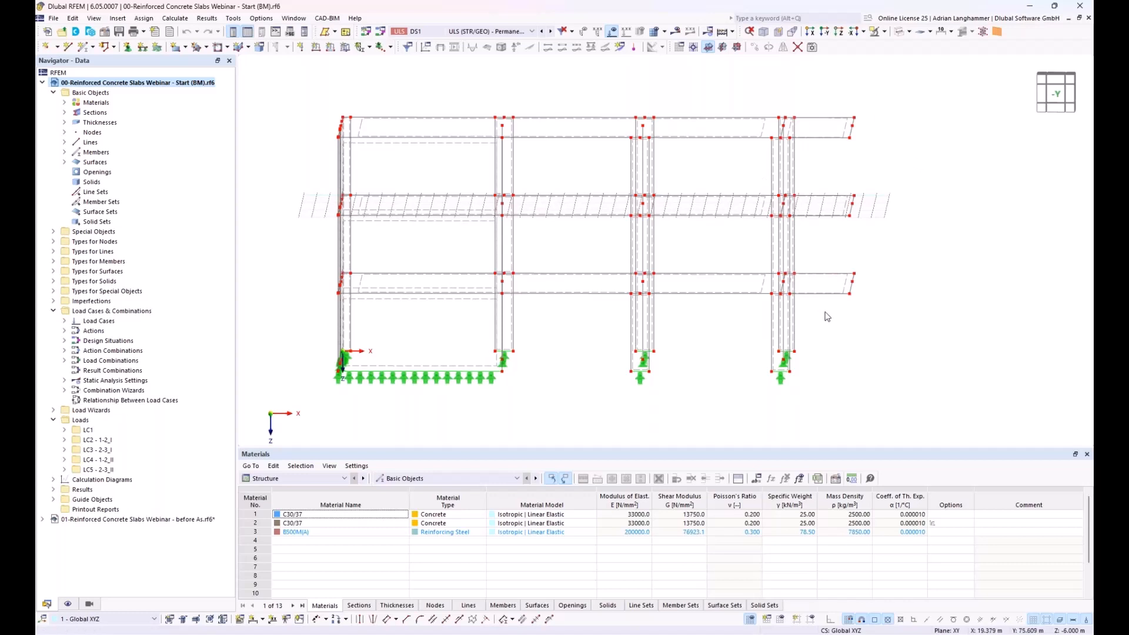
left_click(453, 34)
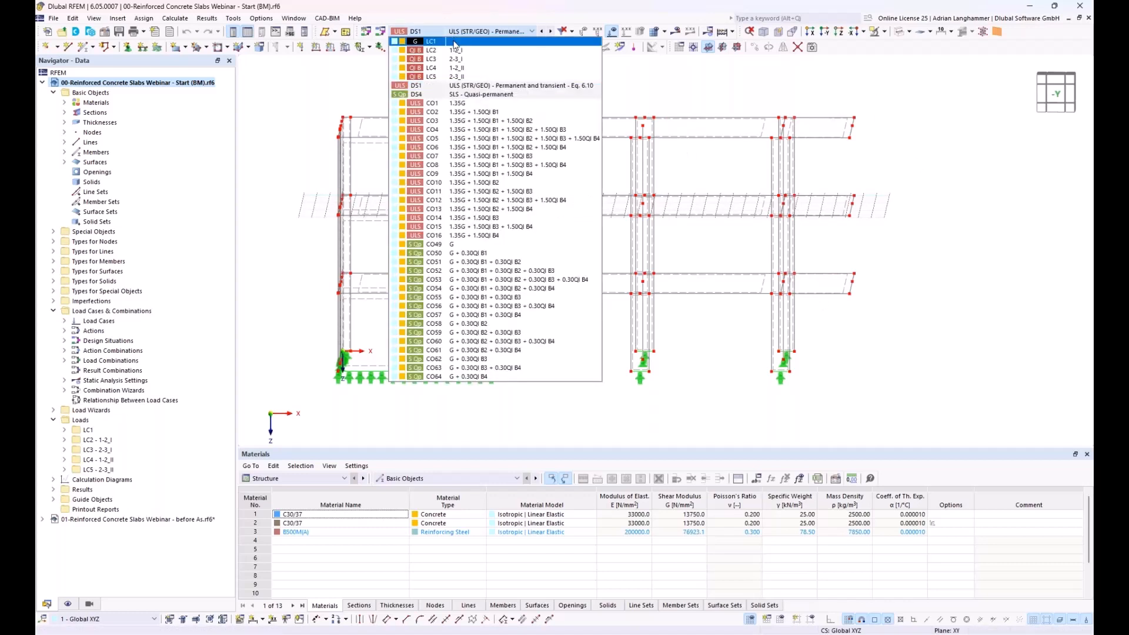
left_click(470, 86)
middle_click_drag(493, 103, 477, 125, "ctrl")
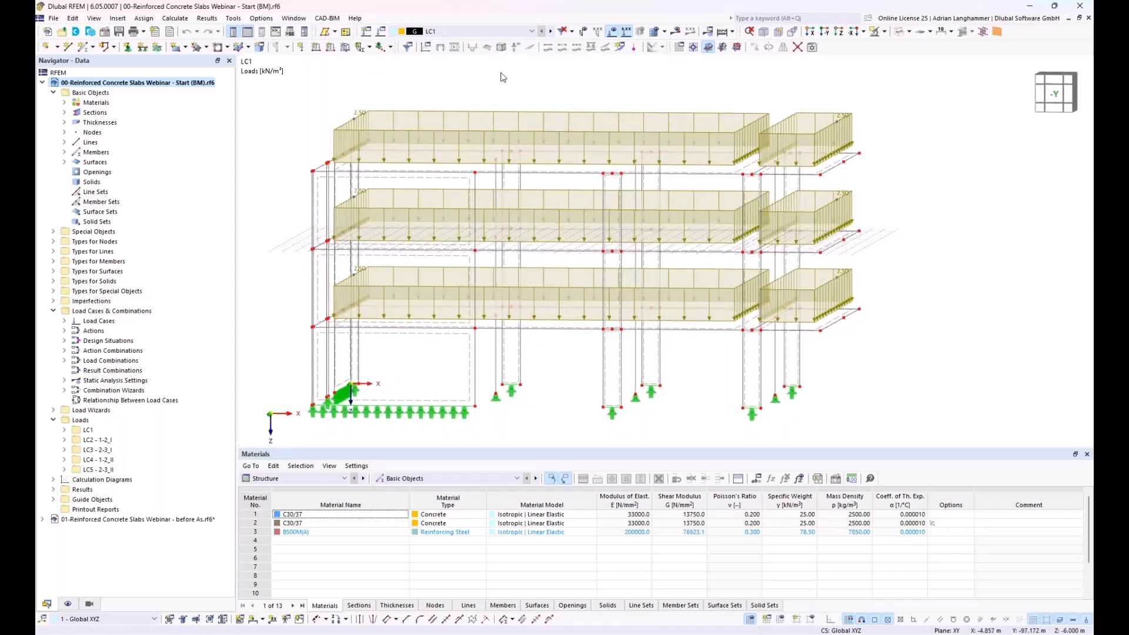
left_click(551, 33)
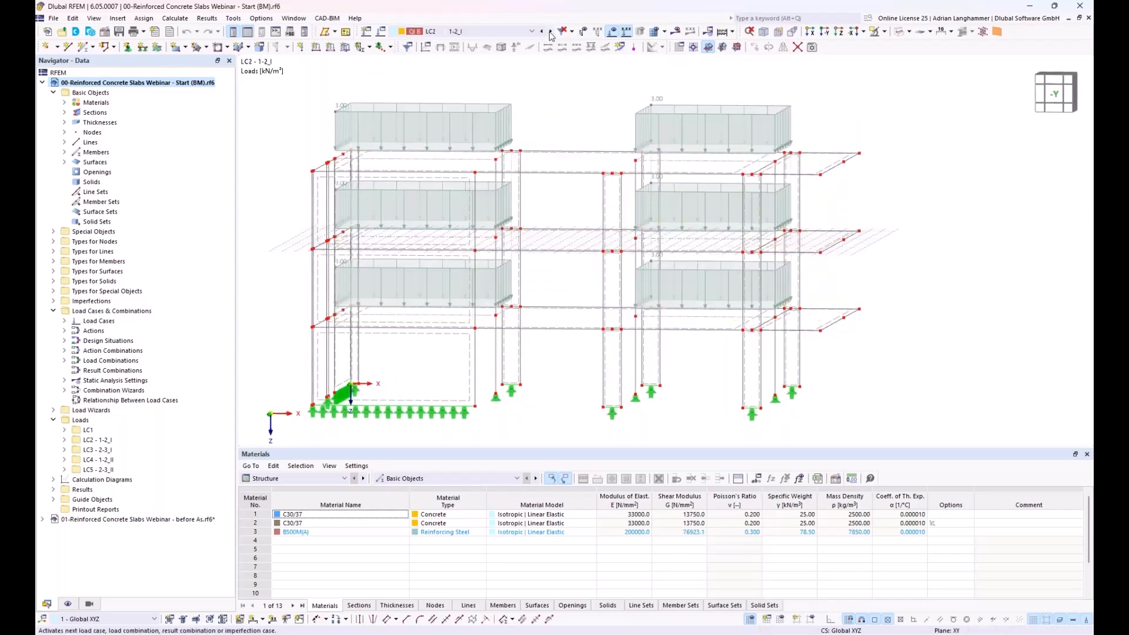
middle_click_drag(544, 91, 545, 103, "ctrl")
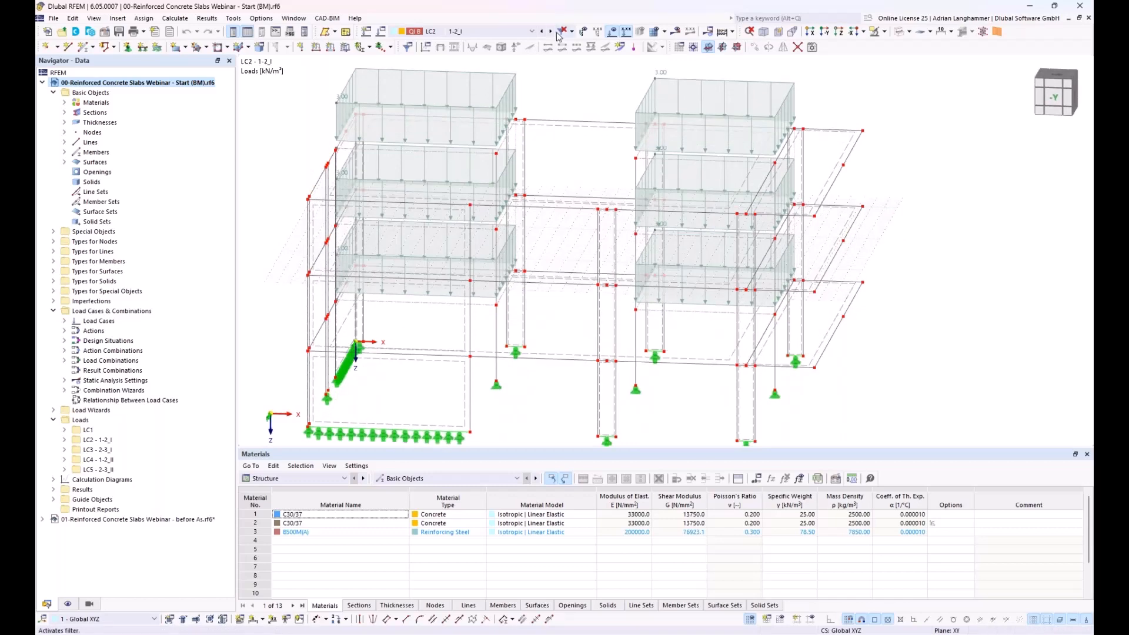
left_click(551, 32)
left_click(551, 31)
left_click(552, 32)
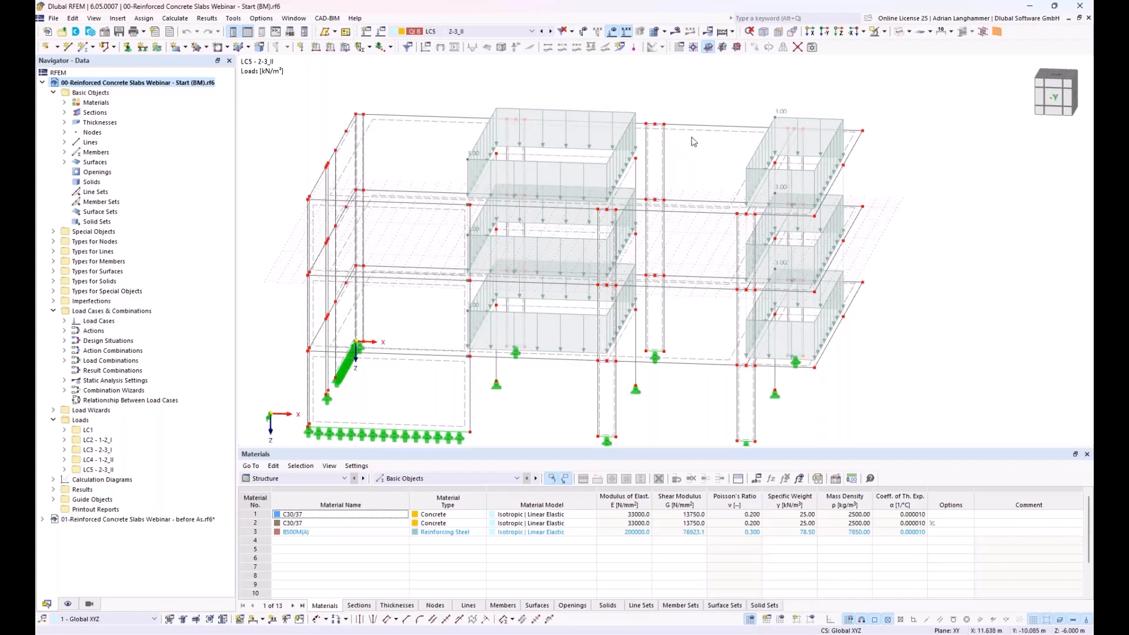
middle_click_drag(910, 265, 657, 164, "ctrl")
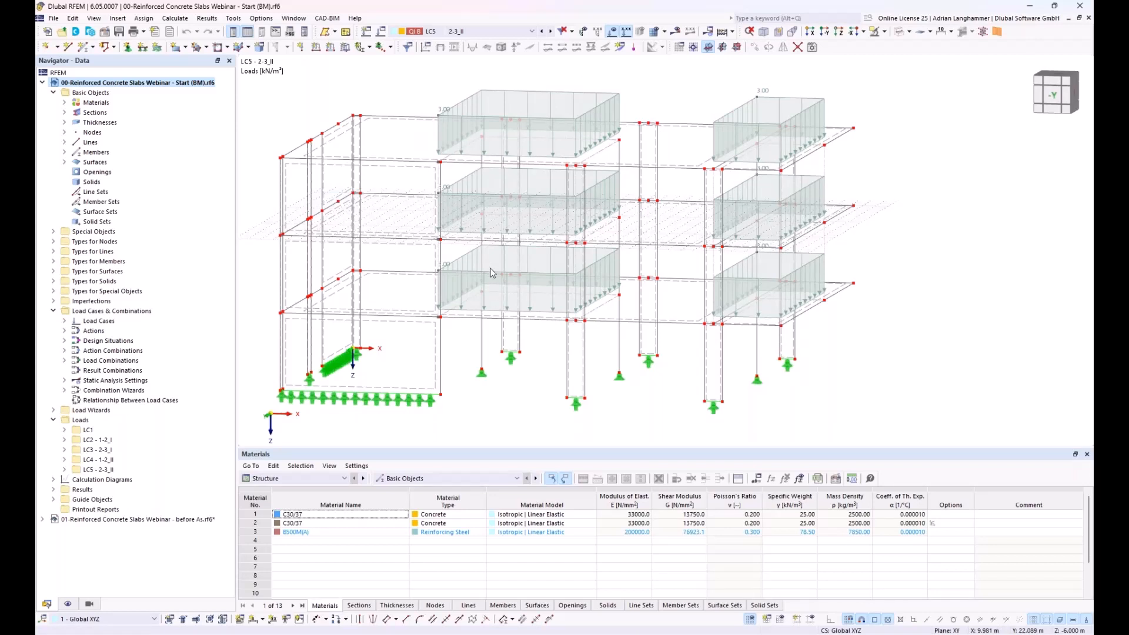
middle_click_drag(363, 272, 352, 255)
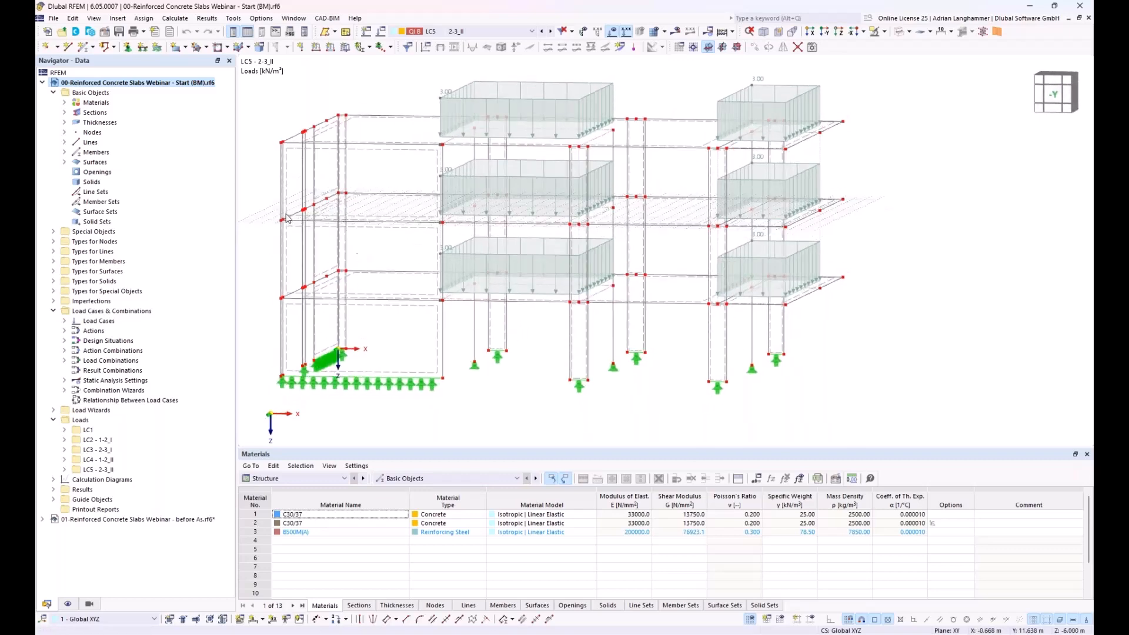
Activate the Building Model and Concrete Design add-ons in the model's base data.
right_click(152, 87)
left_click(170, 91)
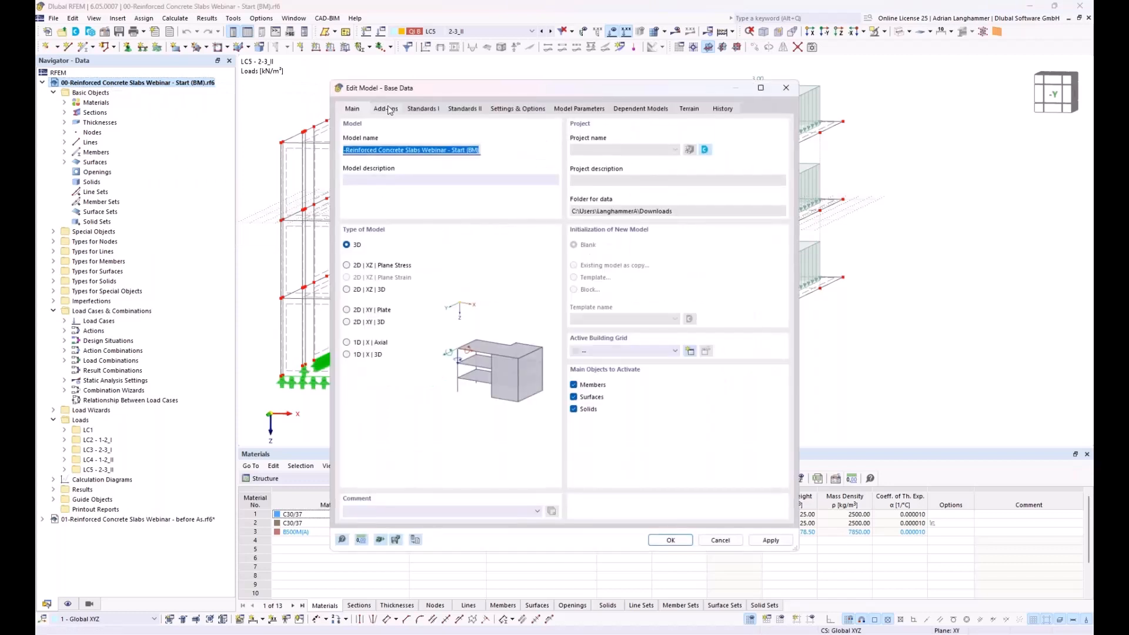
left_click(386, 109)
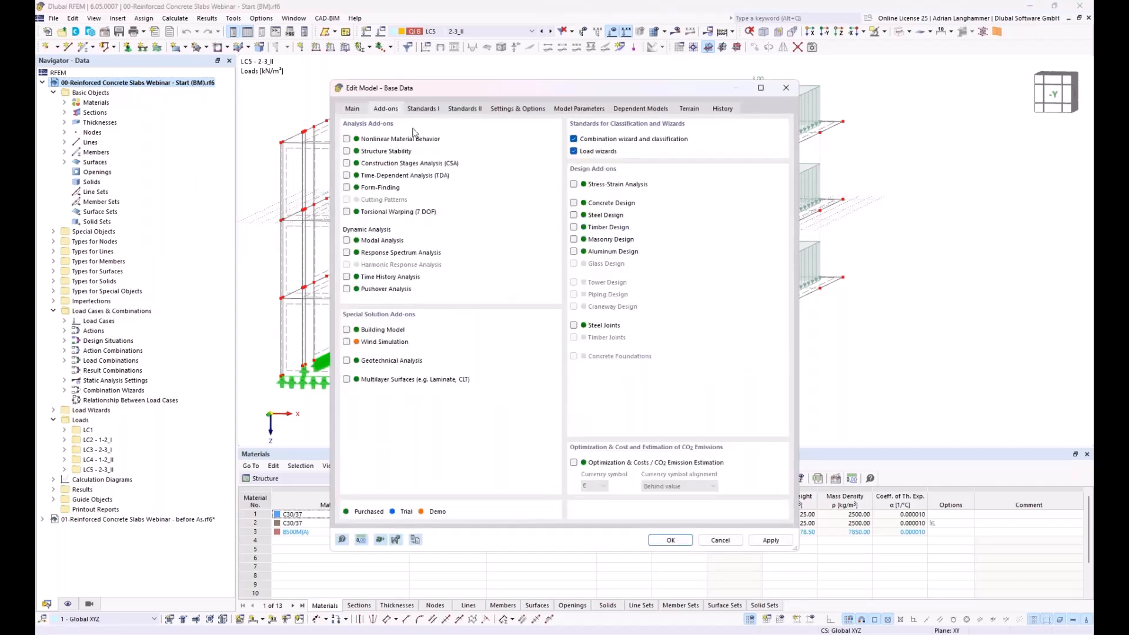
left_click(346, 330)
left_click(573, 203)
left_click_drag(510, 86, 470, 73)
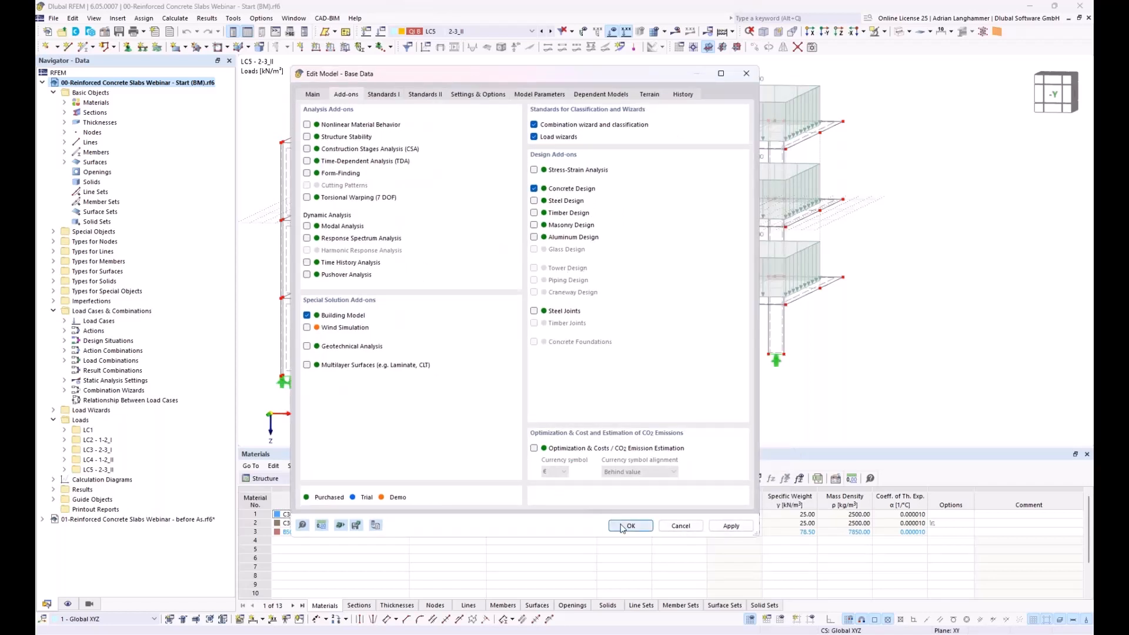
key("Return")
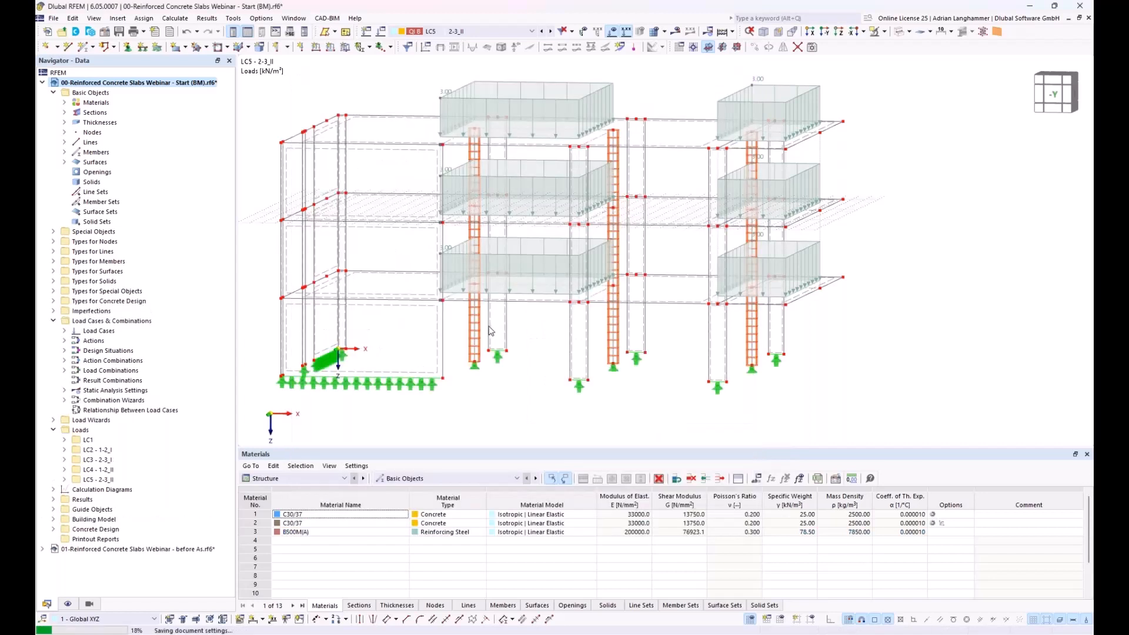
Start a new building story in the Building Model and automatically generate the stories for all three floors.
middle_click_drag(269, 169, 285, 164)
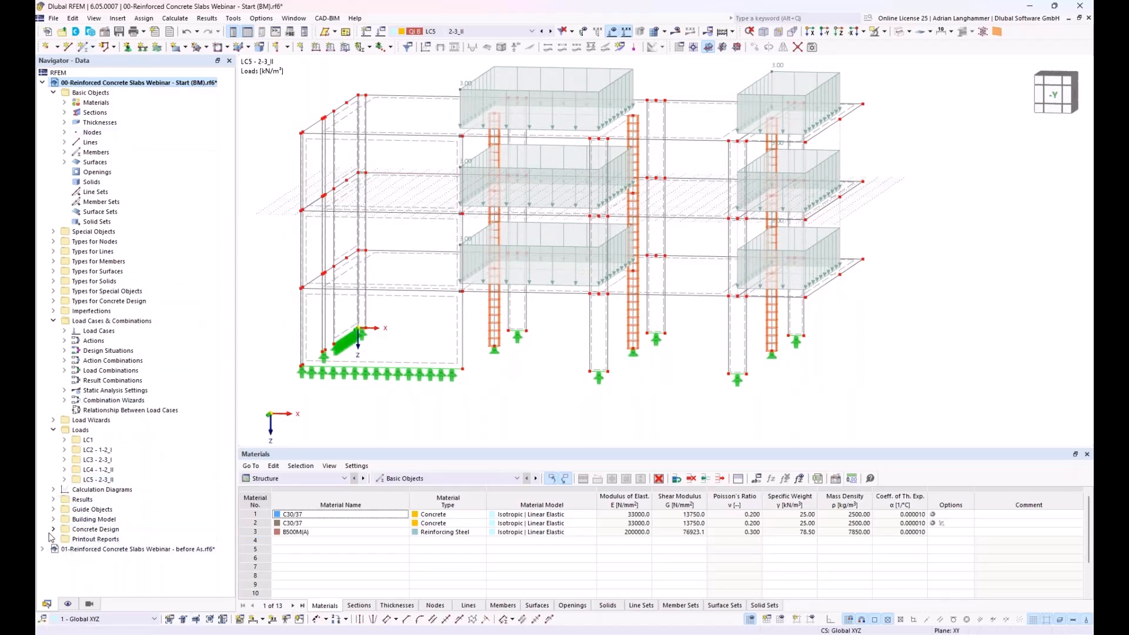
left_click(82, 520)
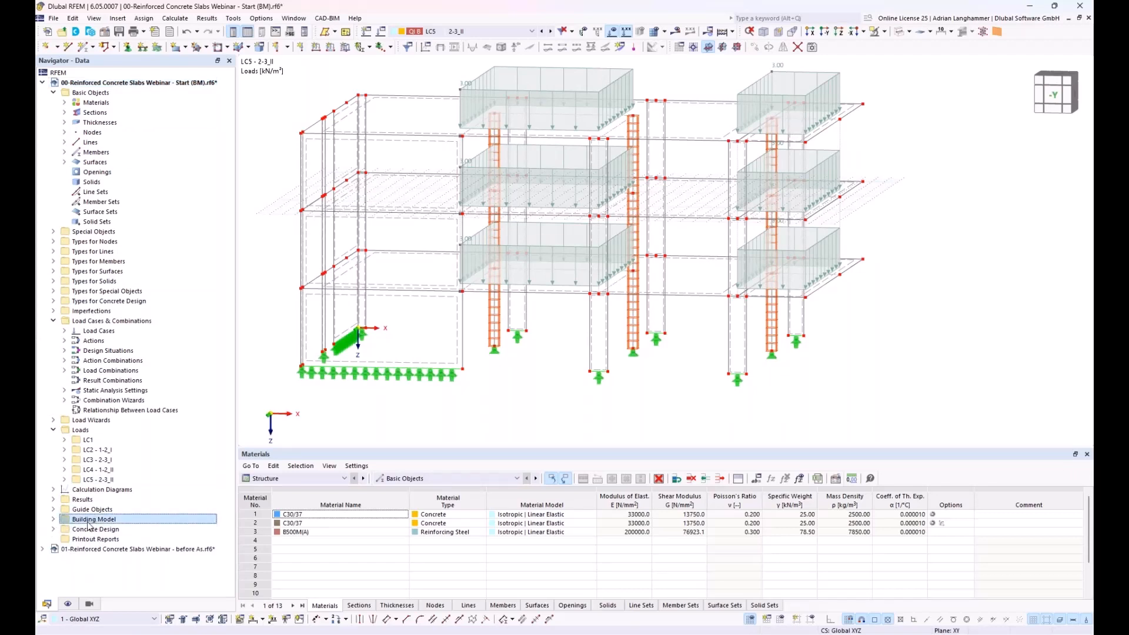
left_click(54, 520)
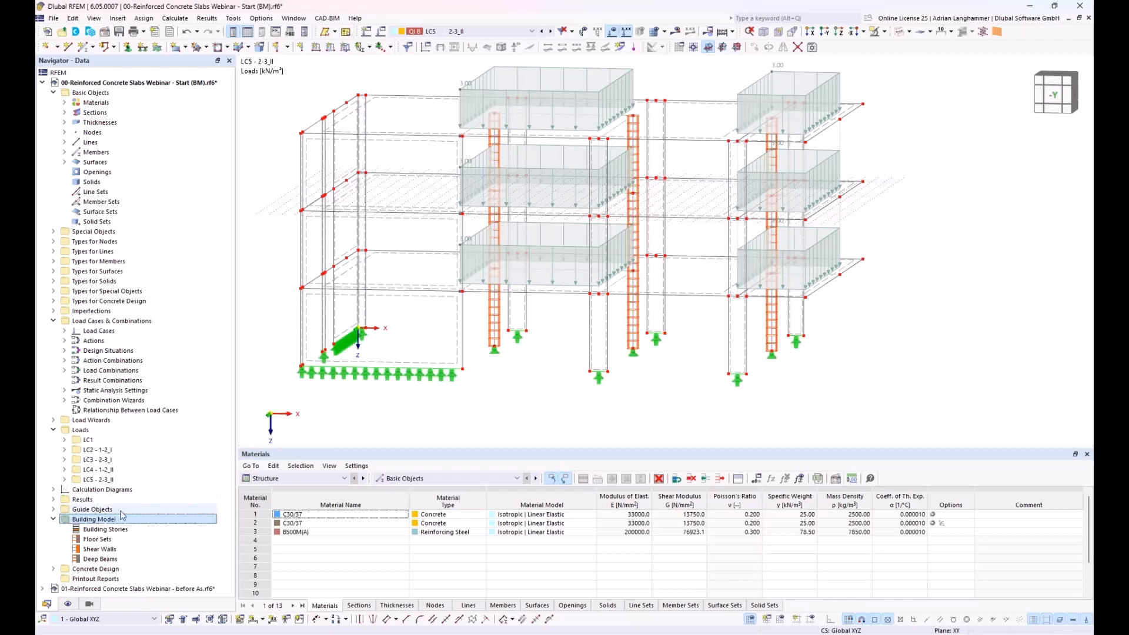
right_click(97, 529)
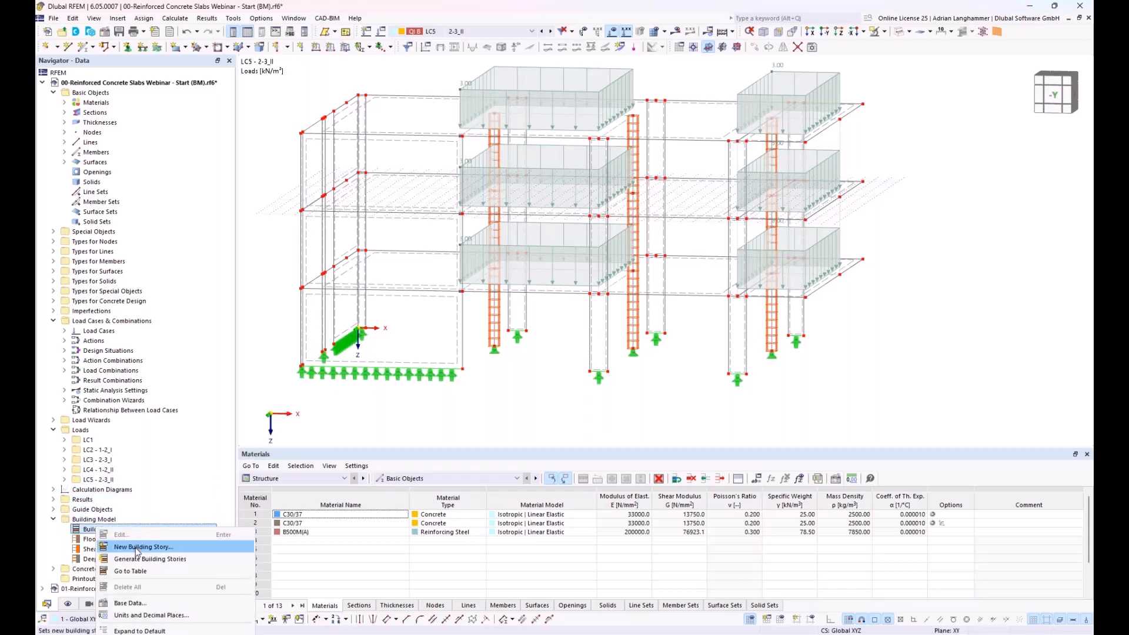
left_click(136, 548)
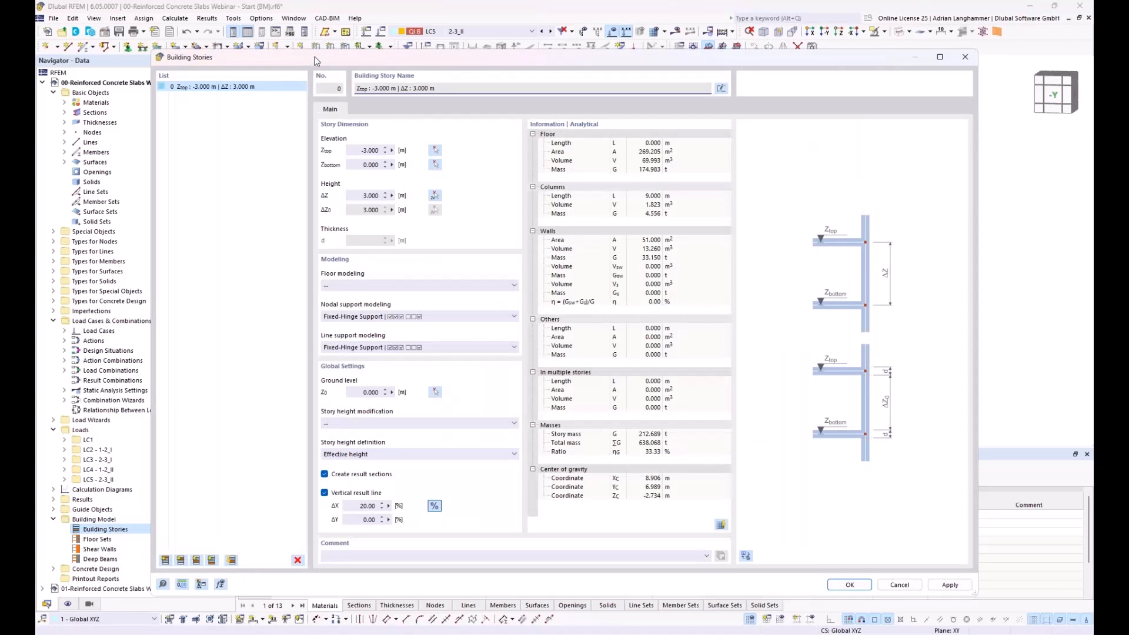
left_click_drag(315, 61, 322, 40)
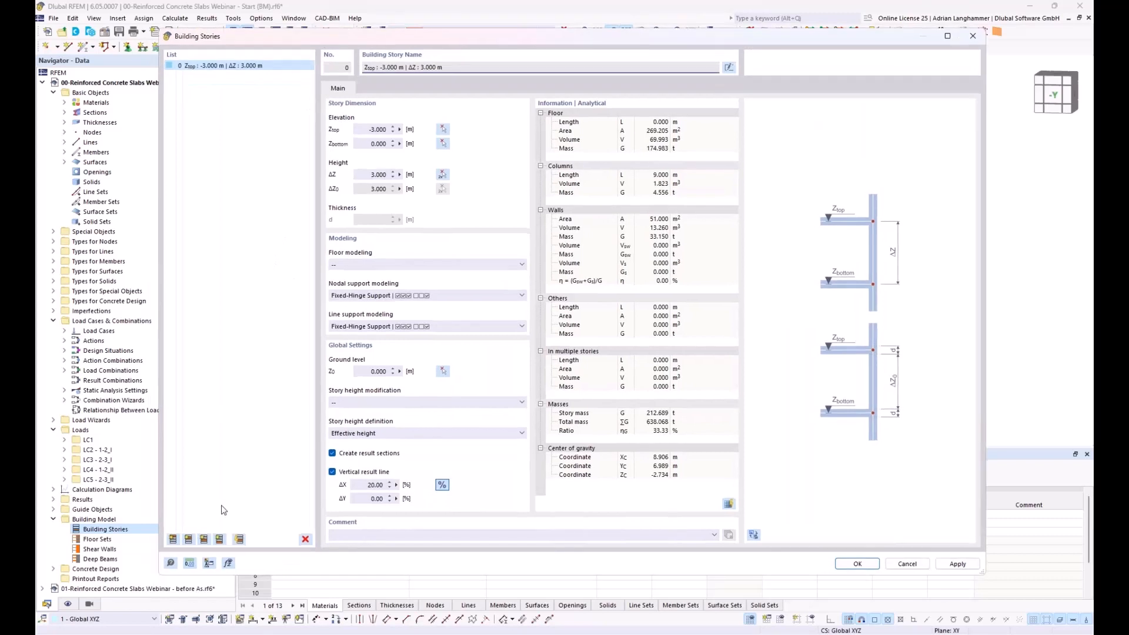
left_click(240, 539)
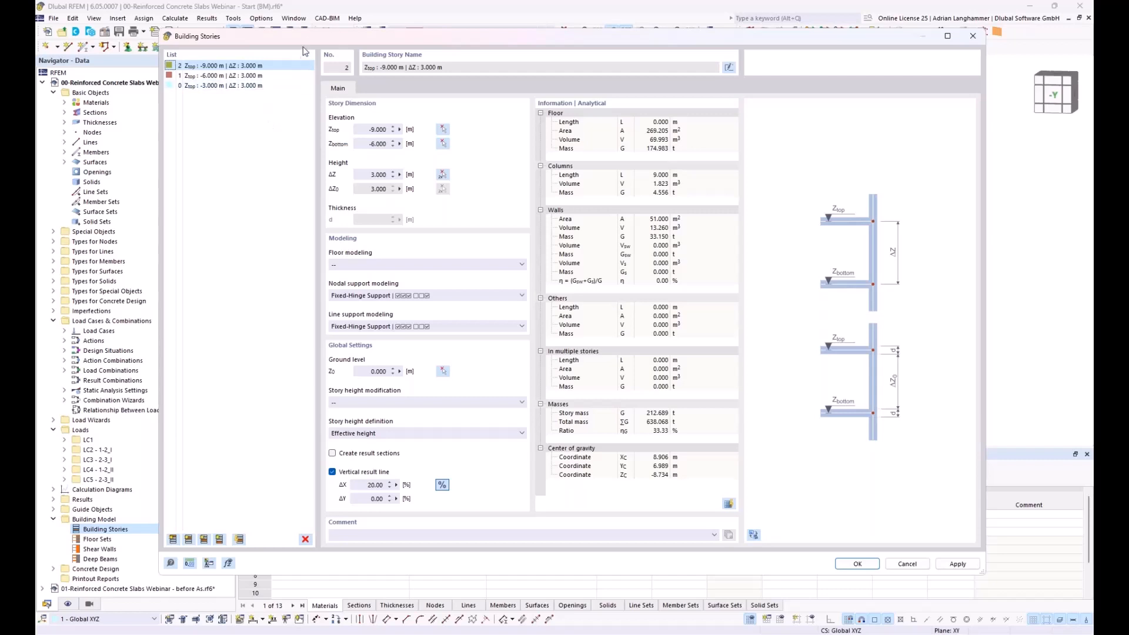
For all three stories, set floor modeling to Rigid Diaphragm and nodal support modeling to Elastic column according to member type.
left_click_drag(305, 37, 295, 35)
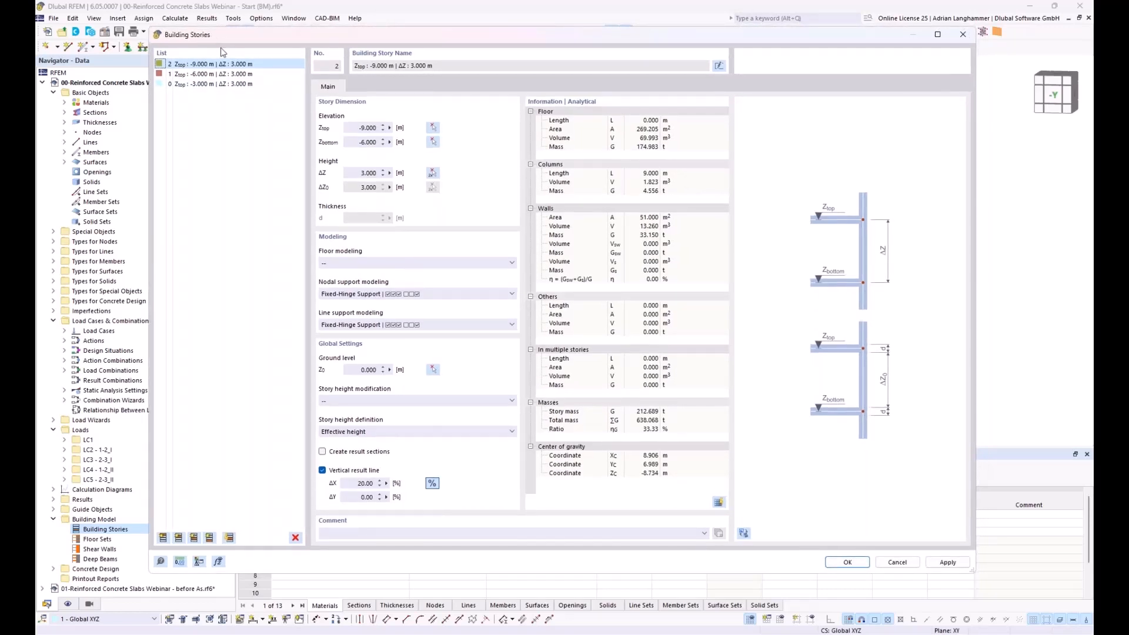
left_click(235, 84, "shift")
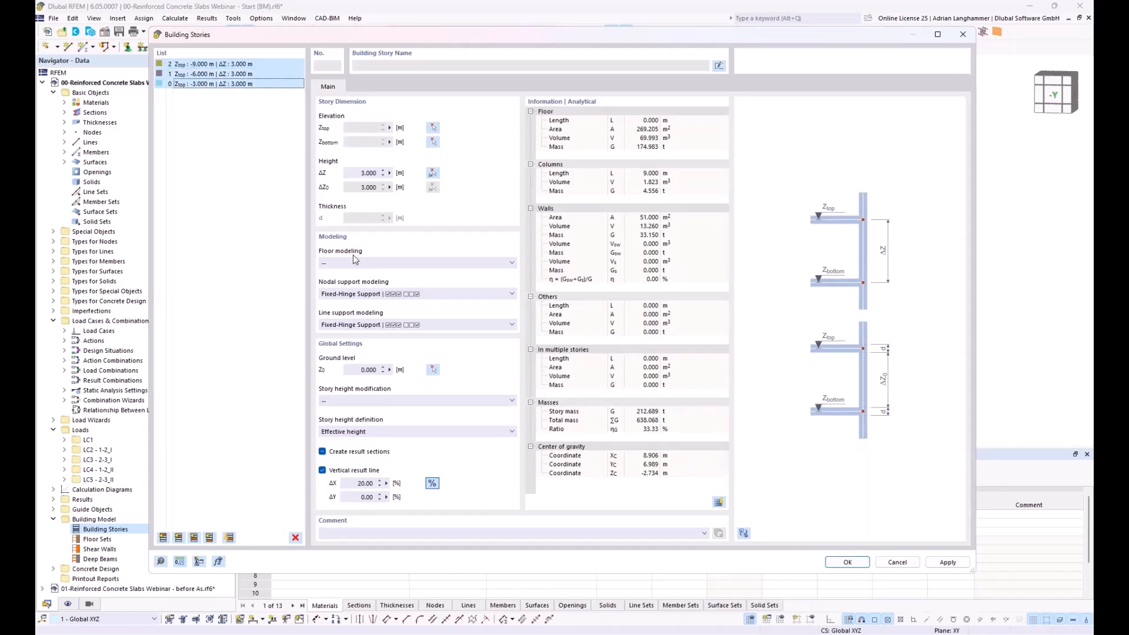
left_click(400, 262)
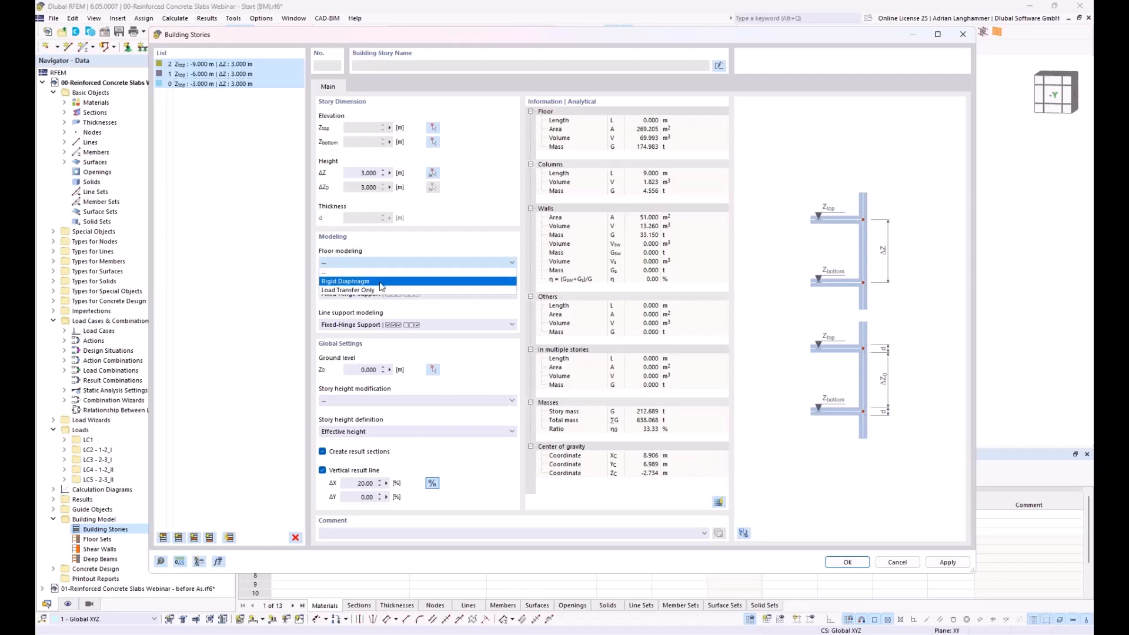
left_click(381, 283)
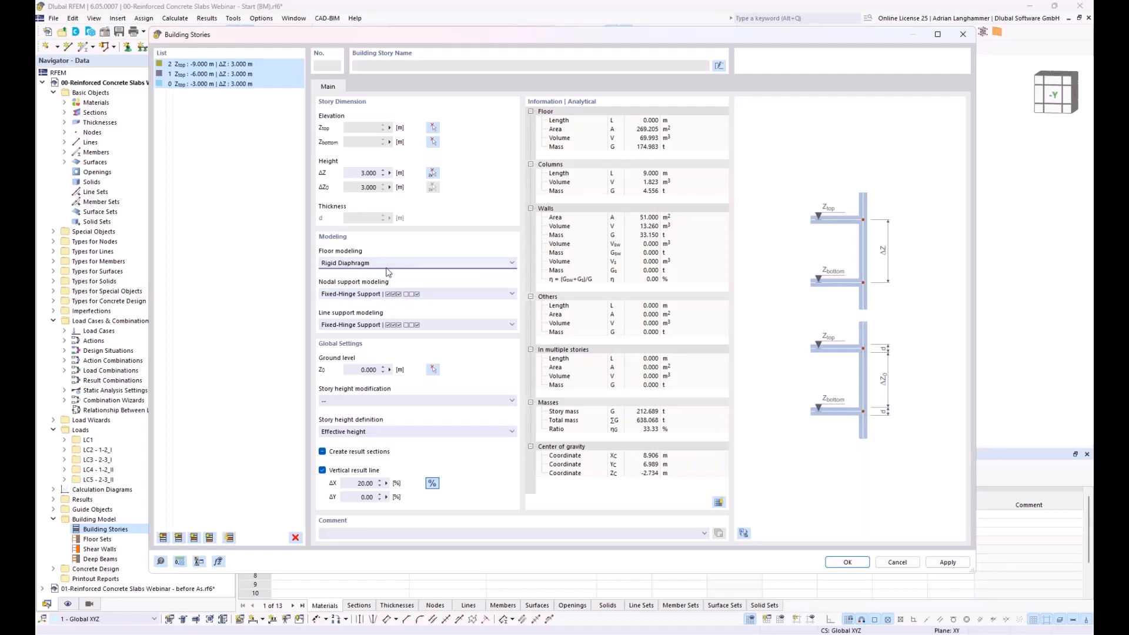
left_click(436, 296)
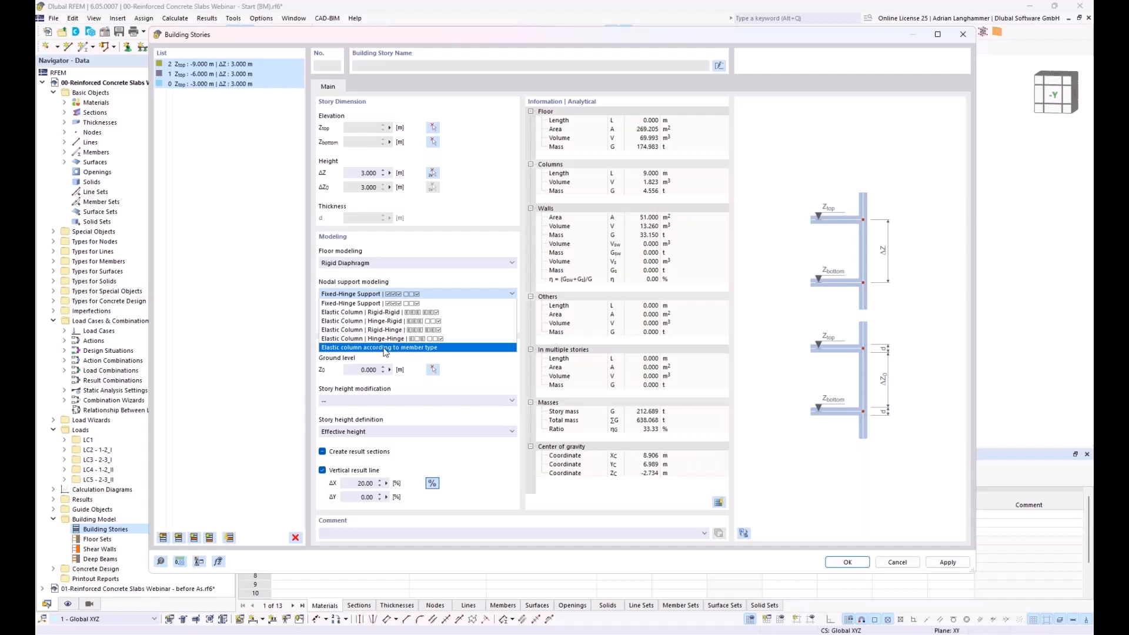
left_click(385, 349)
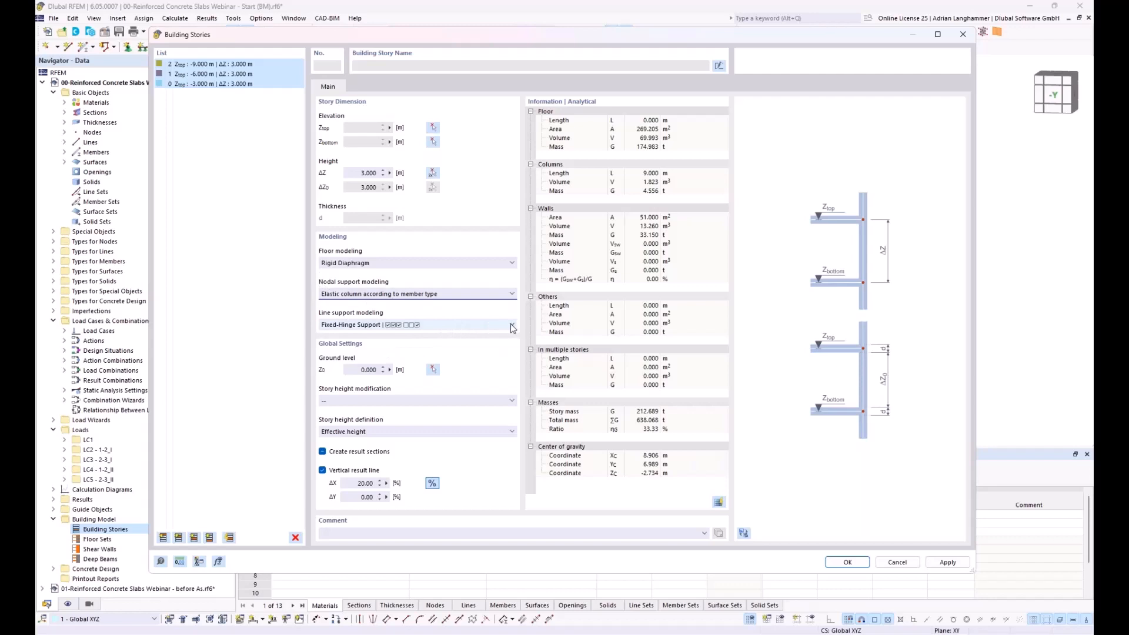
Set line support modeling of the three stories to Elastic Wall | Hinge-Hinge and accept the building story settings.
left_click(512, 325)
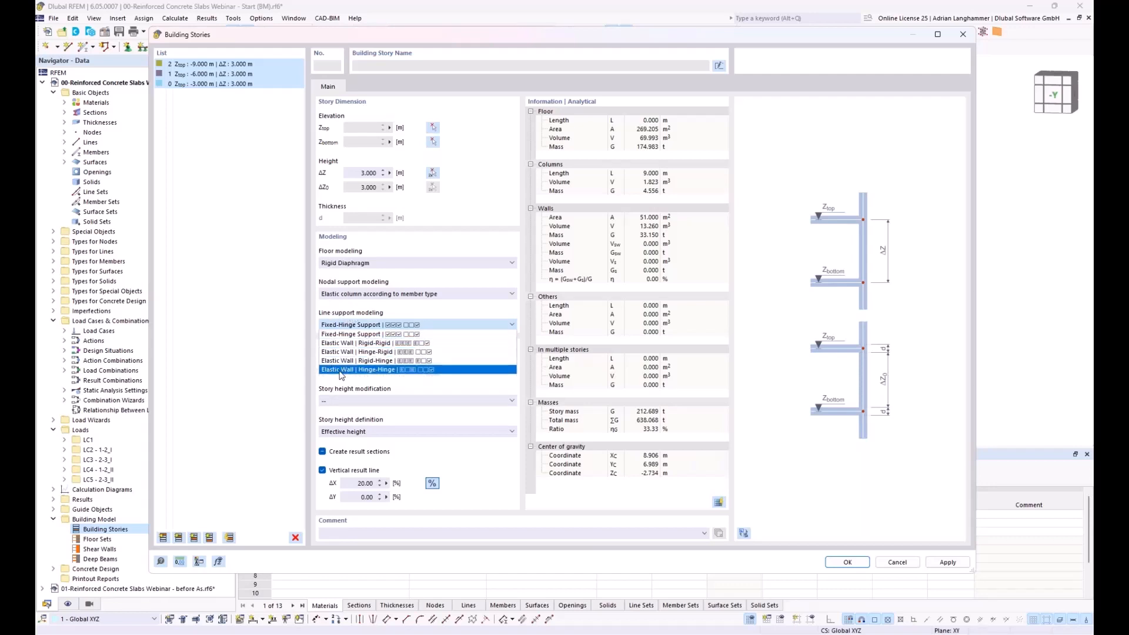
left_click(387, 370)
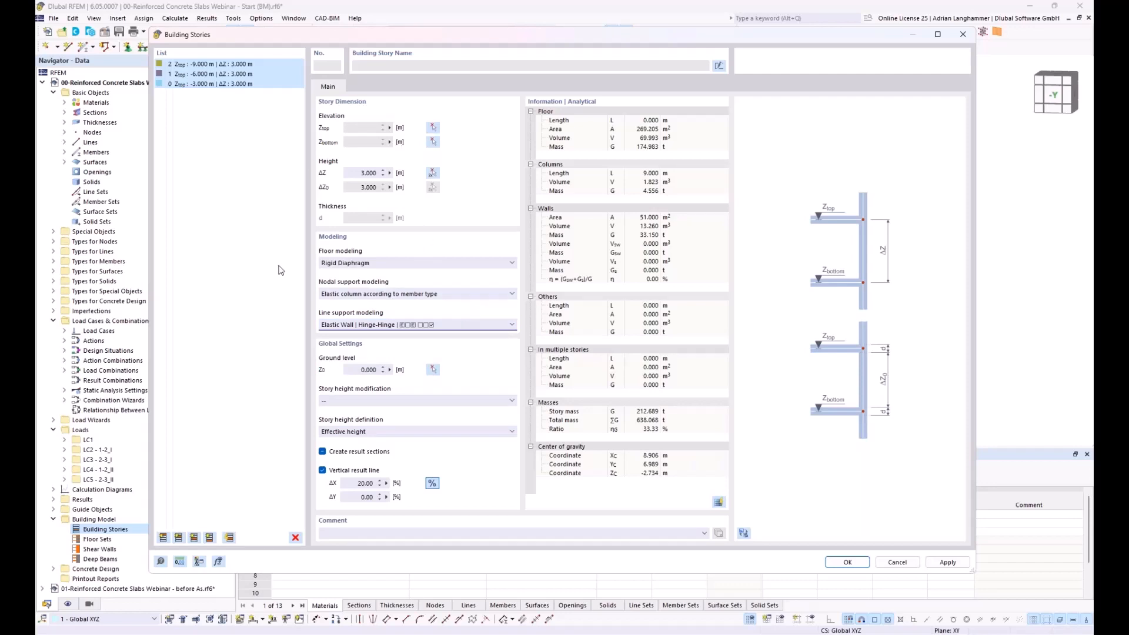
left_click_drag(333, 35, 323, 19)
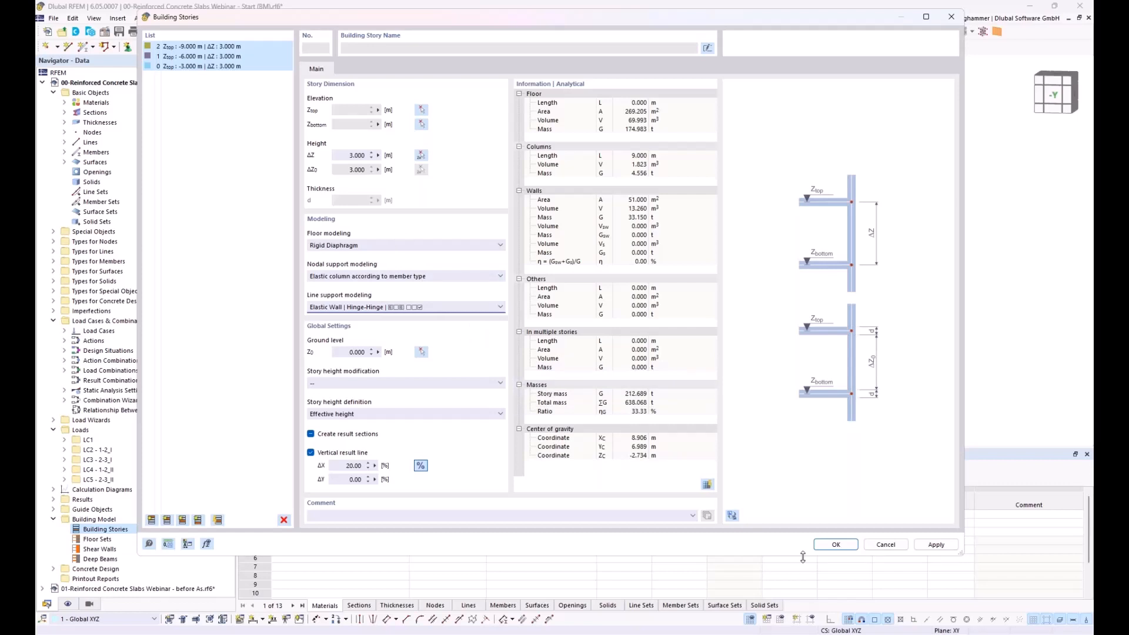
left_click(837, 545)
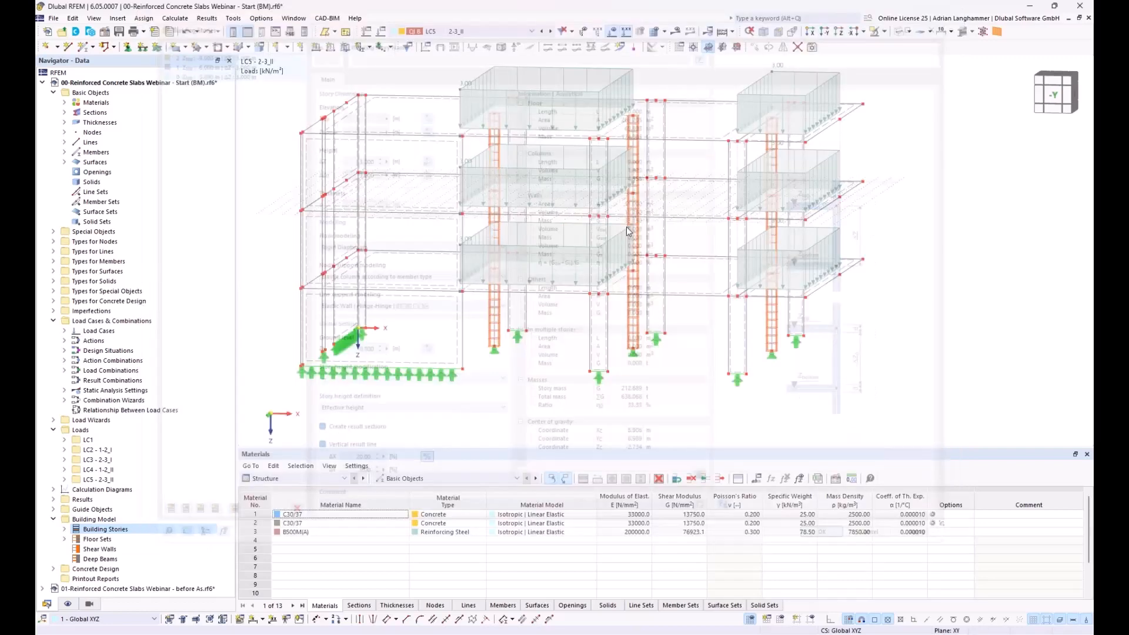
Switch to the model 01-Reinforced Concrete Slabs Webinar - before As.rf6 and bring up its results navigator.
middle_click_drag(412, 176, 238, 152, "ctrl")
left_click(43, 82)
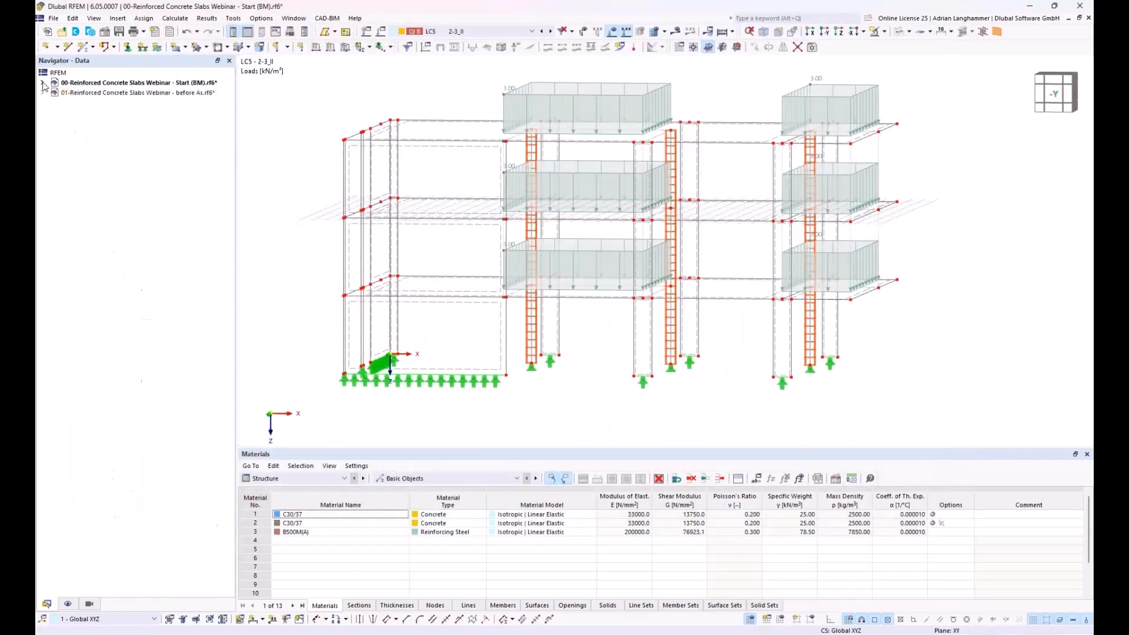
left_click(80, 94)
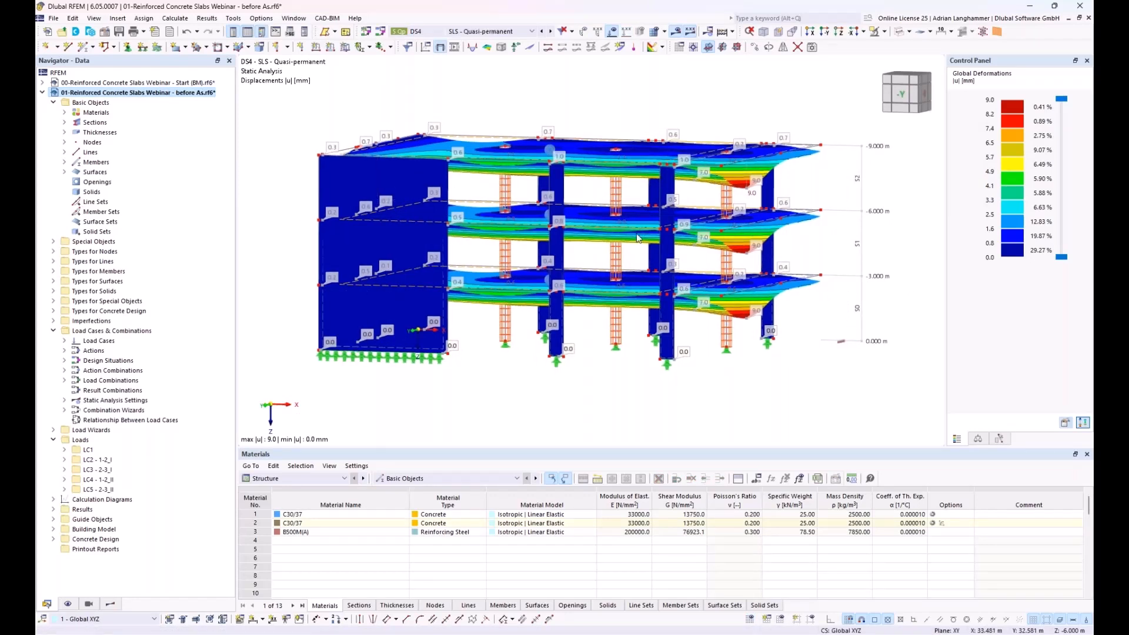
middle_click_drag(453, 131, 419, 128)
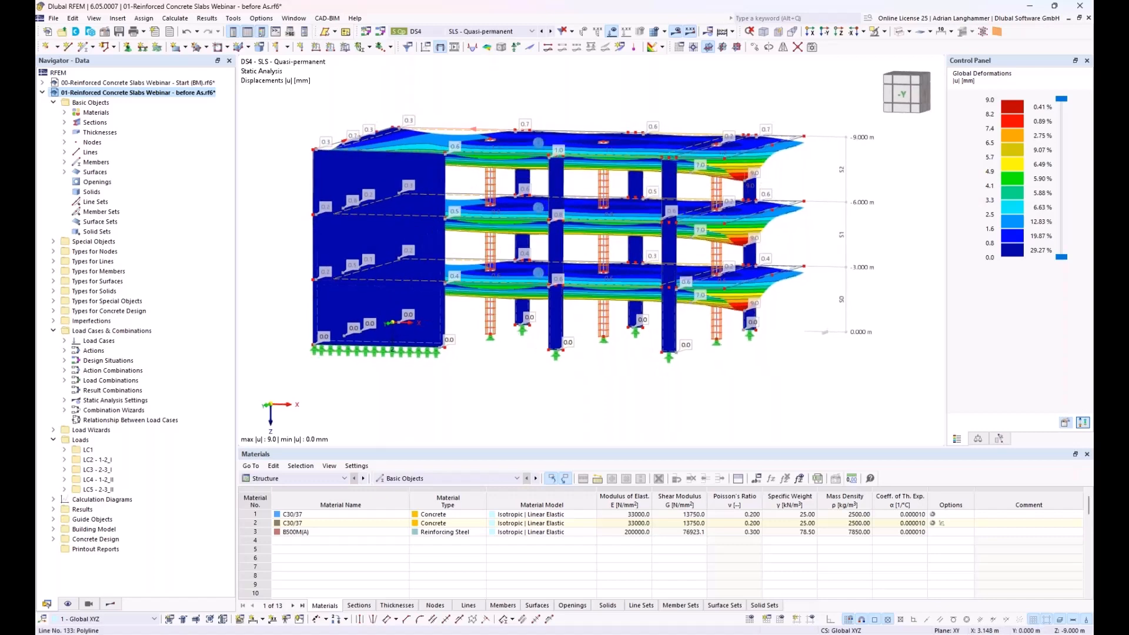
left_click(111, 604)
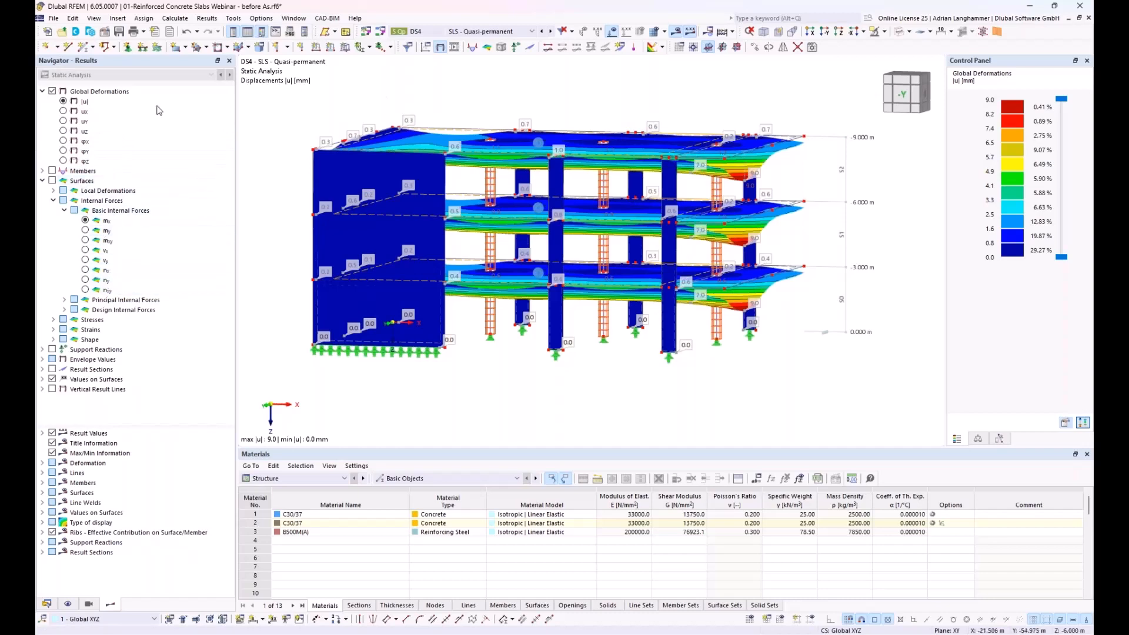
Display the results of load combination CO1 (1.35G) and examine the floor deformations of all three stories.
left_click(516, 33)
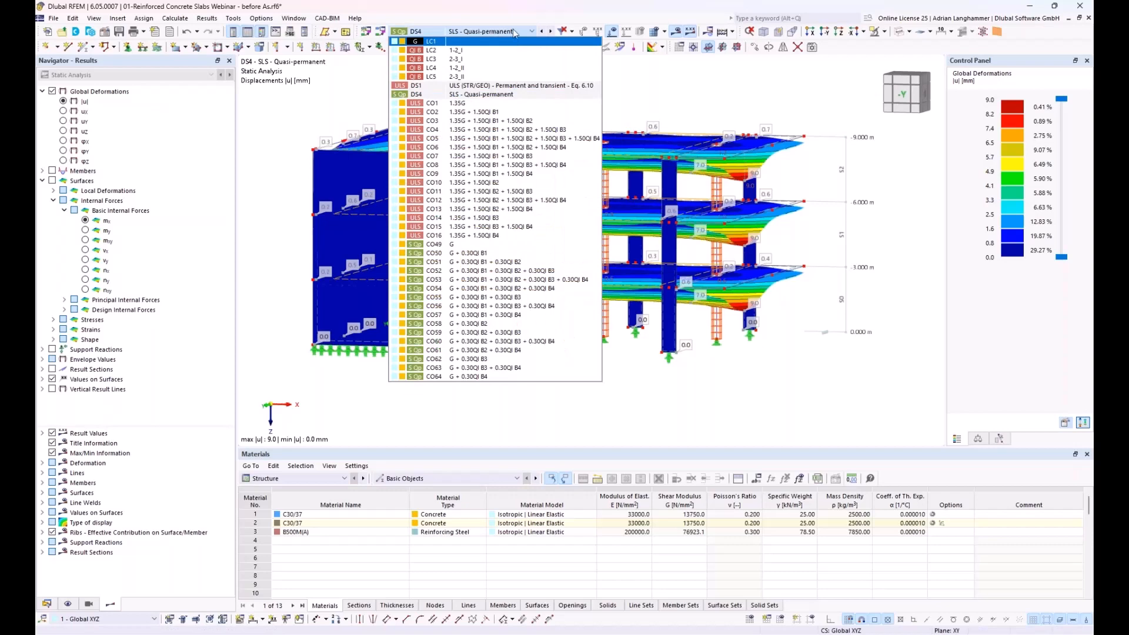
left_click(515, 32)
left_click(488, 33)
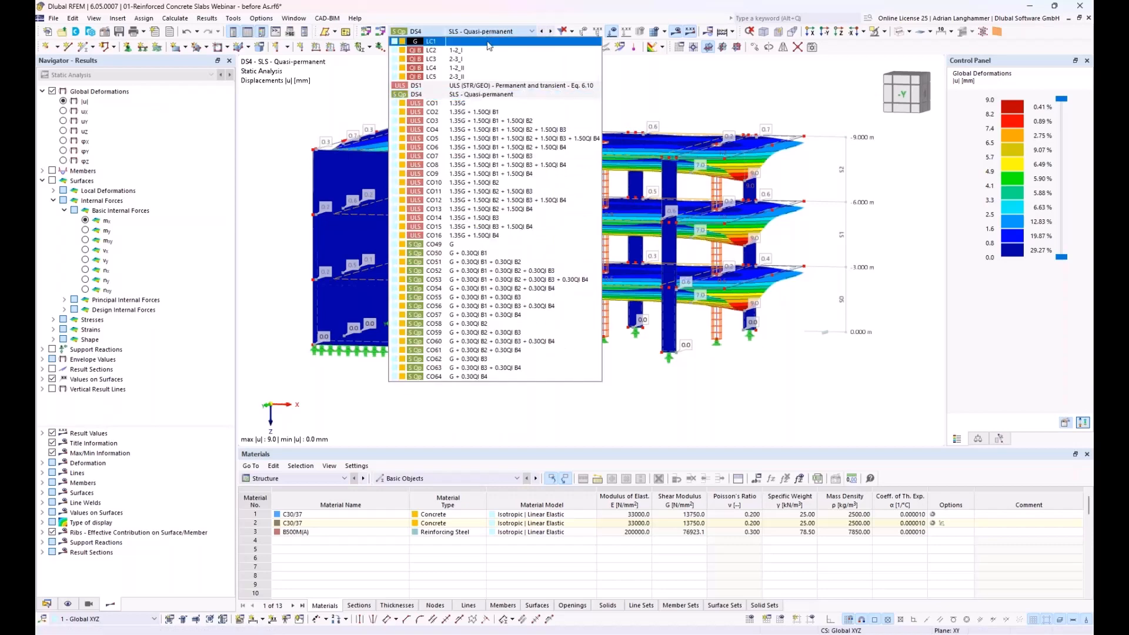
left_click(470, 103)
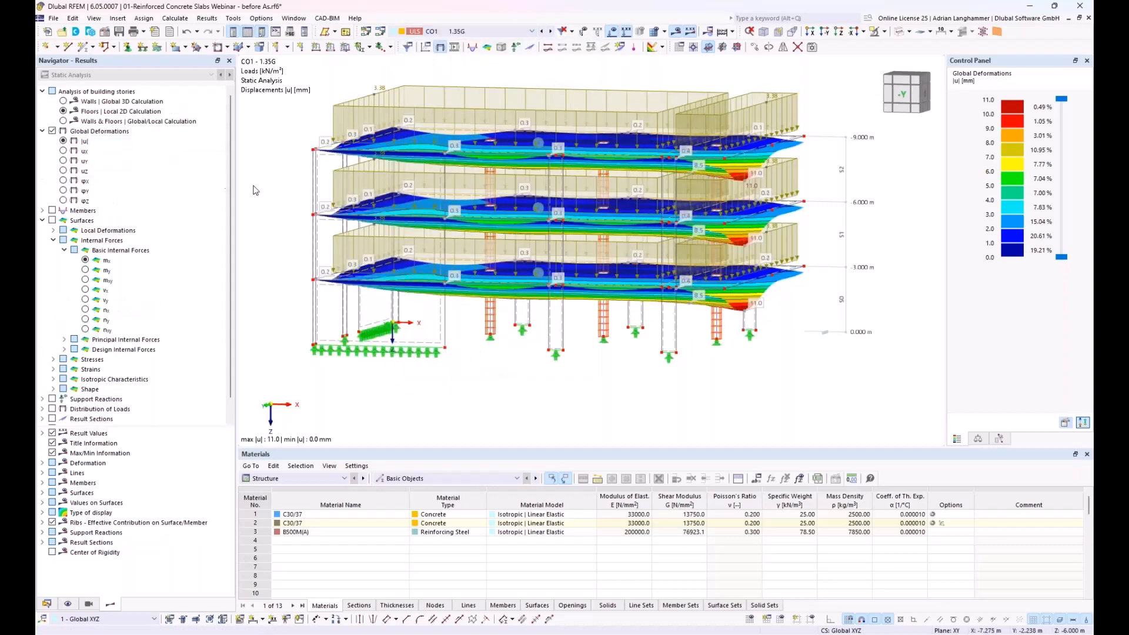
mouse_move(294, 185)
middle_mouse_down()
mouse_move(315, 181)
mouse_move(293, 181)
middle_mouse_up()
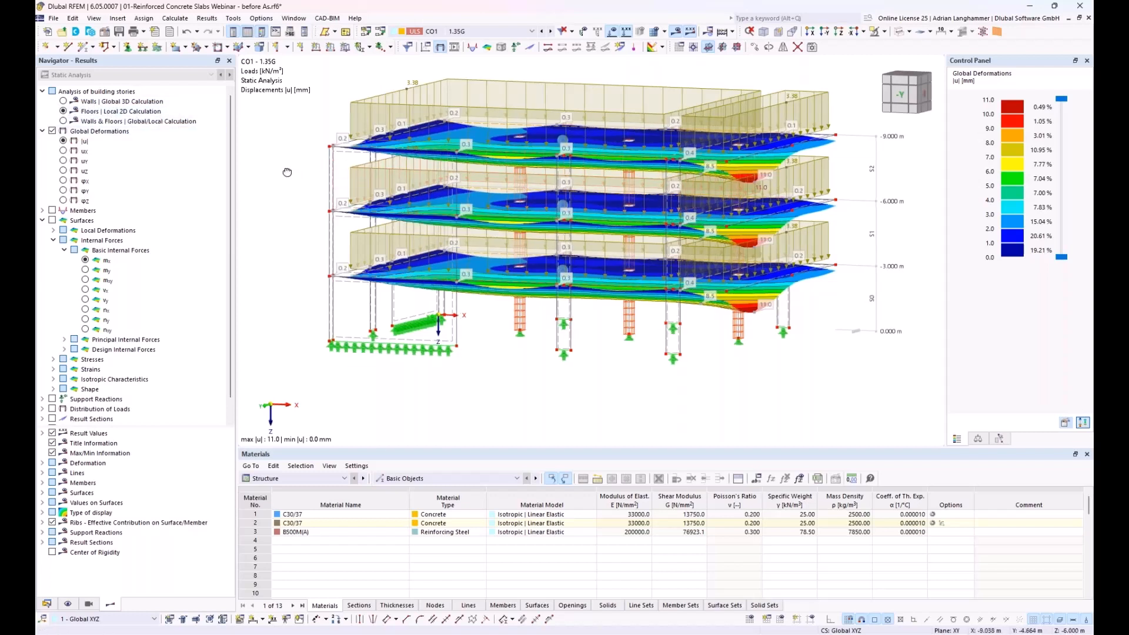
middle_click_drag(287, 172, 289, 182, "ctrl")
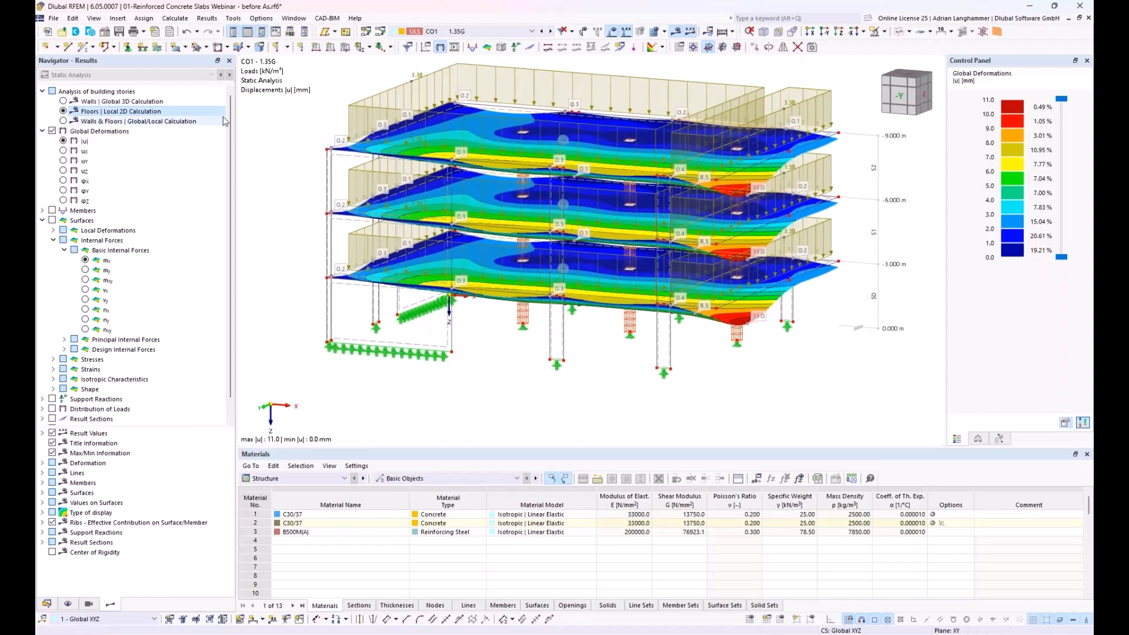
middle_click_drag(557, 318, 524, 316)
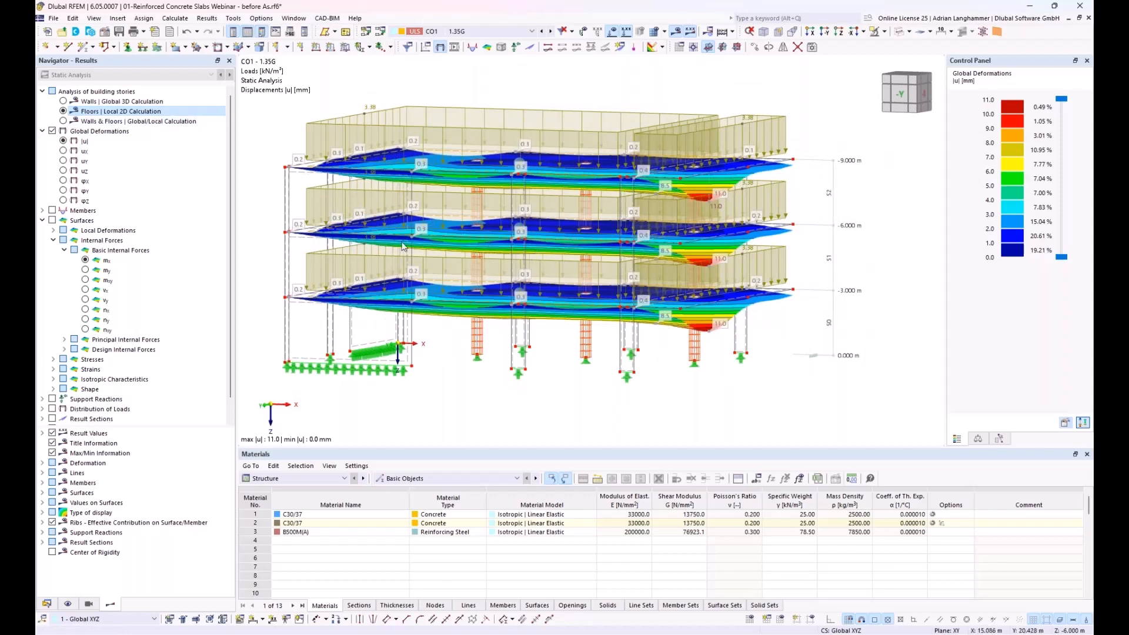
middle_click_drag(445, 283, 467, 275)
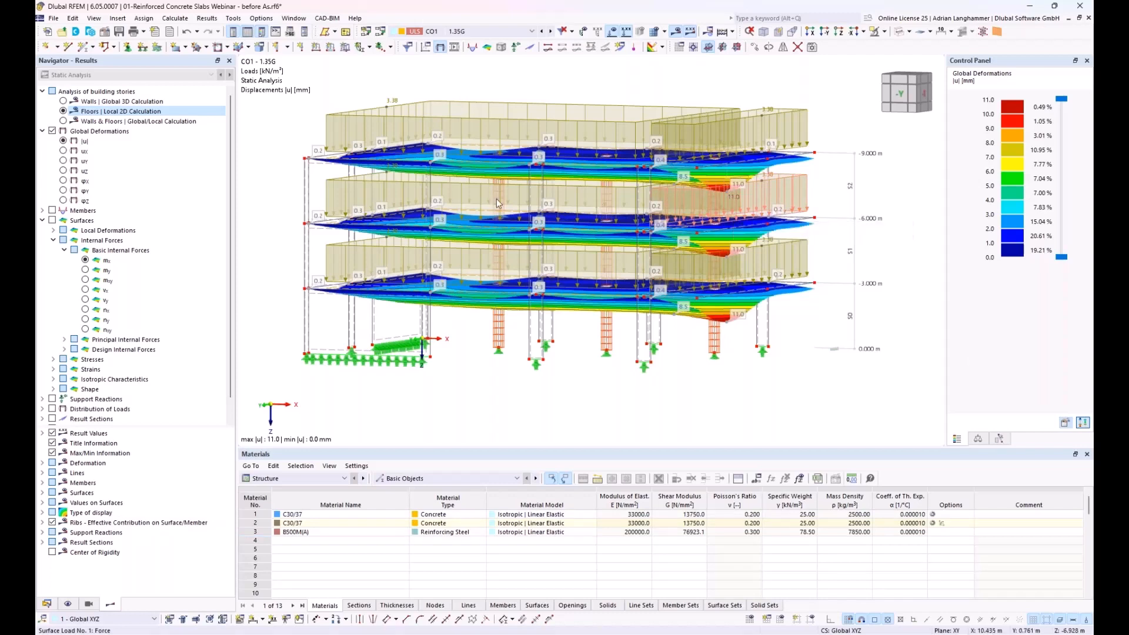
Compare the deformations for combined walls and floors and for walls in the global 3D calculation, ending on Floors | Local 2D Calculation.
left_click(64, 122)
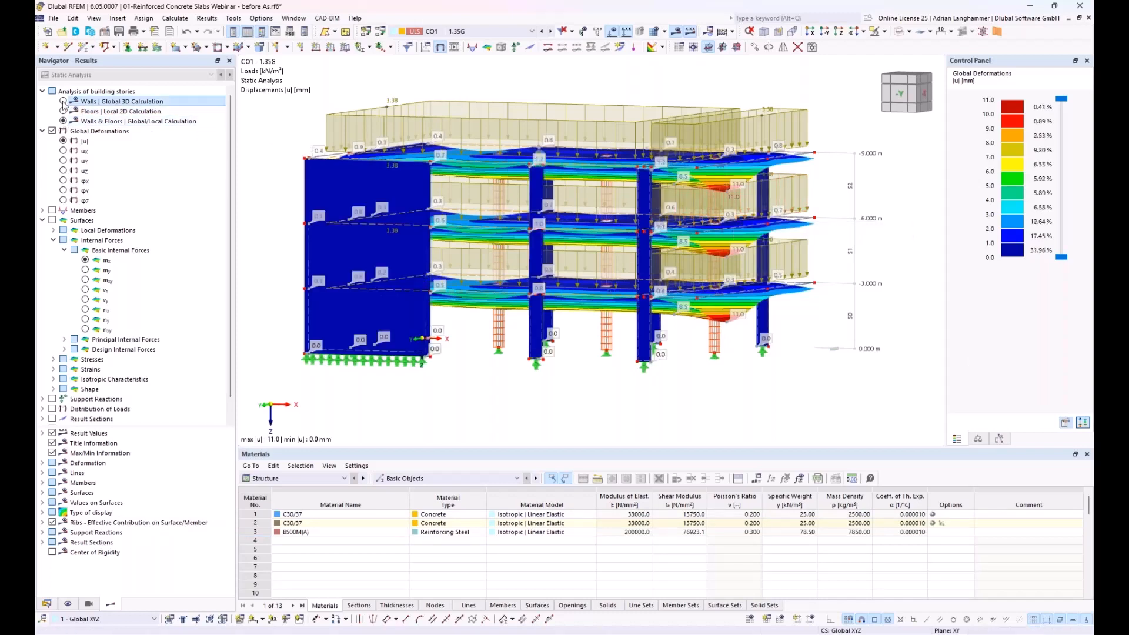
left_click(63, 101)
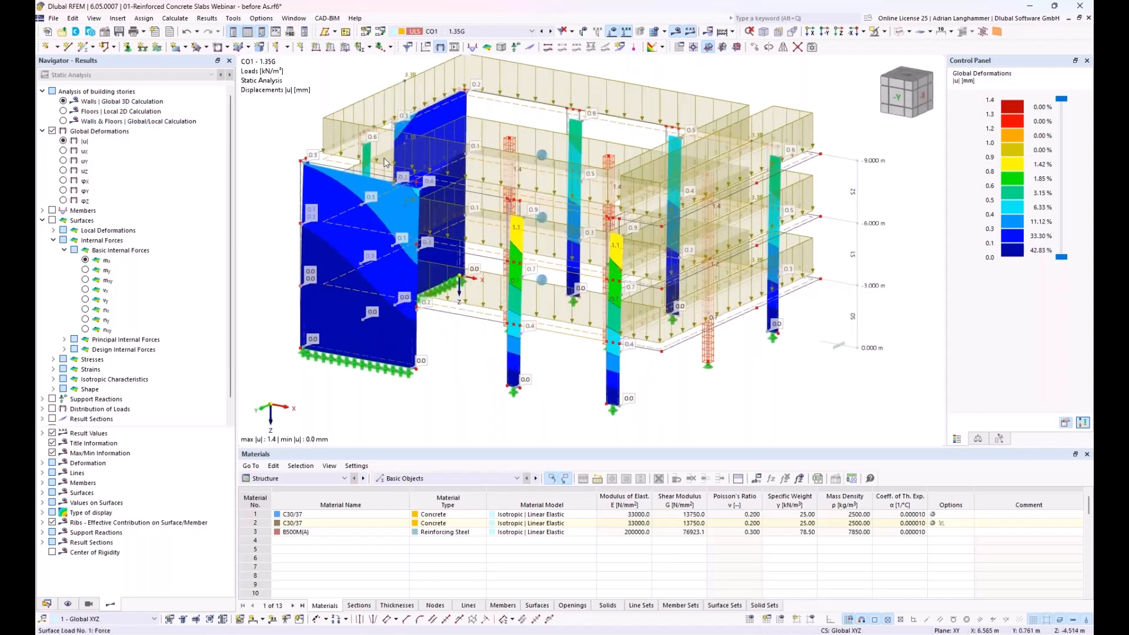
left_click(63, 111)
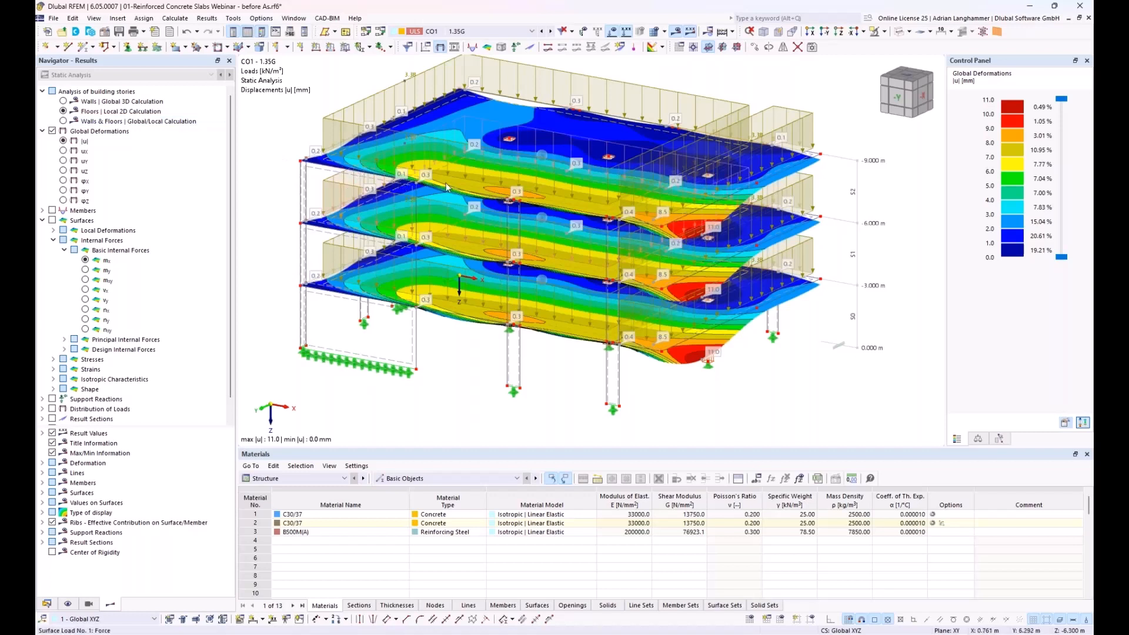
middle_click_drag(461, 275, 548, 171, "ctrl")
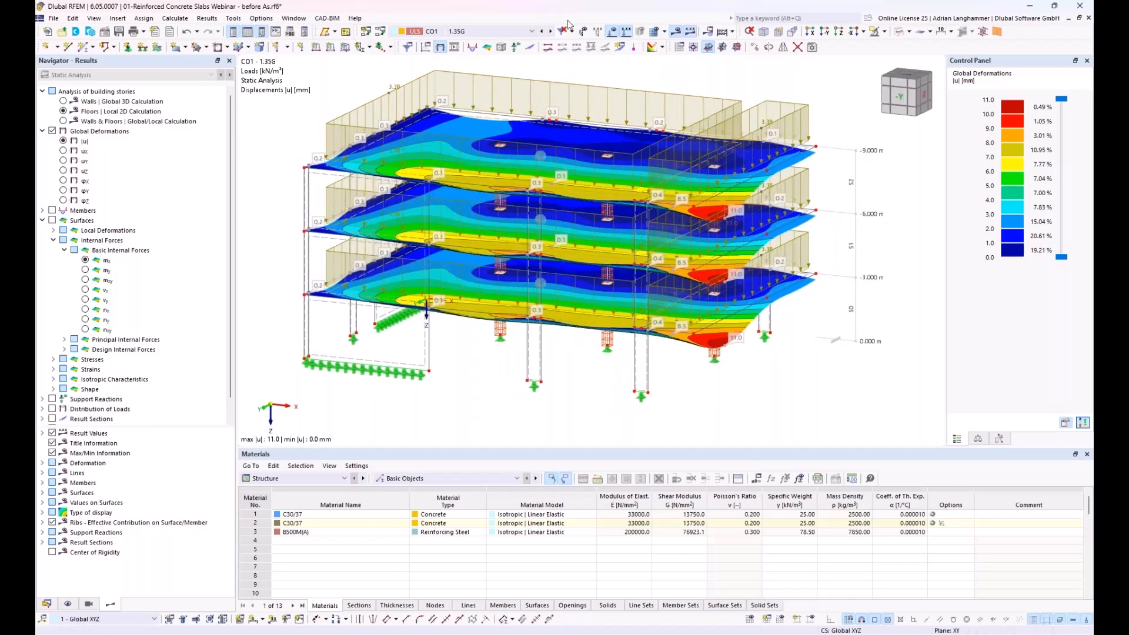
middle_click_drag(547, 170, 542, 139)
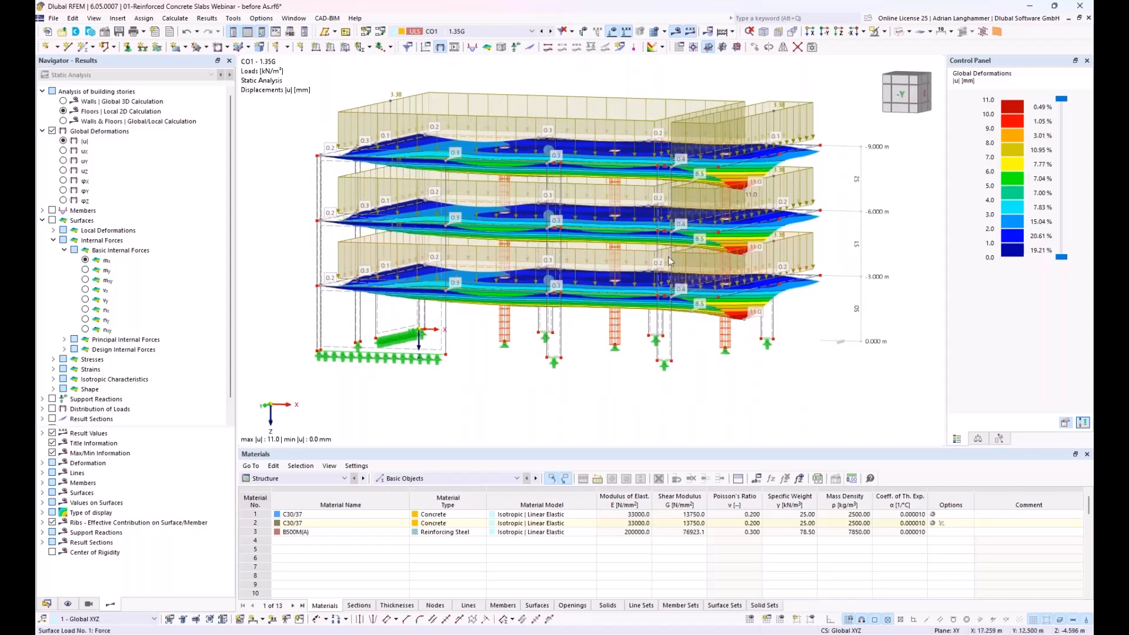
middle_click_drag(667, 256, 684, 252, "ctrl")
Turn on the surface display option Loads from Distribution Surface and inspect the loads on the slabs.
left_click(67, 604)
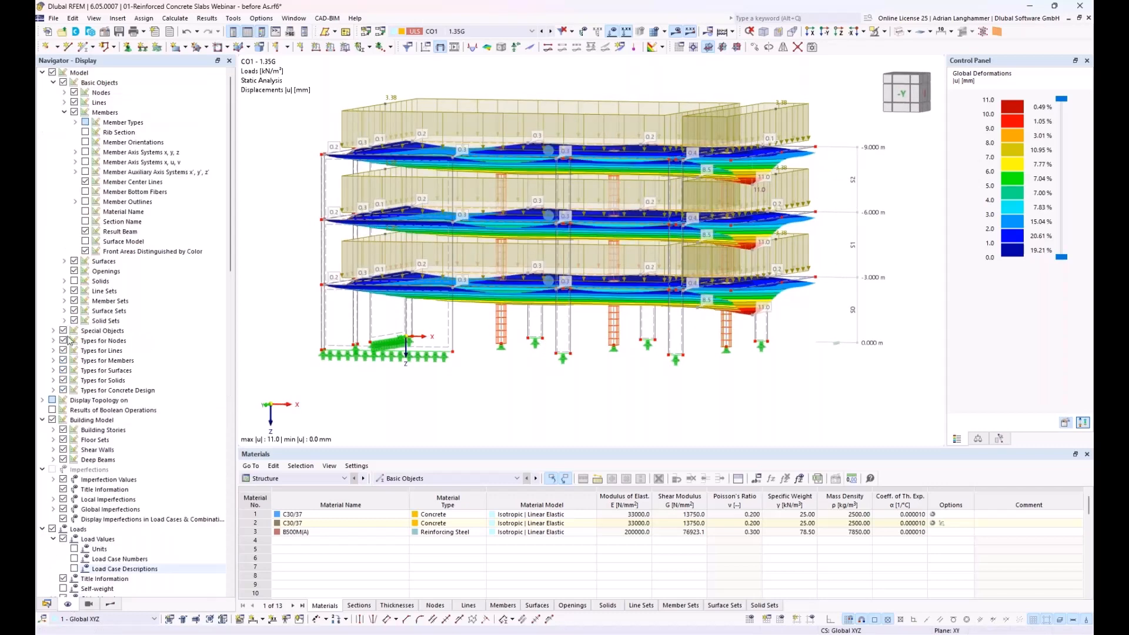
left_click(64, 113)
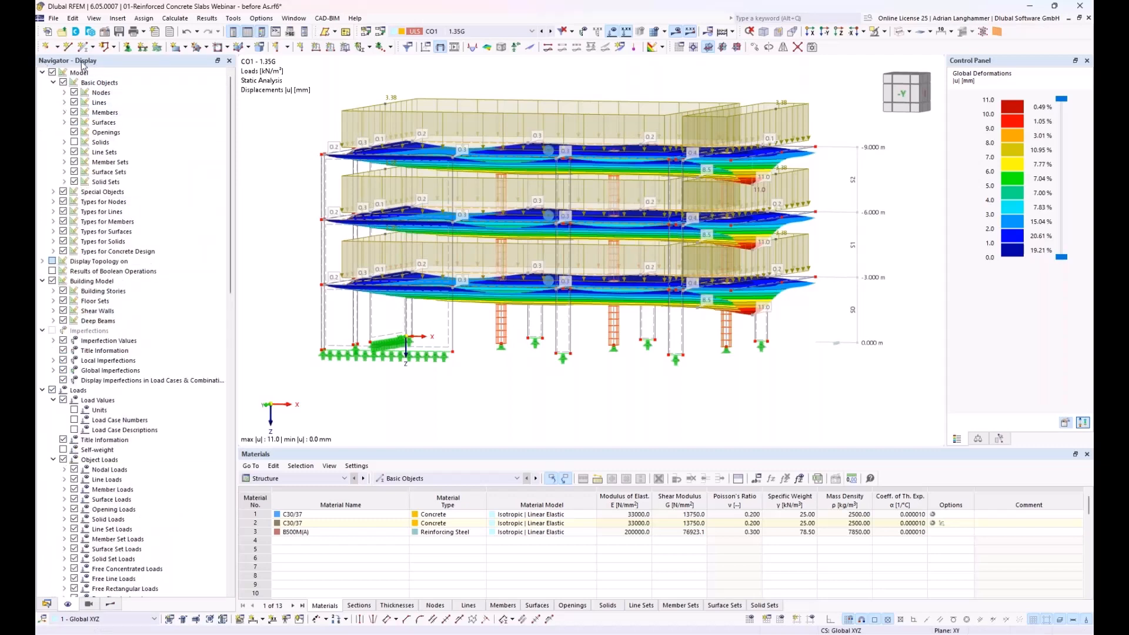
left_click(65, 122)
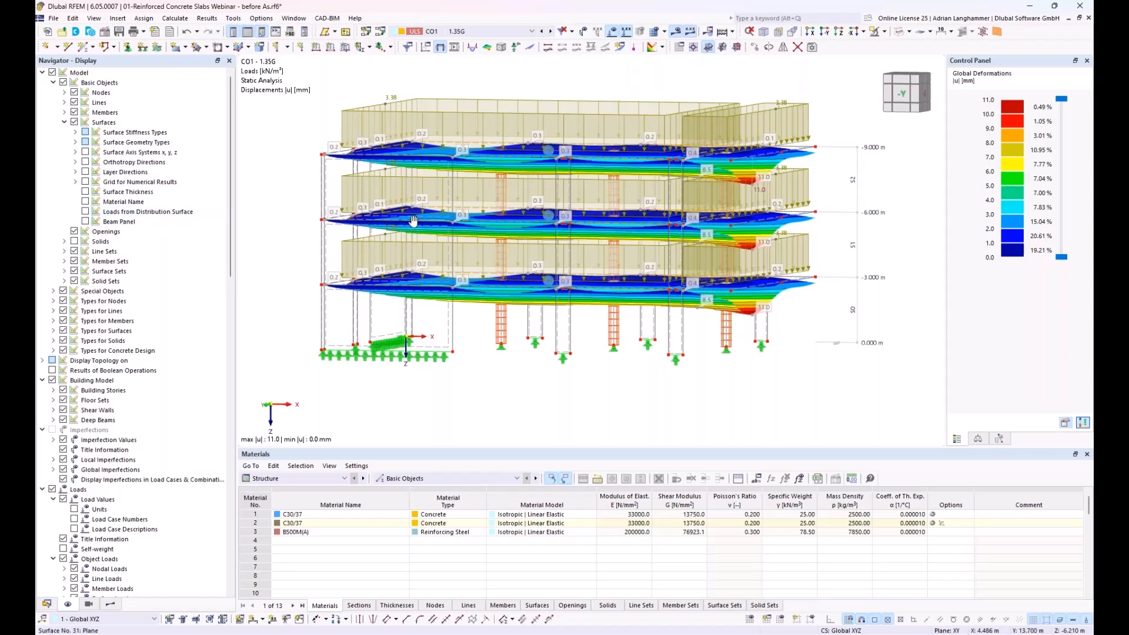
middle_click_drag(413, 221, 482, 109, "ctrl")
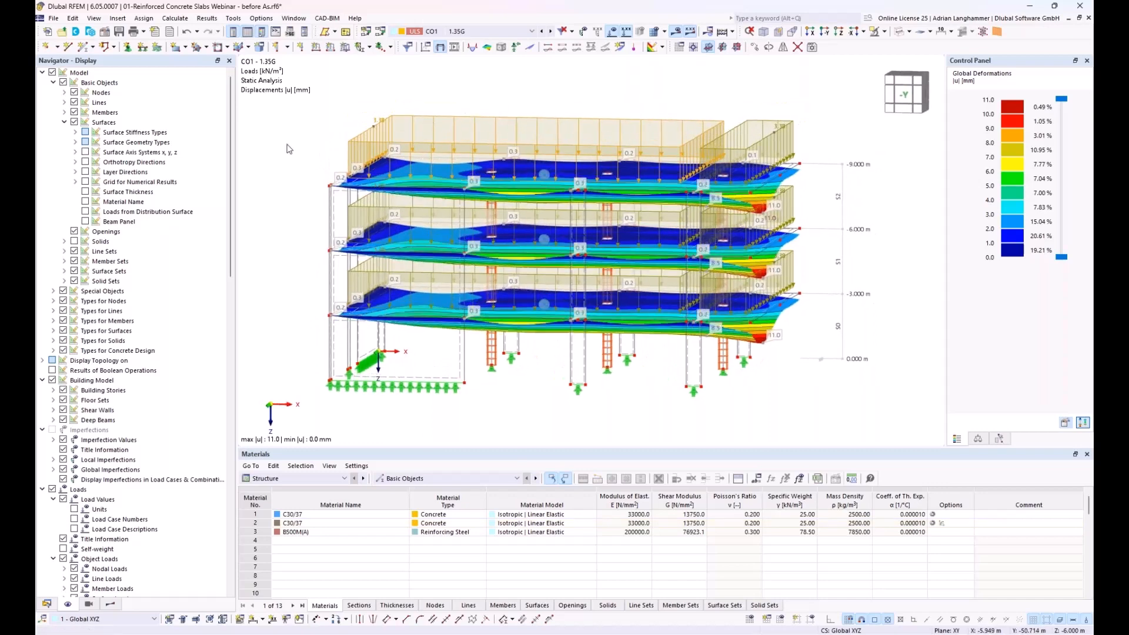
left_click(85, 211)
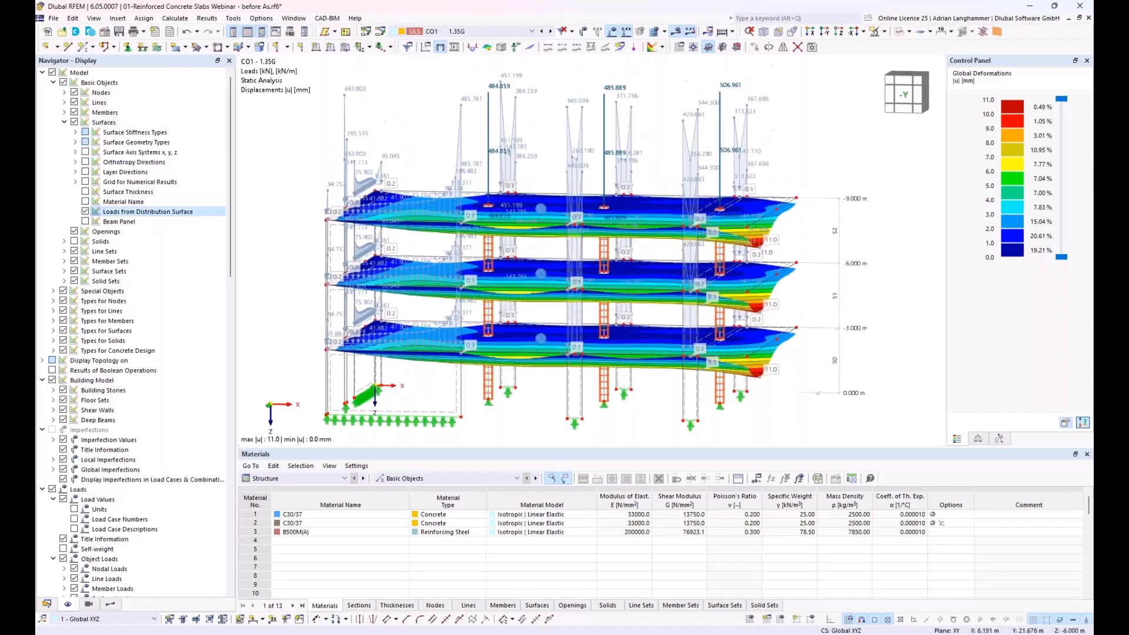
middle_click_drag(561, 174, 640, 246, "ctrl")
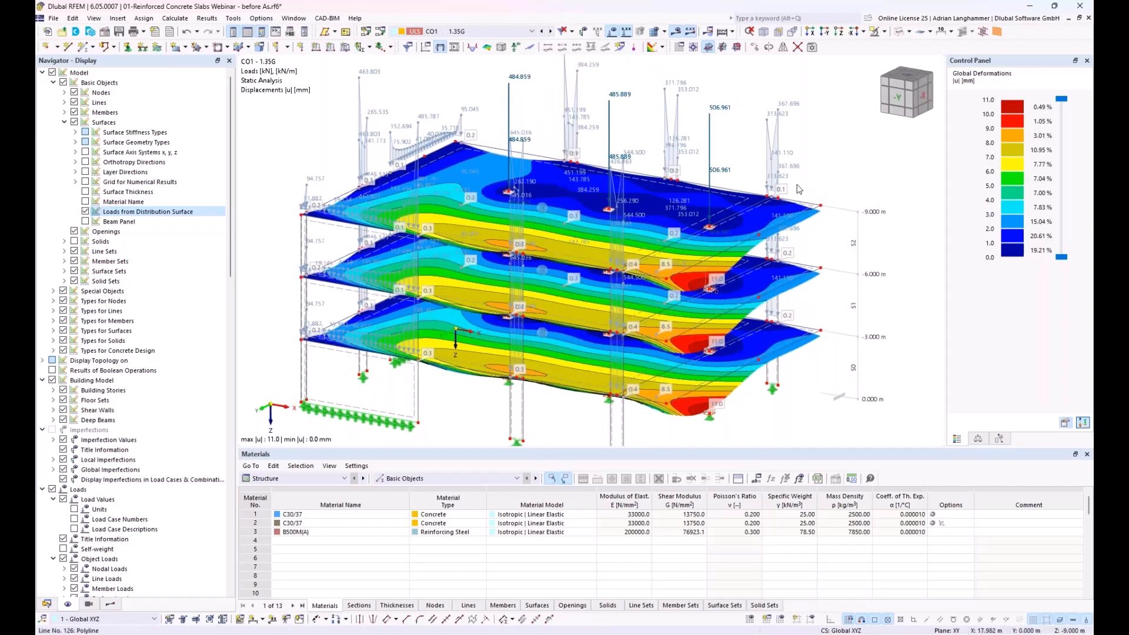
Turn off the display of Loads from Distribution Surface and collapse the Model display options.
left_click(85, 211)
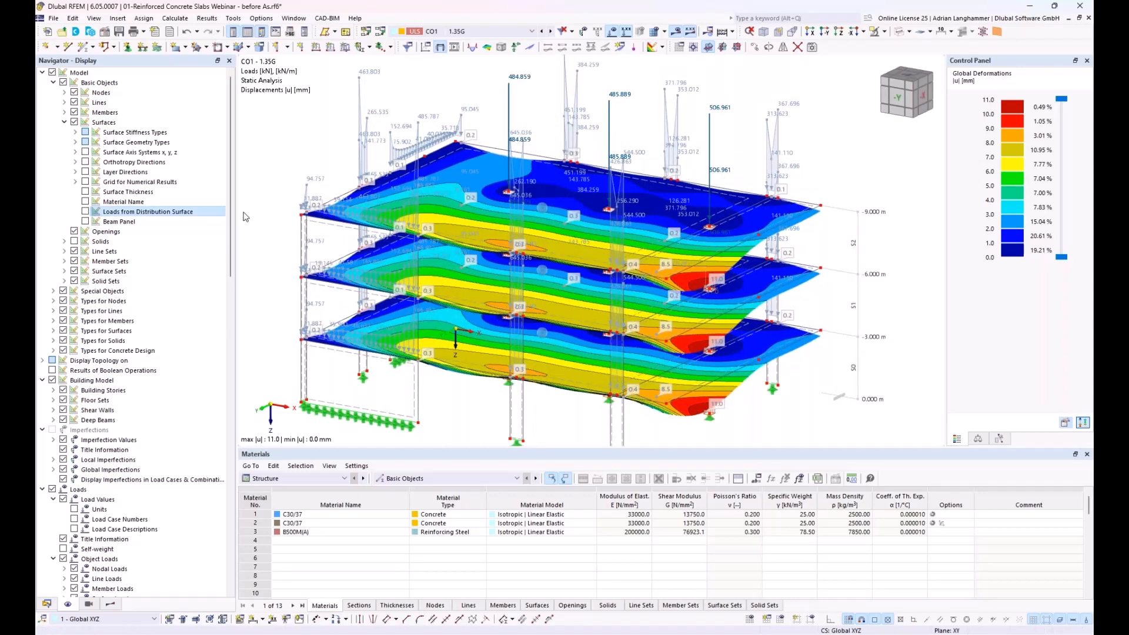
left_click(100, 212)
left_click(85, 212)
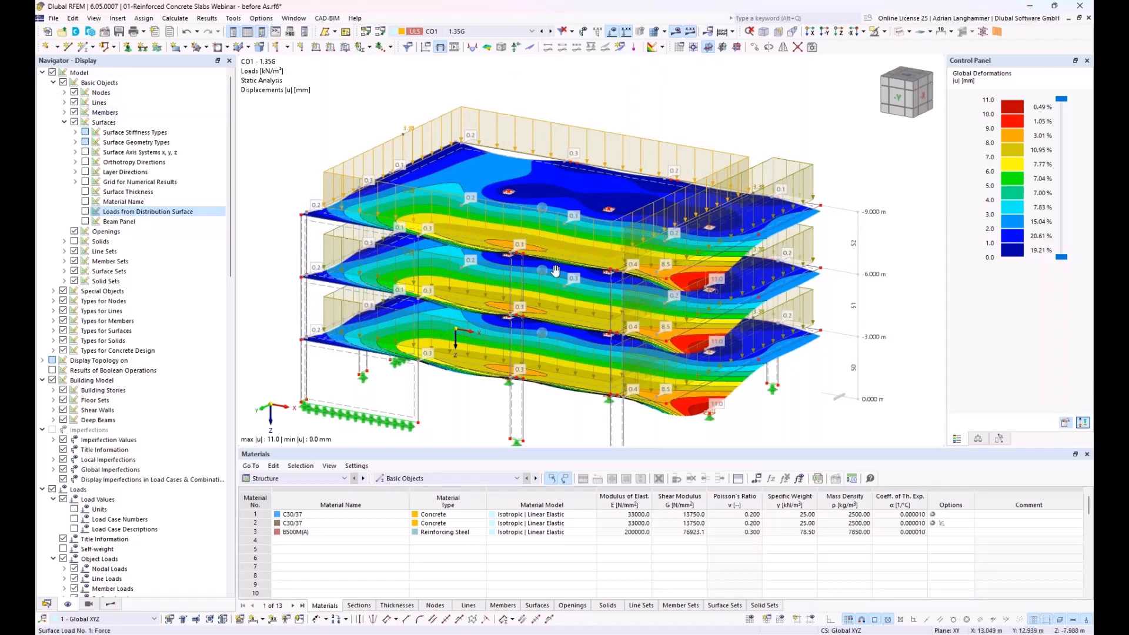
middle_click_drag(556, 269, 530, 224)
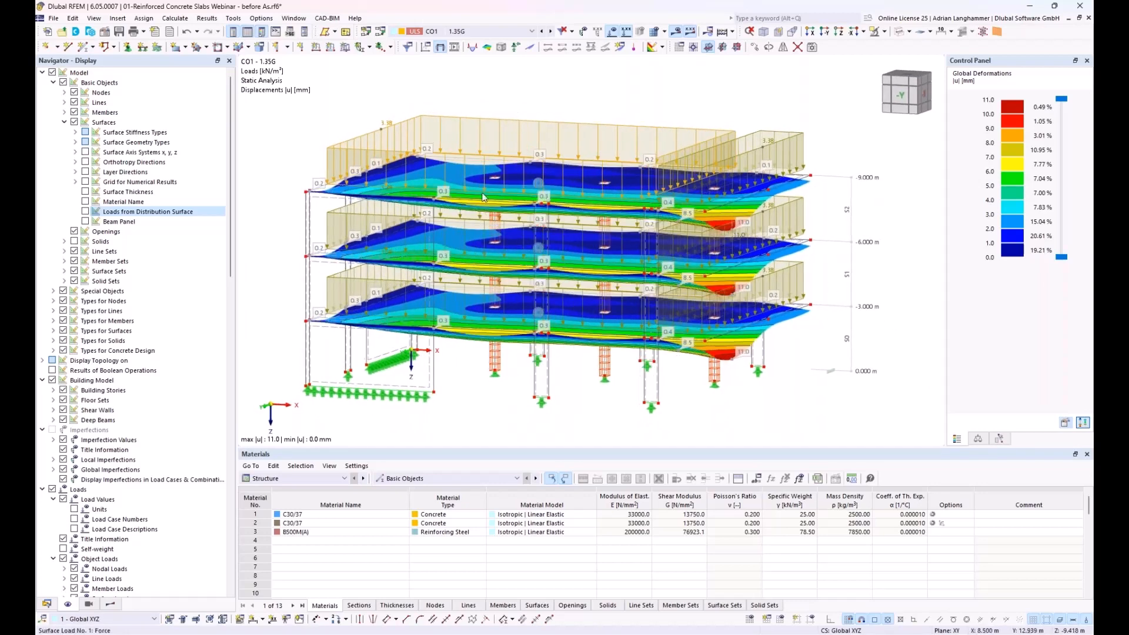
left_click(42, 73)
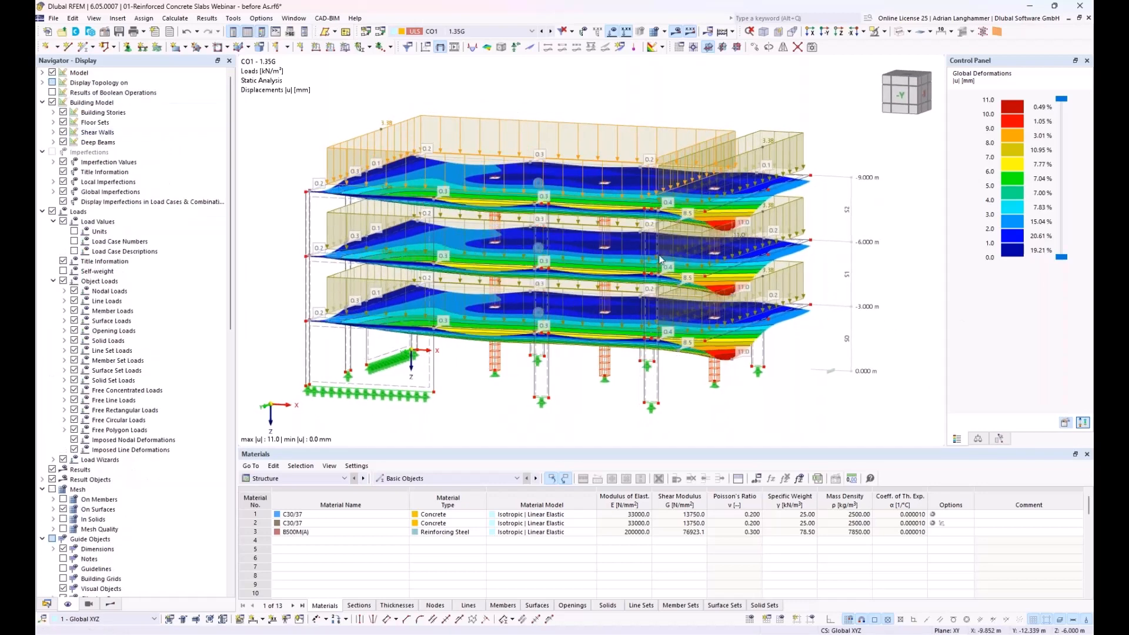
middle_click_drag(613, 235, 621, 220)
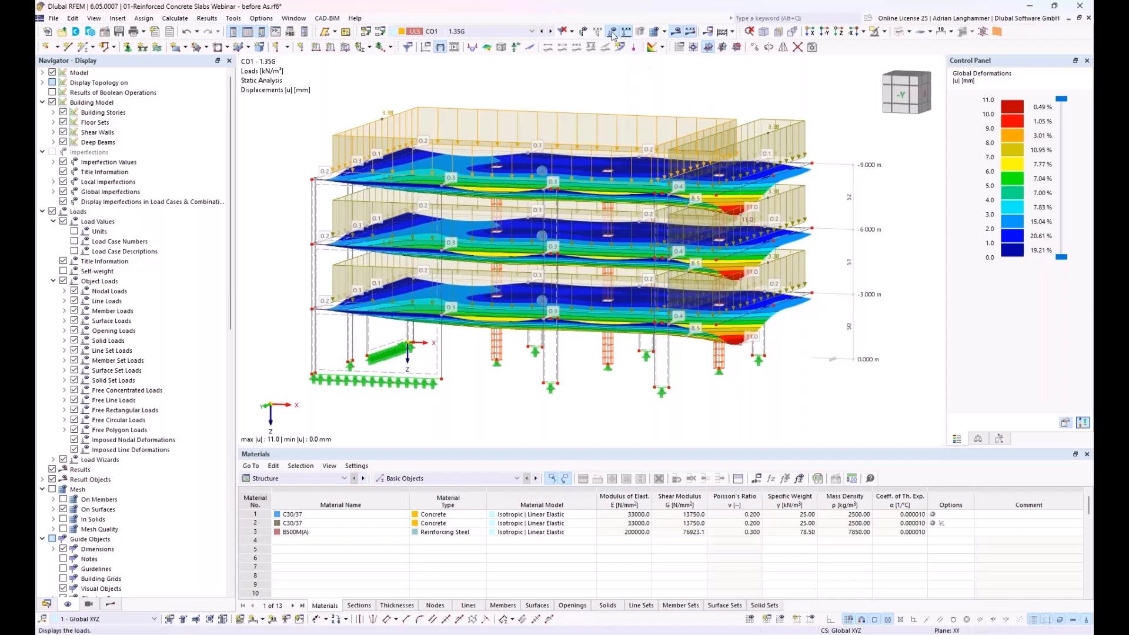
Hide the loads and show the results of design situation DS1, ULS (STR/GEO) - Permanent and transient.
left_click(624, 47)
left_click(533, 31)
left_click(523, 86)
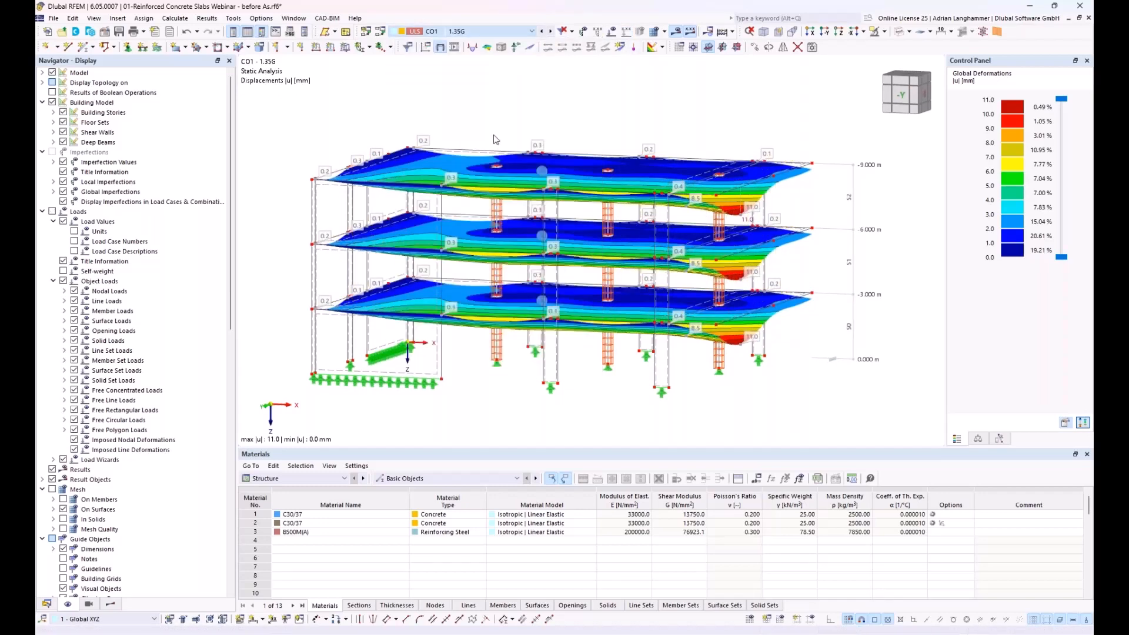
middle_click_drag(455, 147, 424, 118)
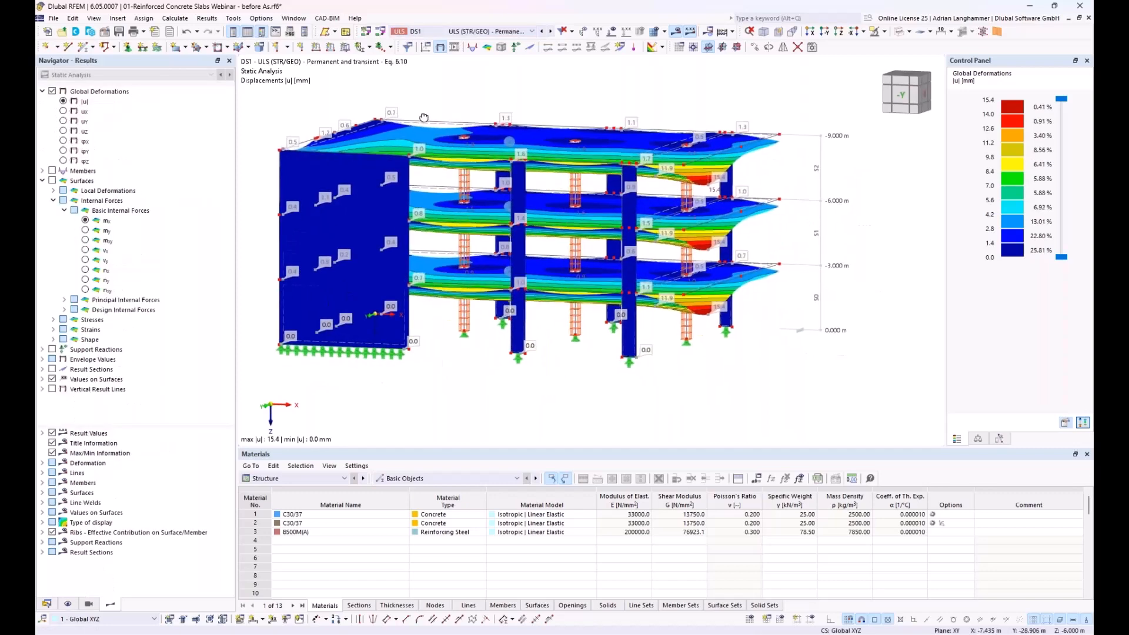
In the model data tree, expand Concrete Design with its ultimate and serviceability configurations, as well as Types for Concrete Design.
left_click(47, 604)
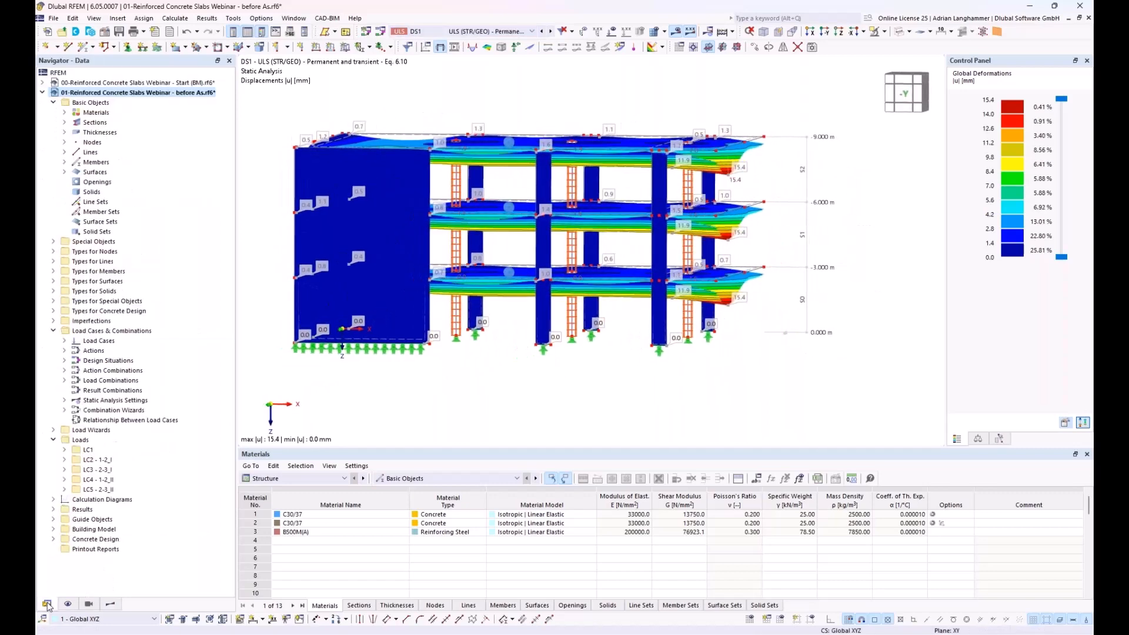
left_click(53, 540)
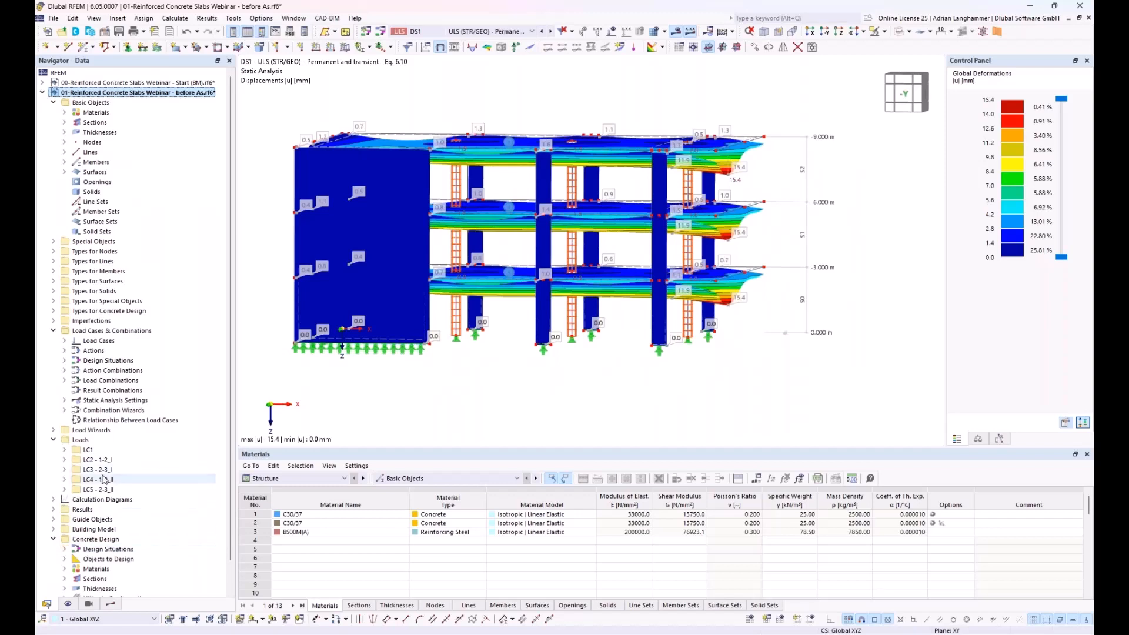
scroll(115, 490, "down", 1)
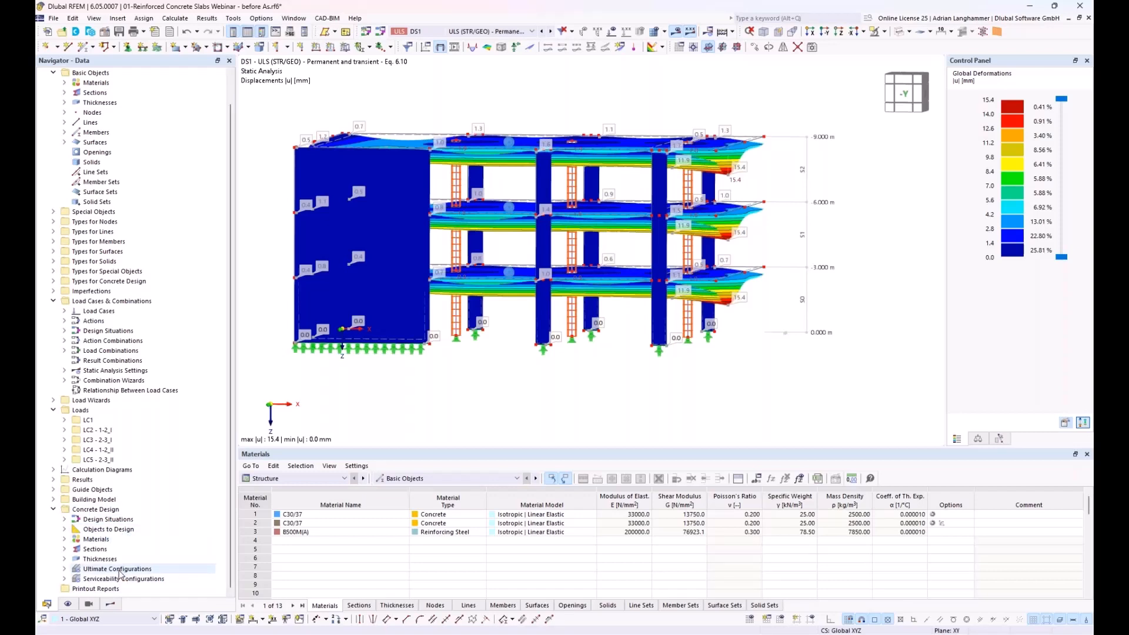
left_click(93, 509)
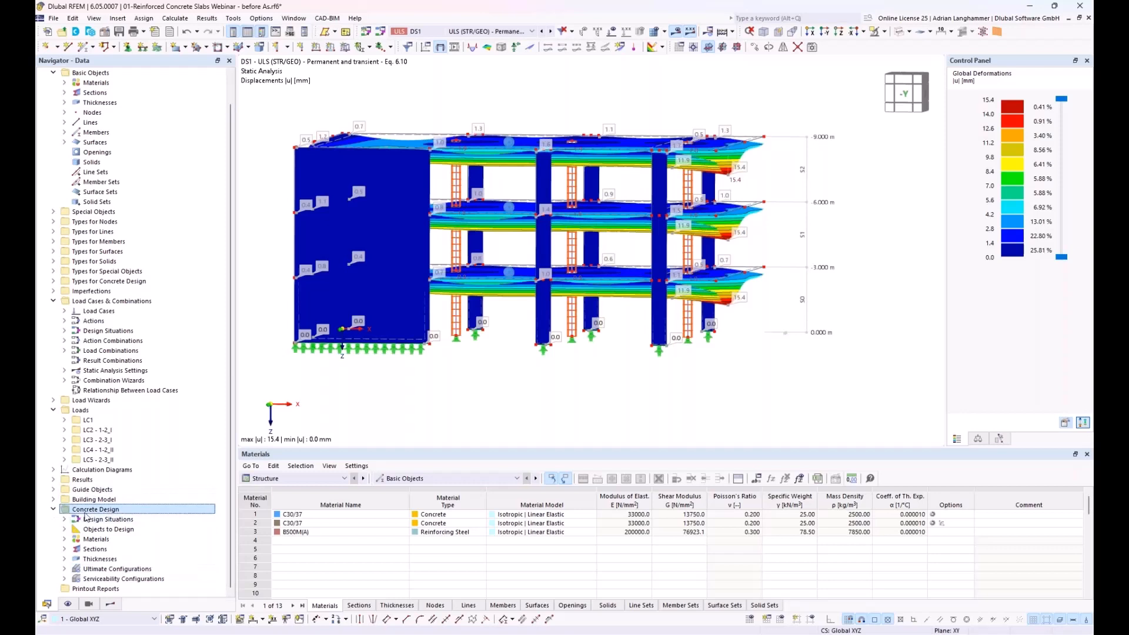
left_click(65, 569)
left_click(64, 578)
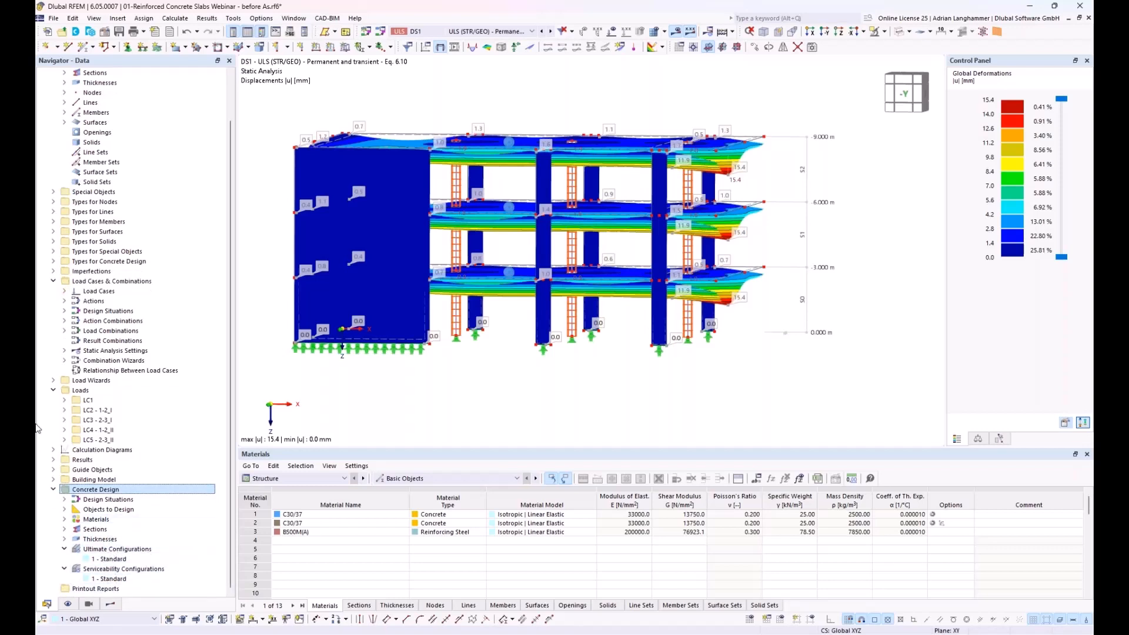
left_click(54, 262)
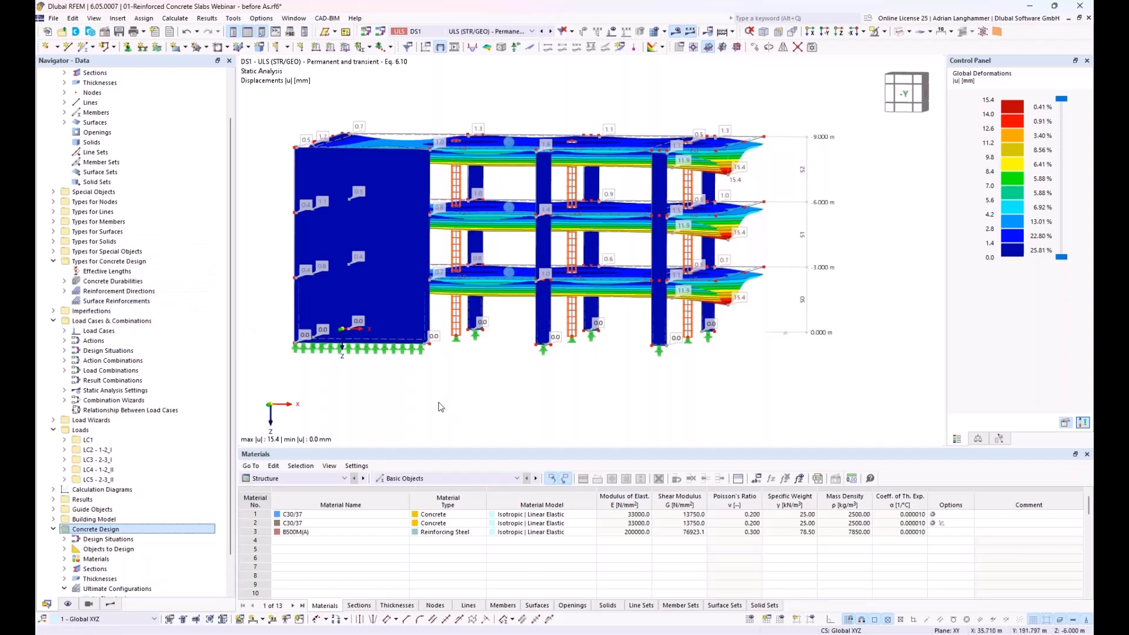
Show the Concrete Design input data table with the objects to design.
left_click(325, 478)
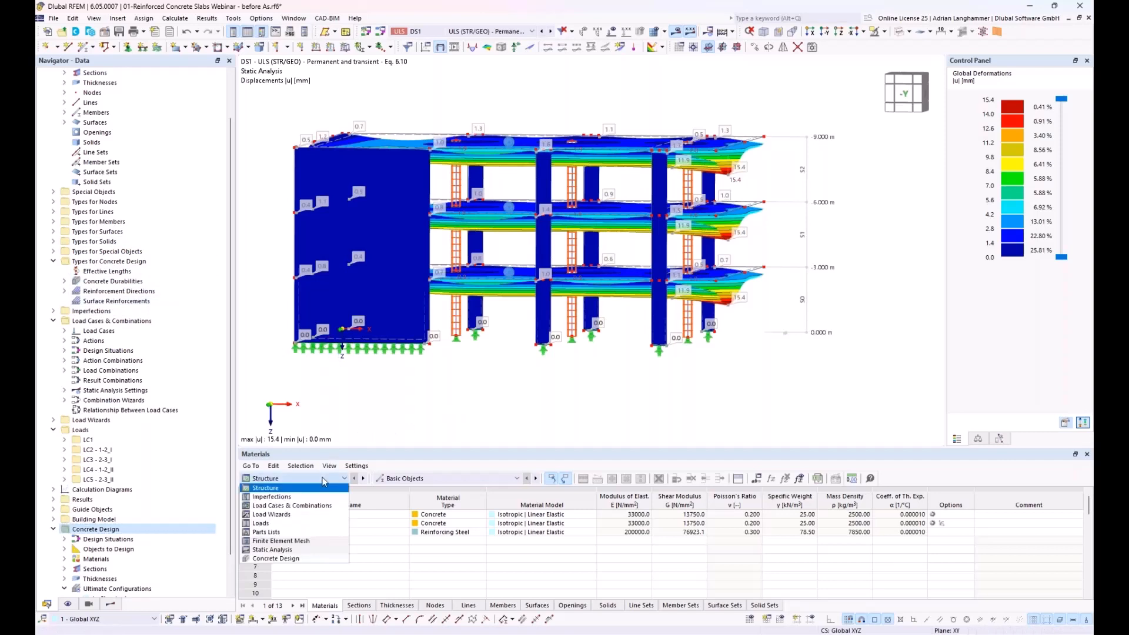
left_click(276, 558)
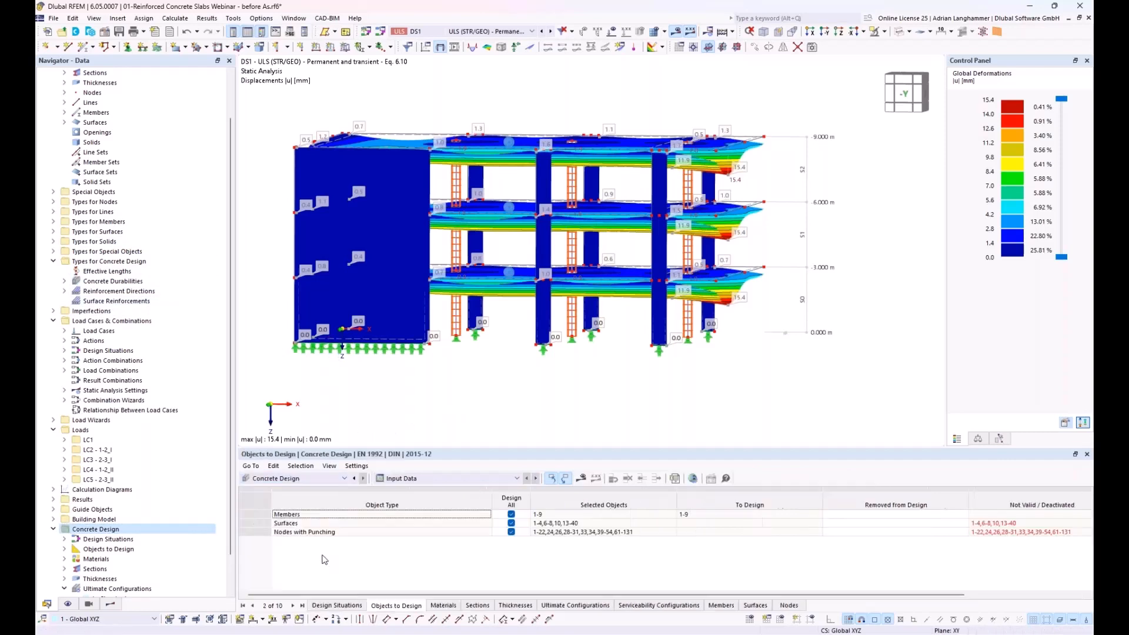
left_click(281, 483)
left_click(268, 559)
Isolate the middle floor slab at the 6.000 m level with its adjoining columns and walls in visibility mode.
middle_click_drag(354, 260, 380, 253)
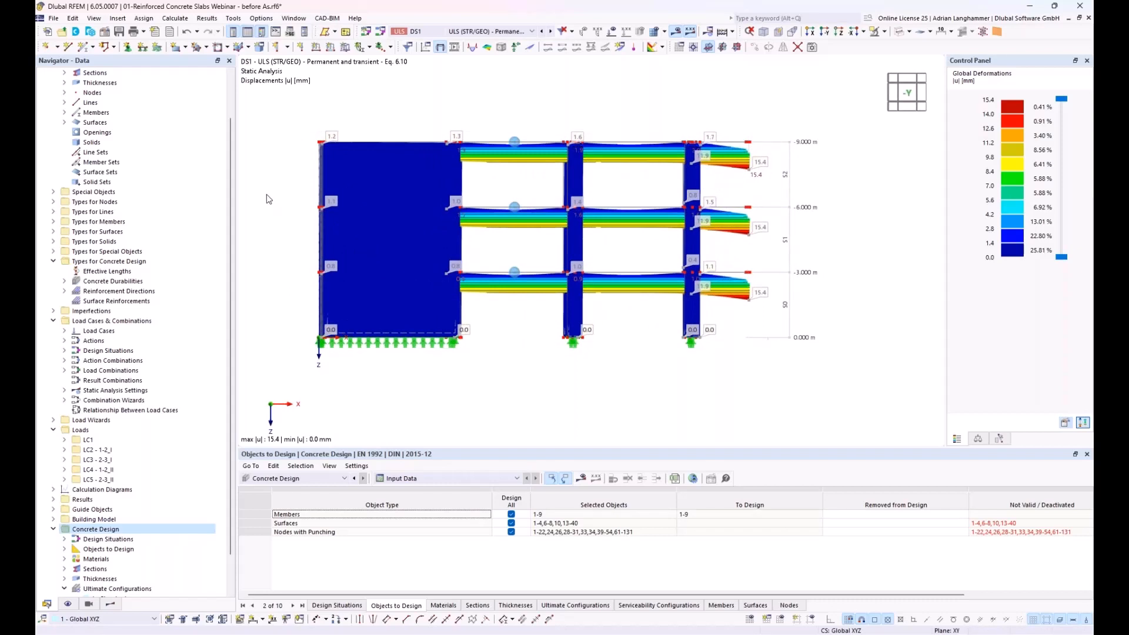
left_click_drag(256, 191, 861, 236)
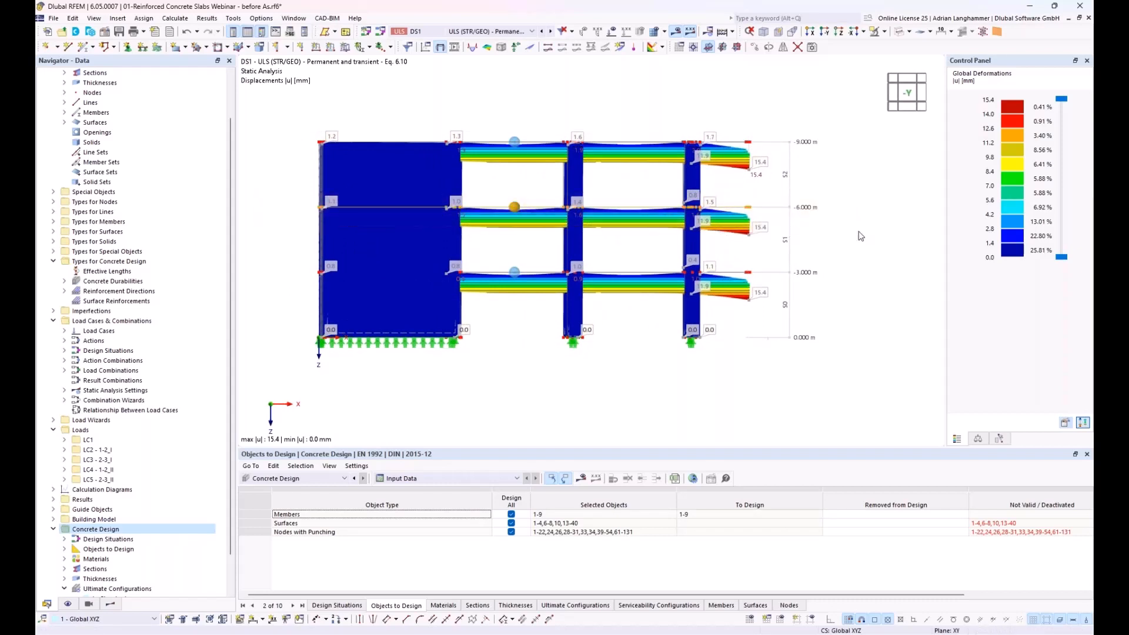
left_click(884, 32)
left_click(885, 46)
middle_click_drag(816, 189, 759, 220, "ctrl")
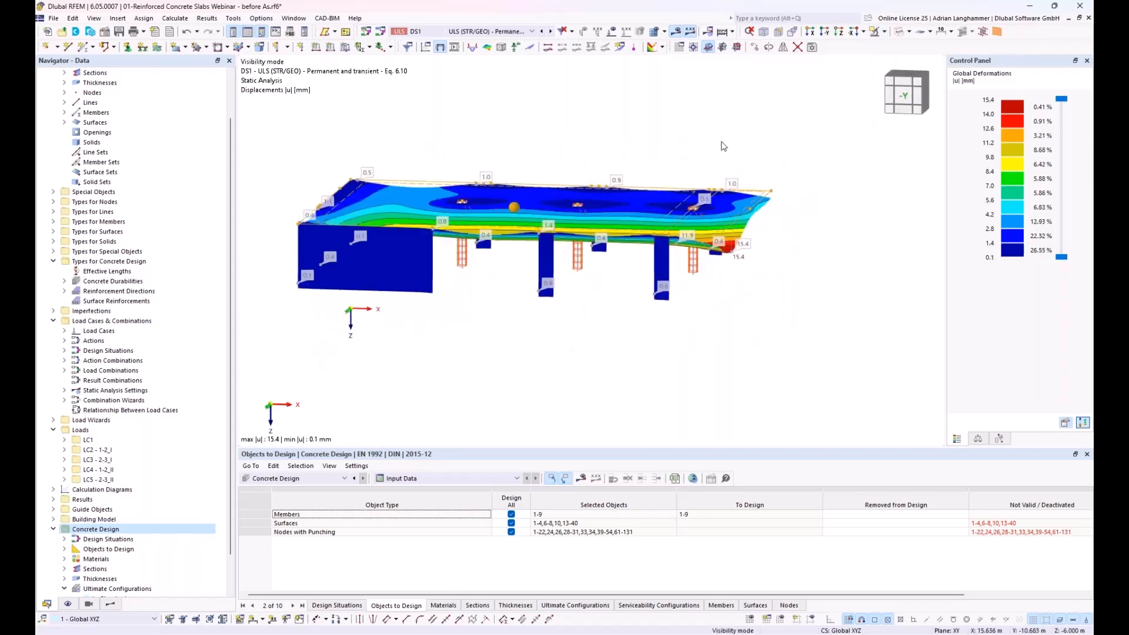
Hide the analysis results and show the isolated slab in plan view with nothing selected.
left_click(709, 47)
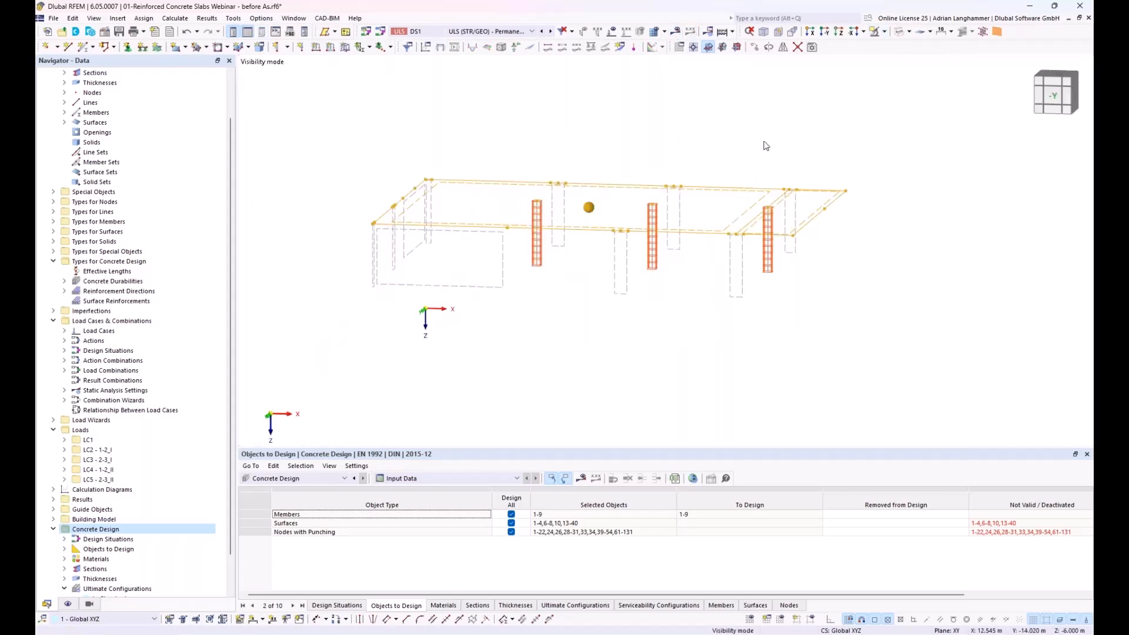
left_click(840, 33)
scroll(665, 265, "down", 2)
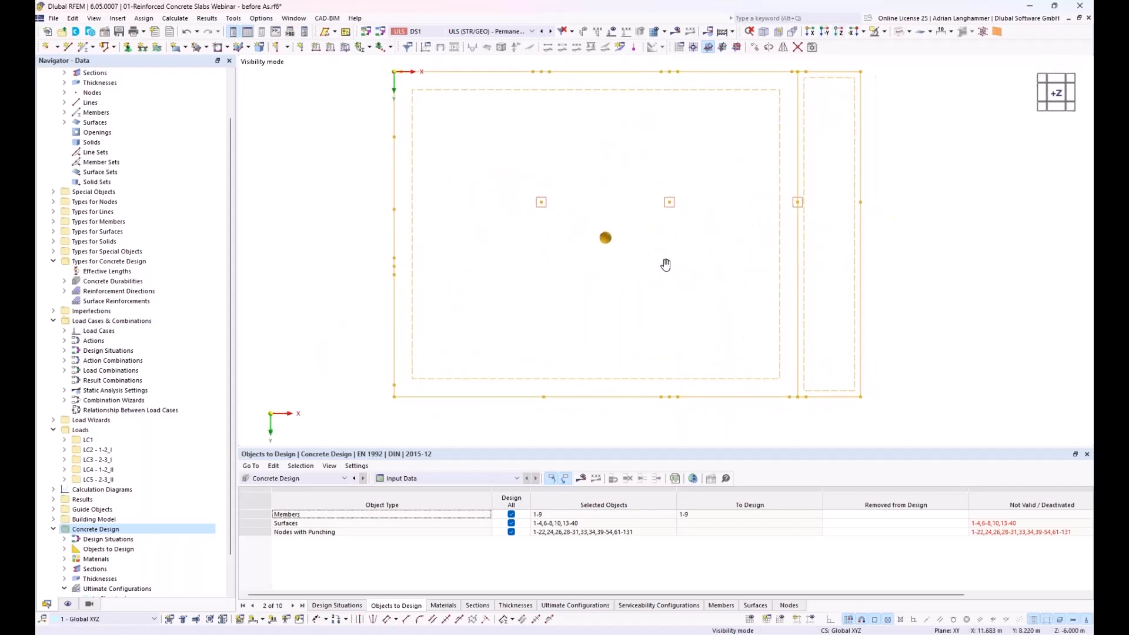
left_click(927, 255)
middle_click_drag(911, 276, 852, 282)
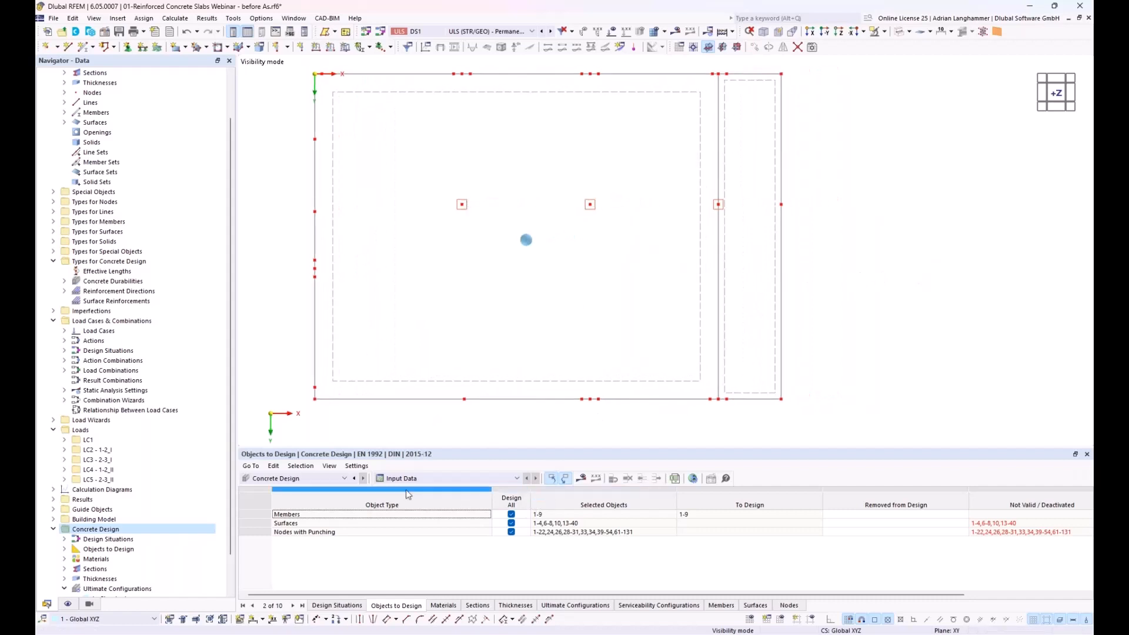
Exclude all members and all nodes with punching from the concrete design.
left_click(511, 515)
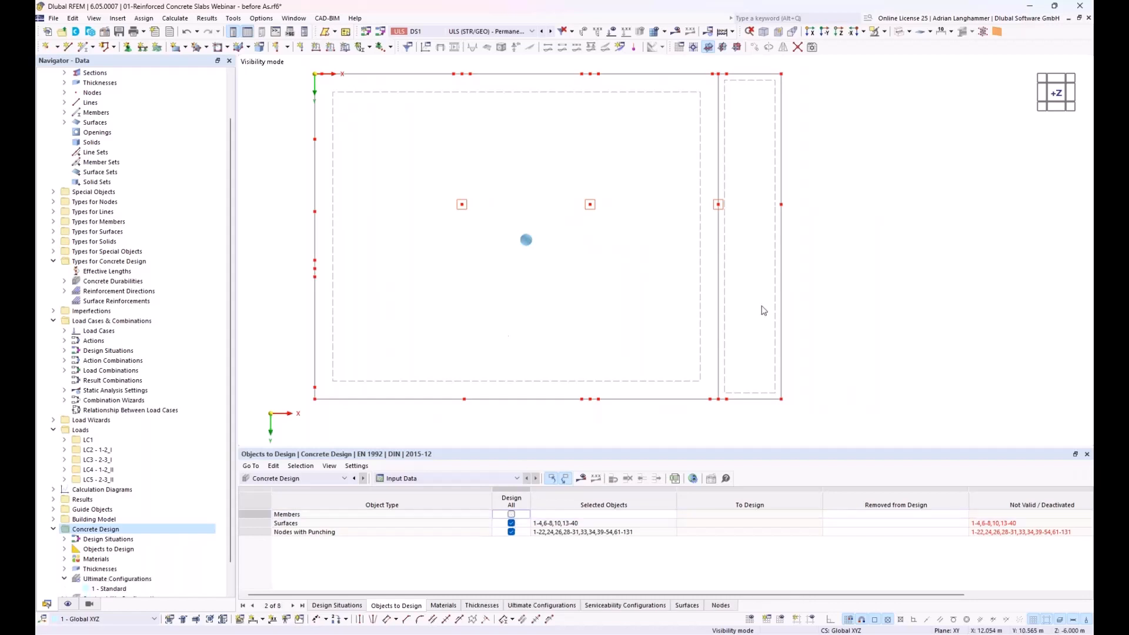
left_click(512, 532)
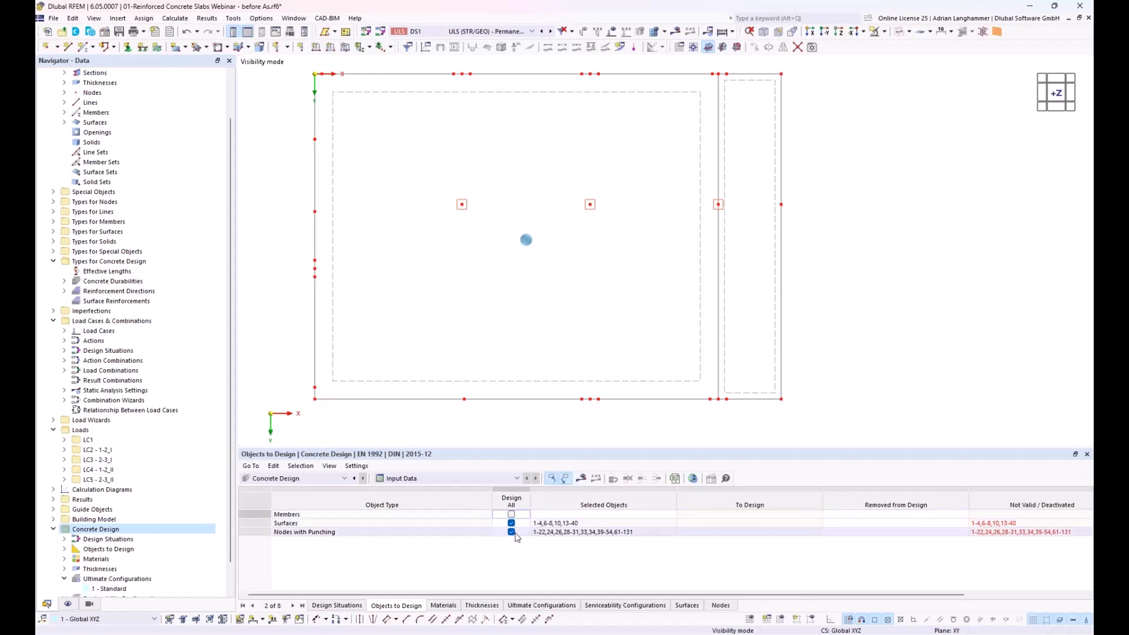
left_click(514, 536)
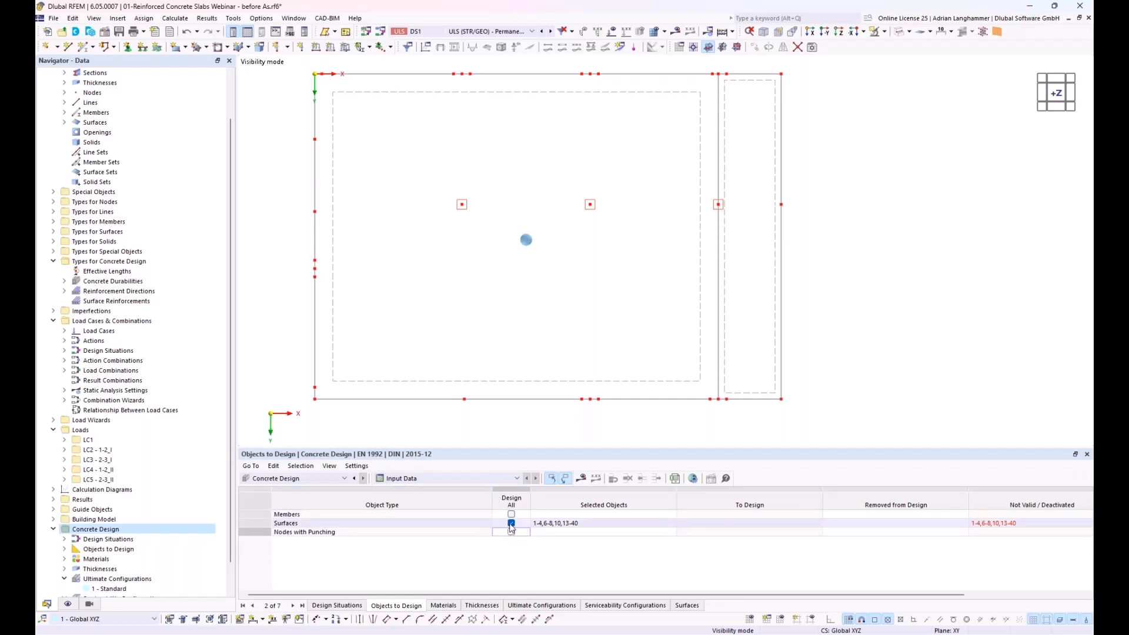
Turn off the design of all surfaces and assign only the isolated slab surfaces 17 and 18 to the concrete design.
left_click(512, 523)
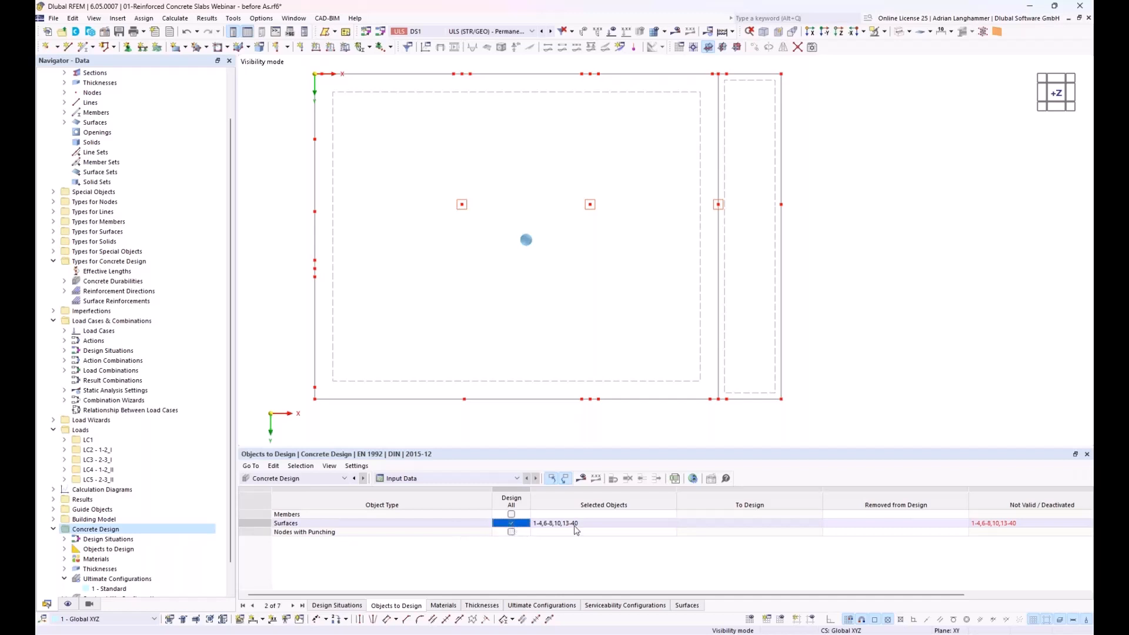
left_click(600, 522)
left_click(672, 523)
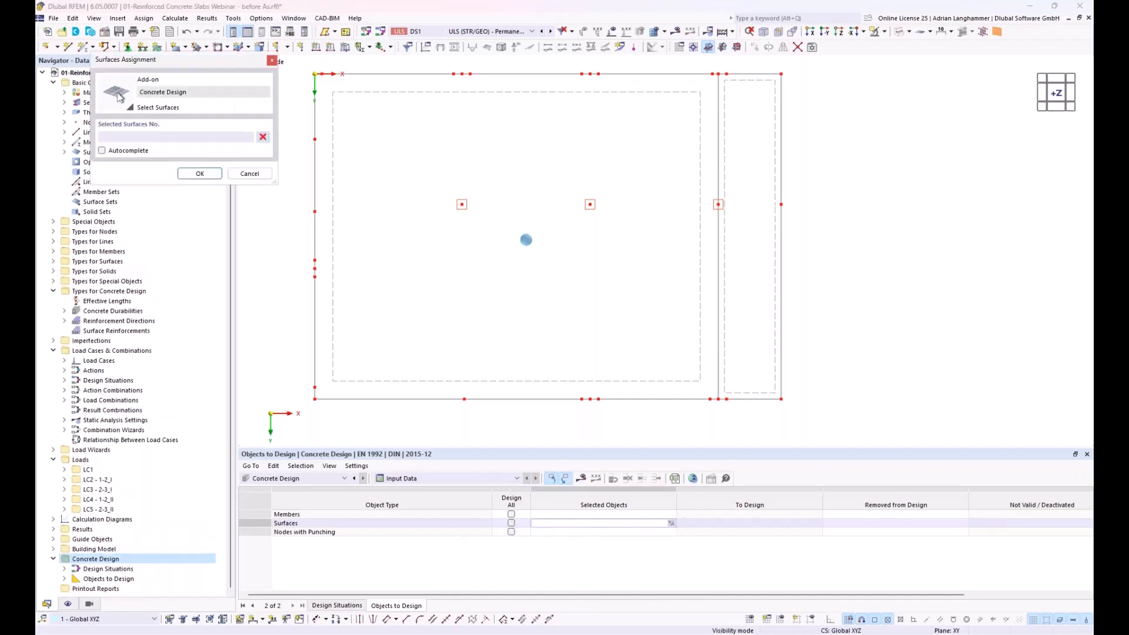
left_click(688, 300)
left_click(200, 173)
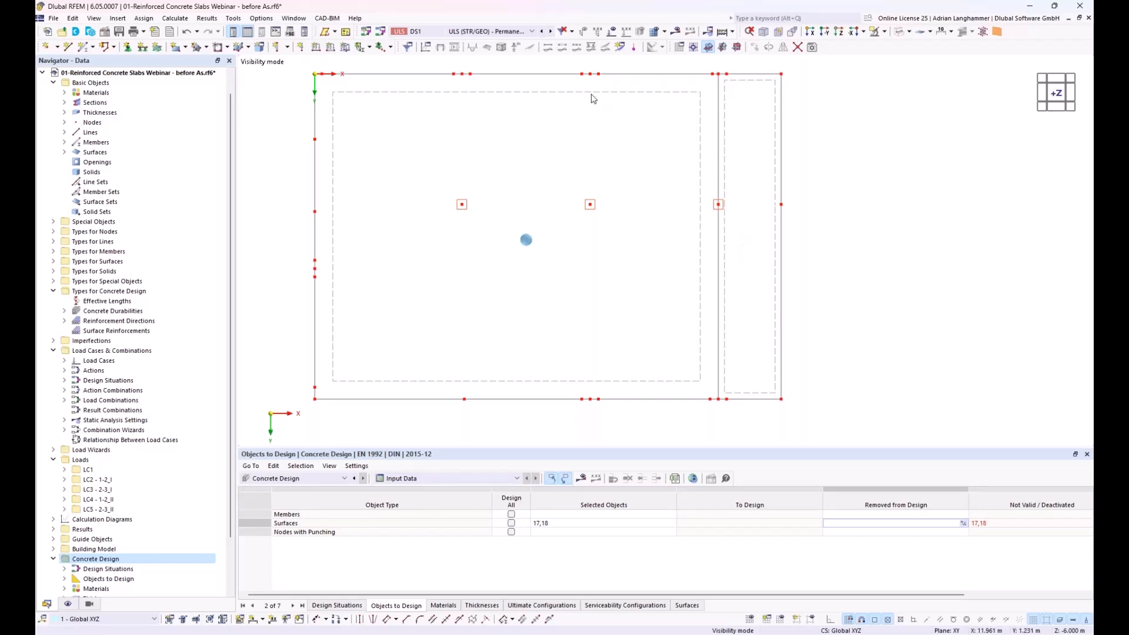
key("Escape")
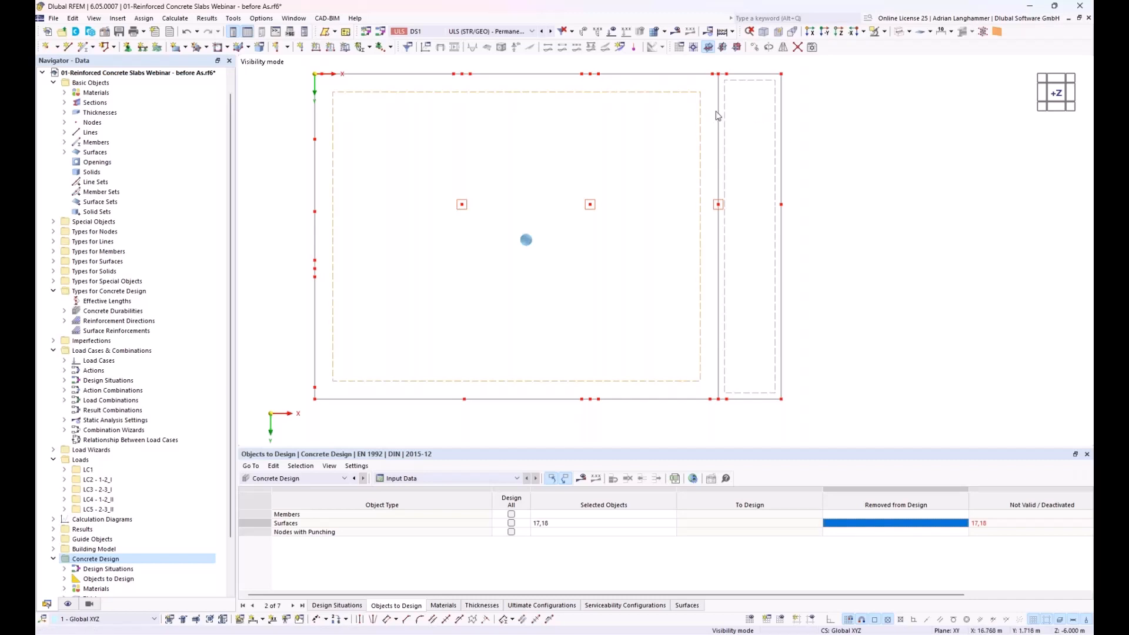
Open surfaces 17 and 18 for editing and review their concrete cover and reinforcement directions.
mouse_move(727, 107)
double_click(726, 103)
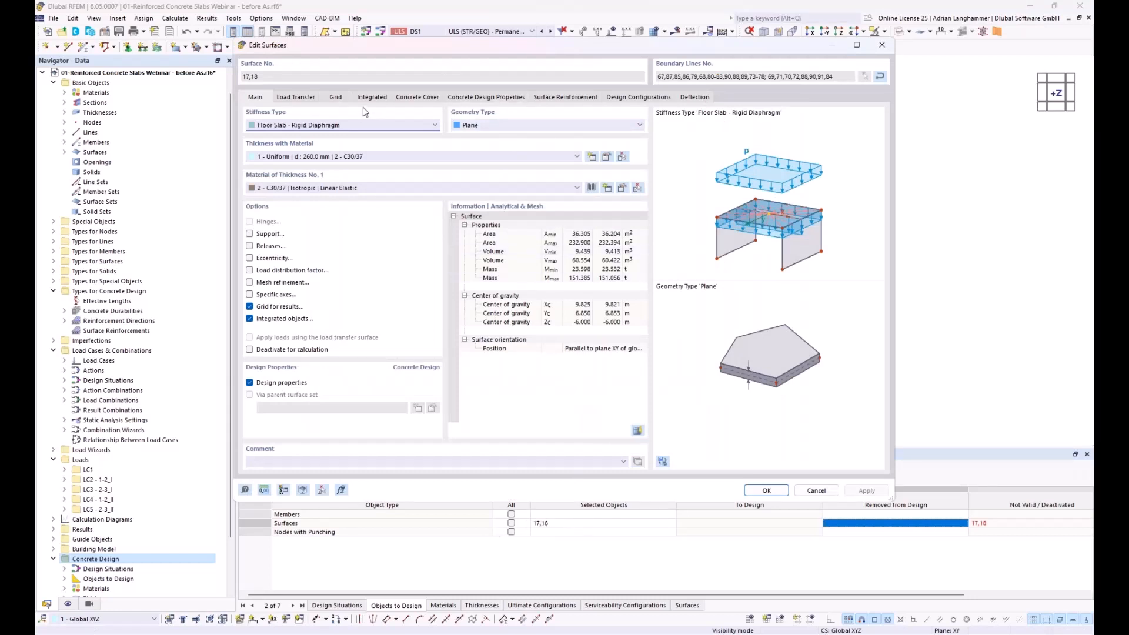
left_click(414, 98)
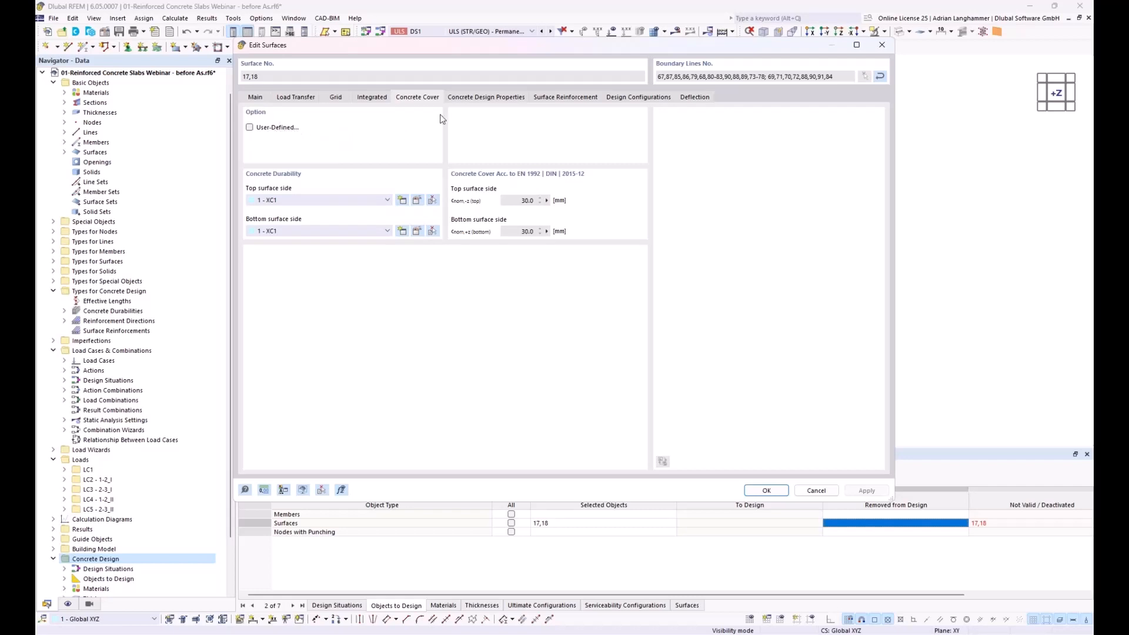
left_click(464, 99)
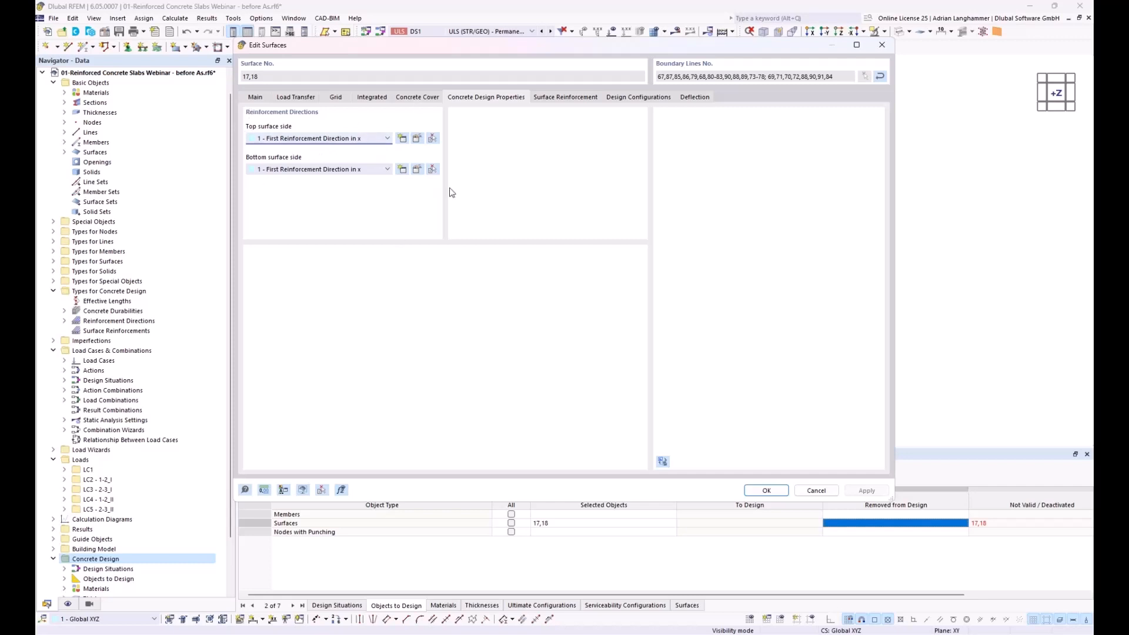
Create a mesh surface reinforcement for surfaces 17 and 18 using Q-Mesh Q424A at the top and bottom.
left_click(564, 99)
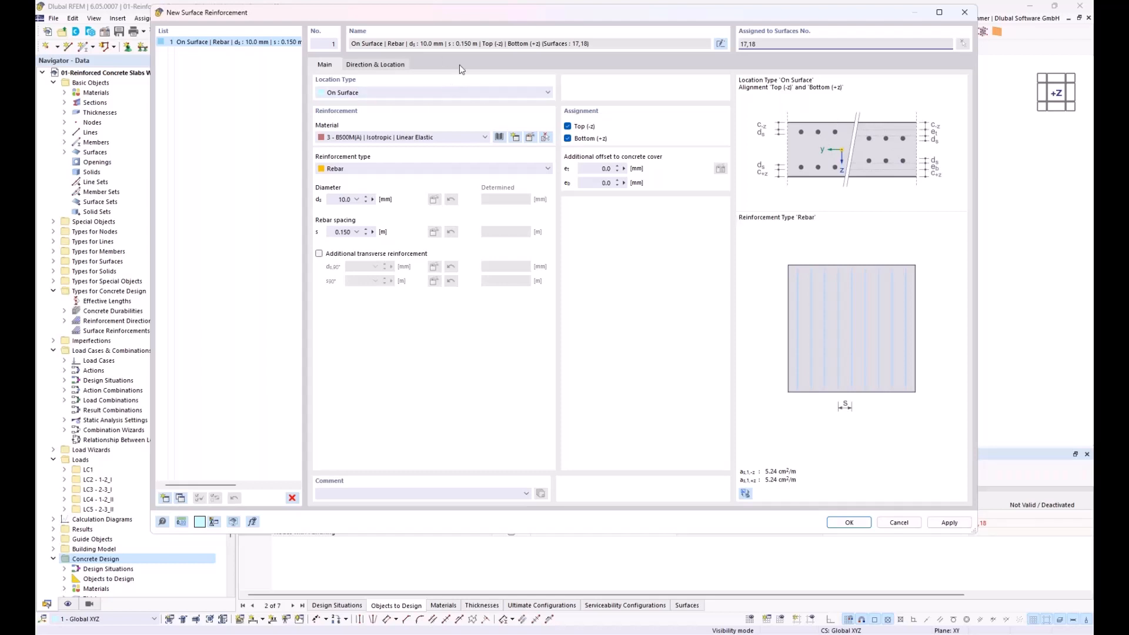
left_click_drag(454, 17, 452, 55)
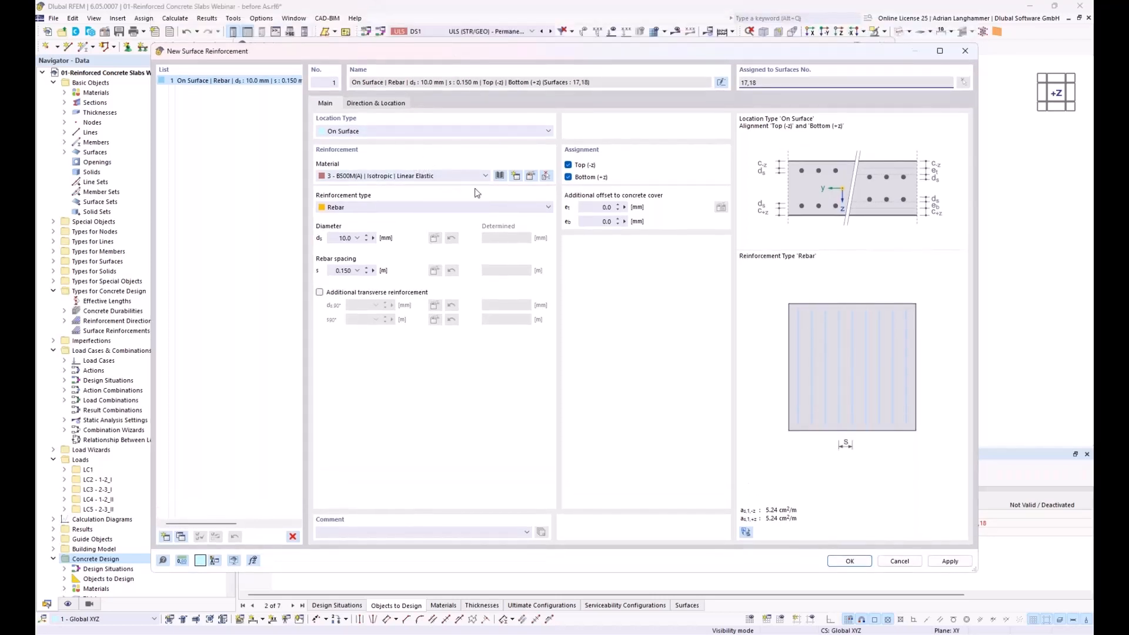
left_click(464, 208)
left_click(451, 217)
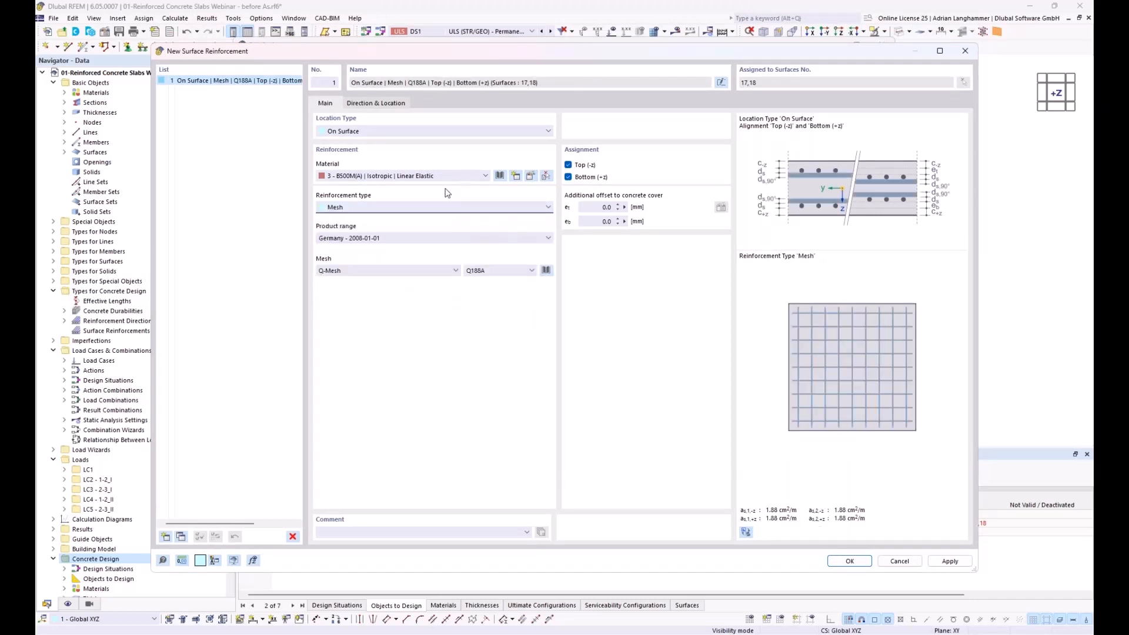
left_click(506, 270)
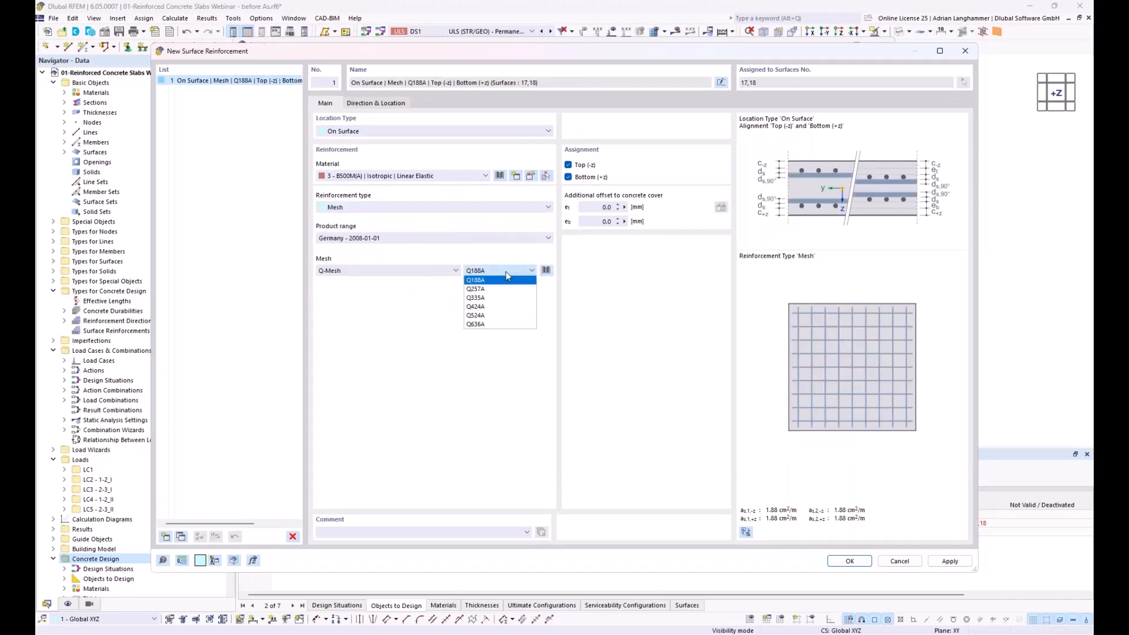
left_click(476, 307)
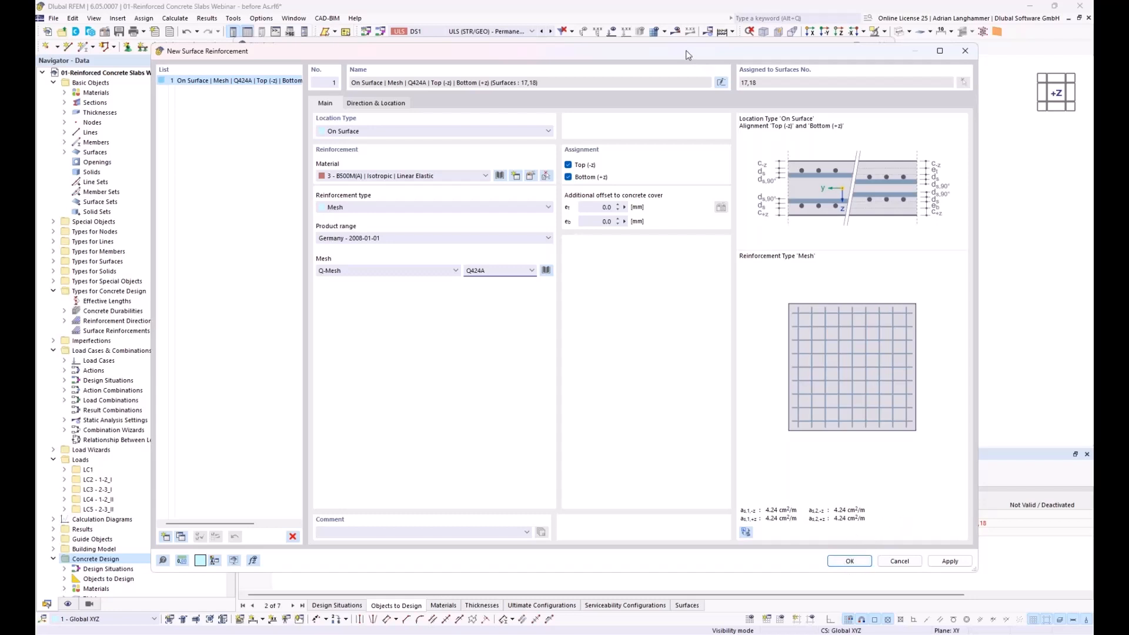
left_click_drag(688, 55, 647, 32)
left_click(911, 537)
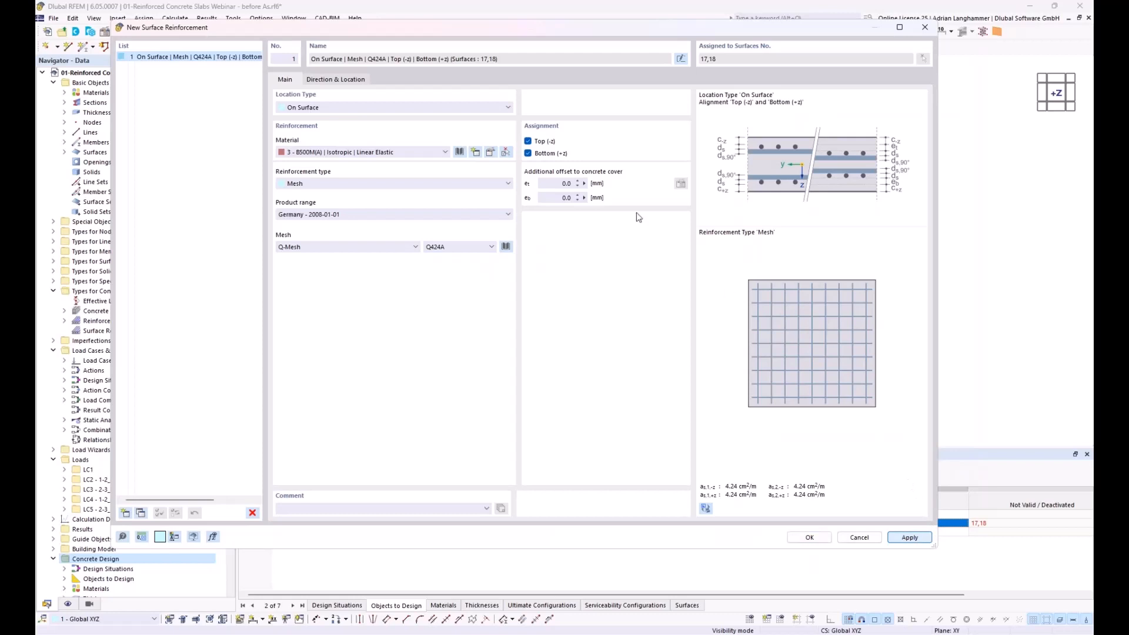
left_click_drag(580, 33, 340, 89)
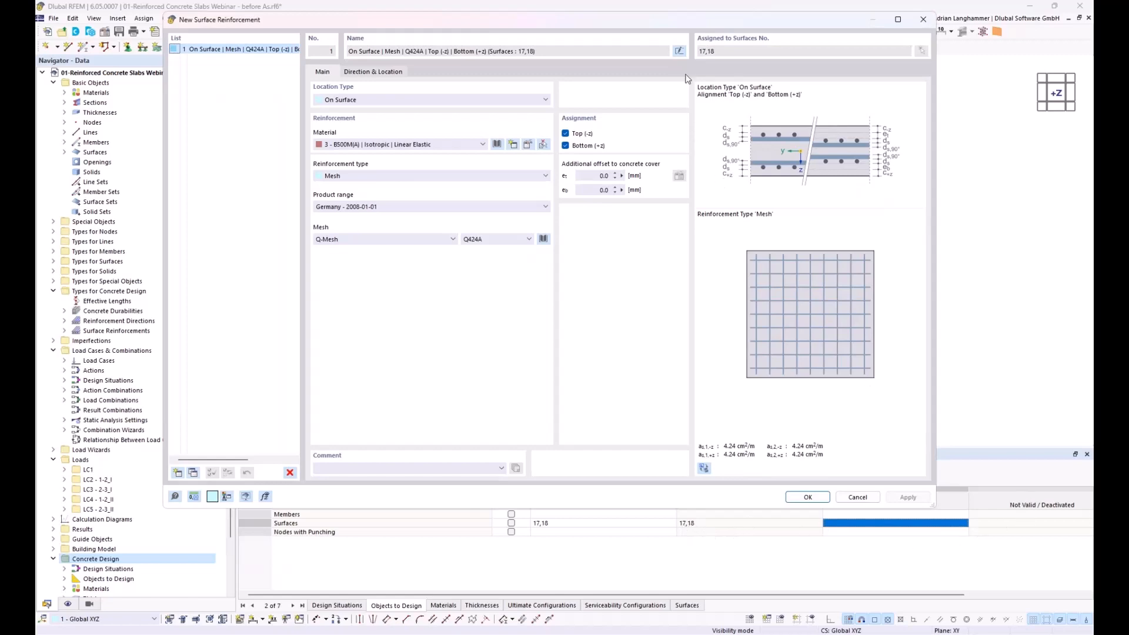
left_click_drag(663, 20, 520, 86)
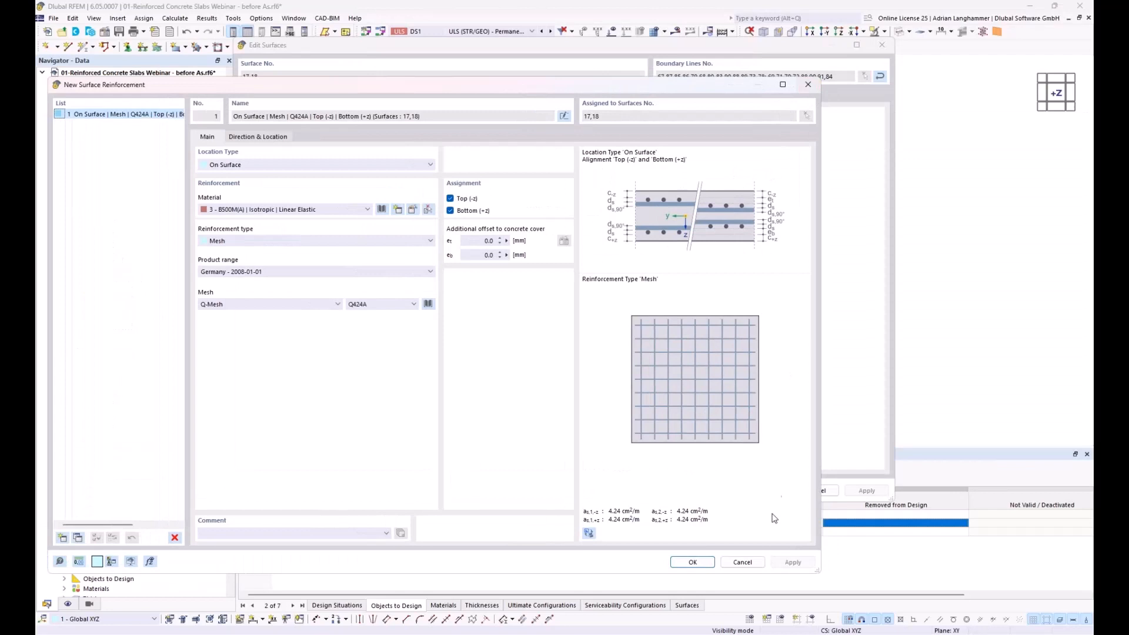
left_click(693, 562)
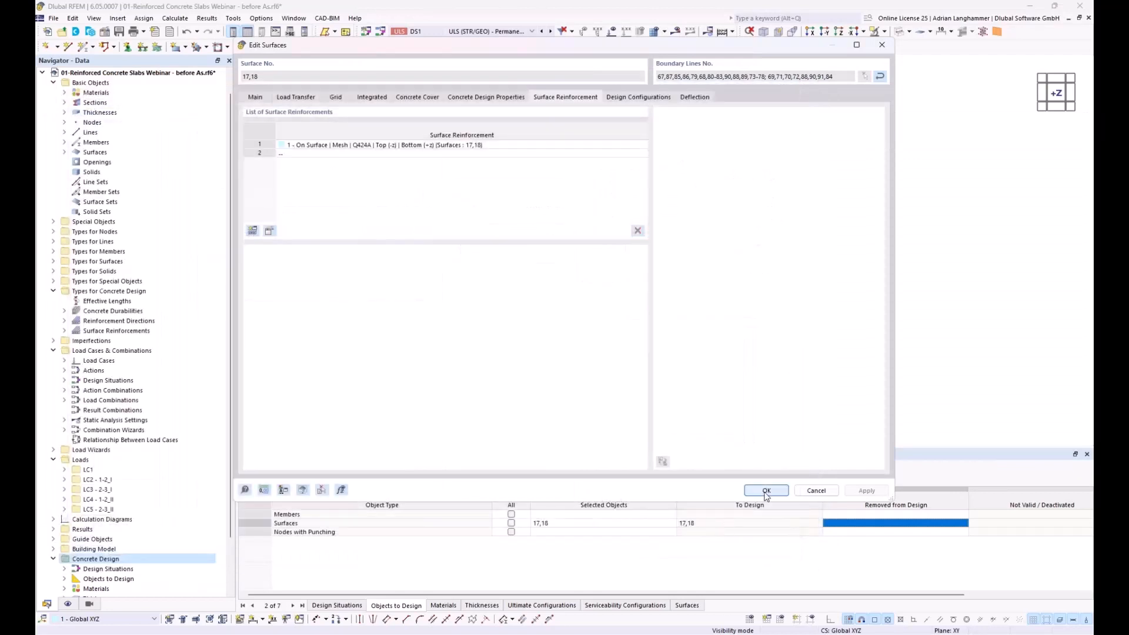
Review the design configurations assigned to surfaces 17 and 18 and accept the surface edits.
left_click(627, 99)
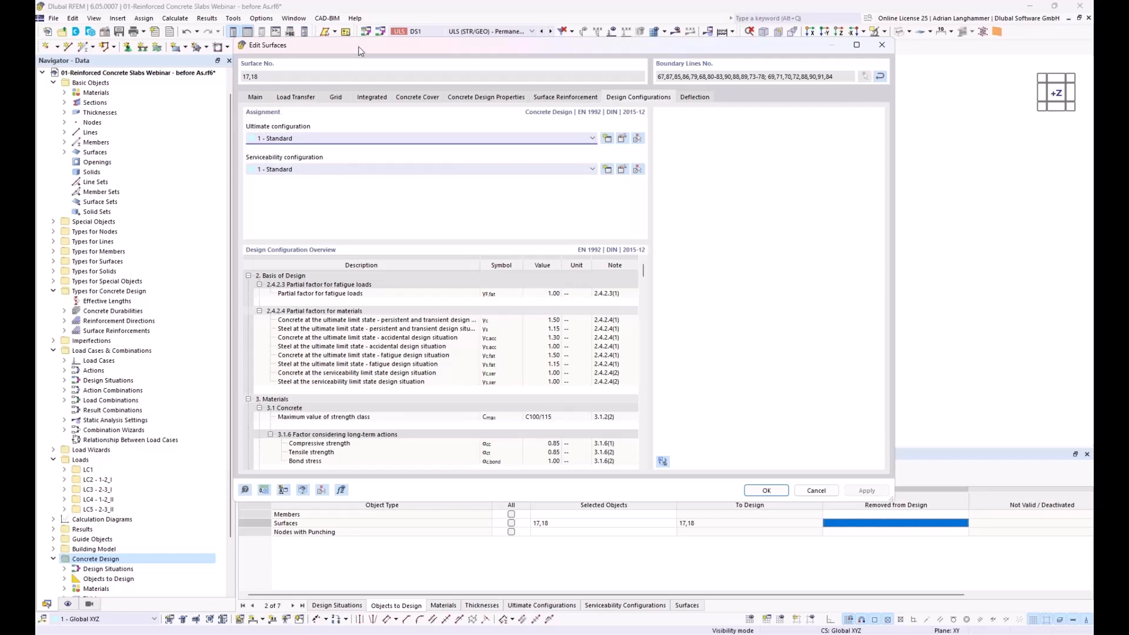
left_click_drag(357, 46, 380, 40)
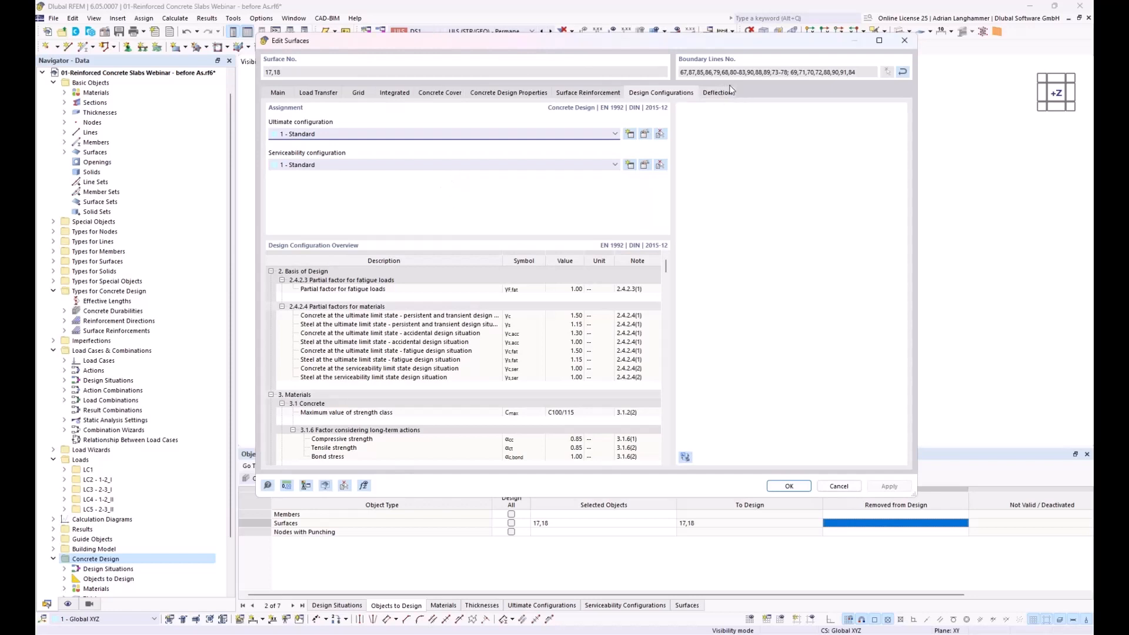
left_click_drag(666, 43, 656, 32)
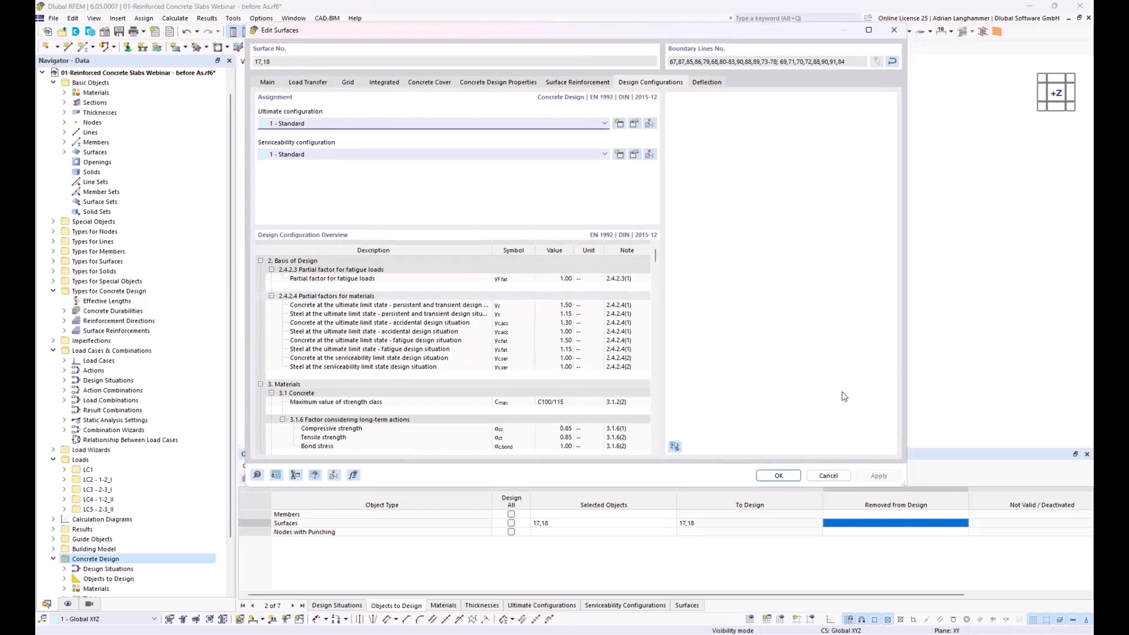
left_click(785, 475)
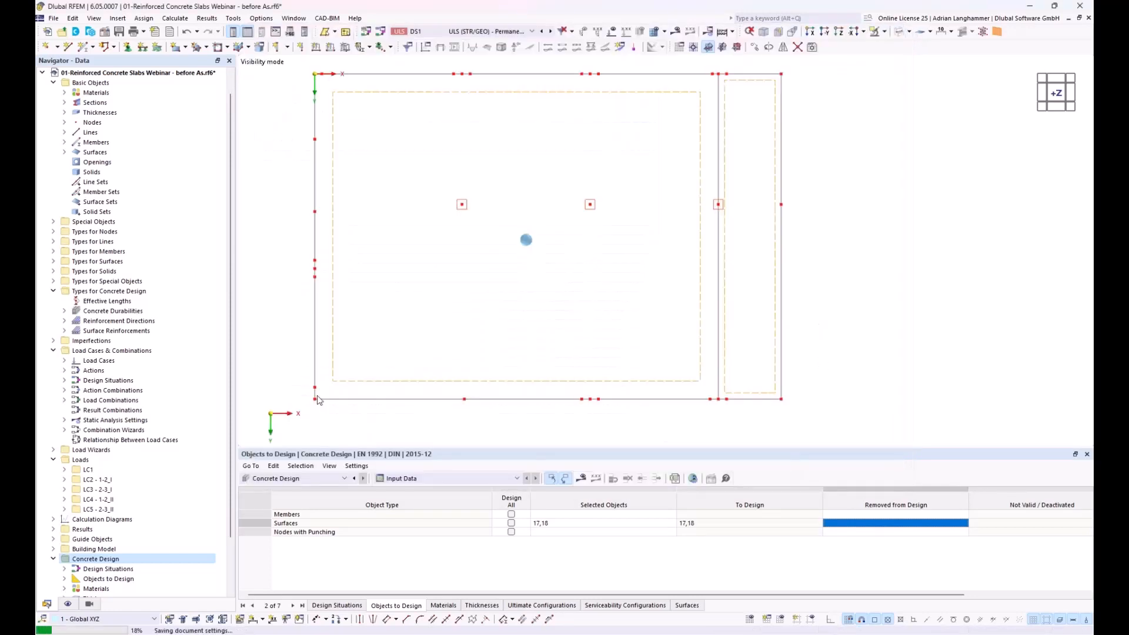
Examine the surface design parameters of the Standard ultimate configuration without changing them.
middle_click_drag(282, 343, 291, 343)
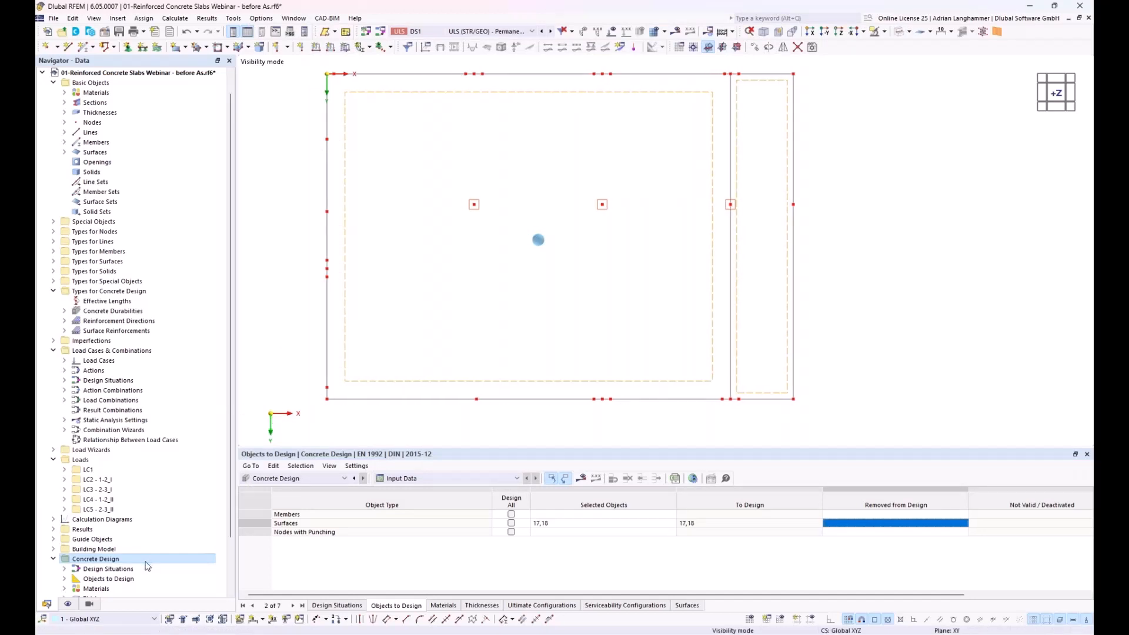
scroll(113, 456, "down", 2)
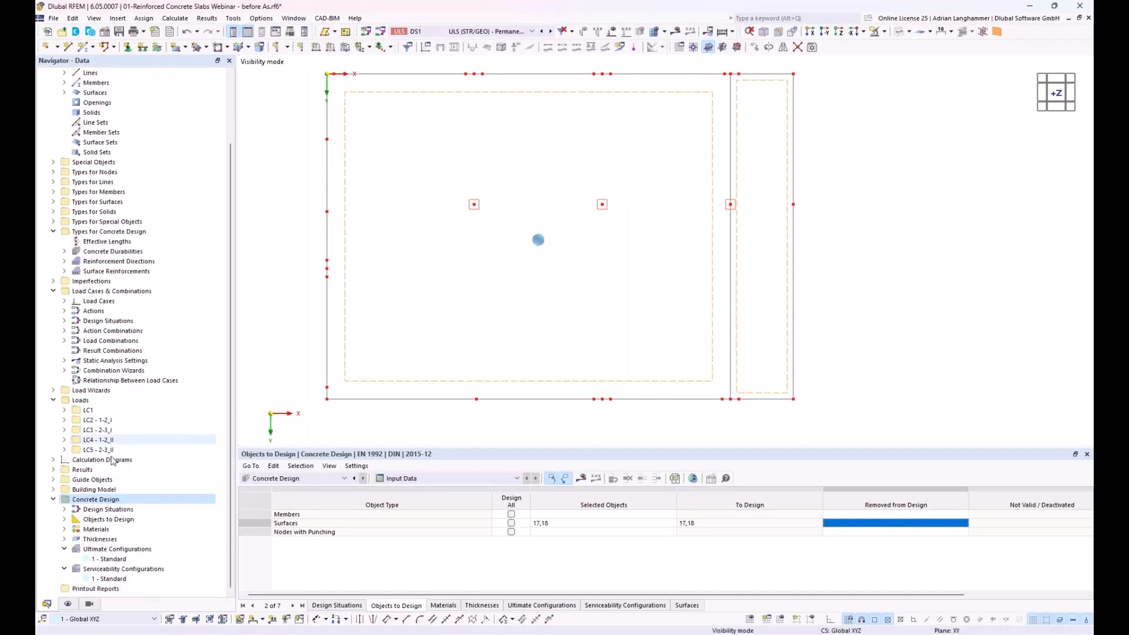
left_click(112, 560)
left_click(120, 580)
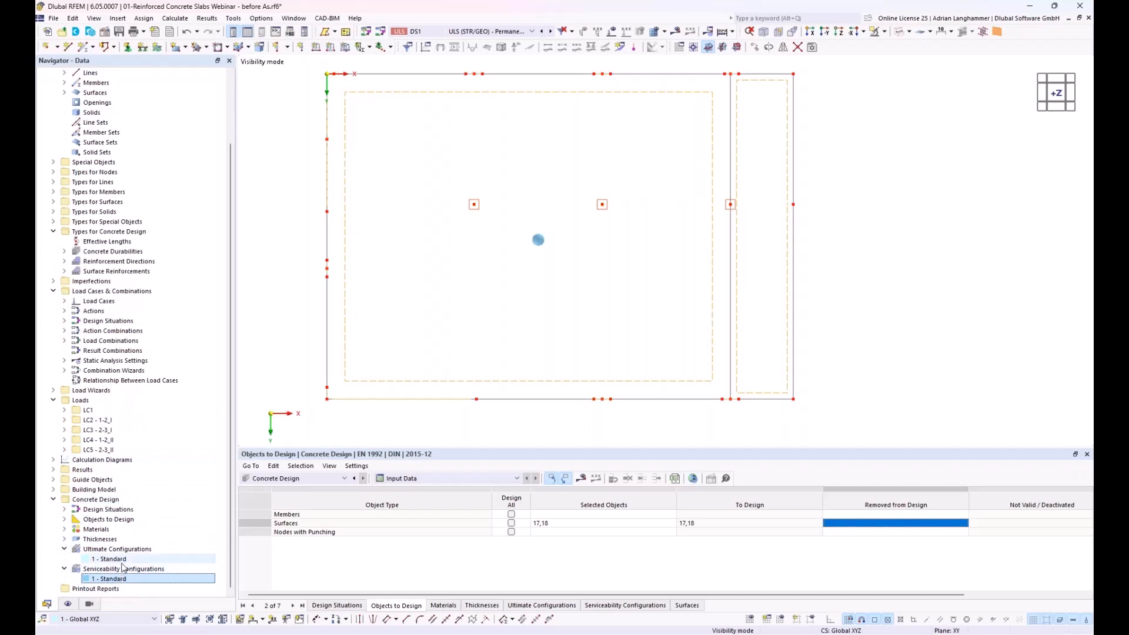
double_click(112, 559)
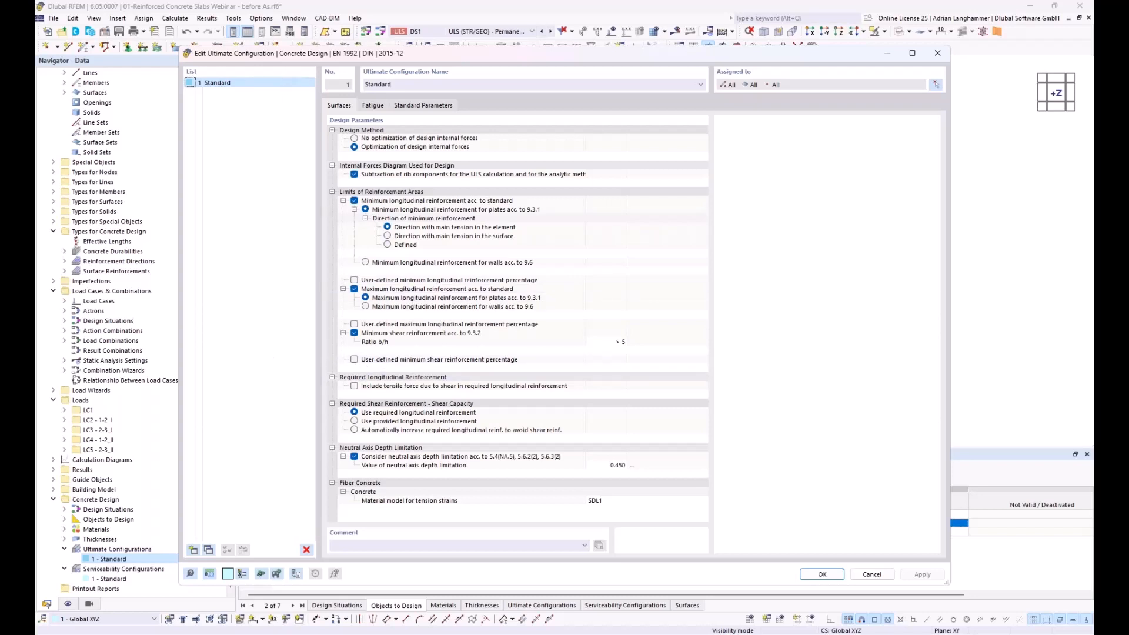
left_click(871, 575)
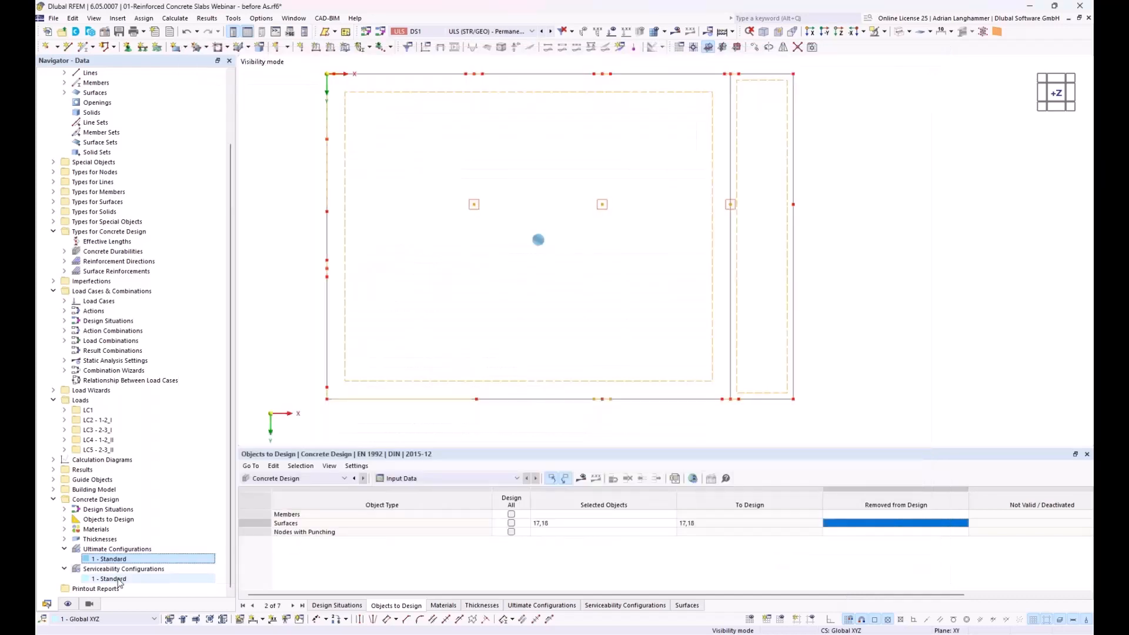
In the Standard serviceability configuration, disable the limitation of steel stress and choose the approach of bending restraint (kc = 0.4).
double_click(103, 580)
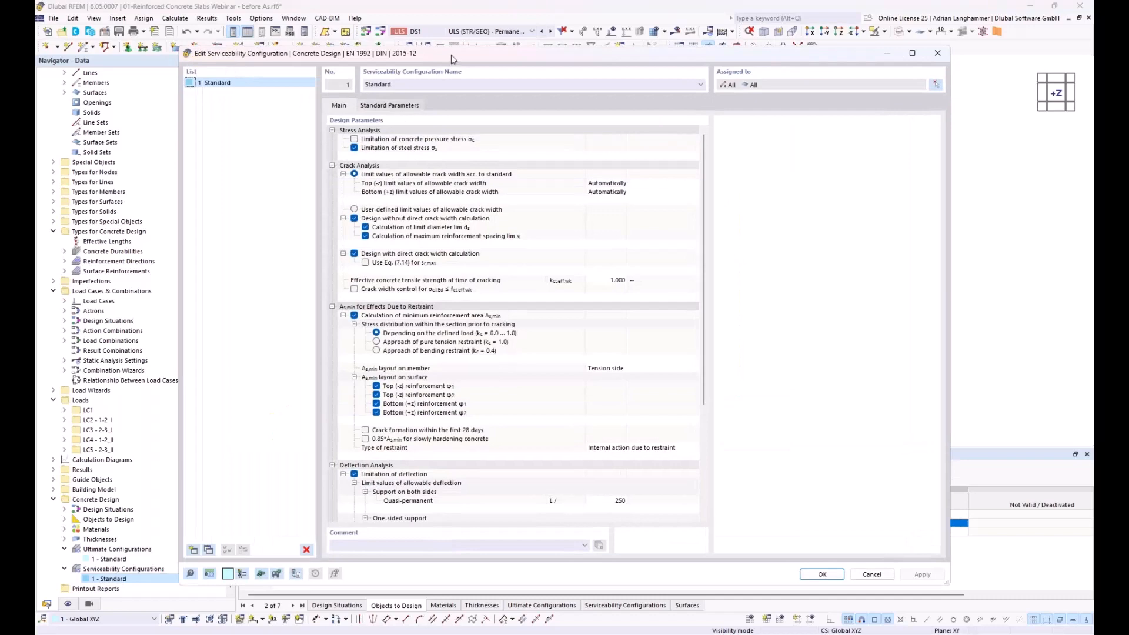
left_click_drag(451, 55, 456, 33)
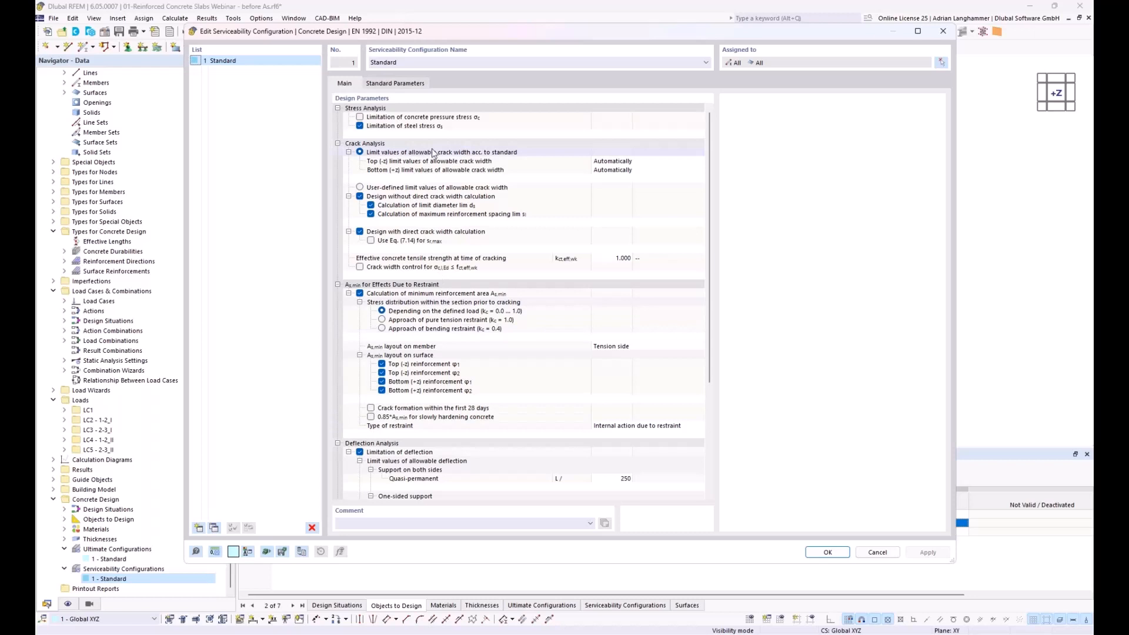
left_click(360, 126)
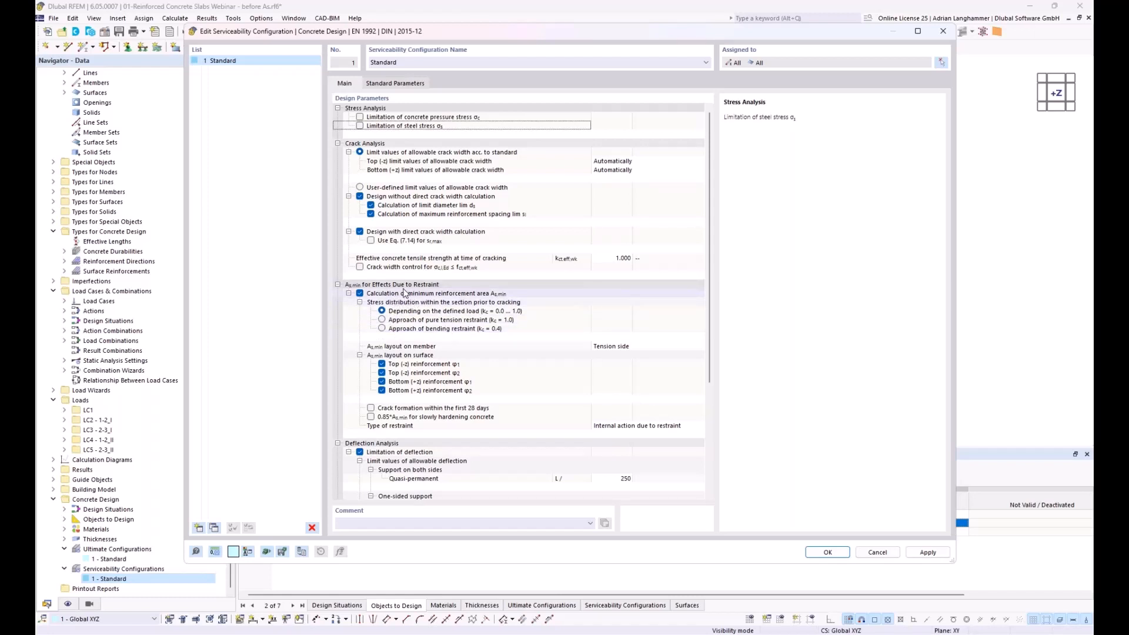
left_click(383, 330)
left_click(382, 329)
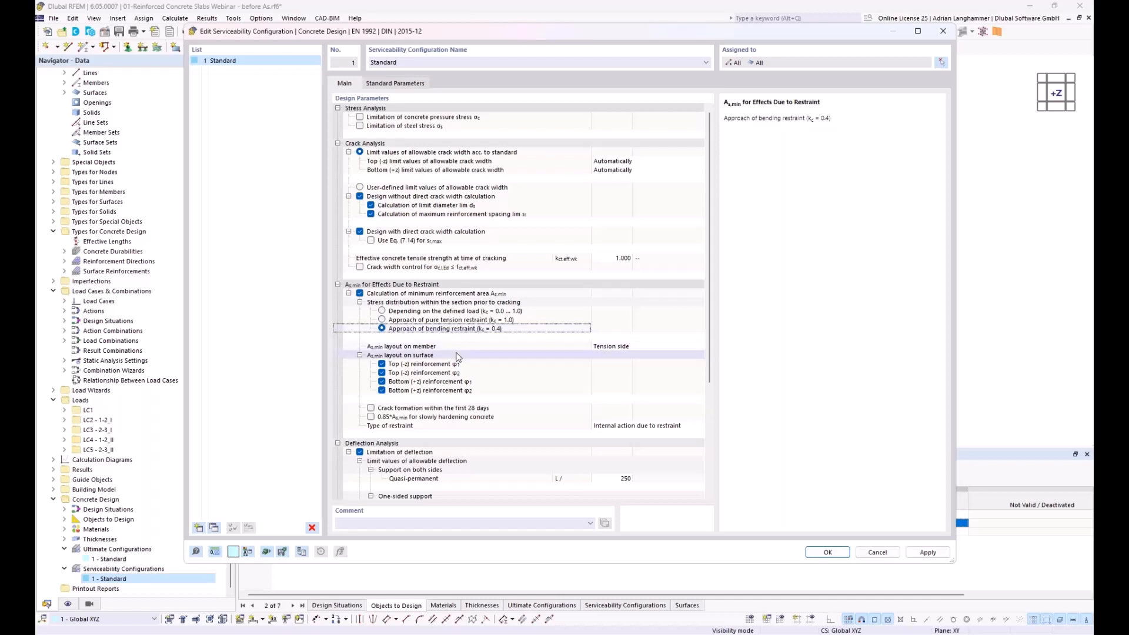
Disable the limitation of deflection, check the automatic longitudinal reinforcement increase option, and accept the serviceability configuration.
scroll(385, 369, "down", 6)
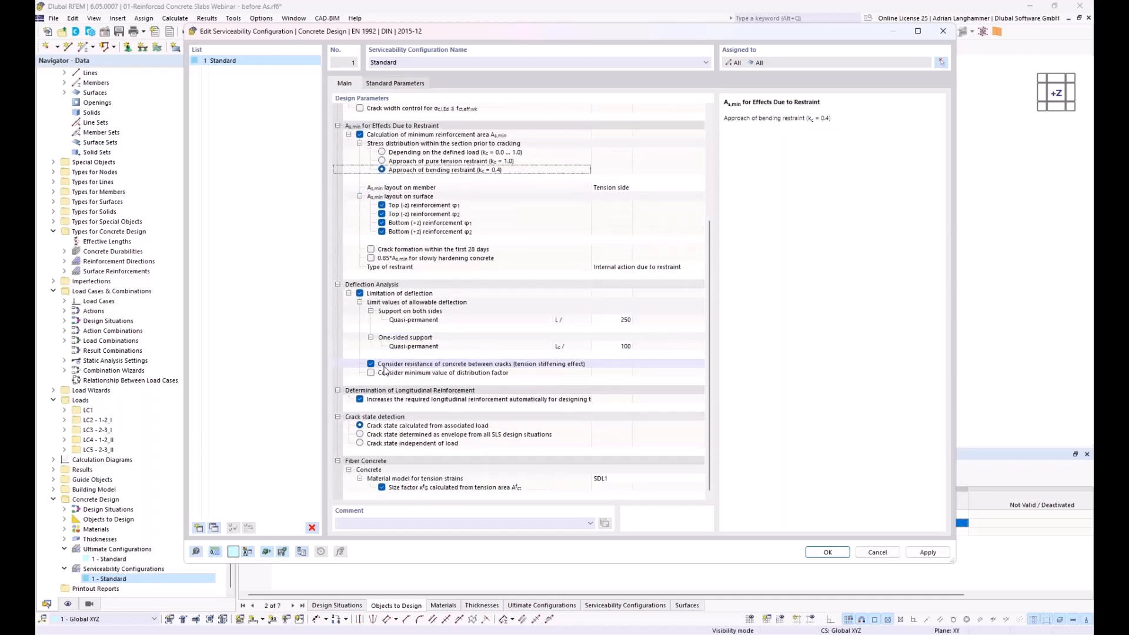
left_click(360, 293)
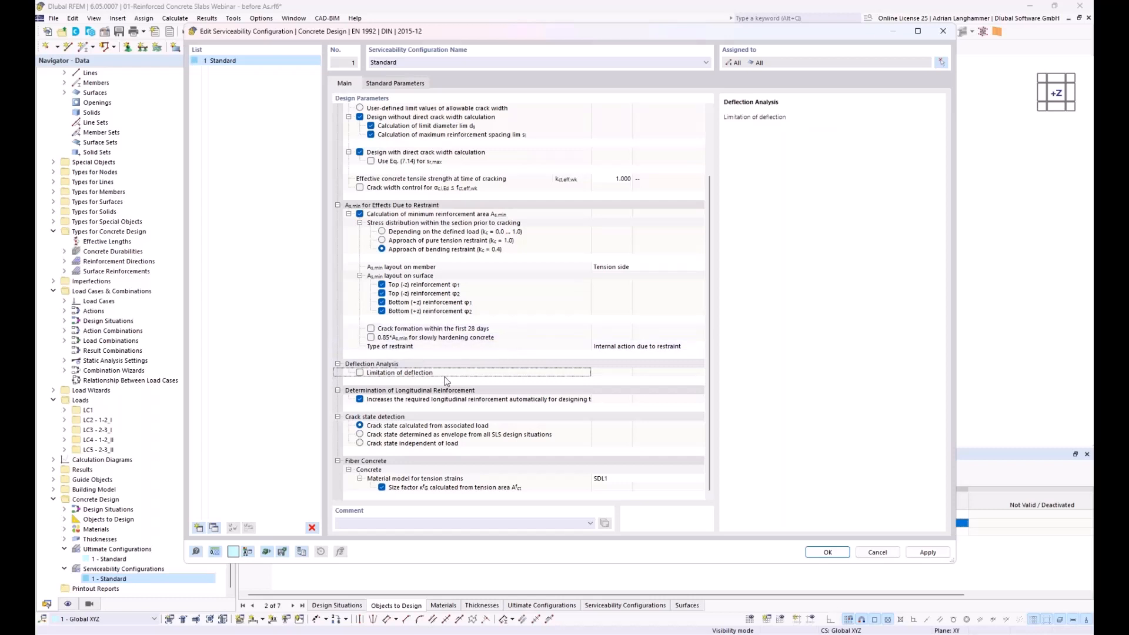
left_click(436, 401)
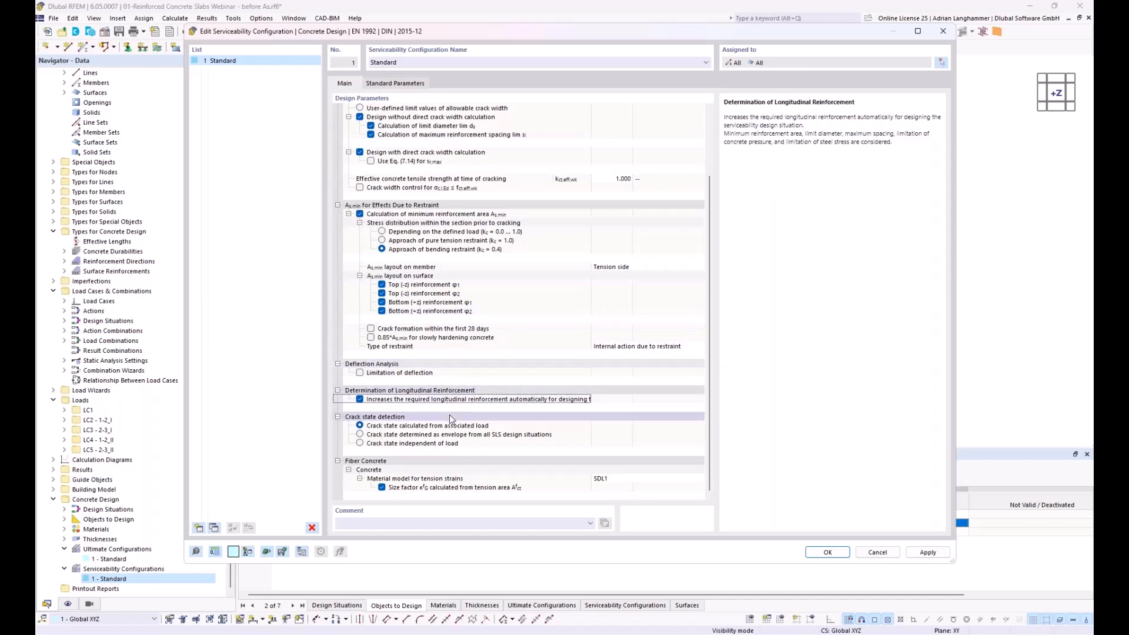
left_click(825, 553)
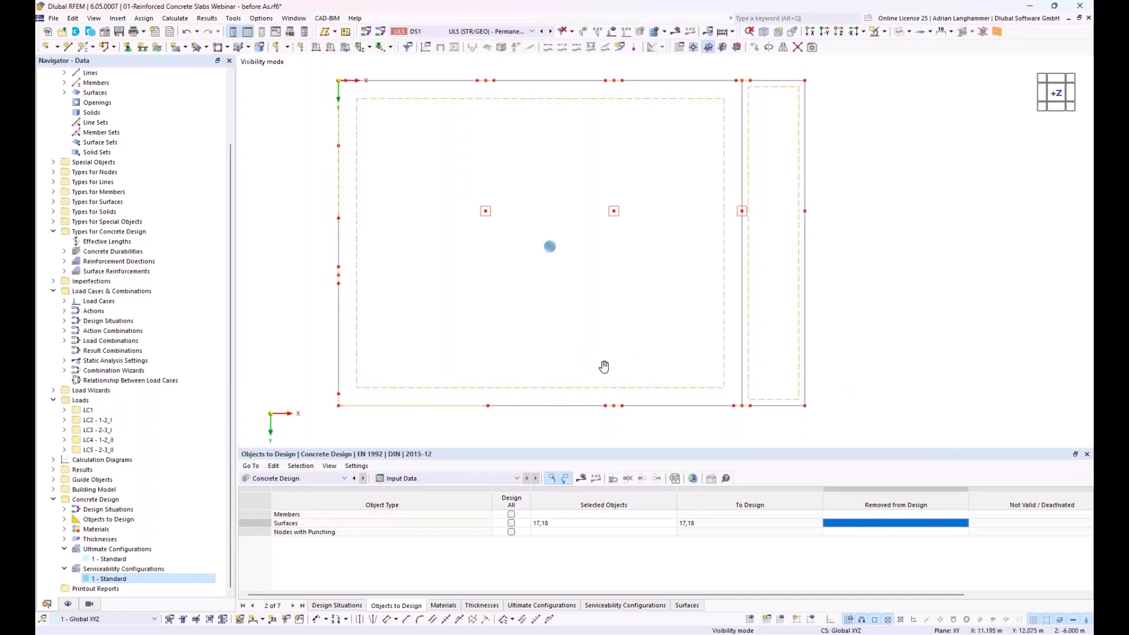
Calculate the concrete design results and display the required top longitudinal reinforcement in direction 1.
left_click_drag(552, 448, 552, 468)
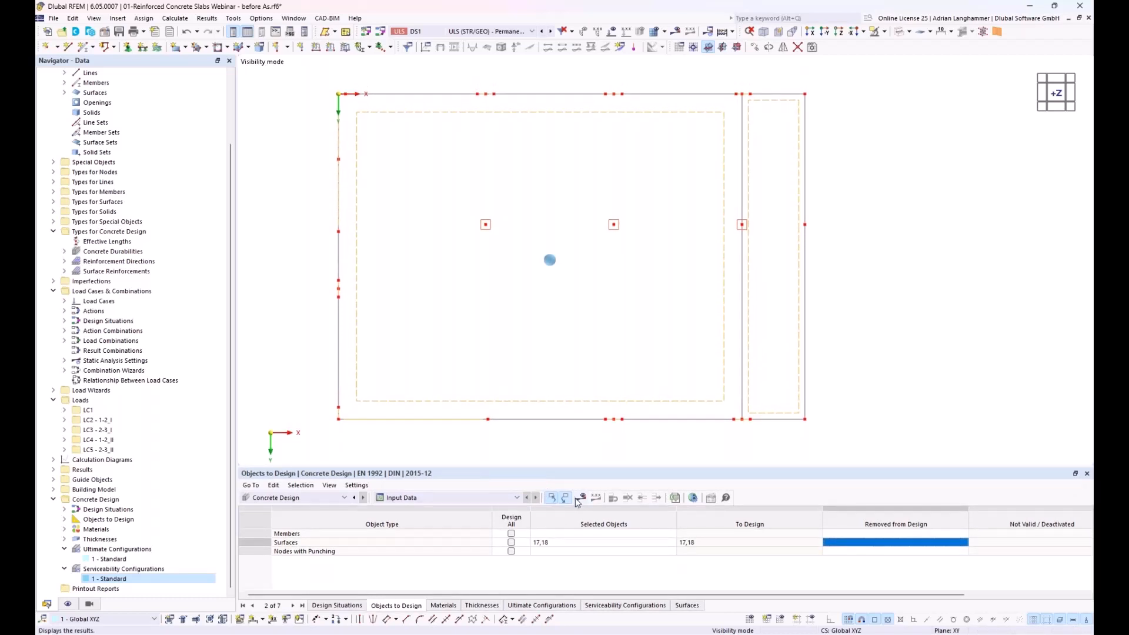
left_click(582, 501)
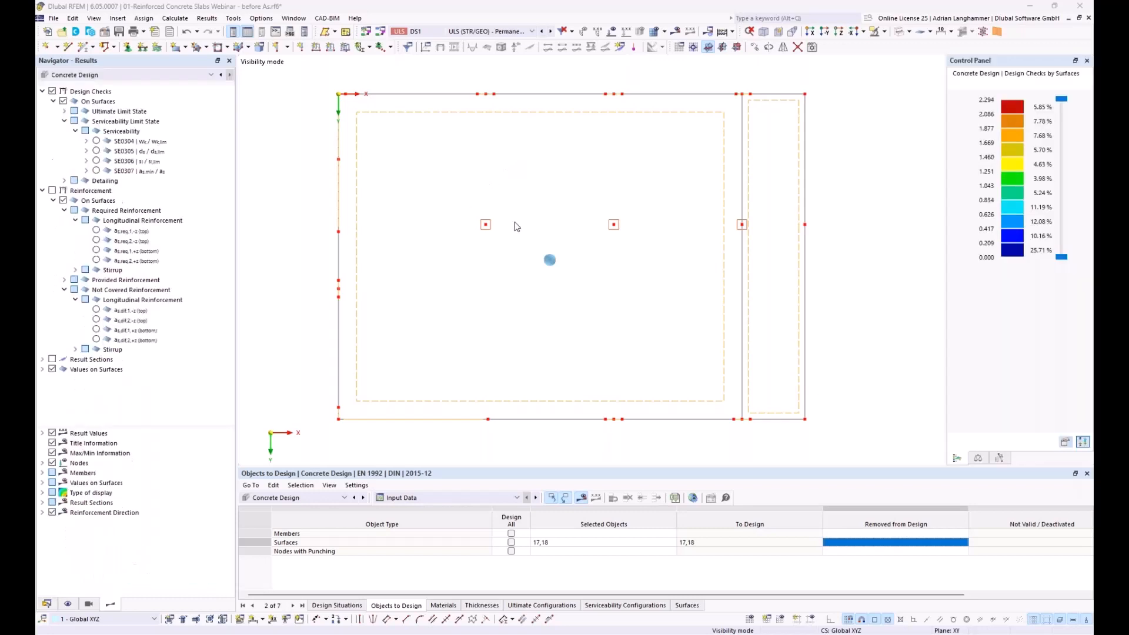
left_click(96, 232)
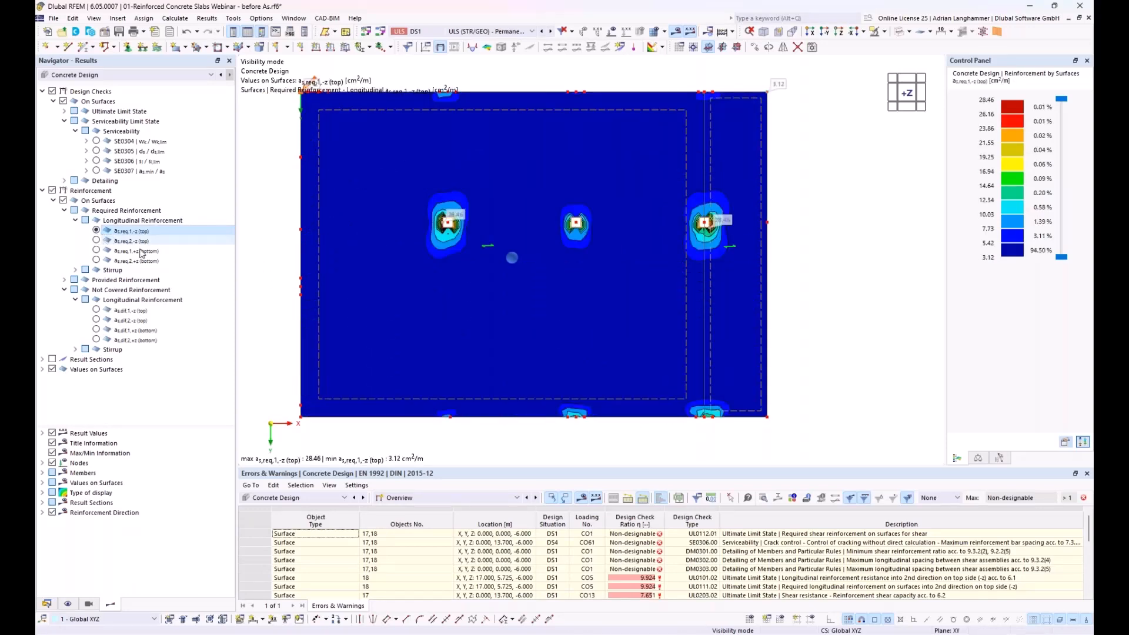
middle_click_drag(280, 191, 346, 192)
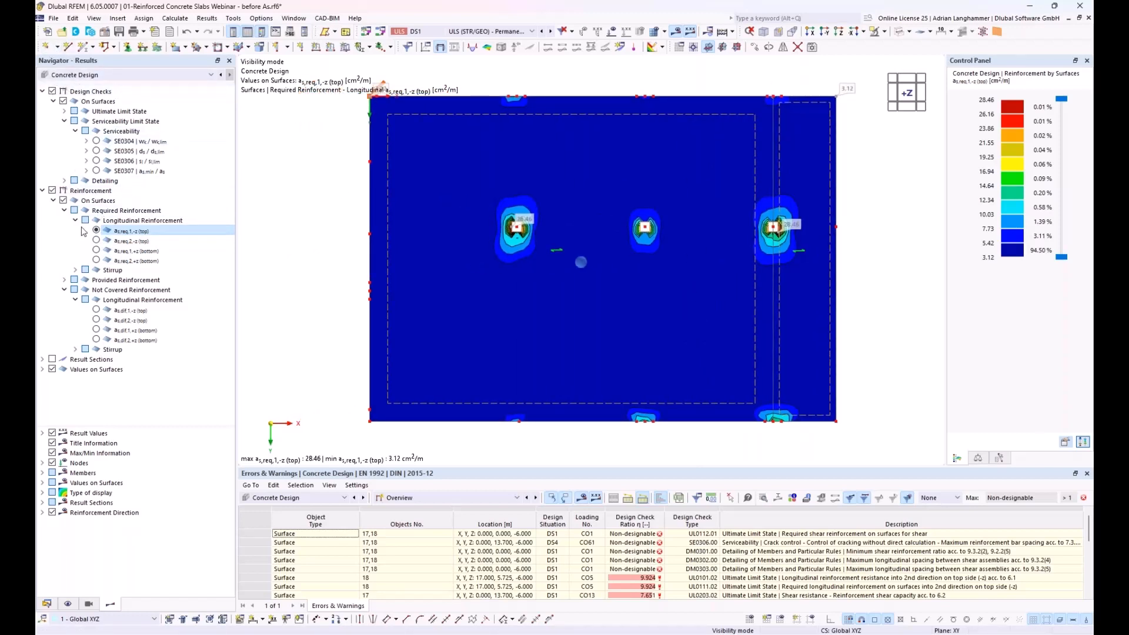
Review the required longitudinal reinforcement in direction 2 at the top and in both directions at the bottom.
left_click(110, 191)
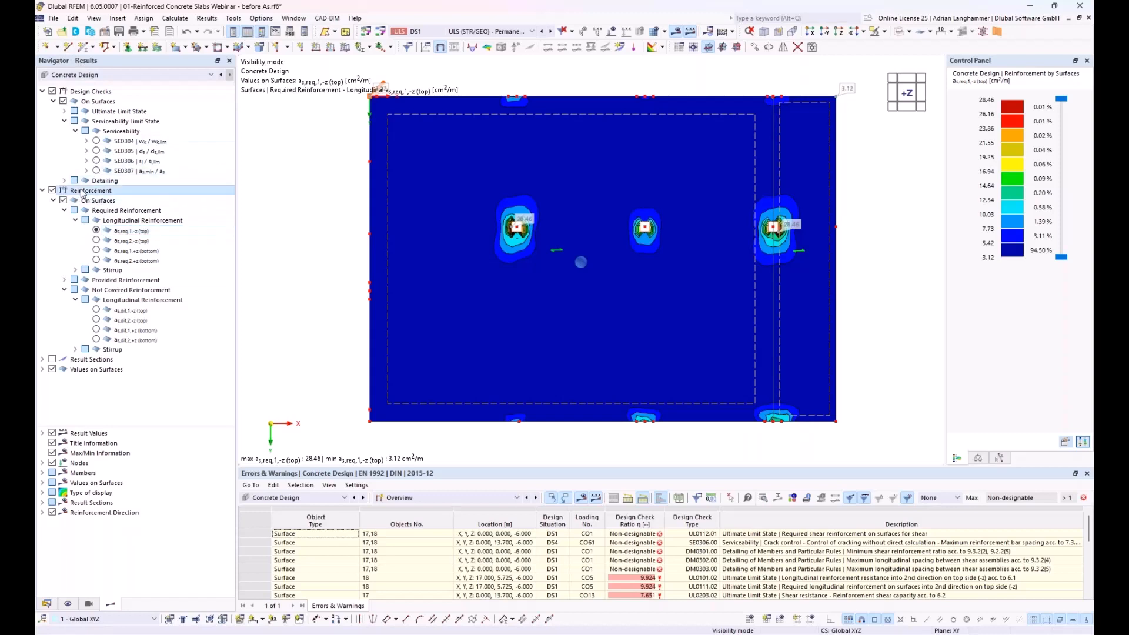
left_click(97, 241)
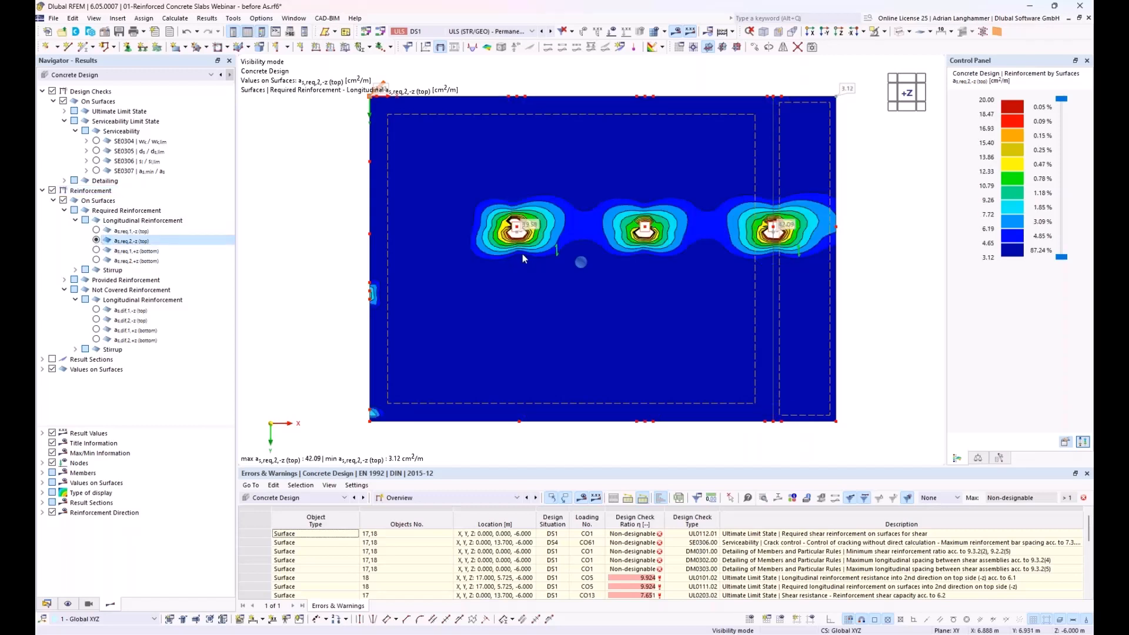
left_click(97, 253)
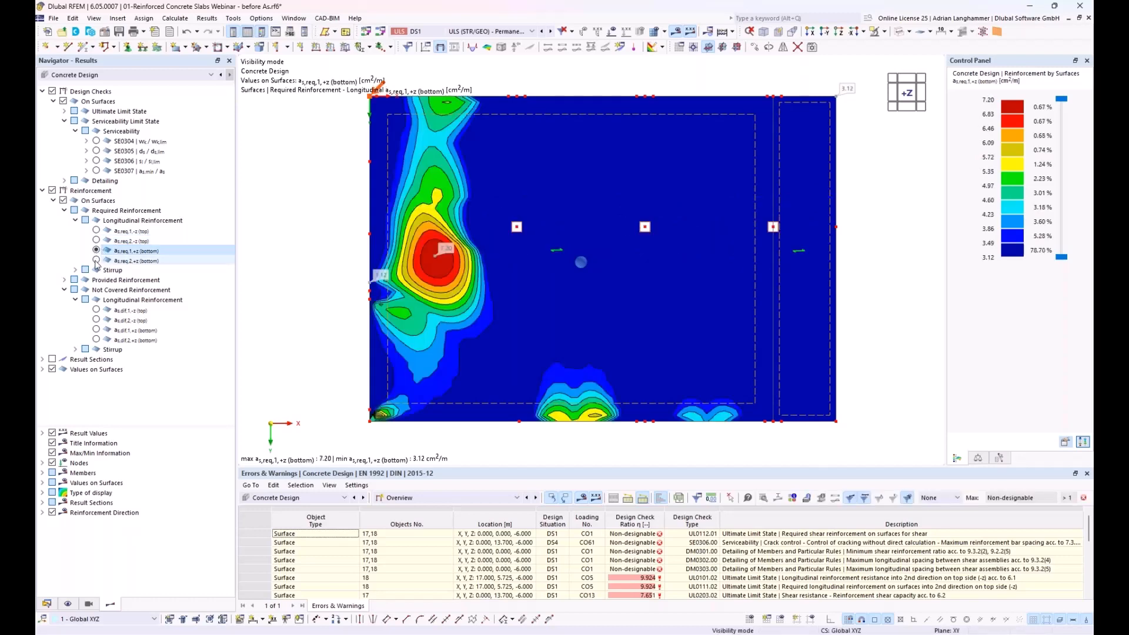
left_click(96, 259)
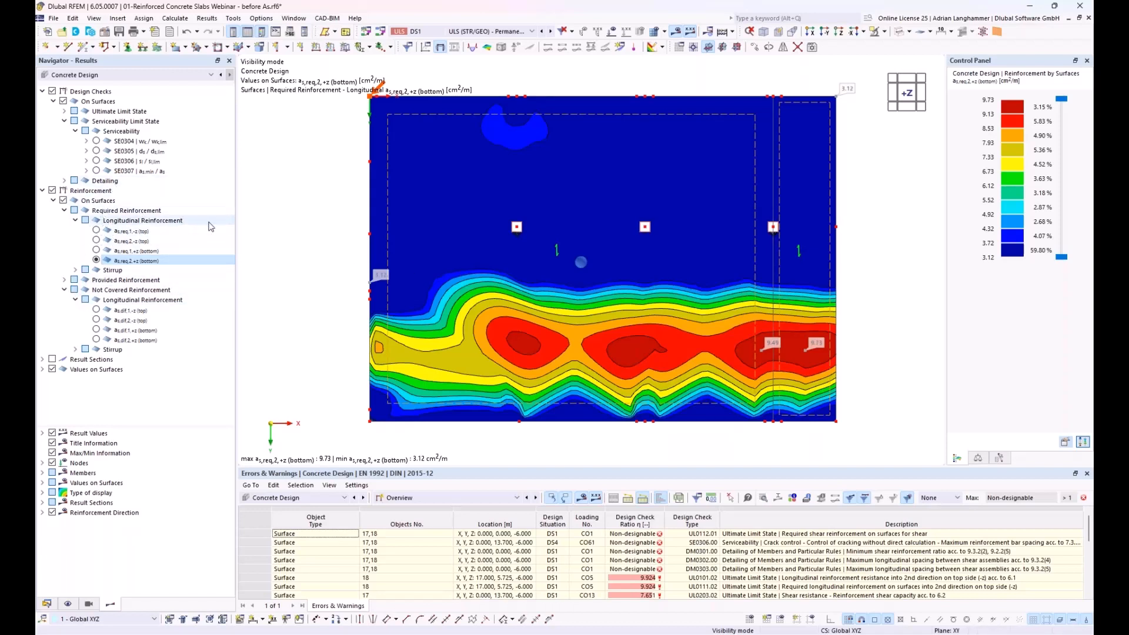
Compare the not covered top longitudinal reinforcement in direction 1 with the provided reinforcement, and return to the not covered result.
left_click(96, 311)
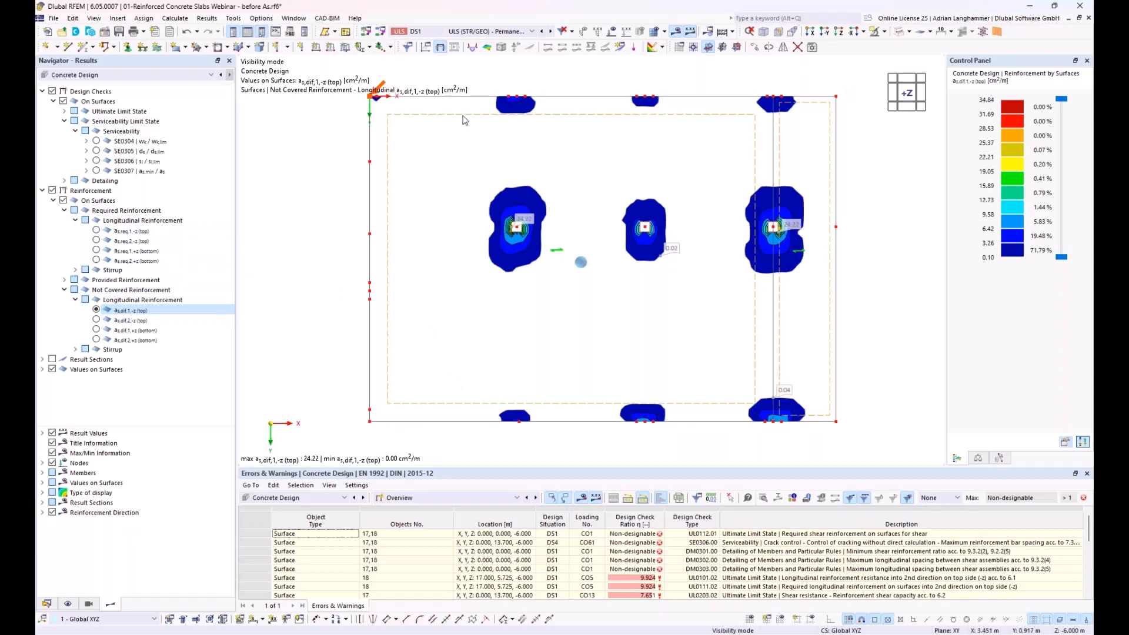
left_click(65, 280)
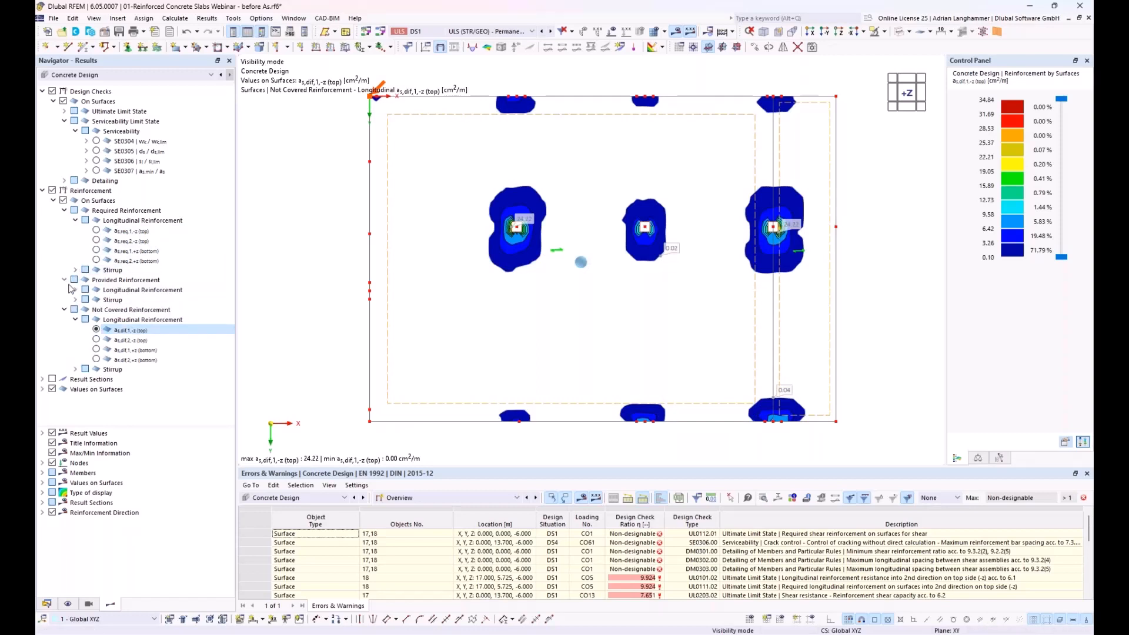
left_click(76, 290)
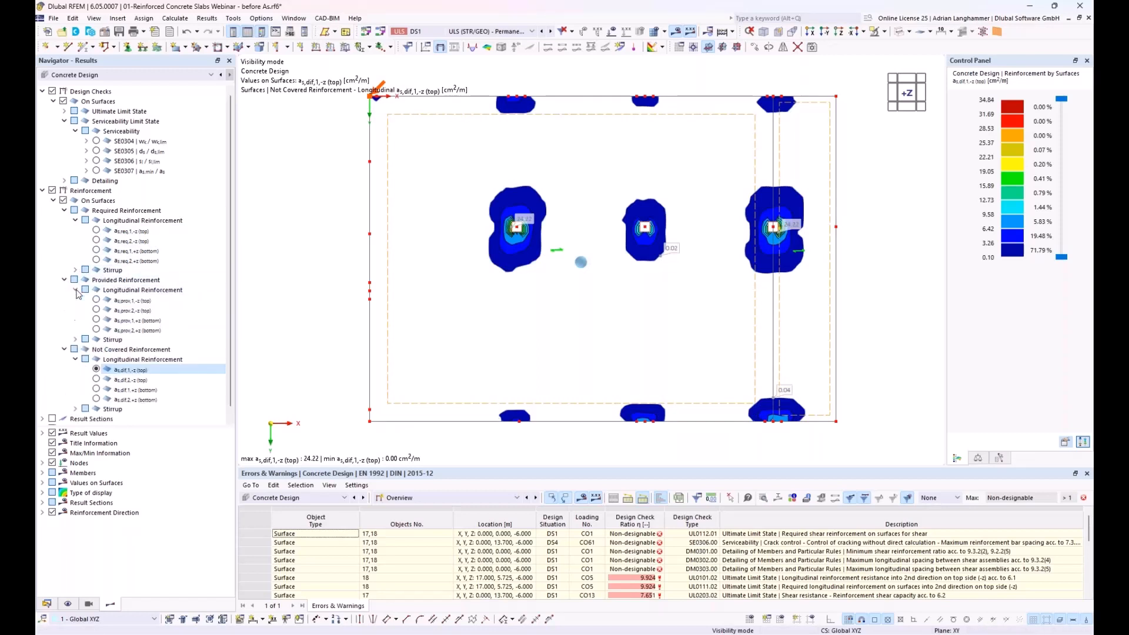
left_click(106, 301)
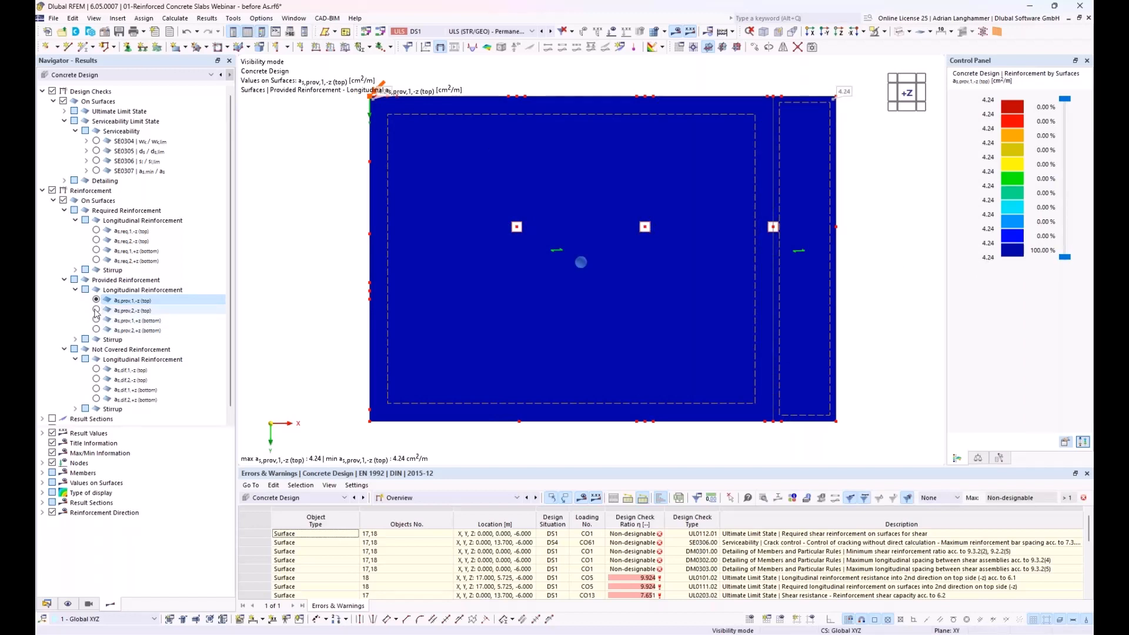
left_click(96, 370)
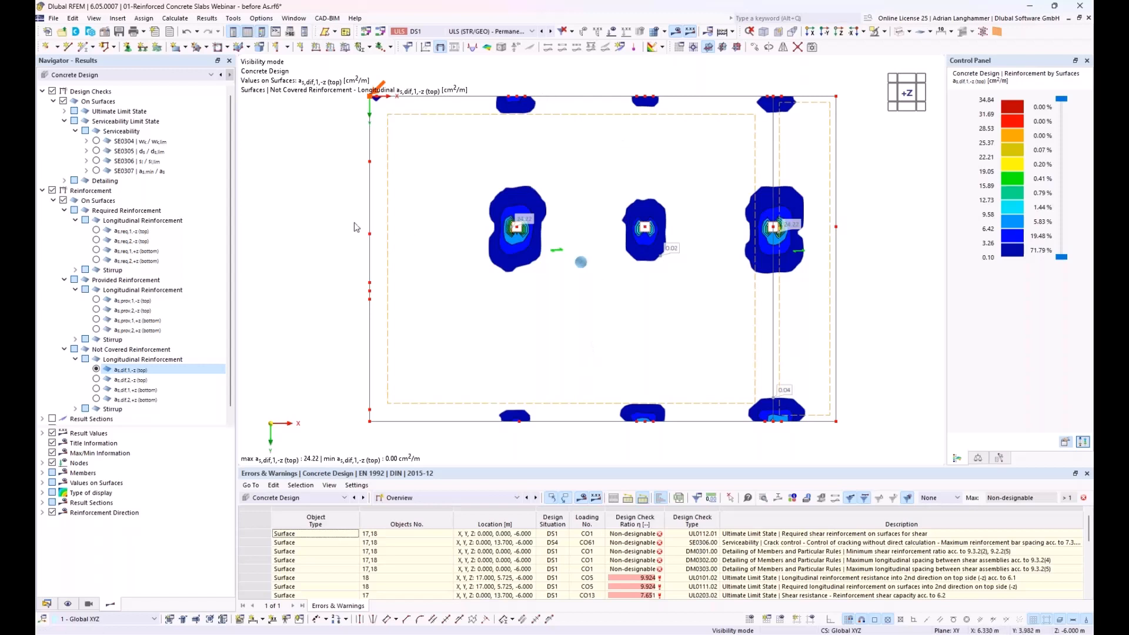
Turn off the deletion of add-on results by changing input data in the global concrete design settings and accept.
left_click(426, 497)
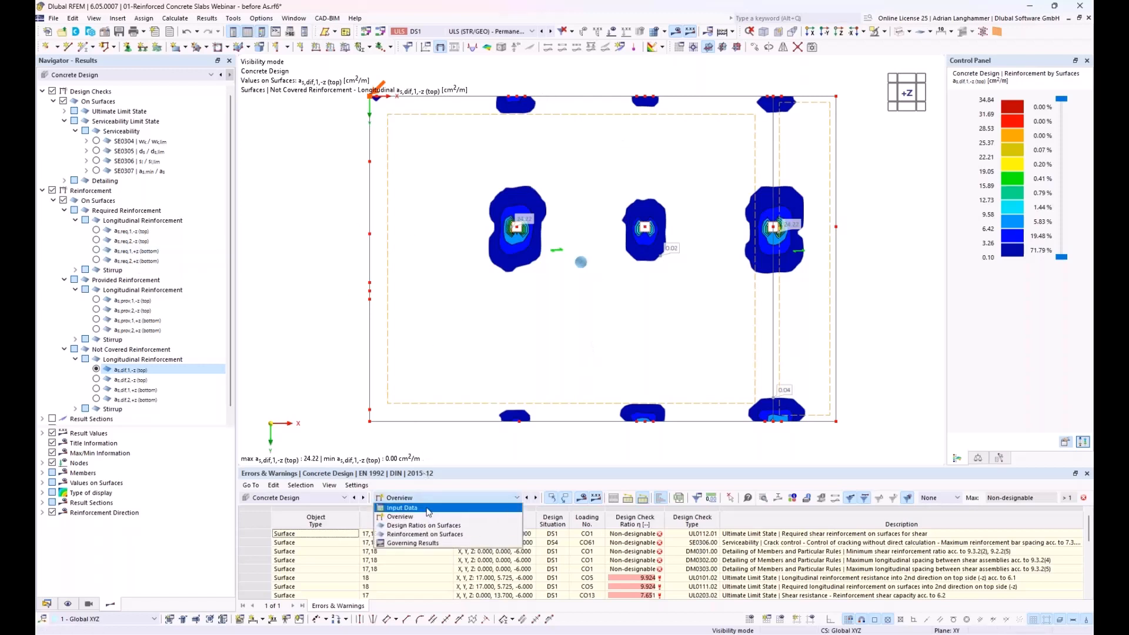
left_click(427, 510)
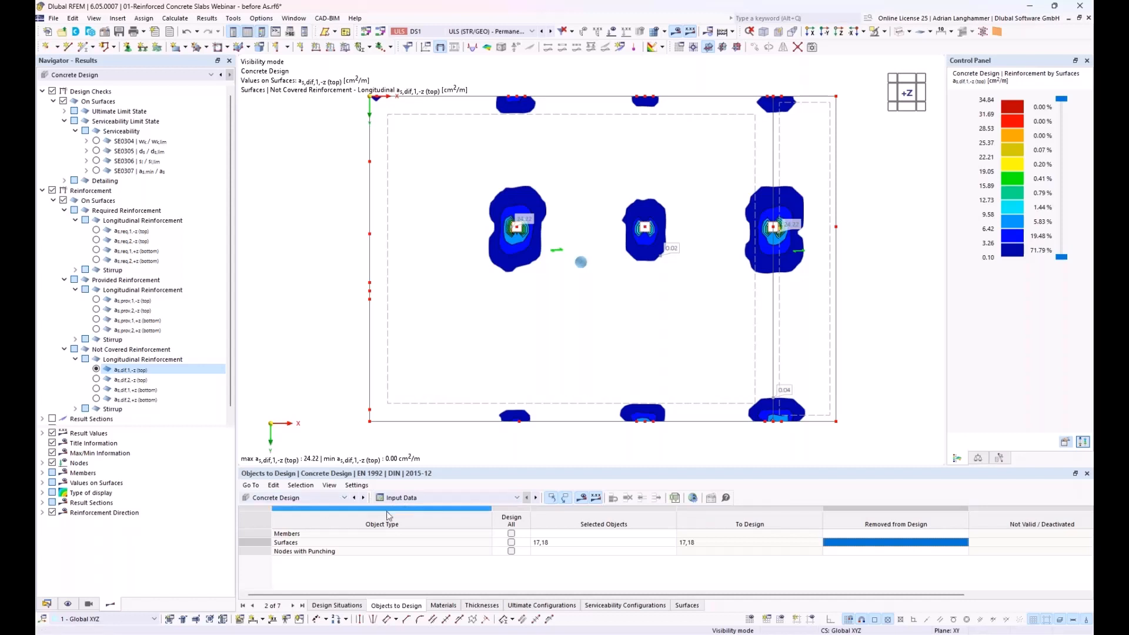
left_click(693, 498)
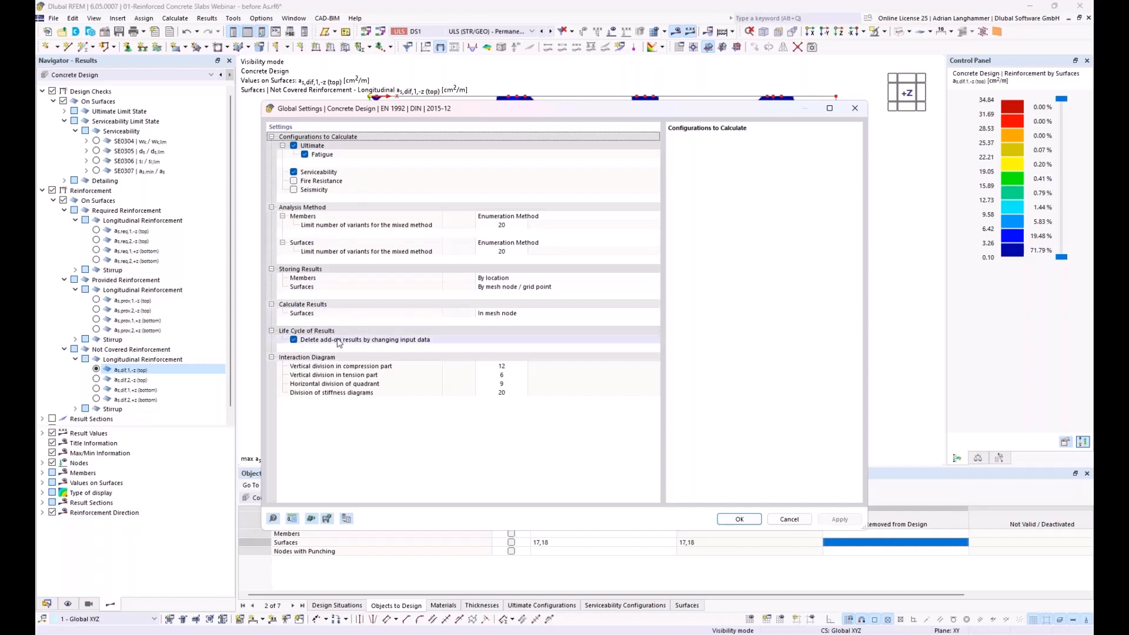
left_click_drag(469, 113, 497, 89)
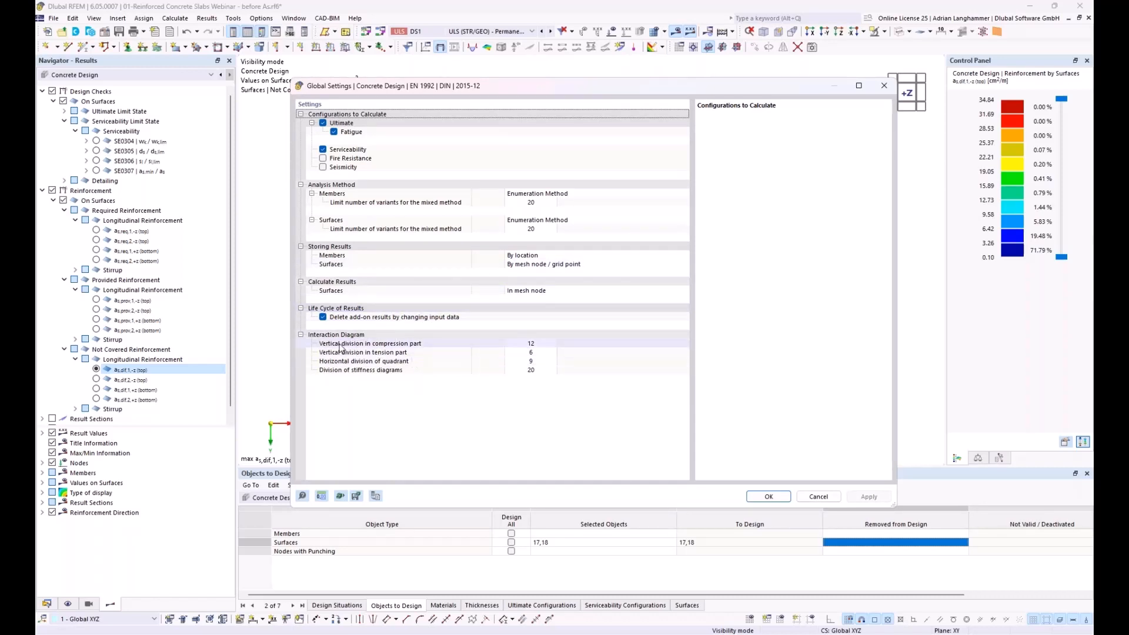
left_click(322, 317)
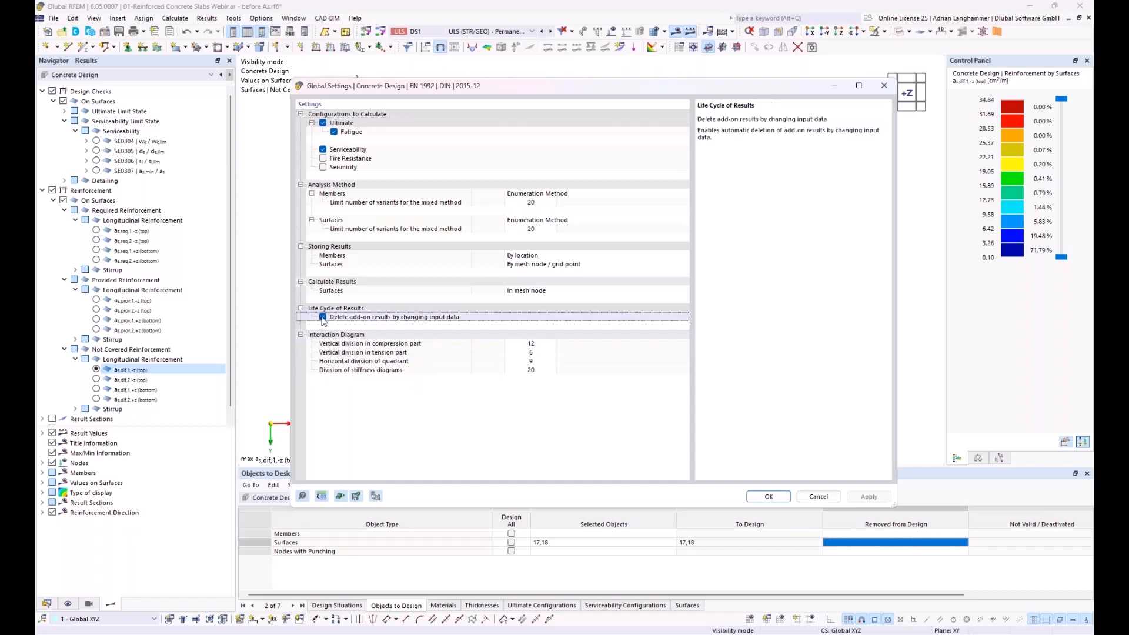
key("Return")
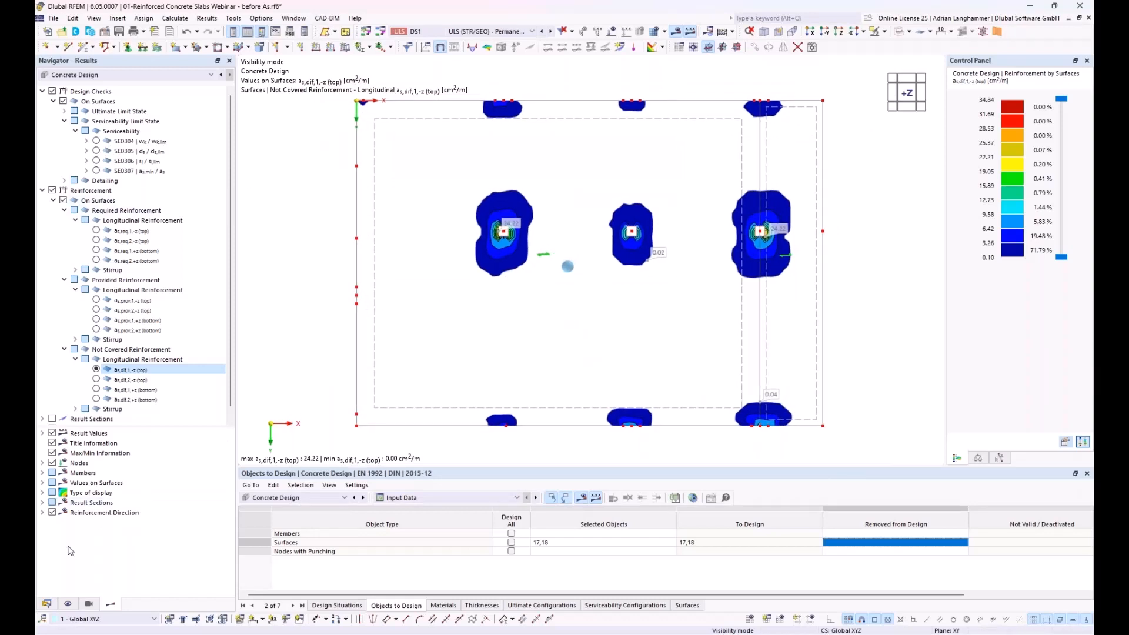
Check the not covered top longitudinal reinforcement in direction 2 and switch back to direction 1.
left_click(47, 604)
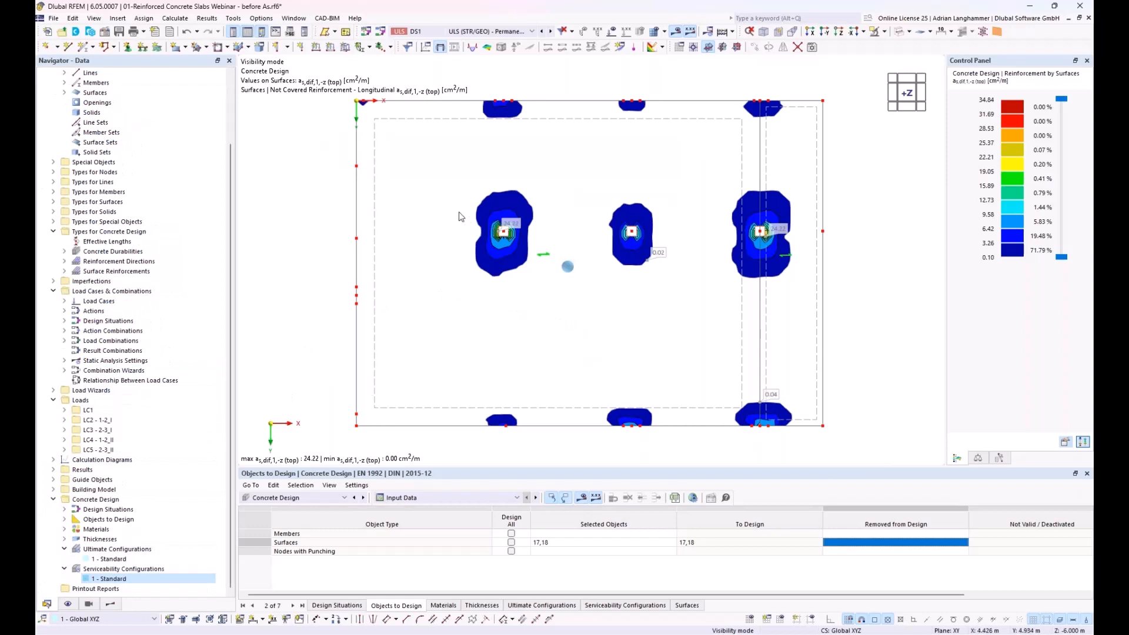
left_click(115, 603)
left_click(96, 380)
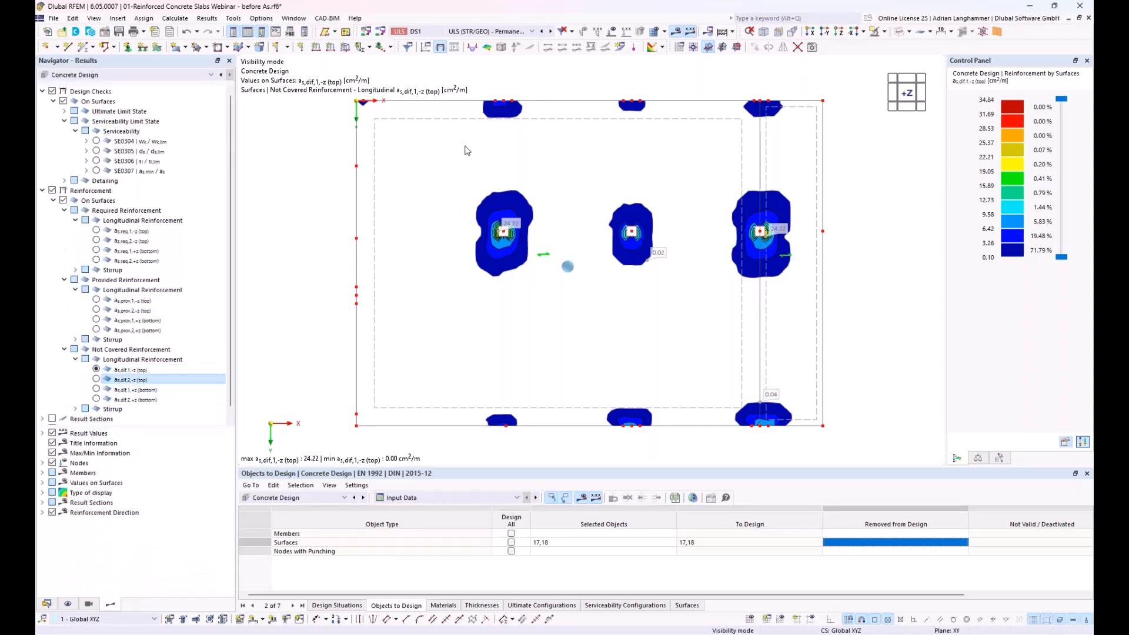
left_click(96, 369)
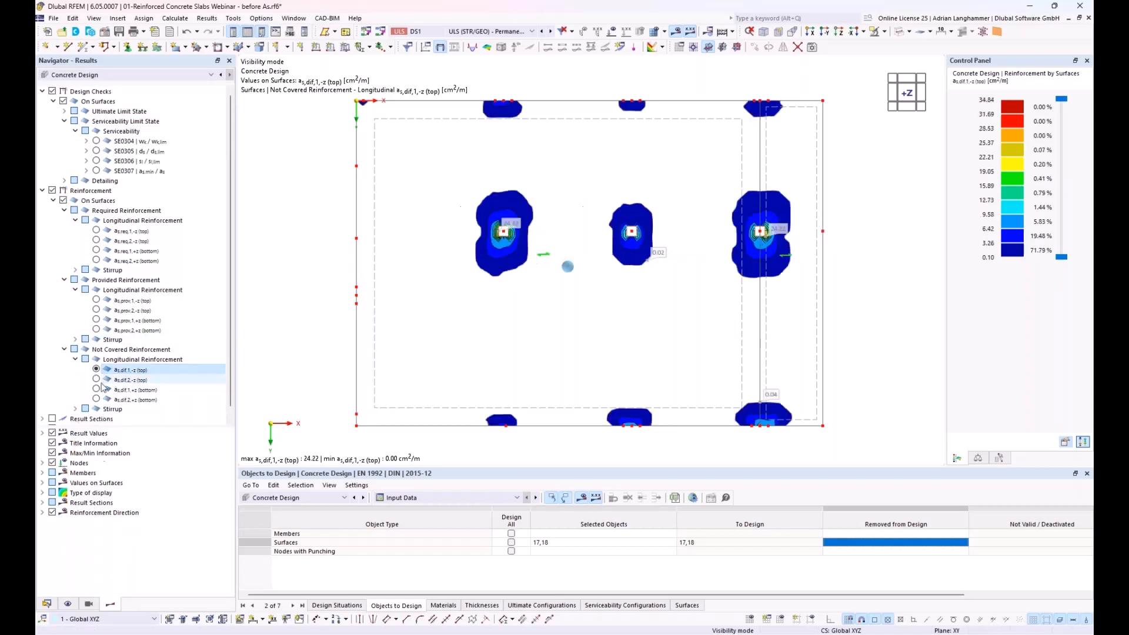
Create a new surface reinforcement with the location type Free Rectangular.
left_click(48, 604)
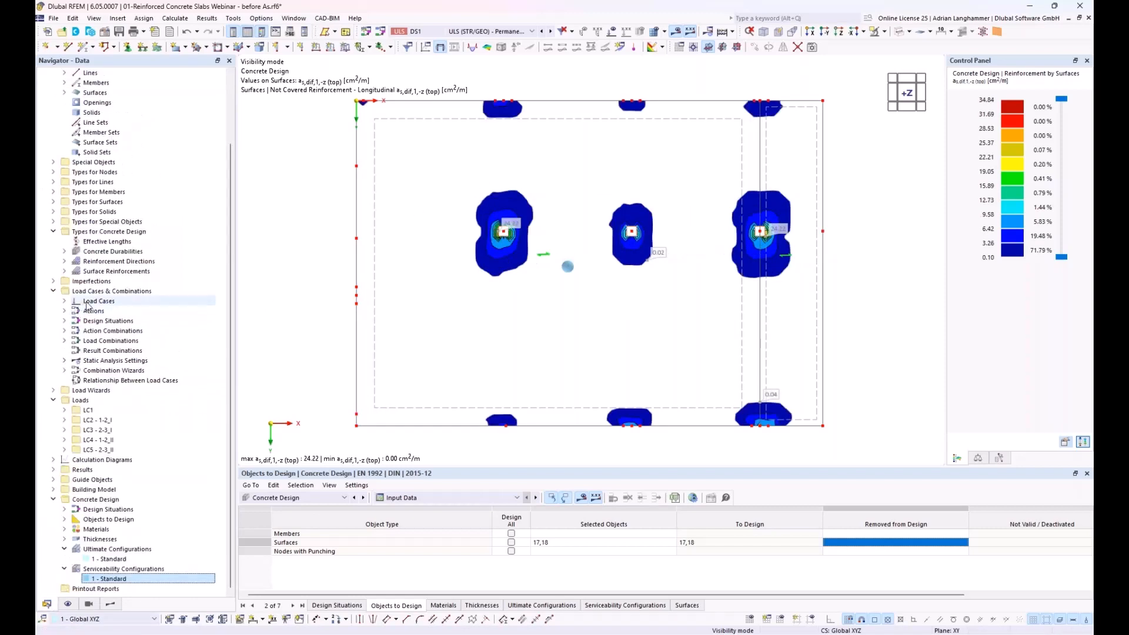
left_click(95, 273)
left_click(64, 272)
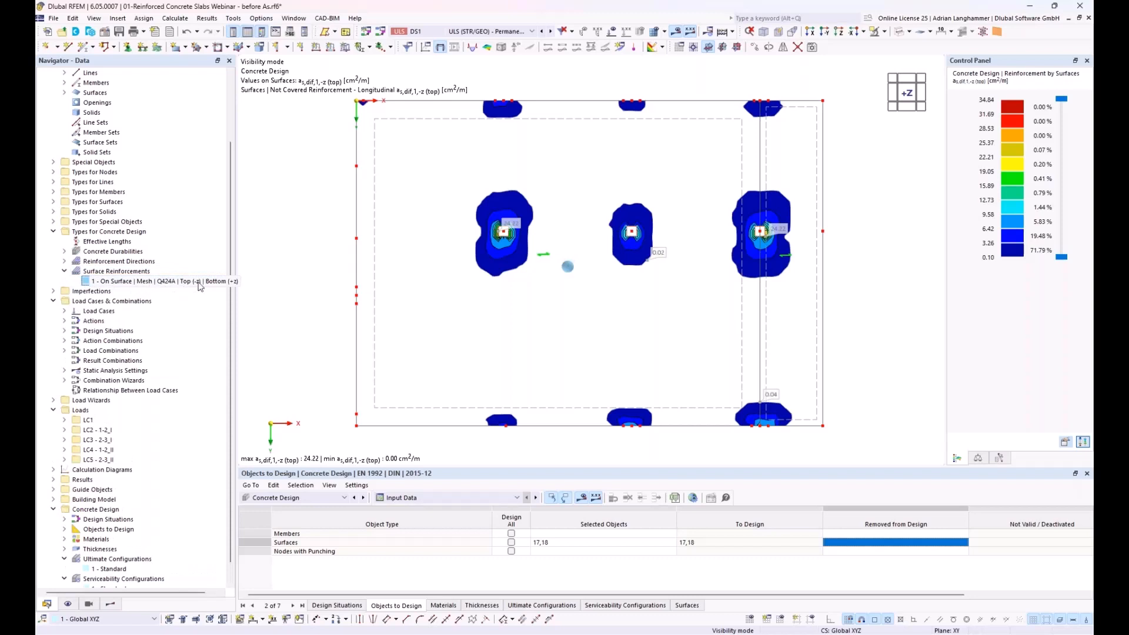
right_click(127, 272)
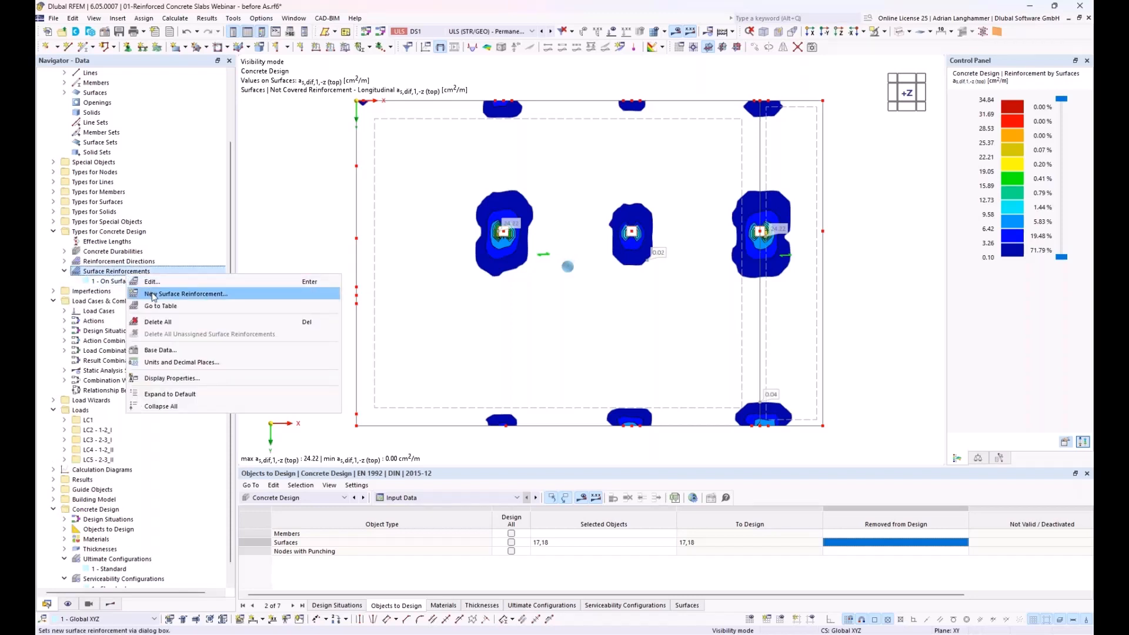
left_click(153, 294)
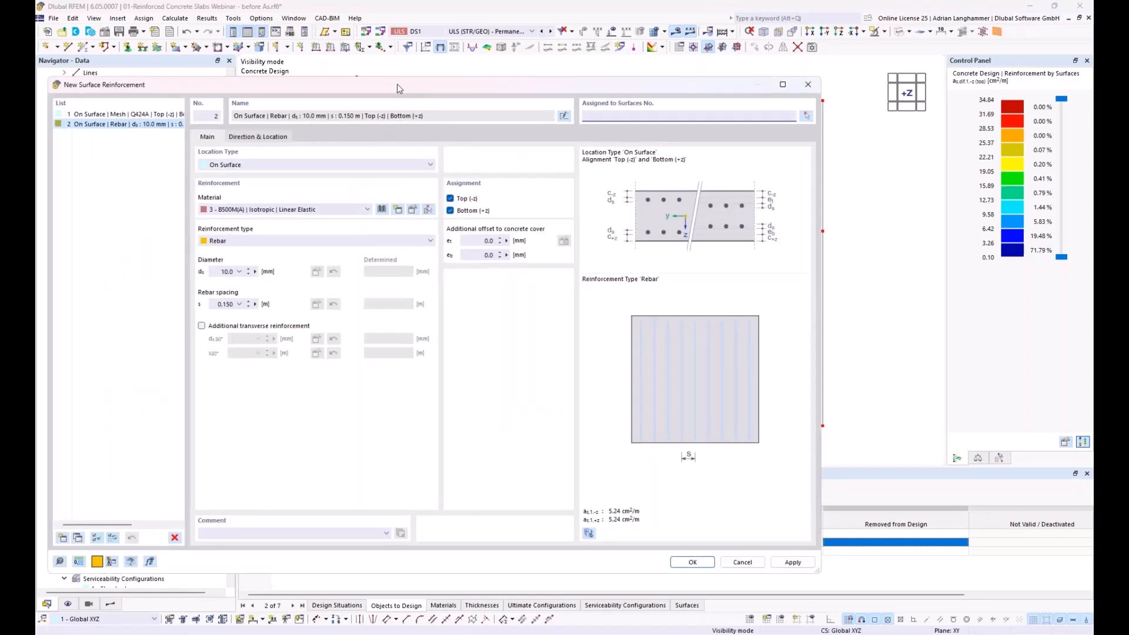
left_click_drag(397, 88, 492, 91)
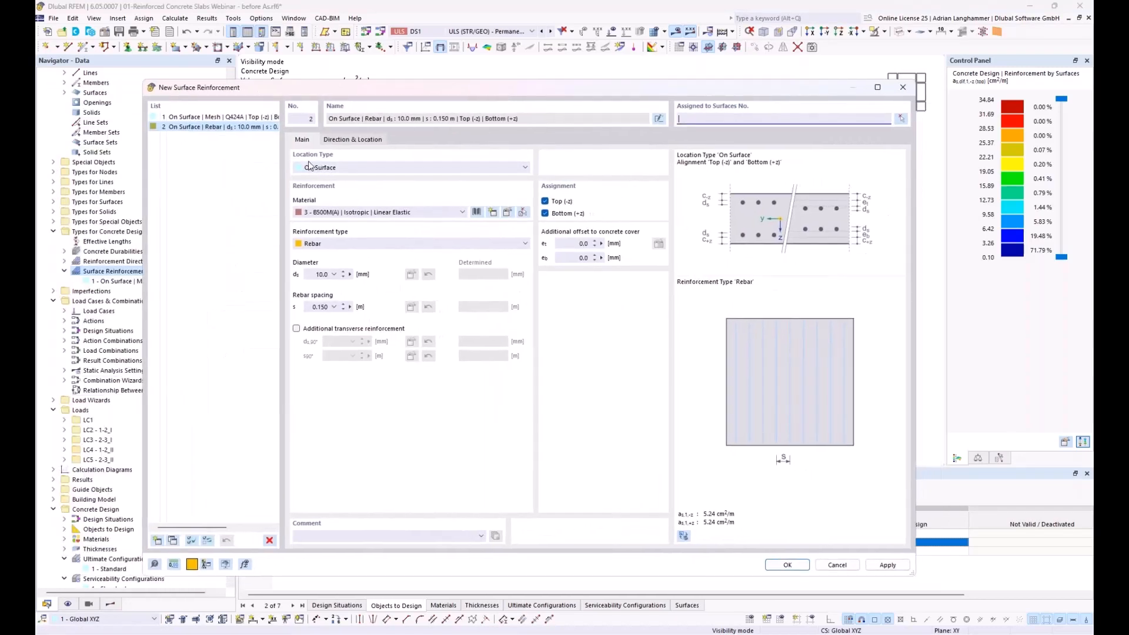
left_click(366, 171)
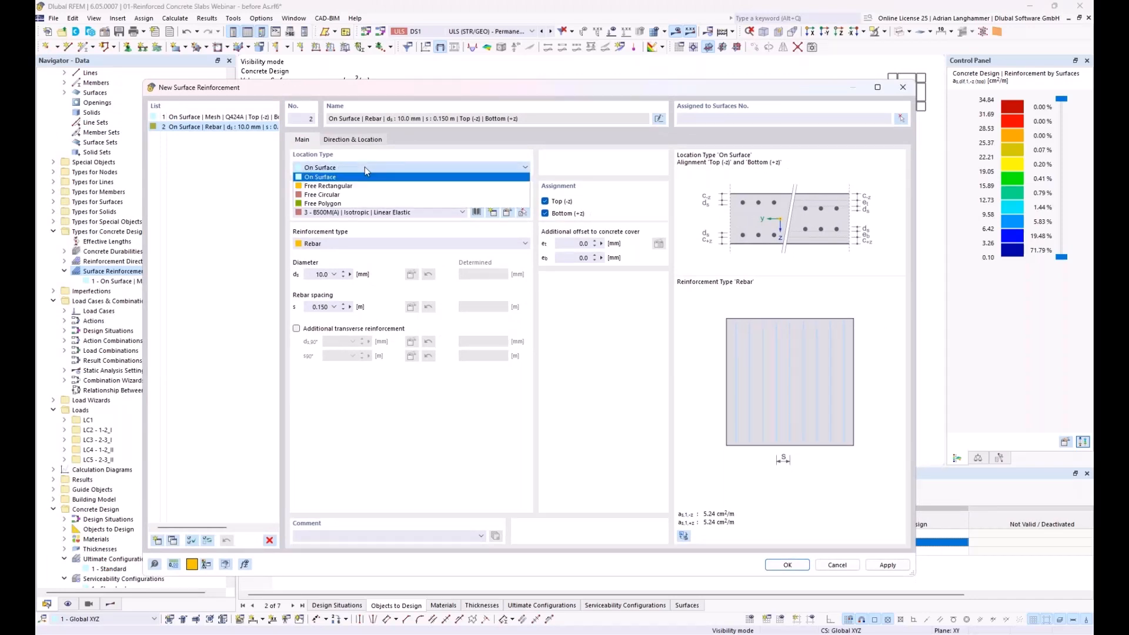
left_click(362, 187)
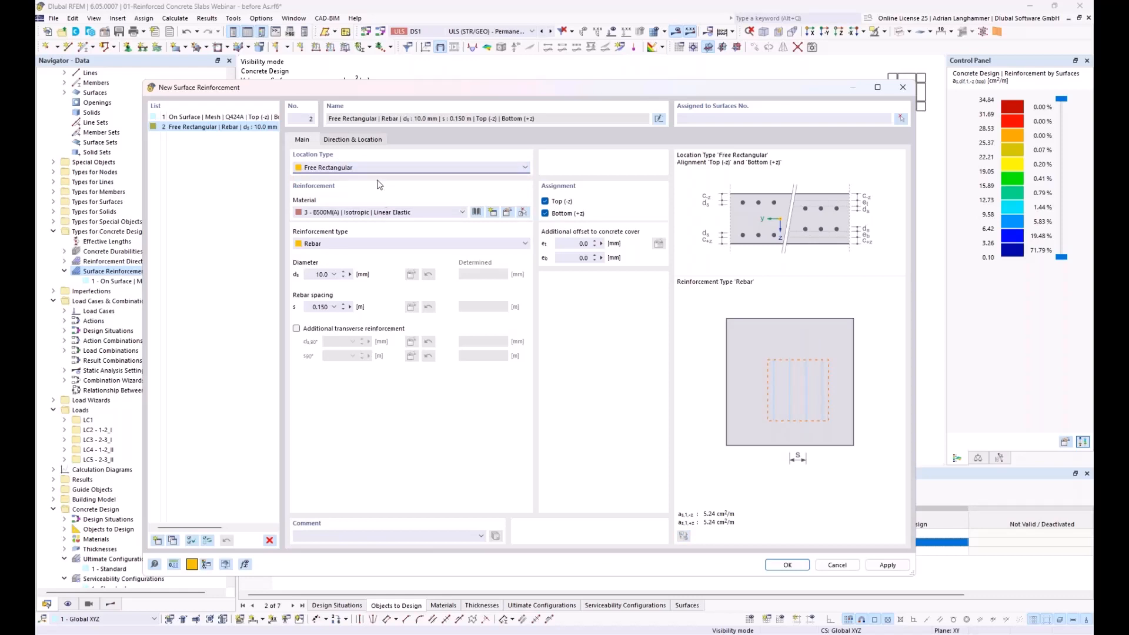
Restrict the free rectangular reinforcement to the top (-z) side and assign it to surfaces 17 and 18.
left_click(545, 213)
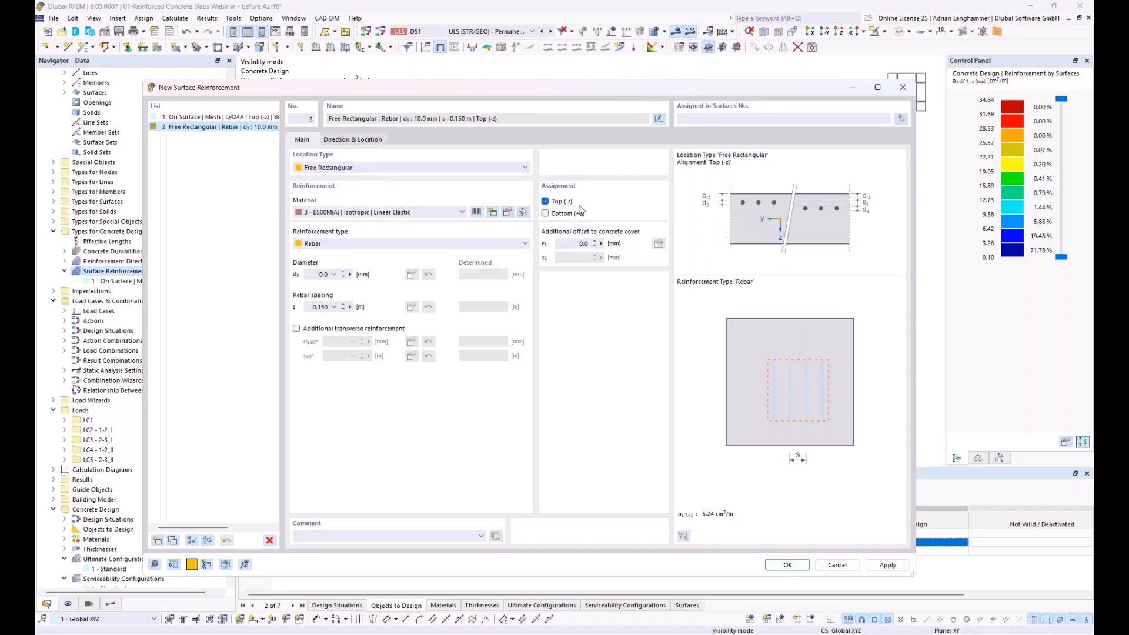
left_click(901, 118)
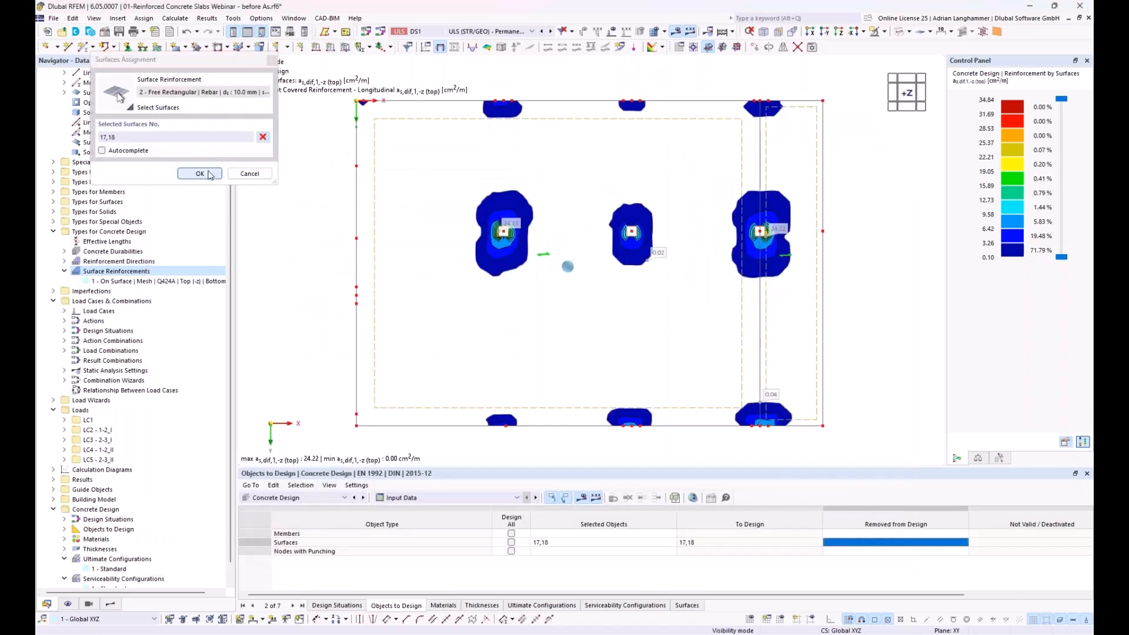
left_click(199, 173)
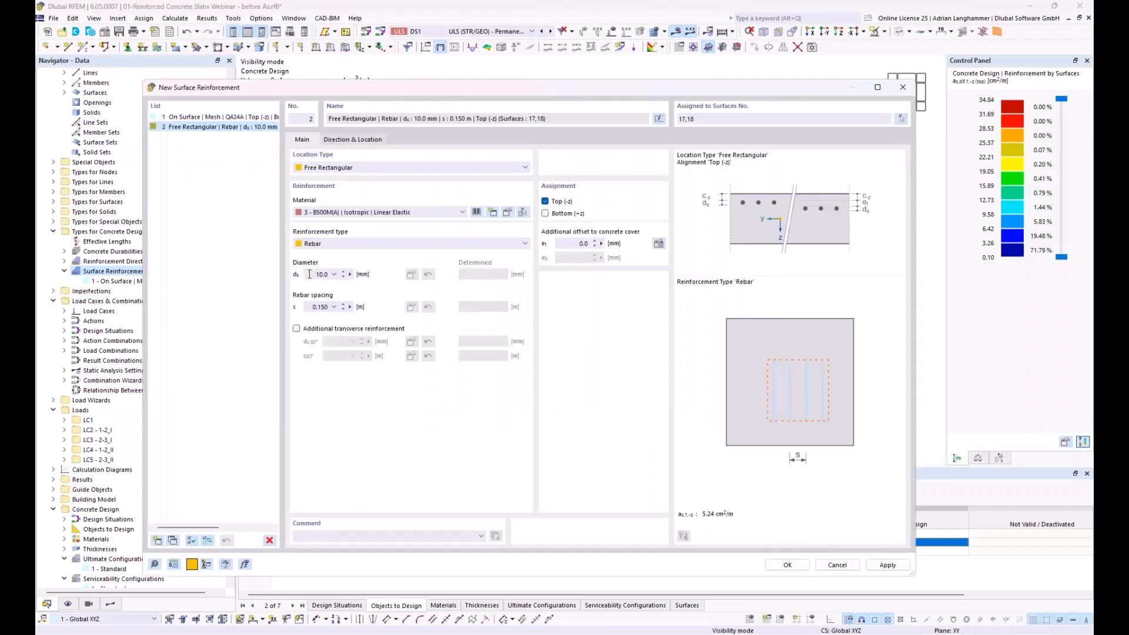
Set the rebar diameter to 20 mm and add transverse reinforcement that is also 20 mm in diameter.
left_click_drag(313, 275, 364, 273)
type("20")
left_click(296, 329)
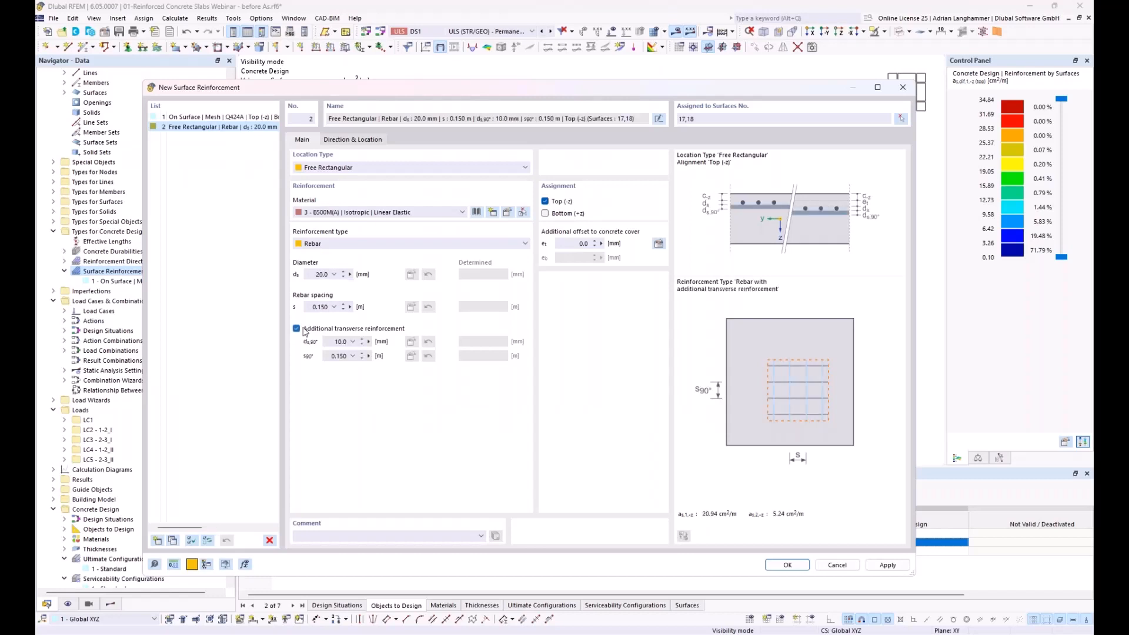
double_click(338, 341)
type("20")
Set the main rebar spacing to be determined automatically, with an increment of 0.050 m.
left_click(311, 307)
left_click(334, 308)
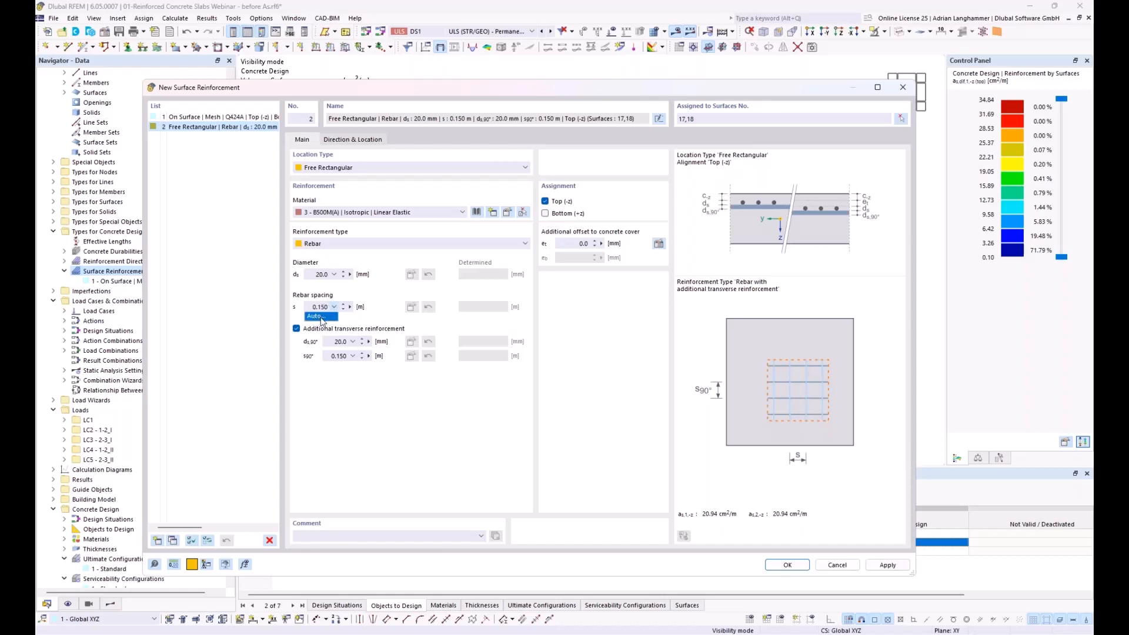
left_click(322, 318)
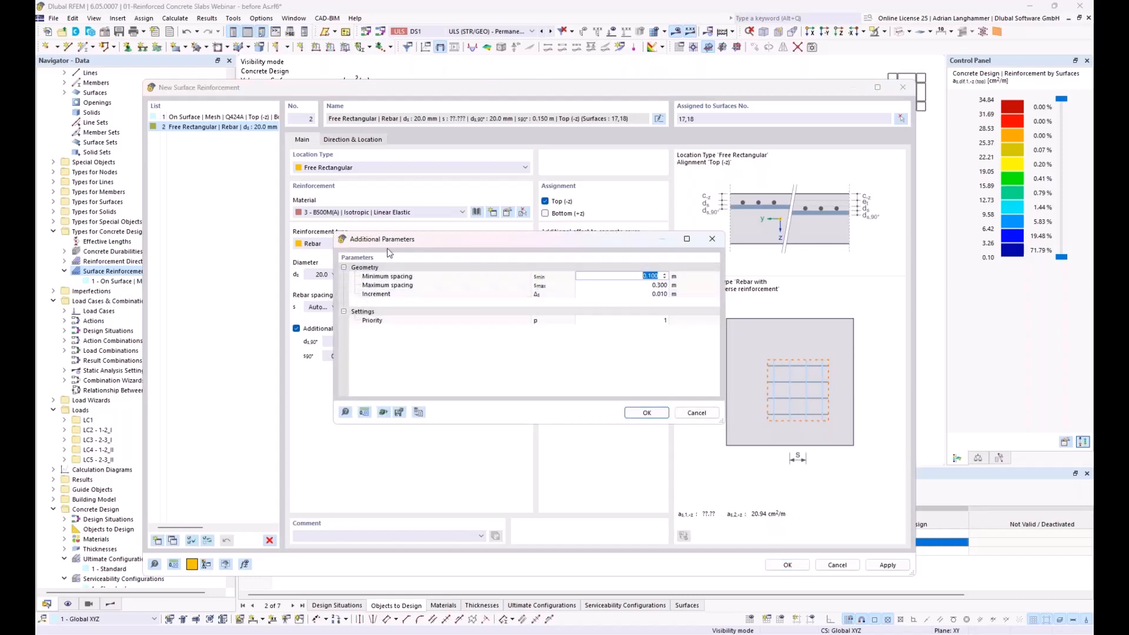
left_click_drag(416, 241, 480, 193)
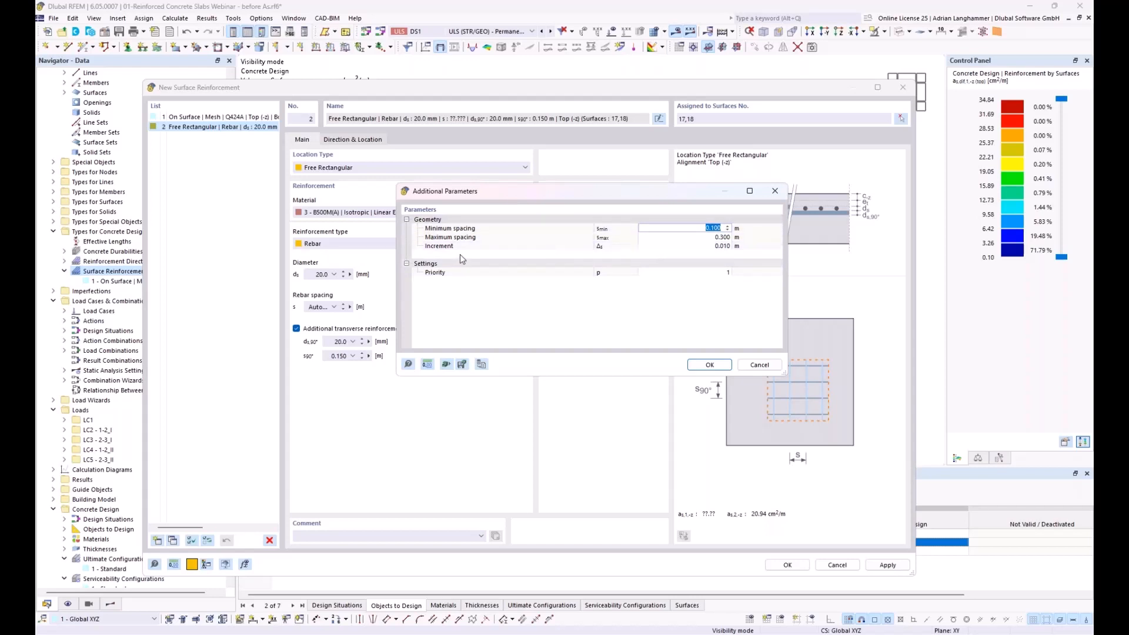
left_click(663, 247)
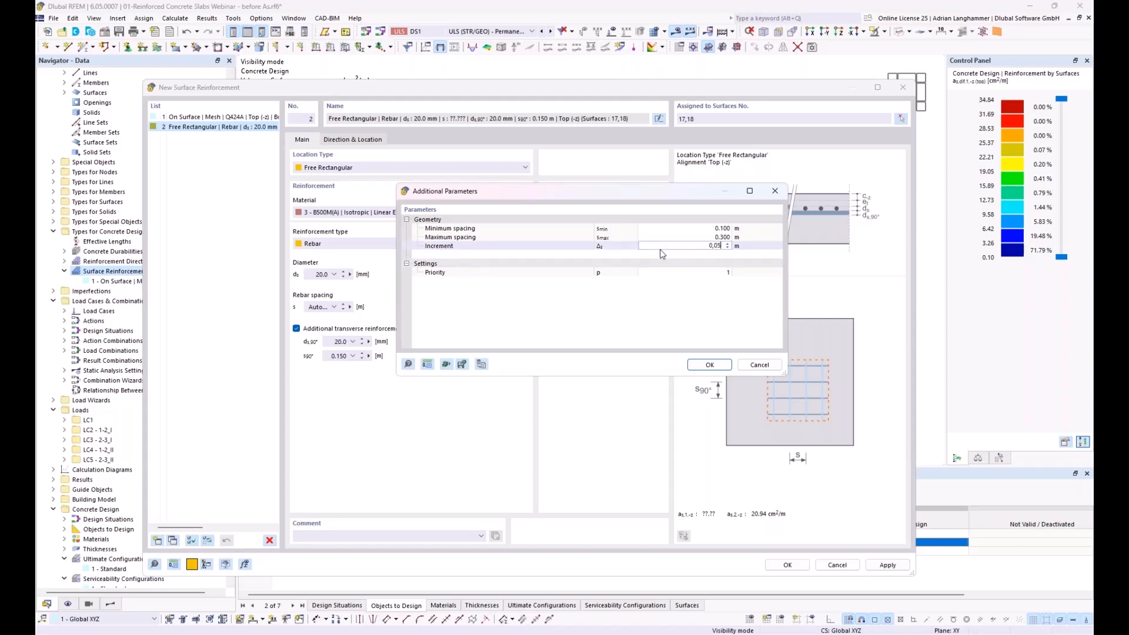
left_click(707, 365)
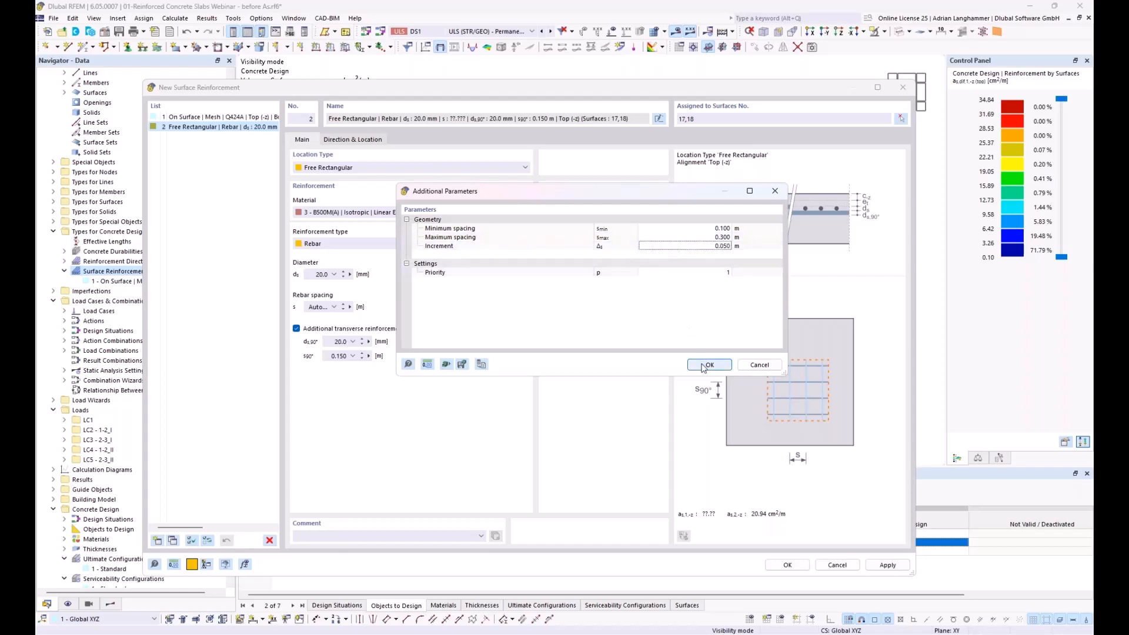
Set the transverse rebar spacing to automatic as well, with an increment of 0.050 m.
left_click(353, 357)
left_click(338, 368)
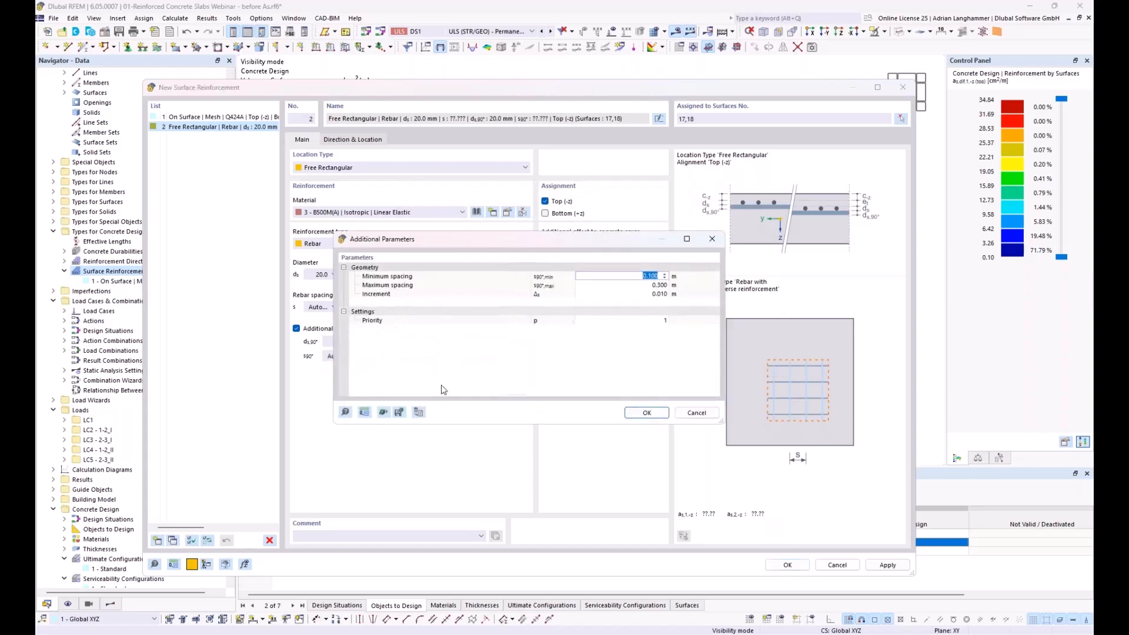
left_click(633, 294)
type("0,05")
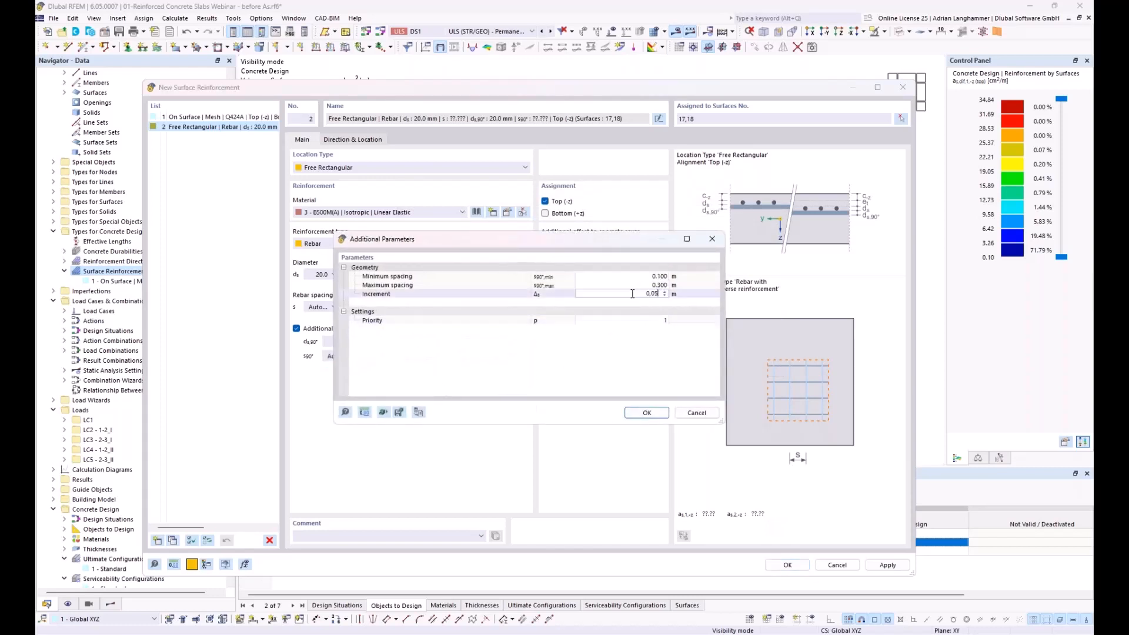
left_click(646, 413)
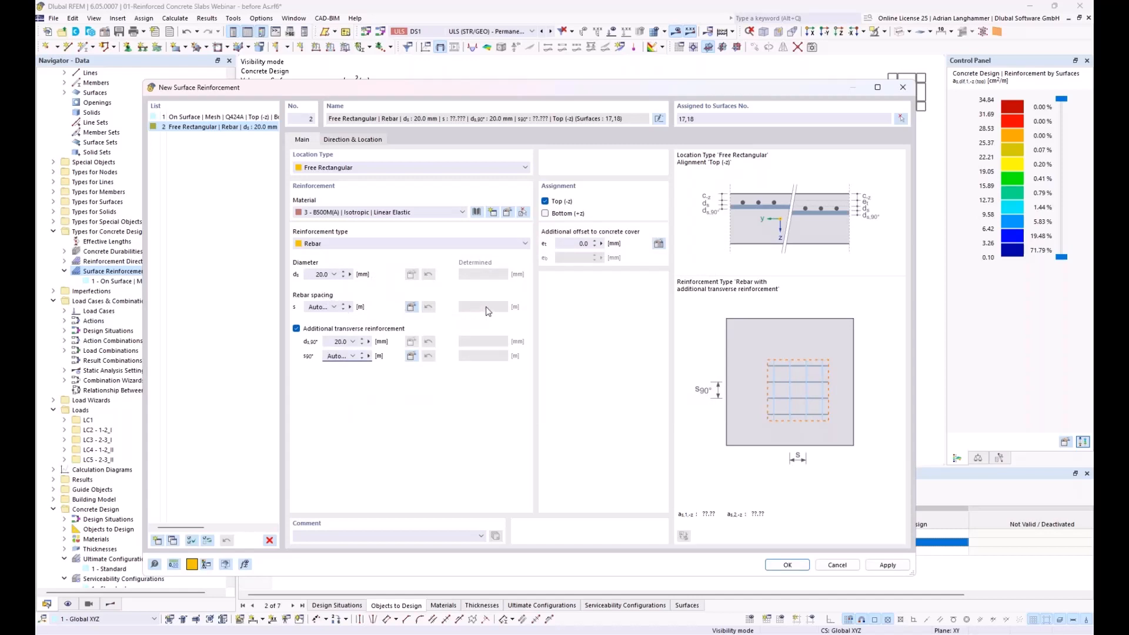
Define the reinforcement area by centre and sides as 2.500 by 2.500 m, centred on the inner column at X 6.200, Y 5.500 m.
left_click(356, 140)
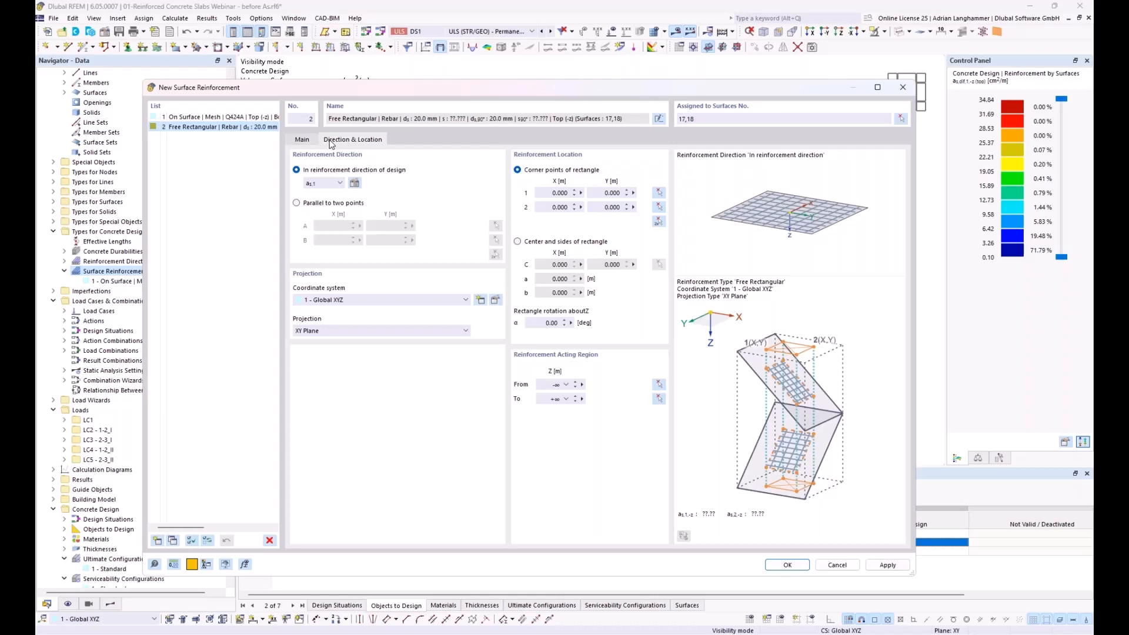
left_click(518, 242)
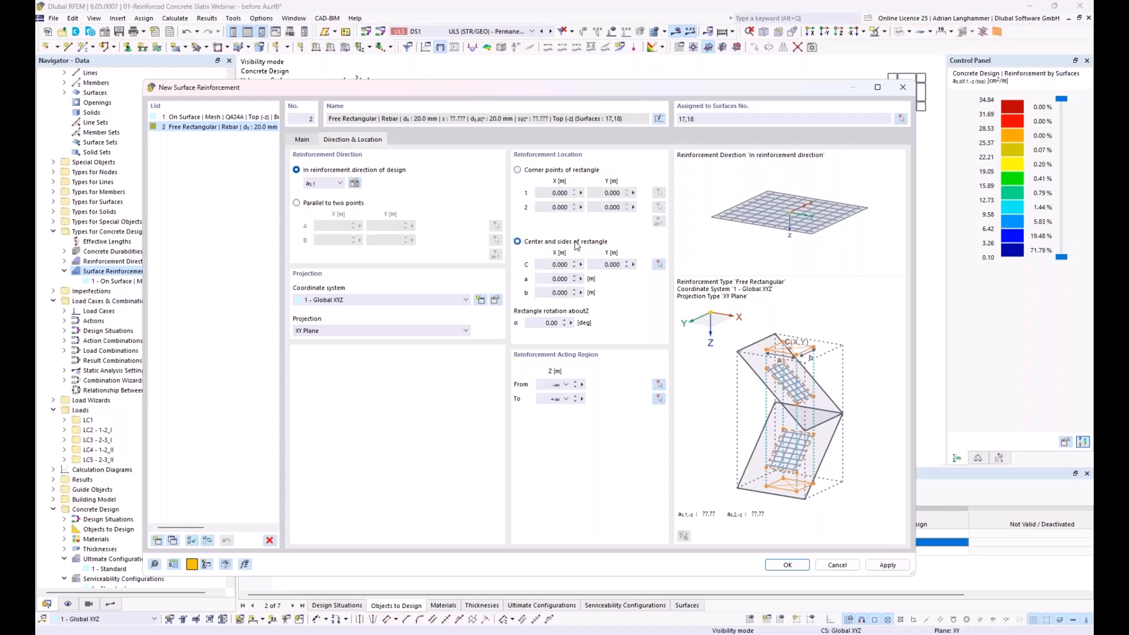
left_click(549, 279)
key("Tab")
left_click(559, 278)
left_click(659, 264)
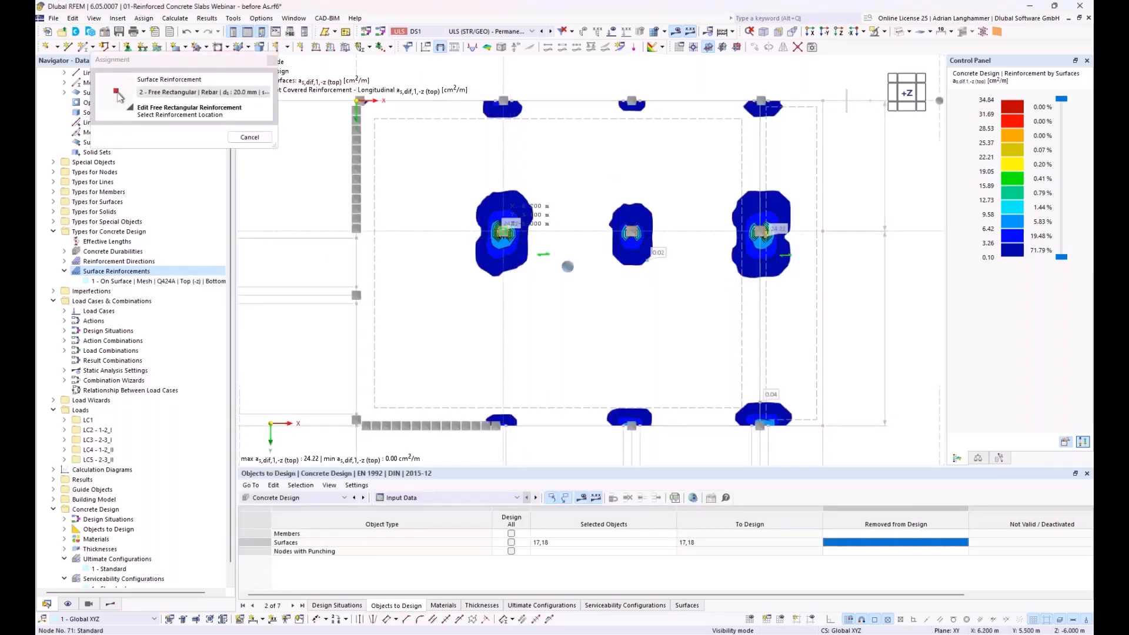
left_click(567, 267)
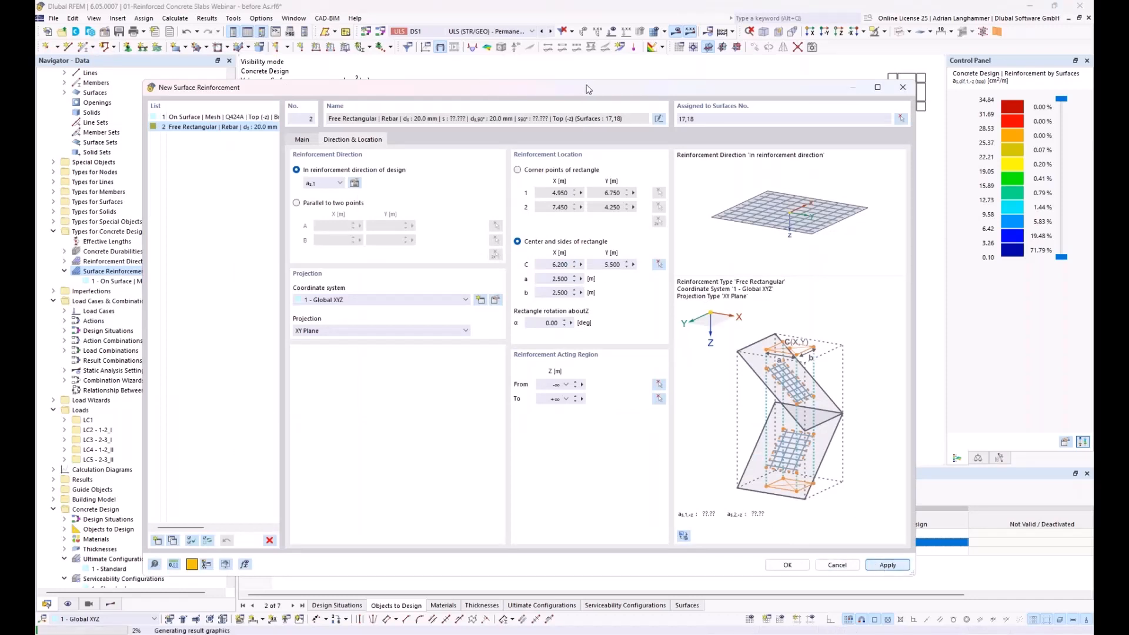
Apply the reinforcement, copy it, and centre the copy at the slab edge at X 6.300, Y 13.700 m.
left_click_drag(493, 91, 557, 37)
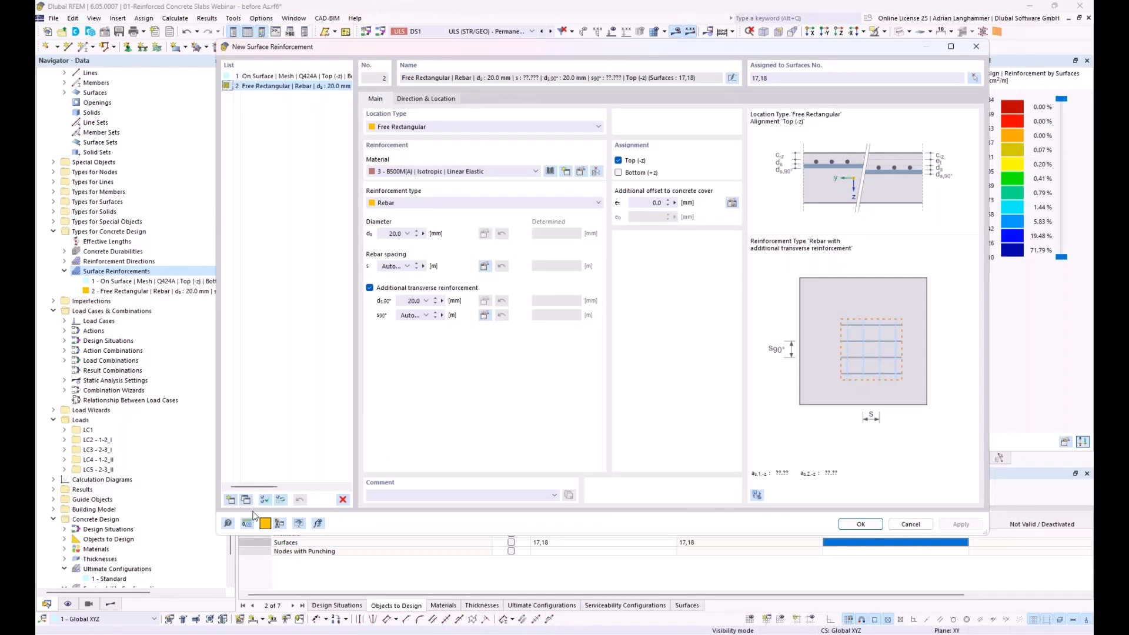
left_click_drag(458, 47, 528, 103)
left_click(282, 552)
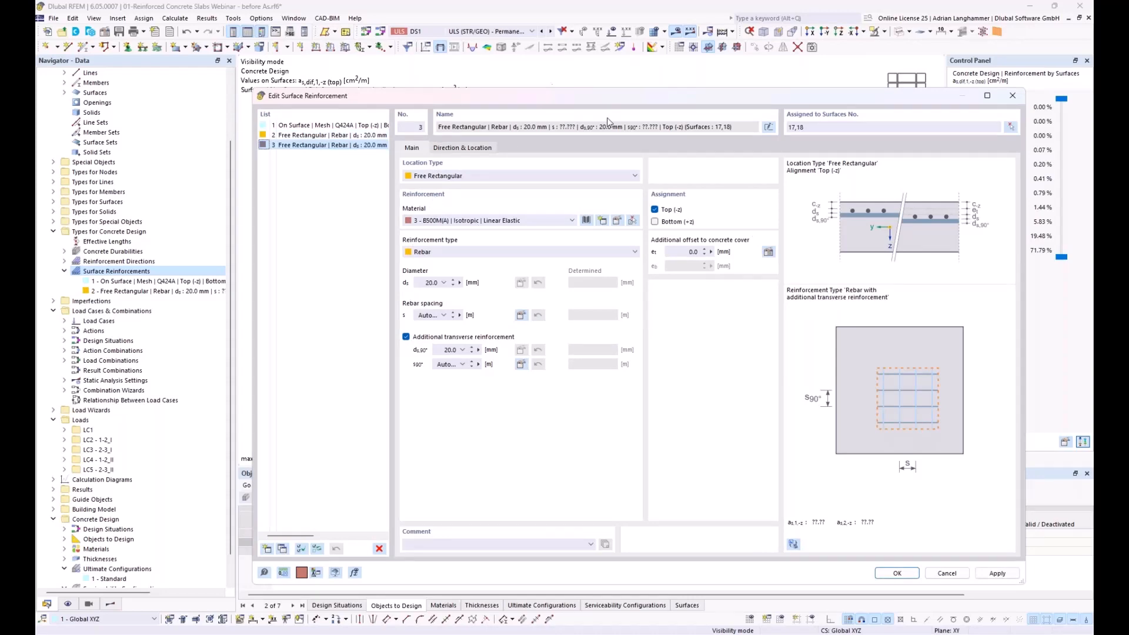
left_click(471, 150)
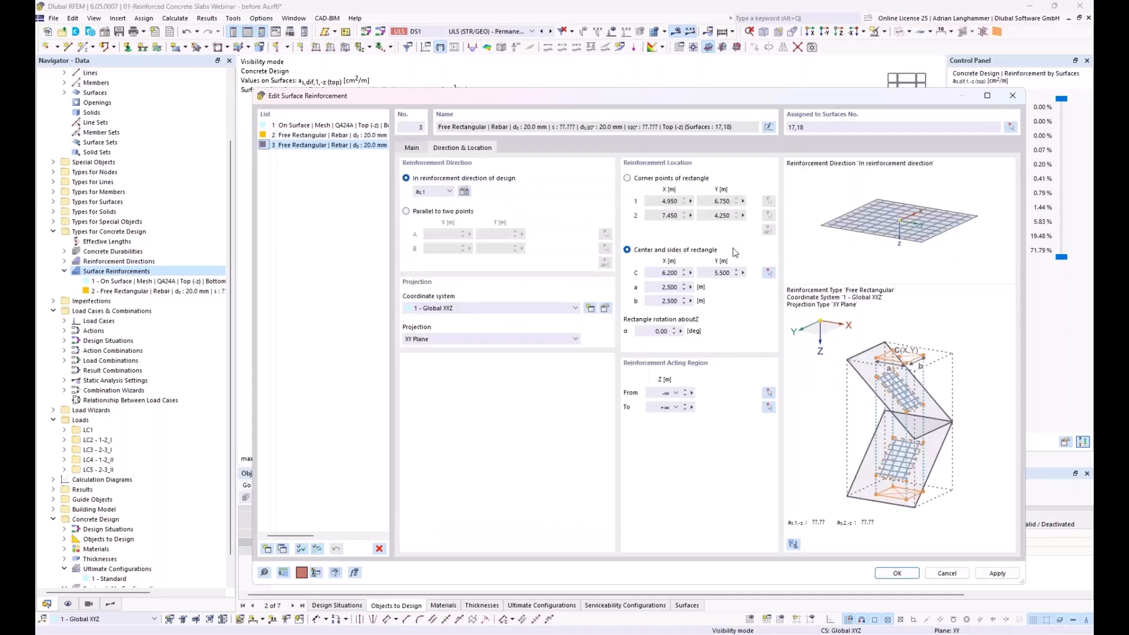
left_click(770, 273)
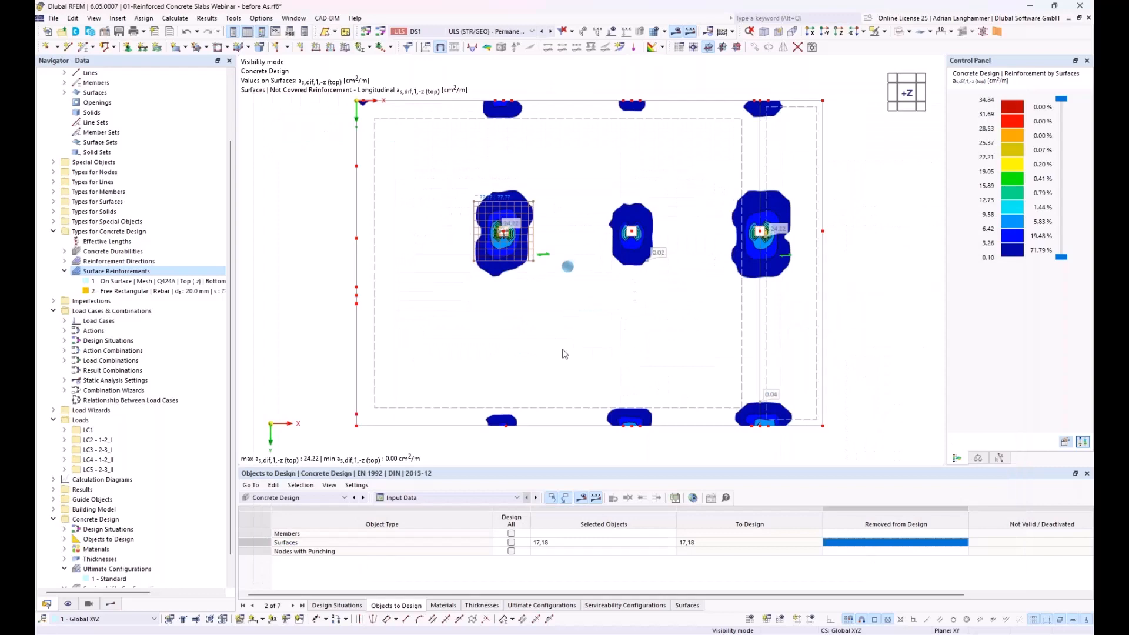
left_click(505, 425)
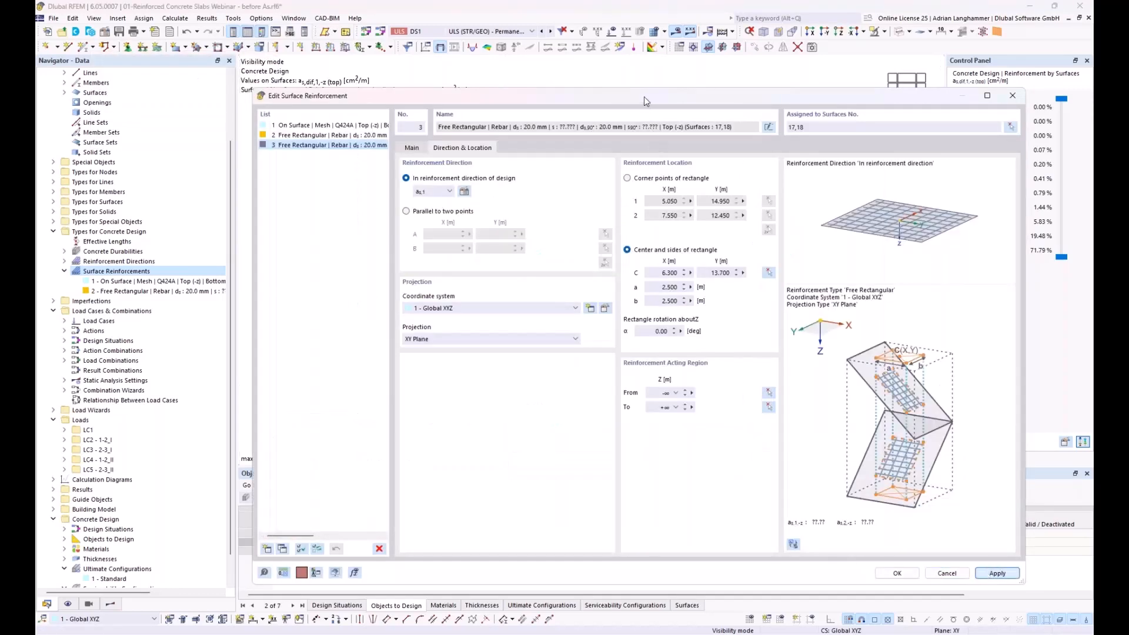
Copy the free rectangular reinforcement again, centre it at the opposite slab edge at X 6.200, Y 0.000 m, and accept.
left_click_drag(644, 97, 615, 23)
left_click(249, 481)
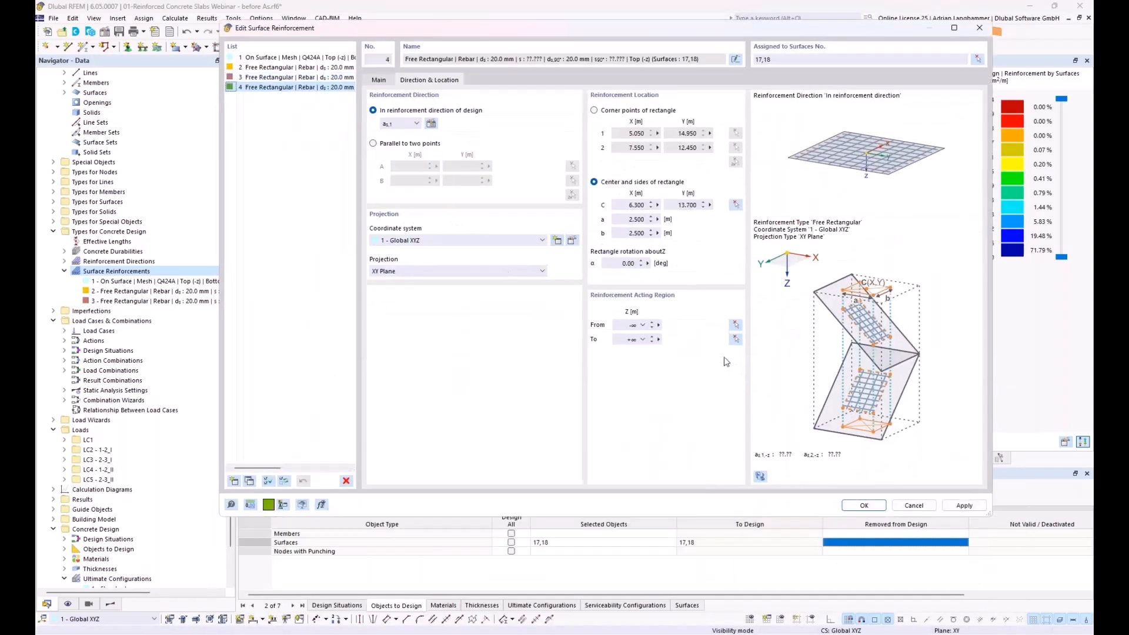
left_click(735, 205)
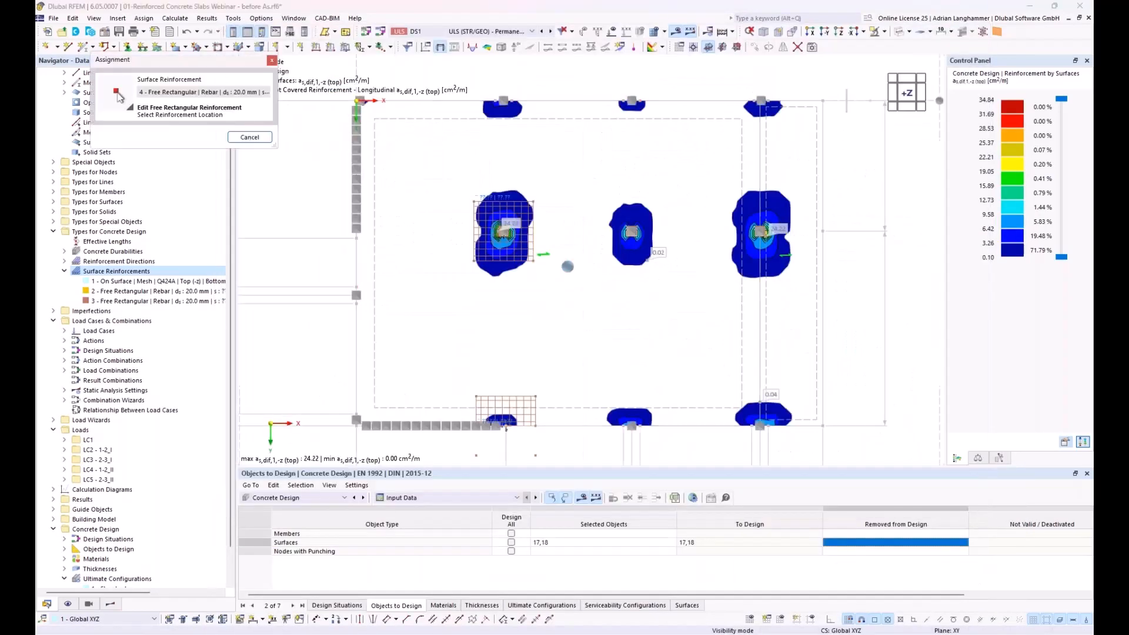
left_click(503, 102)
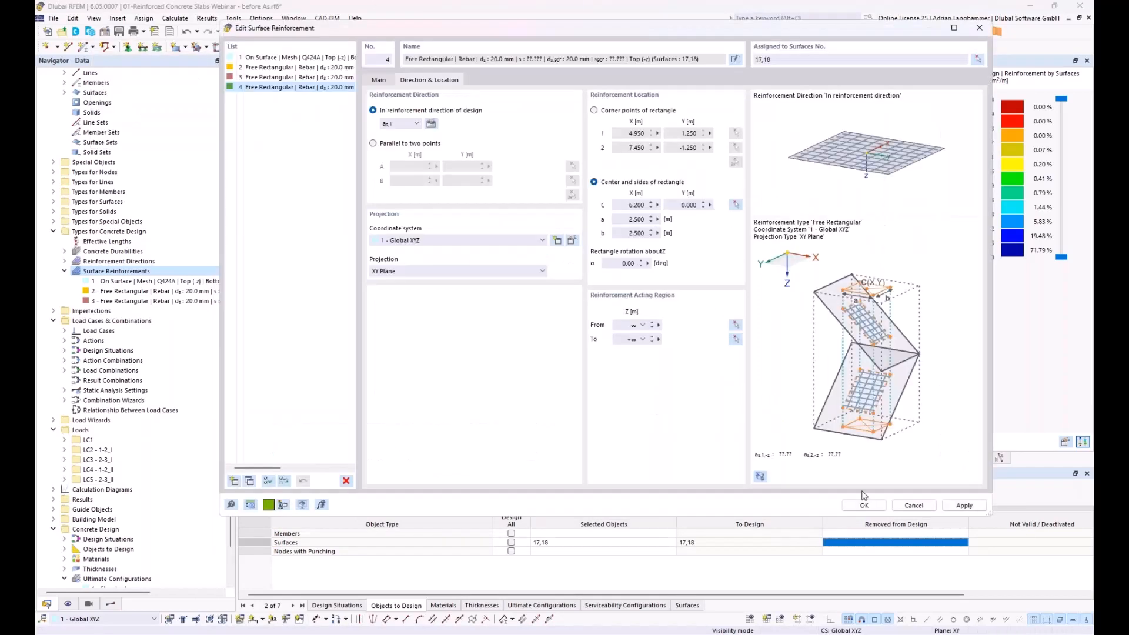
left_click(959, 506)
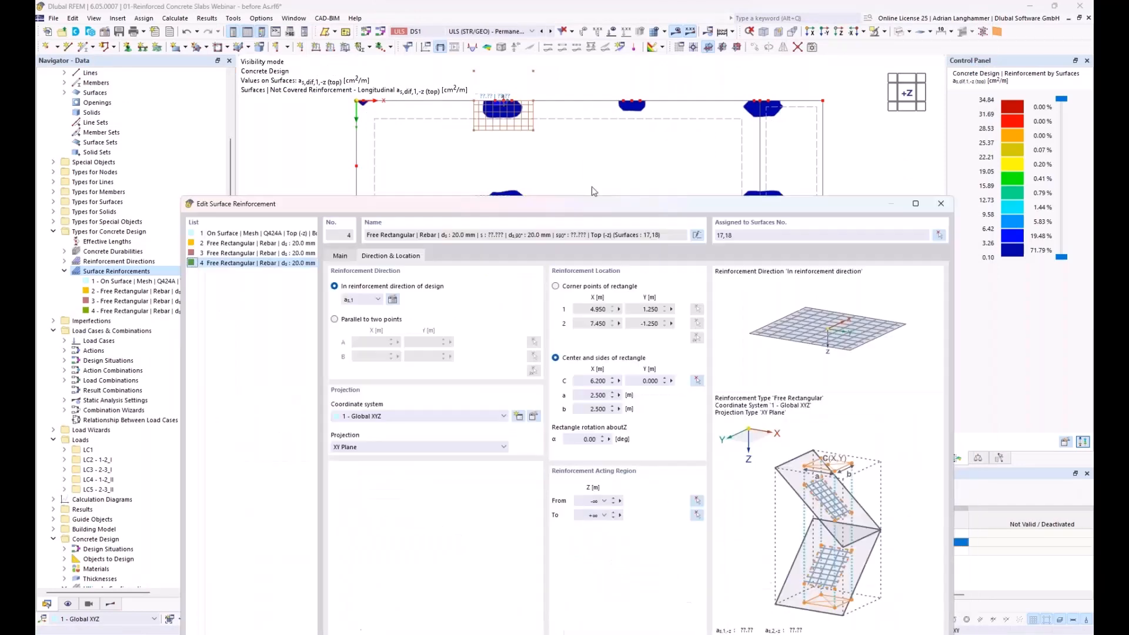
left_click(819, 536)
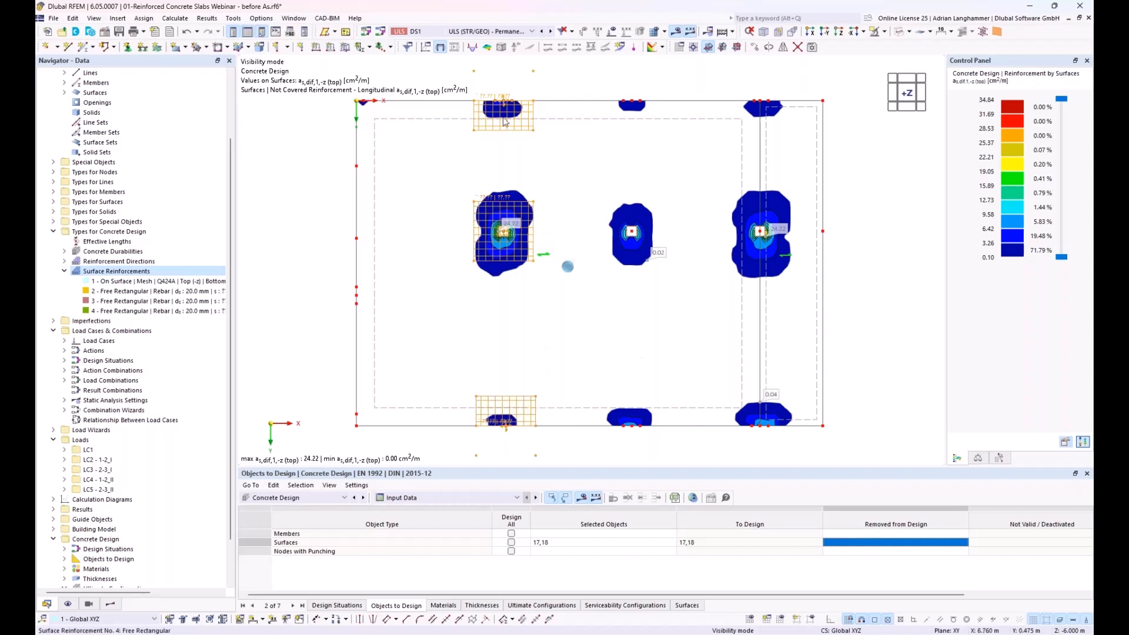
Copy the three selected free rectangular reinforcements in 2 steps along X, using the 5.400 m spacing between neighbouring columns as displacement vector.
middle_click_drag(591, 258, 567, 259)
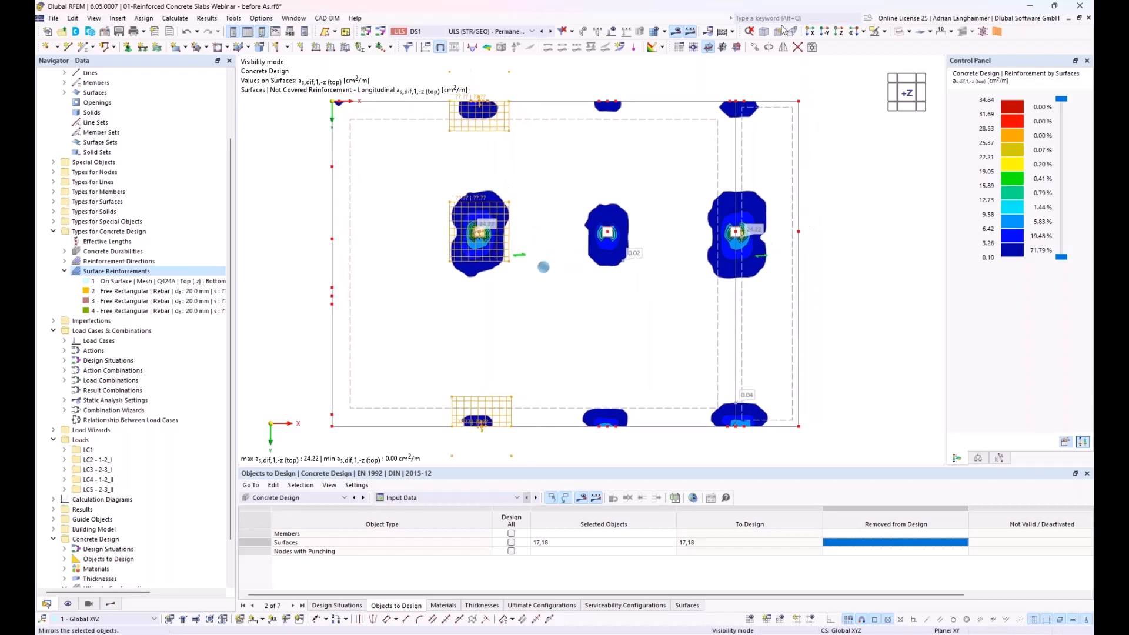
left_click(755, 47)
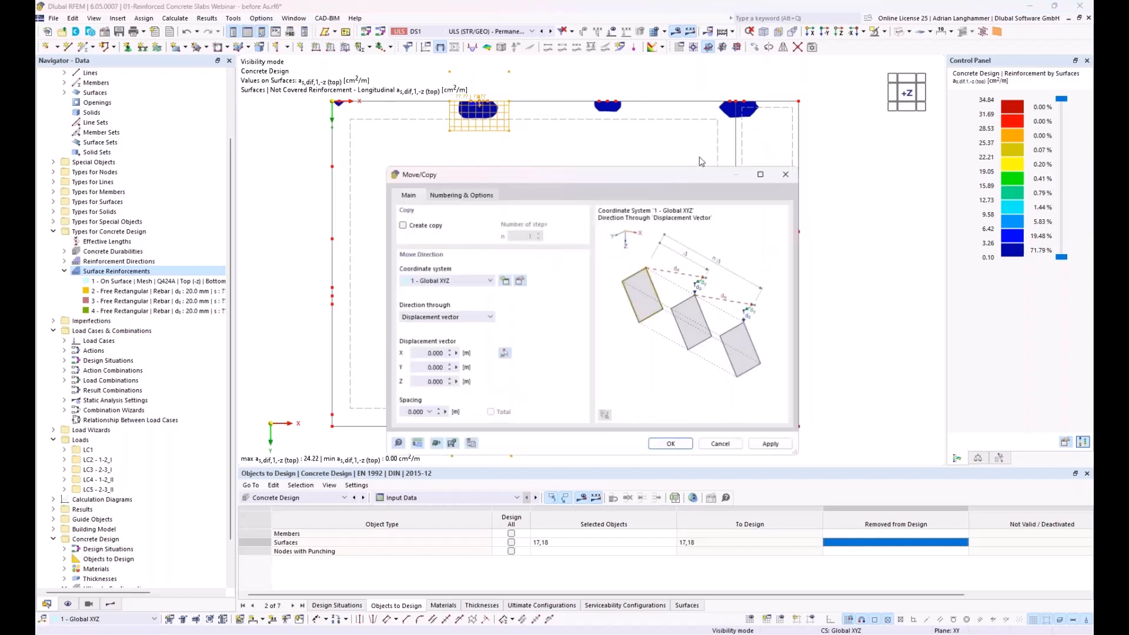
left_click(402, 225)
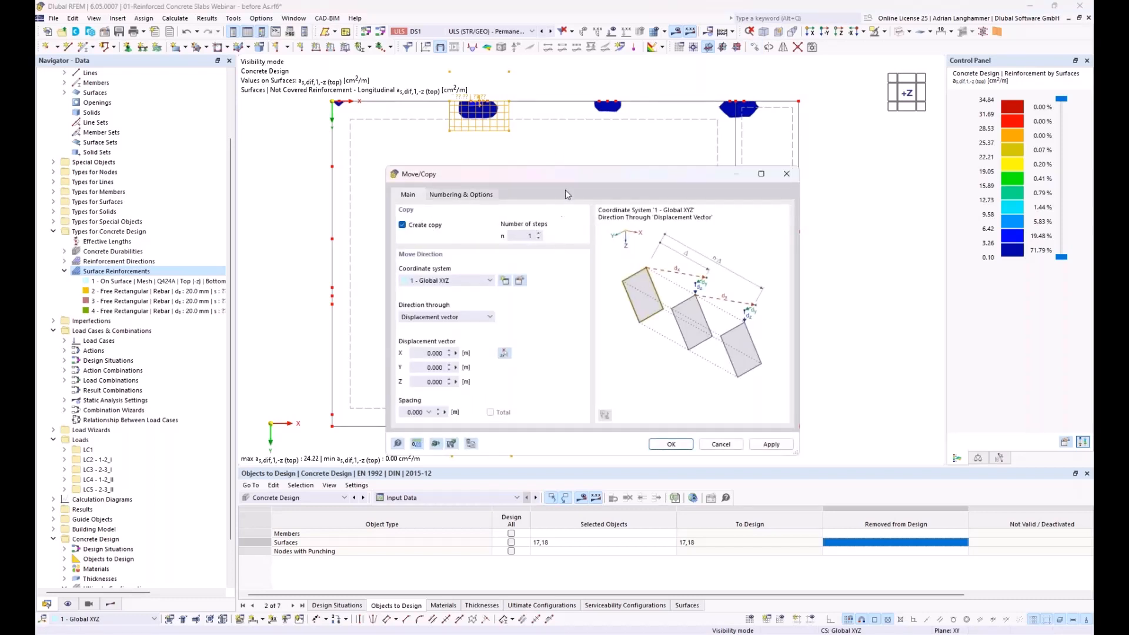
left_click(538, 234)
left_click(504, 353)
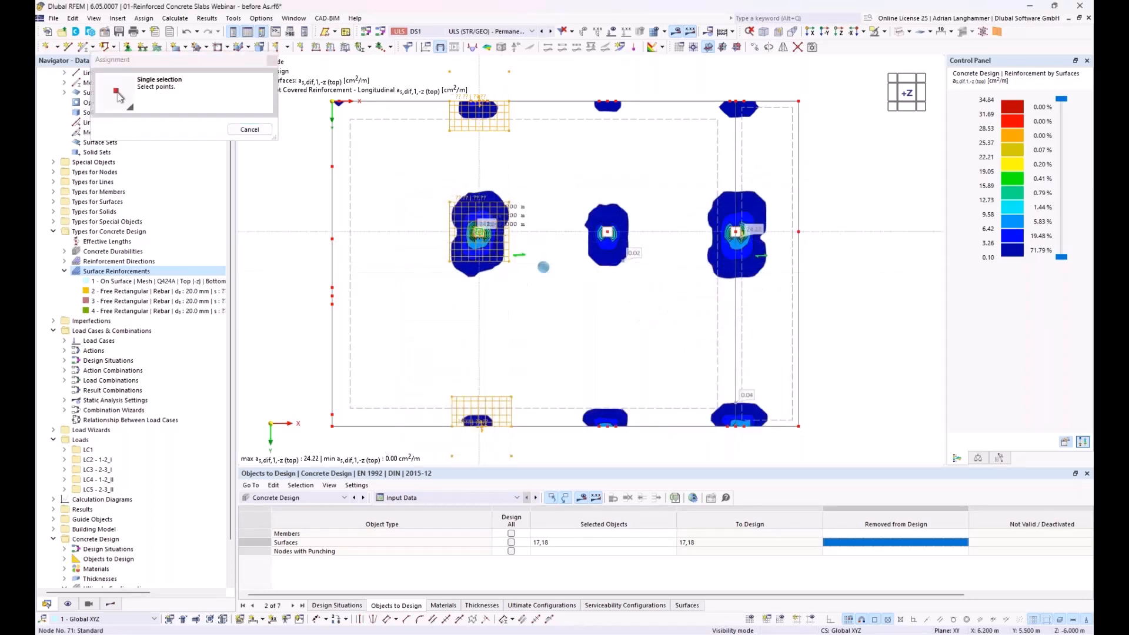
left_click(606, 232)
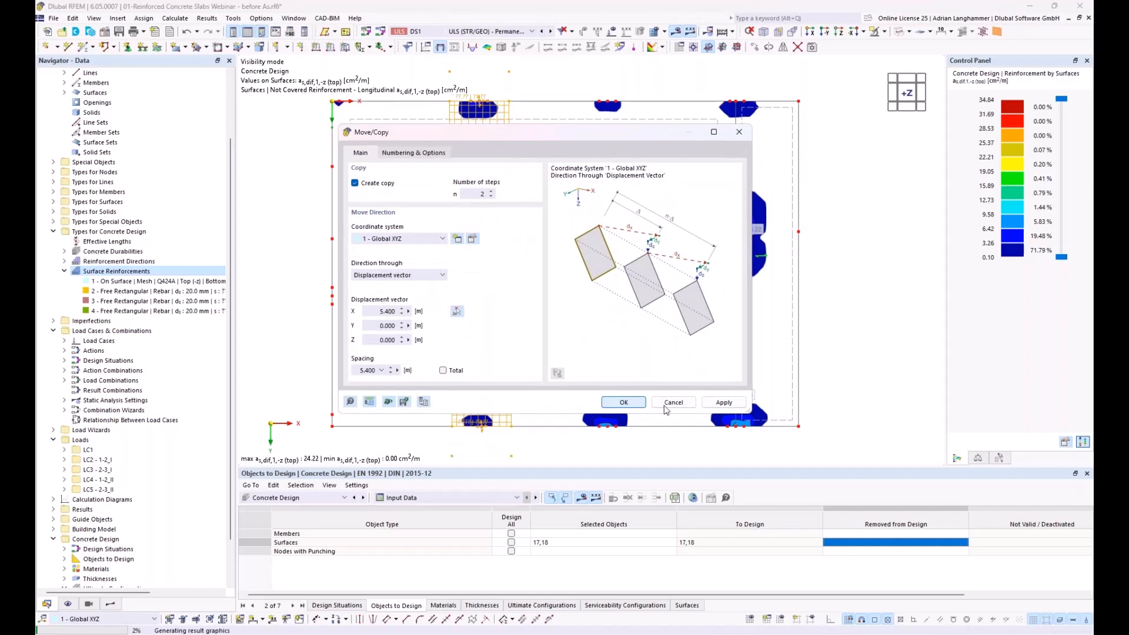
left_click(623, 402)
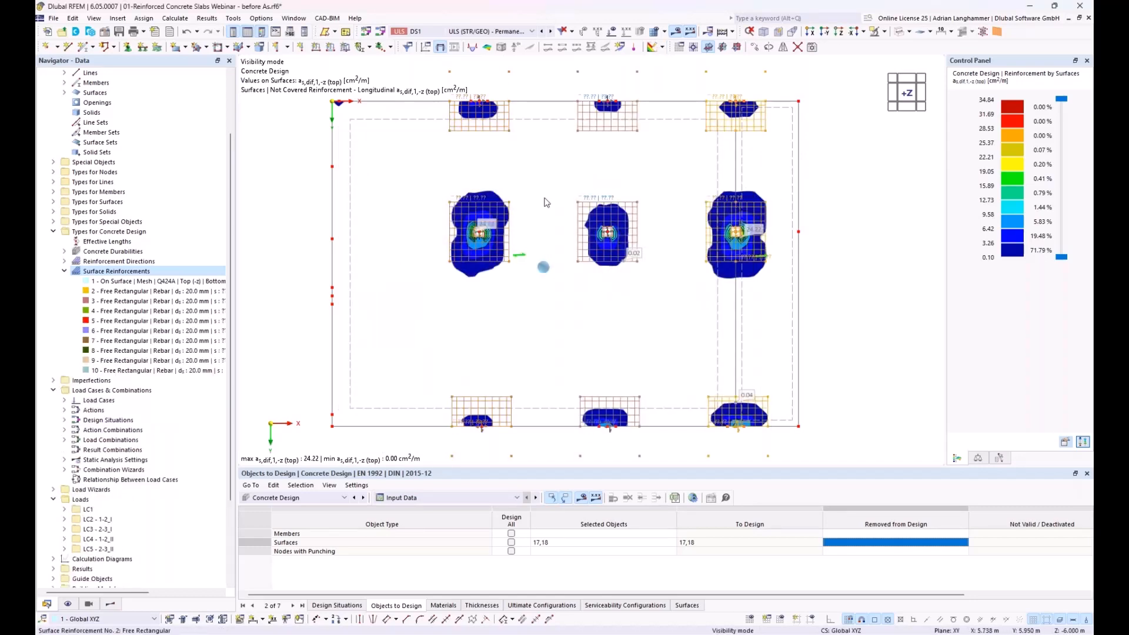
middle_click_drag(482, 353, 513, 370)
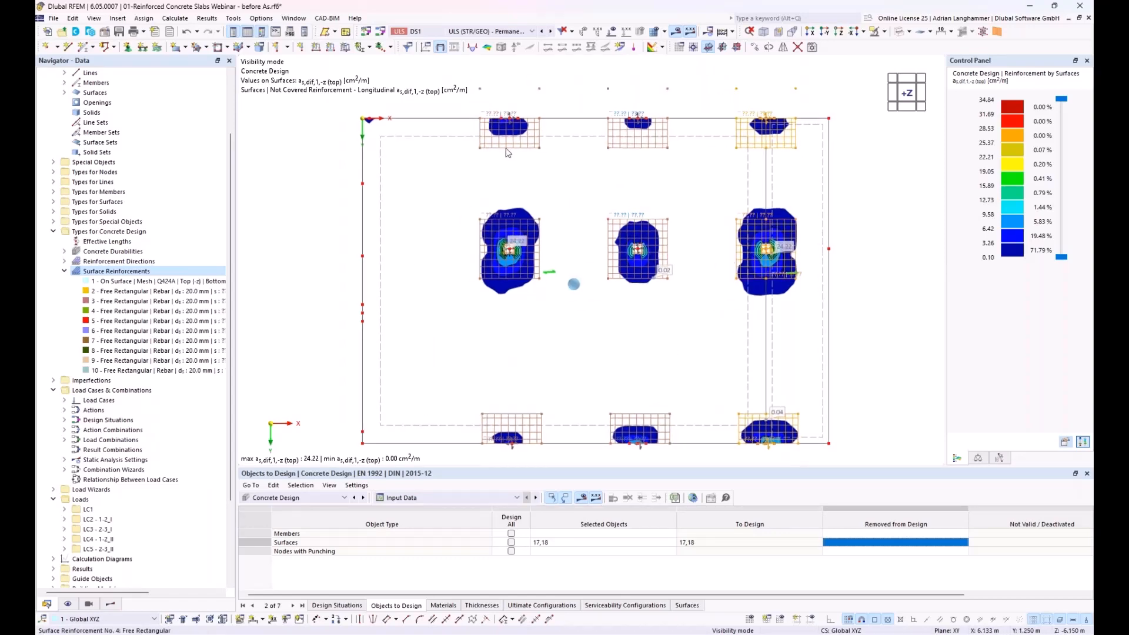
double_click(504, 419)
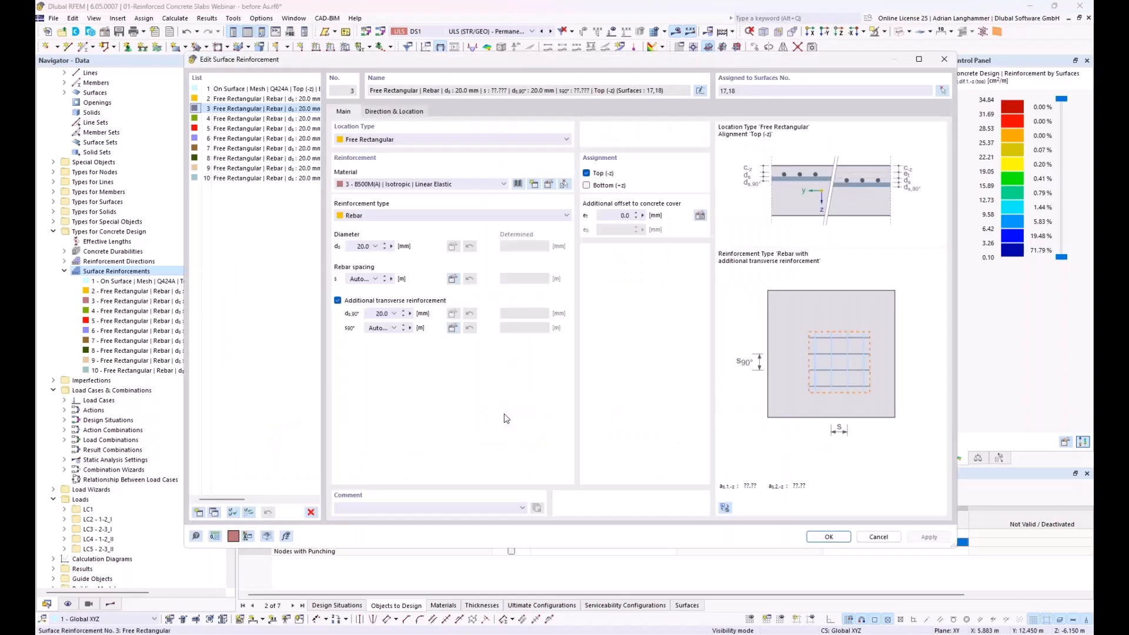
left_click_drag(498, 65, 424, 75)
left_click(873, 68)
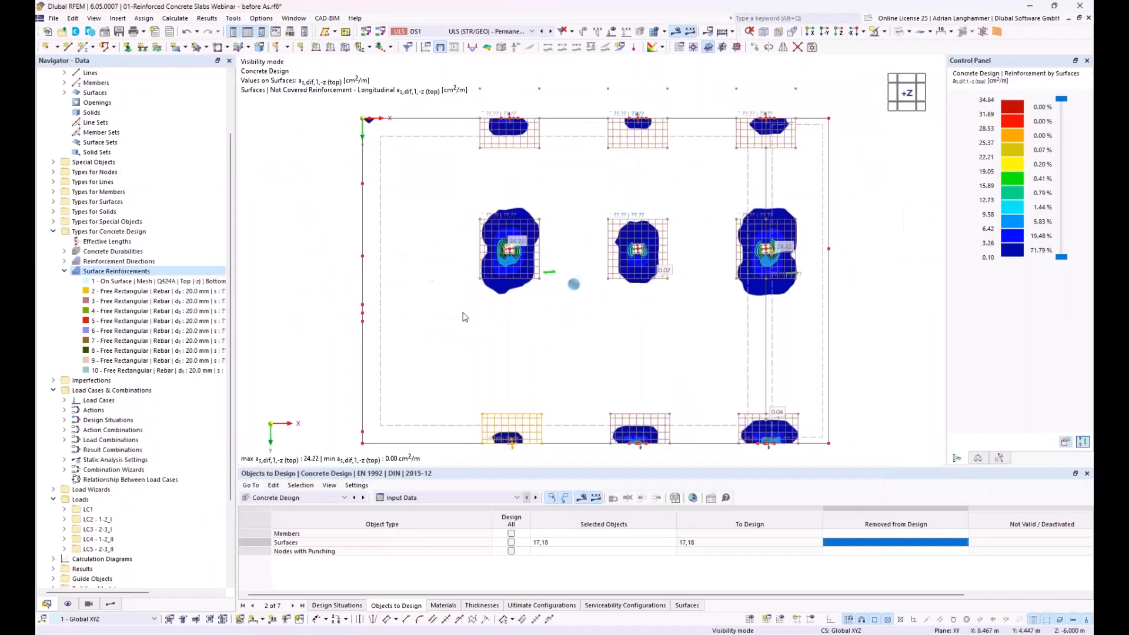
Examine the uncovered longitudinal top reinforcement over the slab, comparing as,dif,2,-z (top) with as,dif,1,-z (top).
left_click(110, 604)
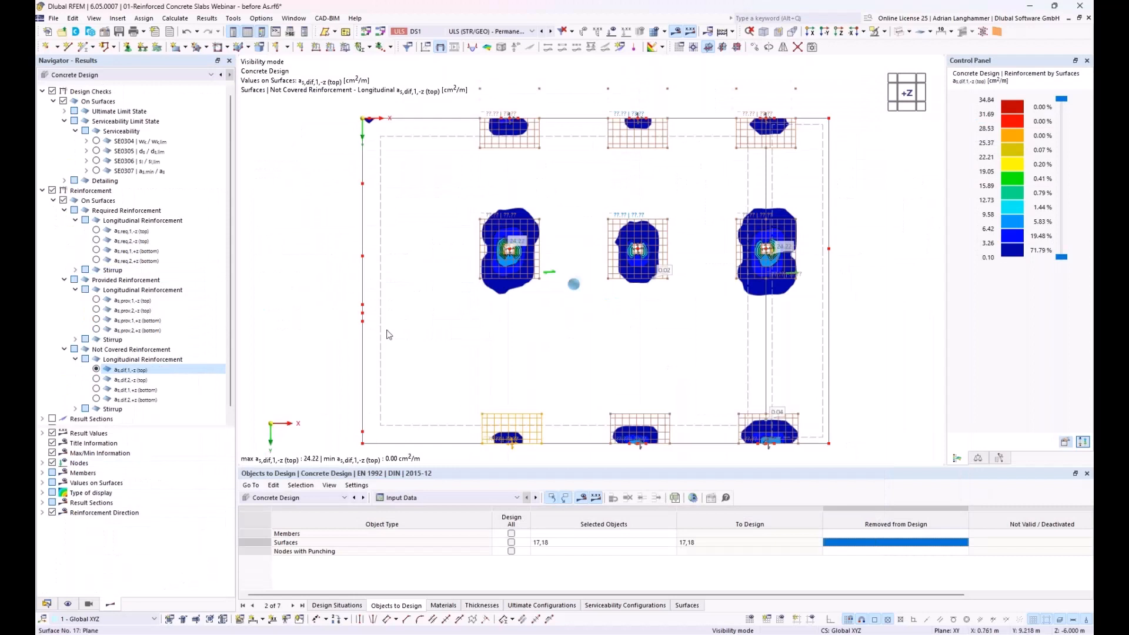
left_click(96, 381)
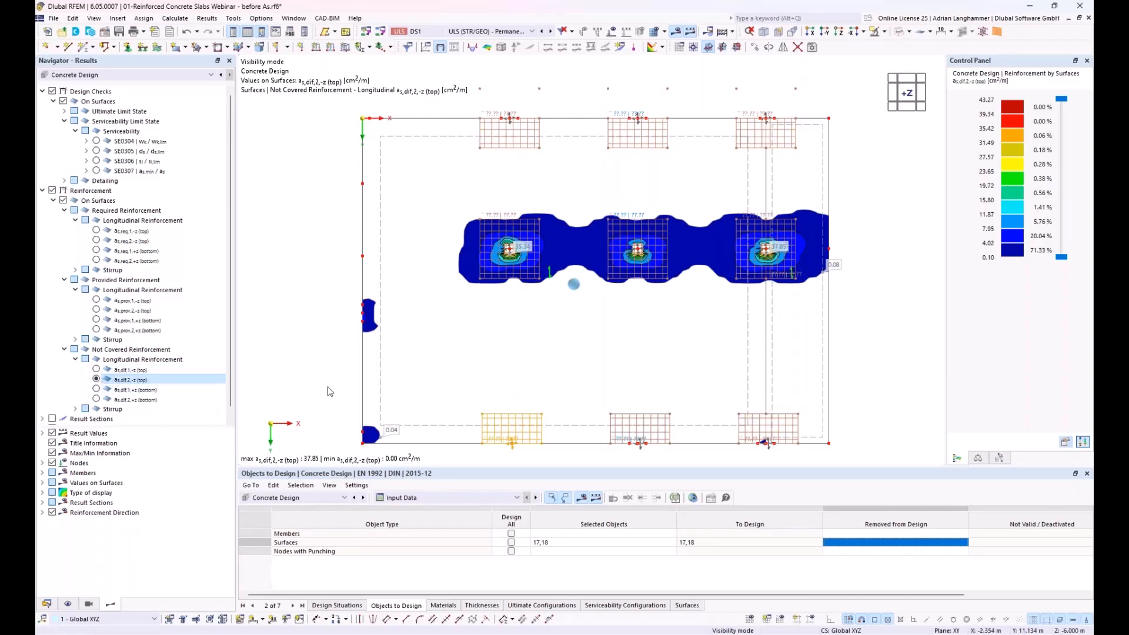
left_click(98, 371)
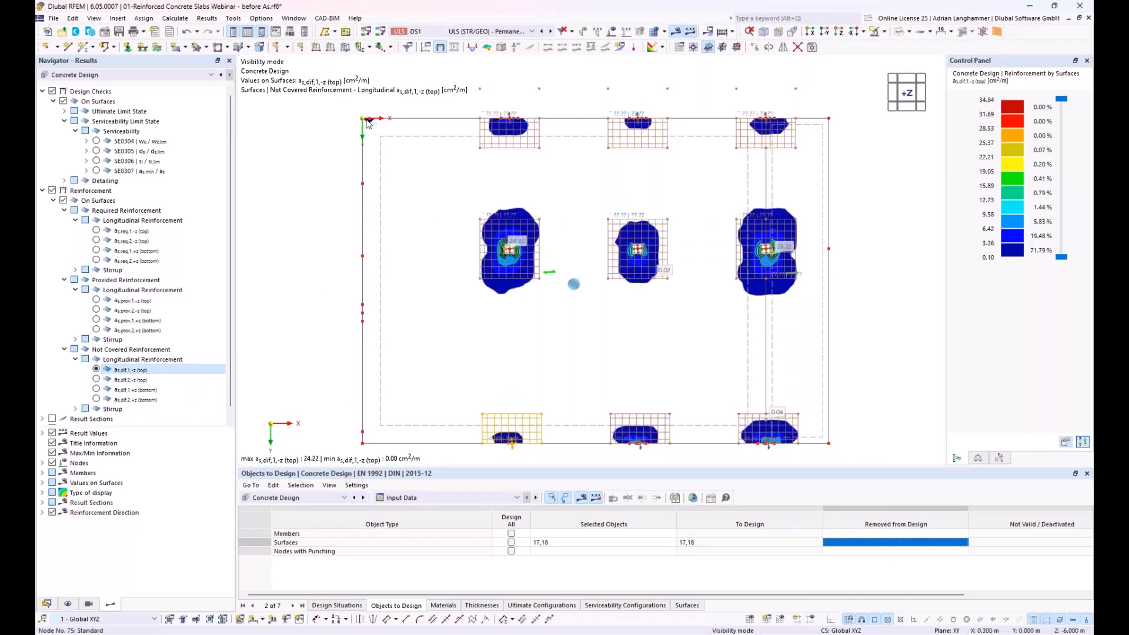
middle_click_drag(411, 201, 419, 171)
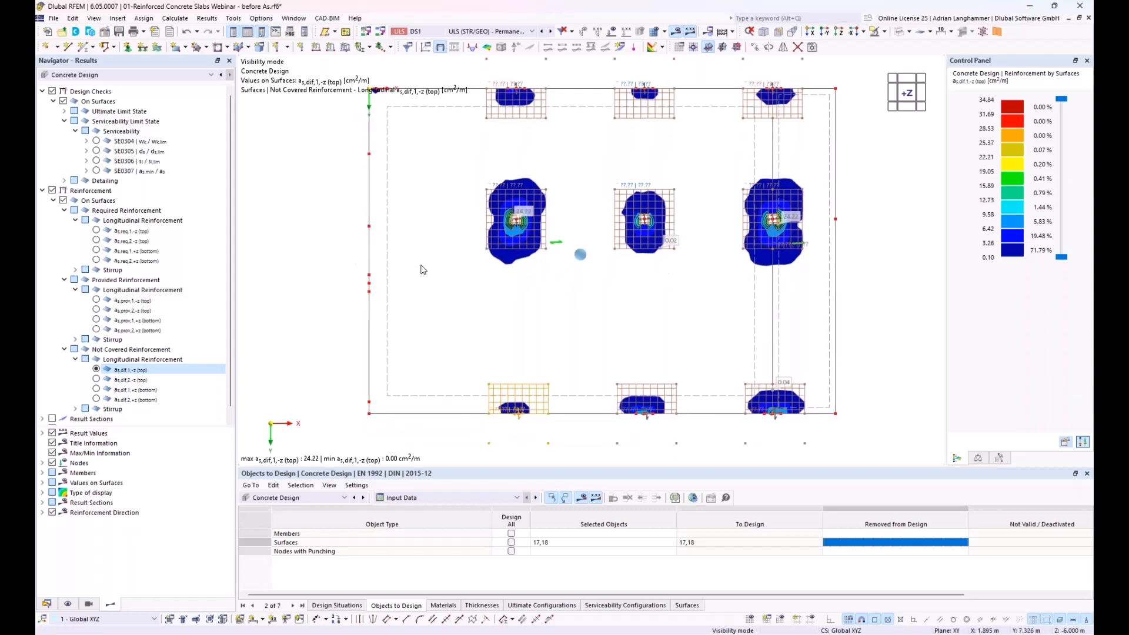
middle_click_drag(423, 279, 429, 300)
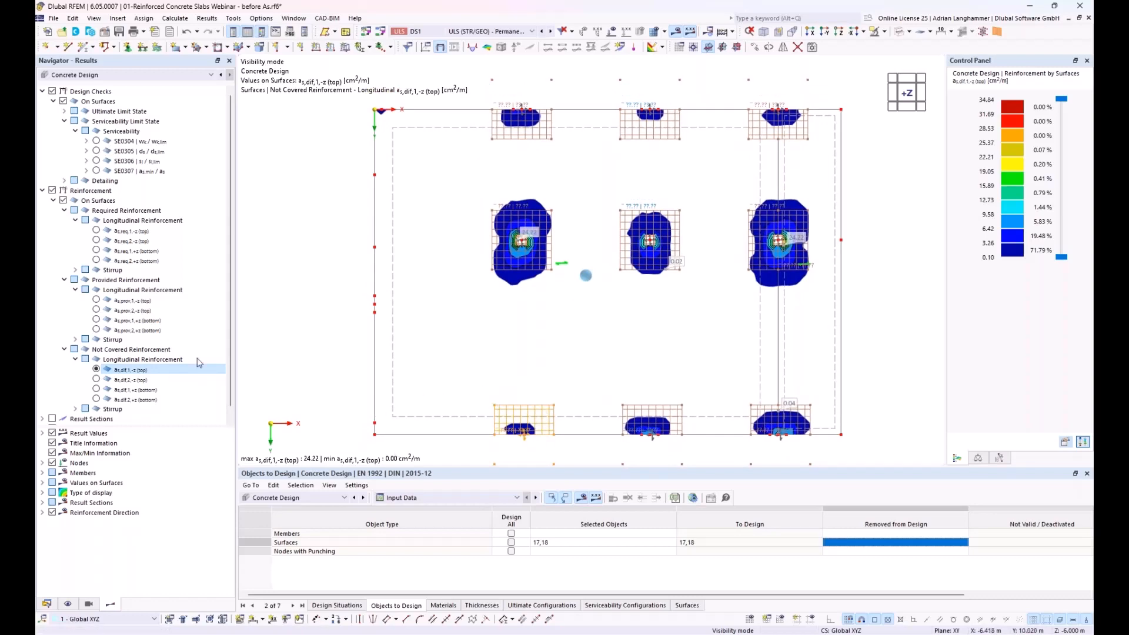
Copy an existing free rectangular reinforcement and centre the copy on the slab corner at X 0.000, Y 13.700 m.
double_click(548, 409)
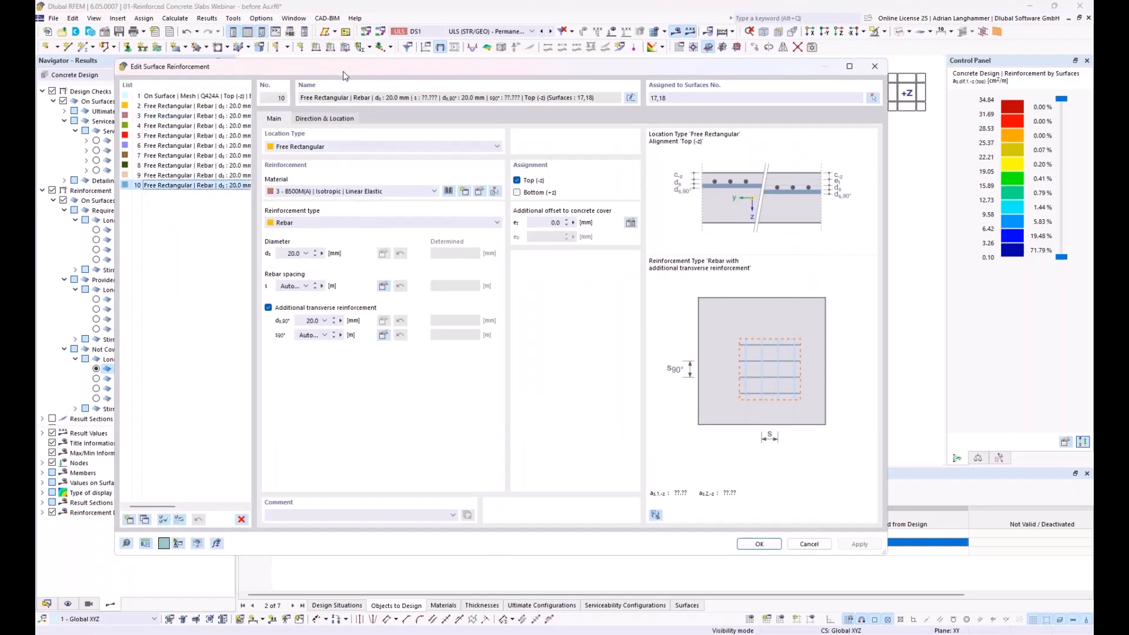
left_click_drag(353, 71, 559, 85)
left_click(363, 529)
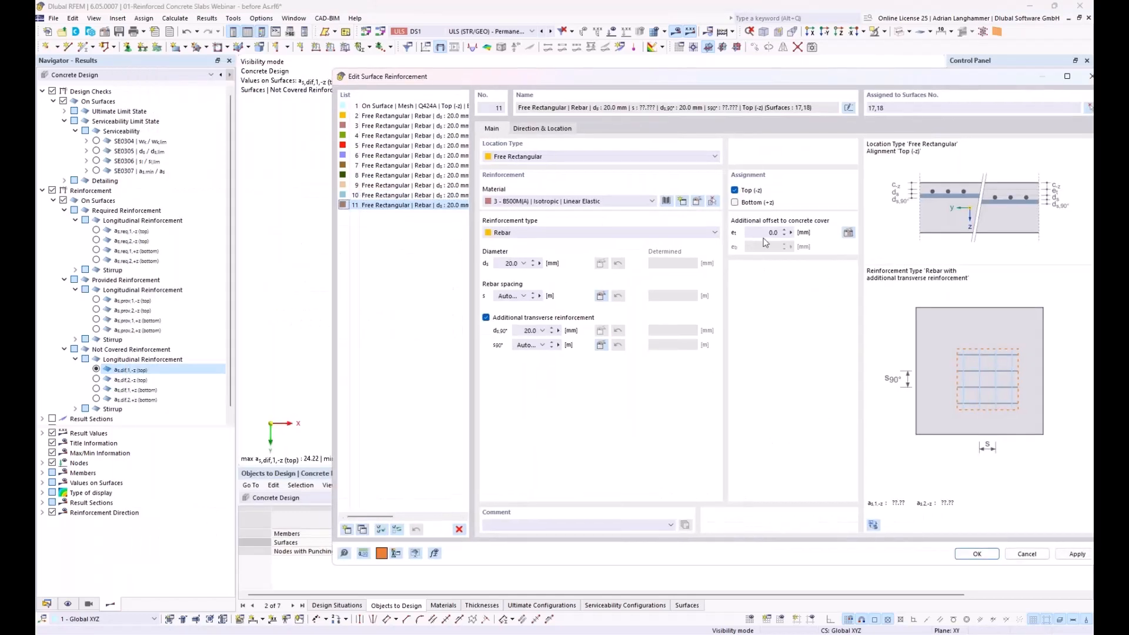
left_click(550, 129)
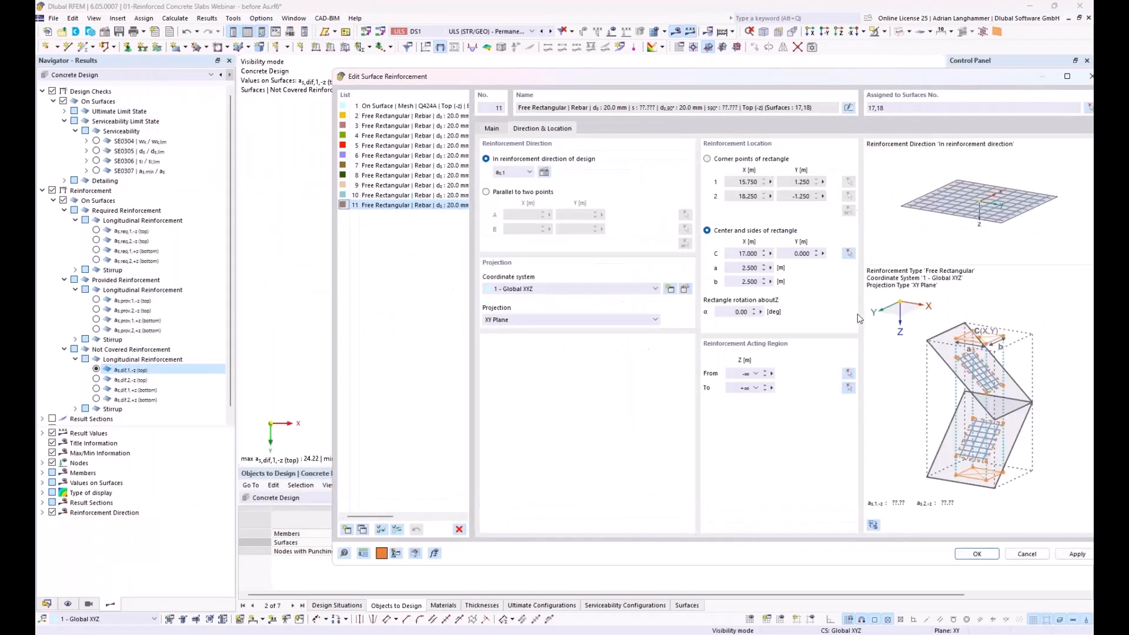
left_click(848, 254)
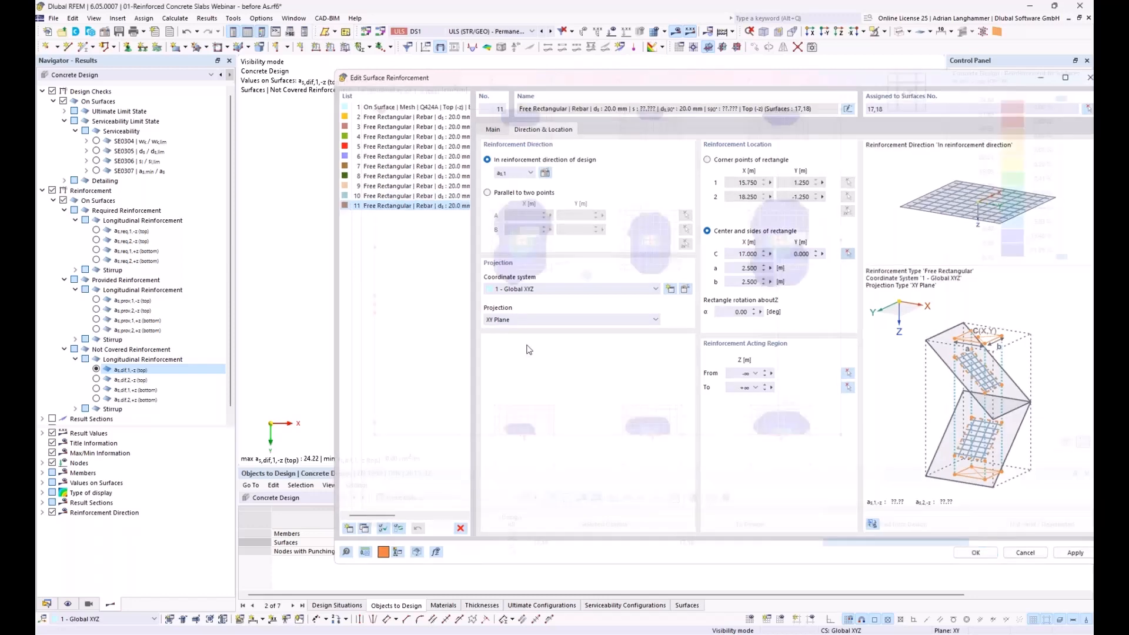
left_click(374, 428)
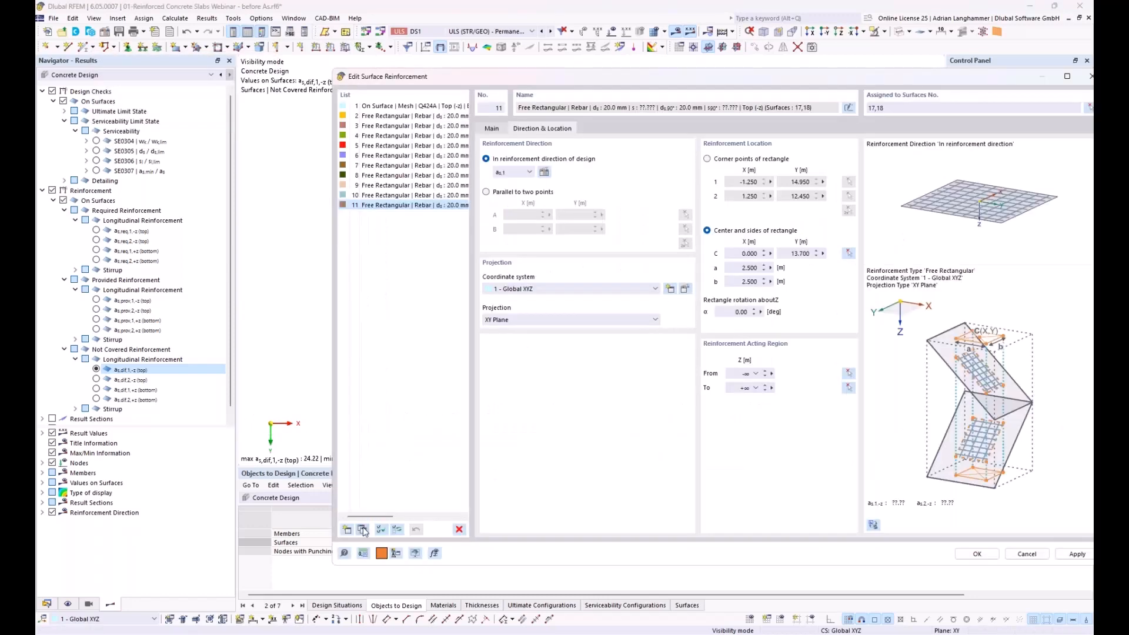
Add two more copies of the reinforcement centred at X 0.000, Y 8.200 m and X 0.000, Y 0.000 m, and accept.
left_click(848, 253)
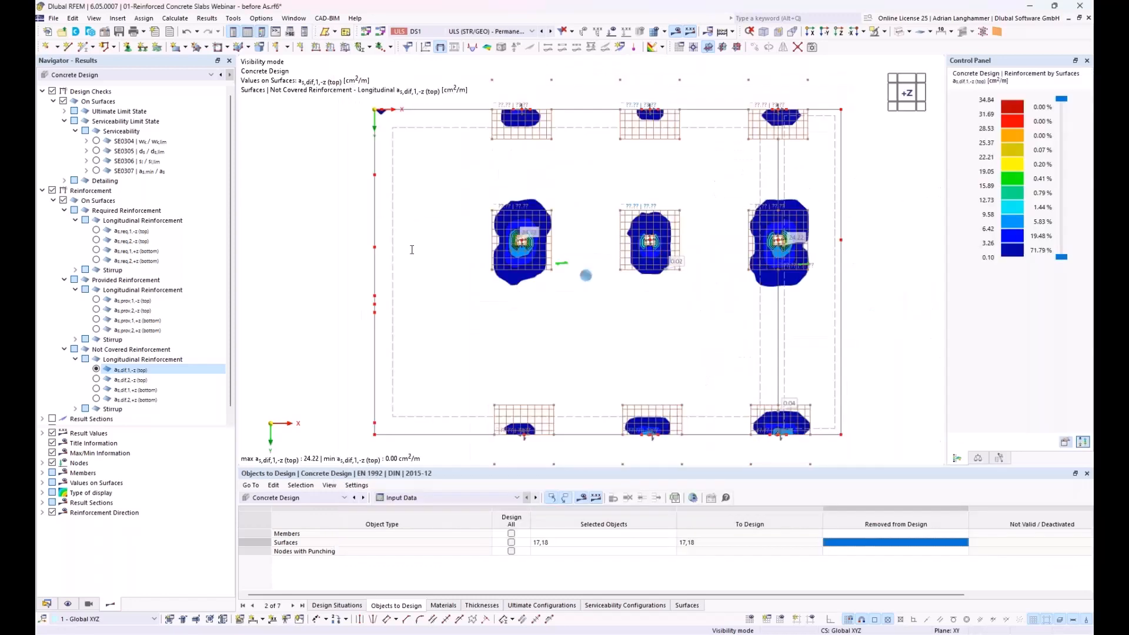
left_click(374, 304)
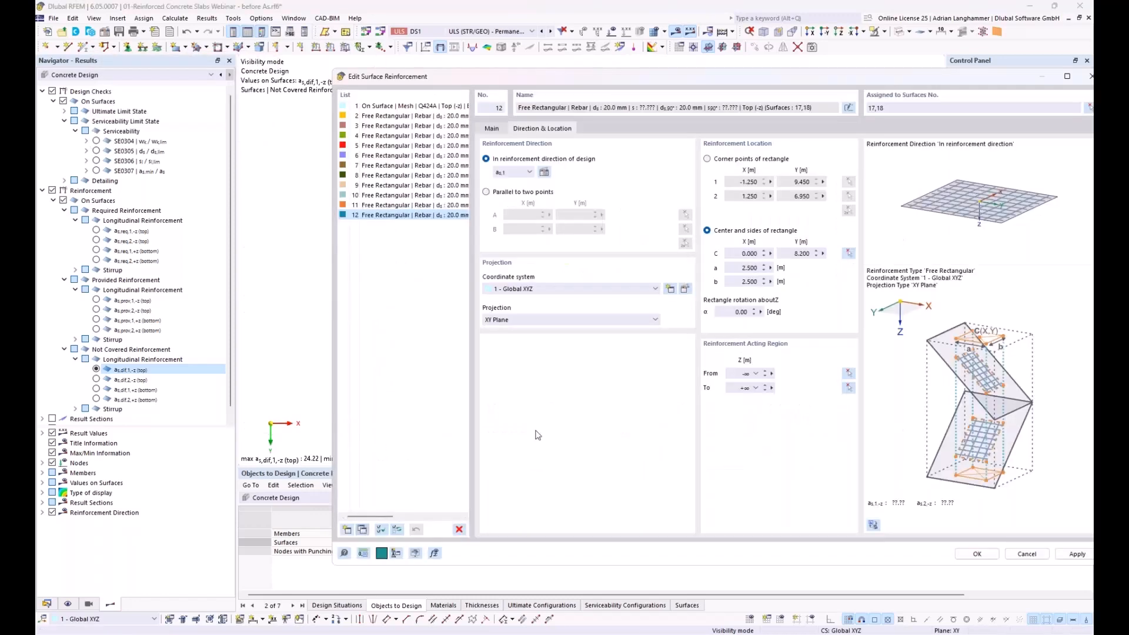
left_click(848, 253)
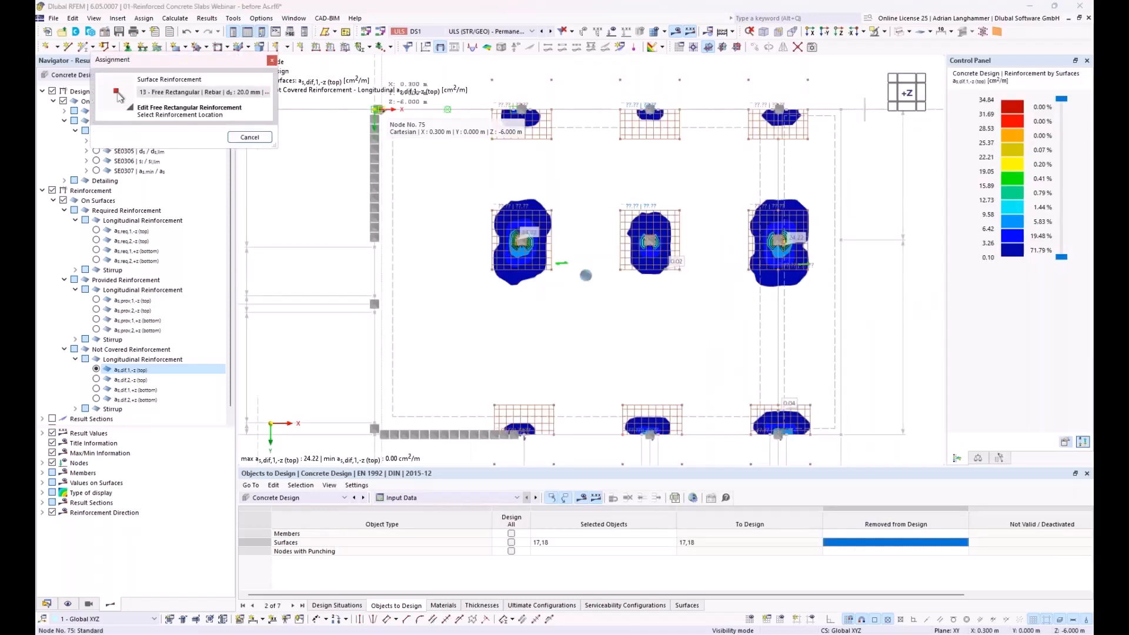
left_click(377, 109)
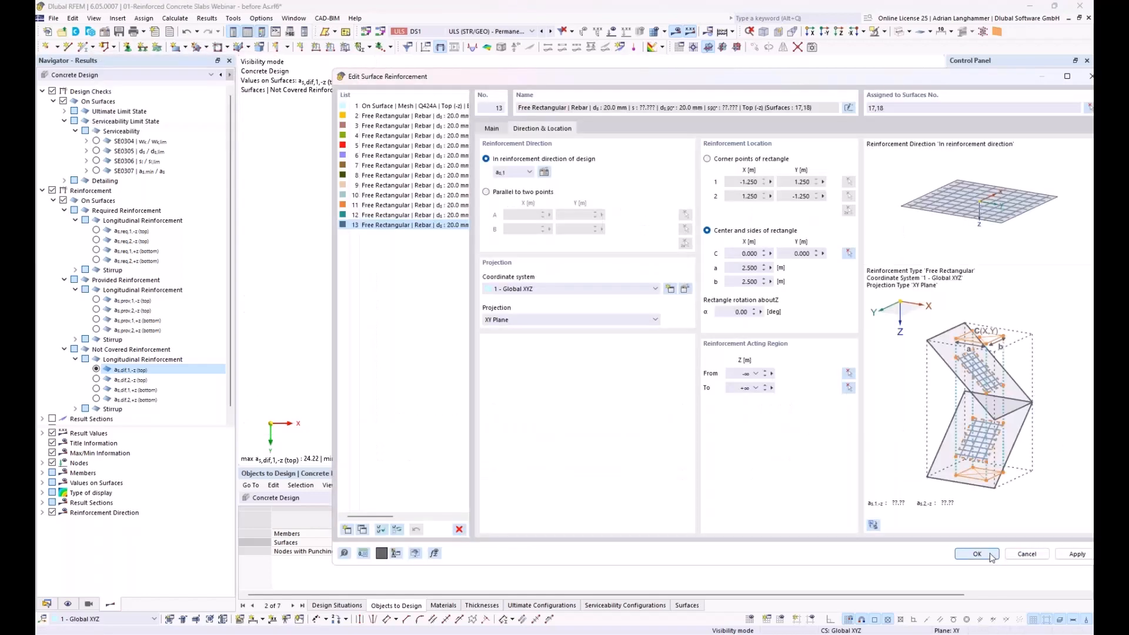
key("Return")
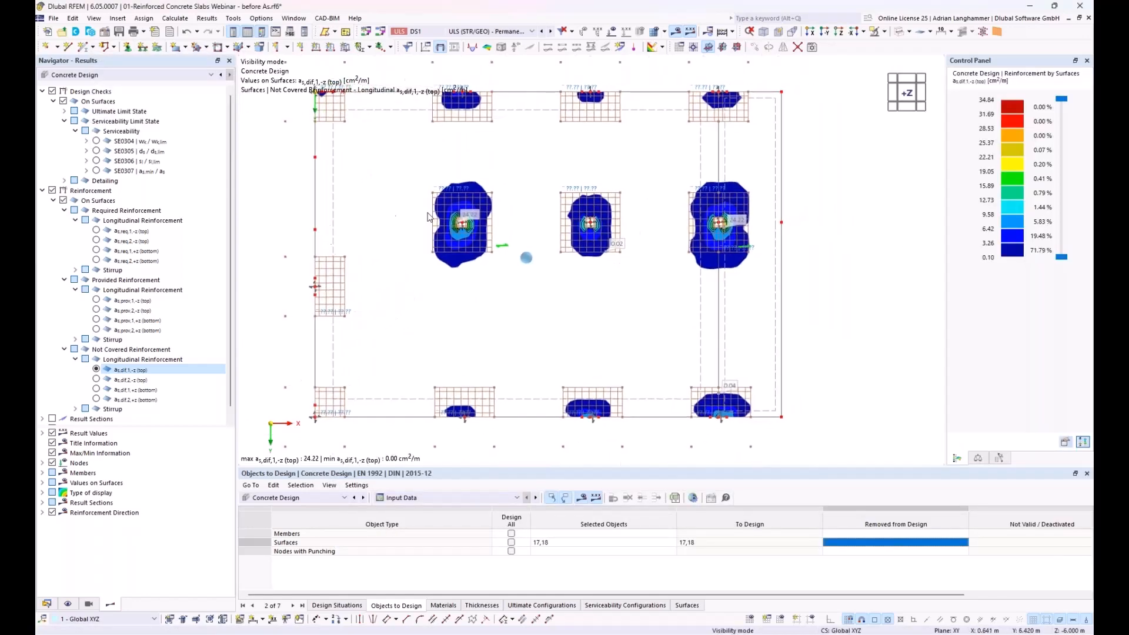
Check the placed areas against the uncovered top reinforcement in both directions, leaving as,dif,2,-z (top) displayed.
left_click(96, 381)
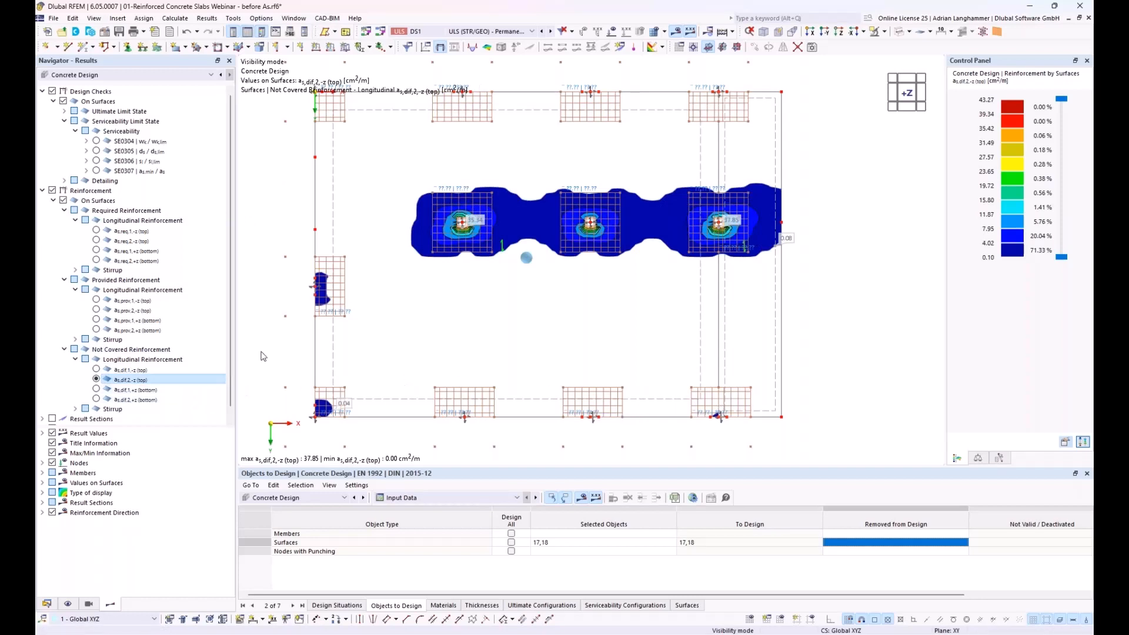
left_click(95, 373)
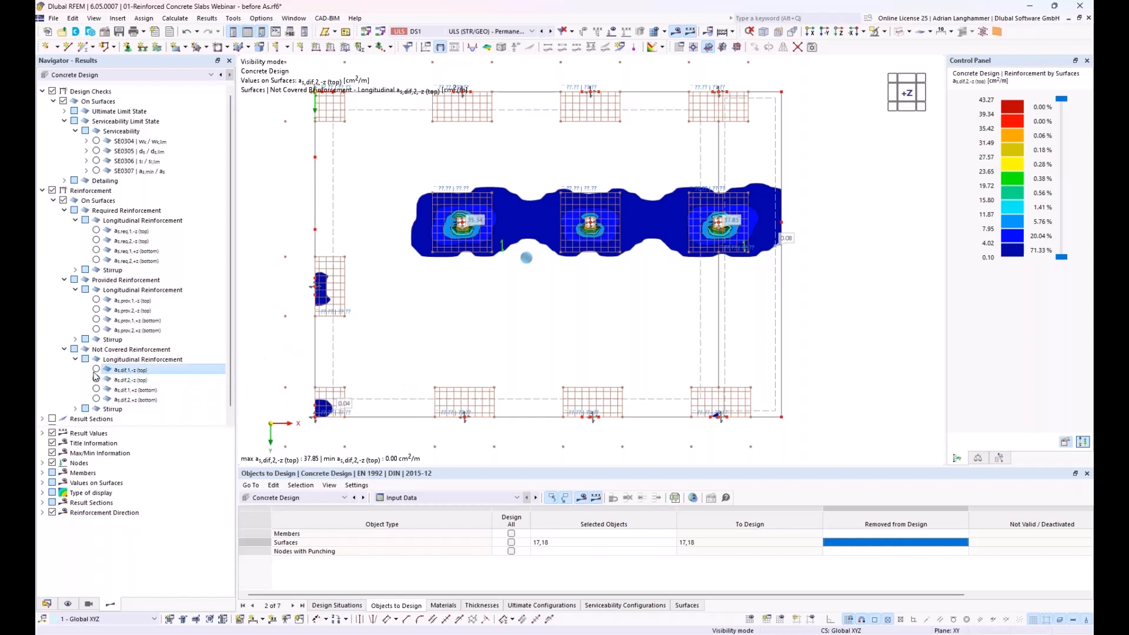
left_click(97, 369)
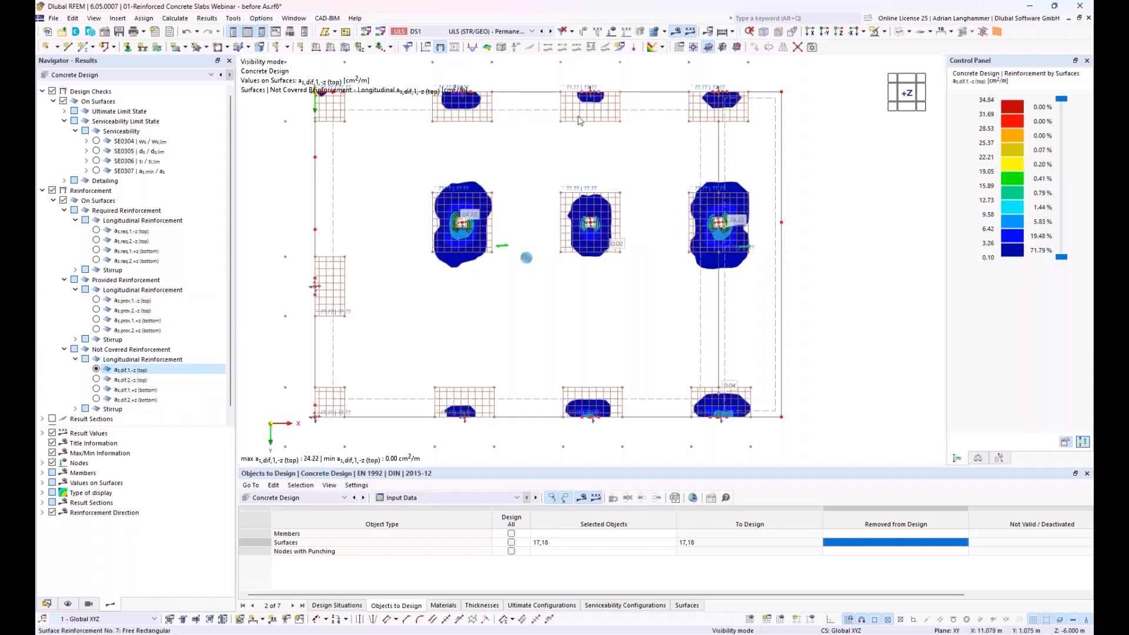
middle_click_drag(487, 123, 498, 145)
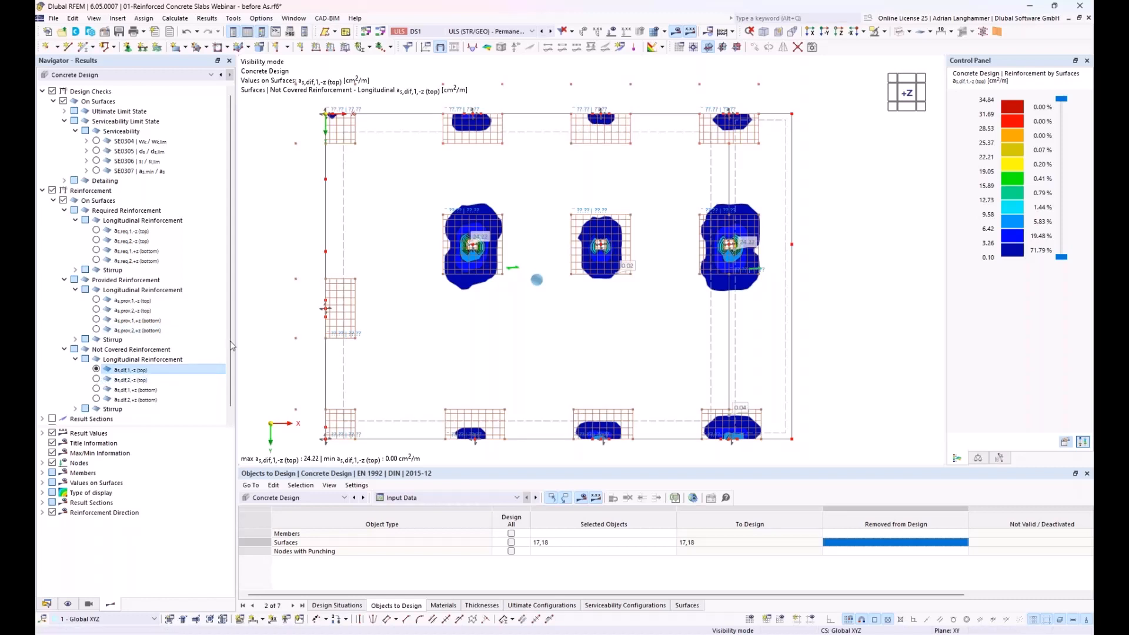
left_click(98, 381)
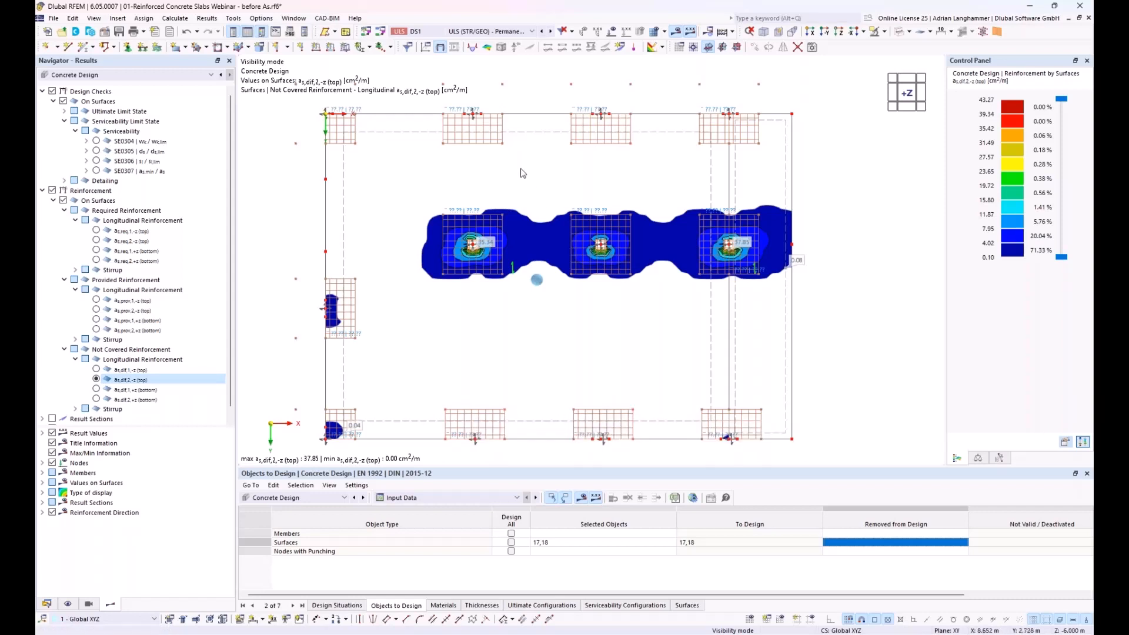
Remove the additional transverse reinforcement from edge reinforcements 3, 4, 6, 7 and 10 at the columns along both long slab edges.
left_click(472, 142)
left_click(598, 134)
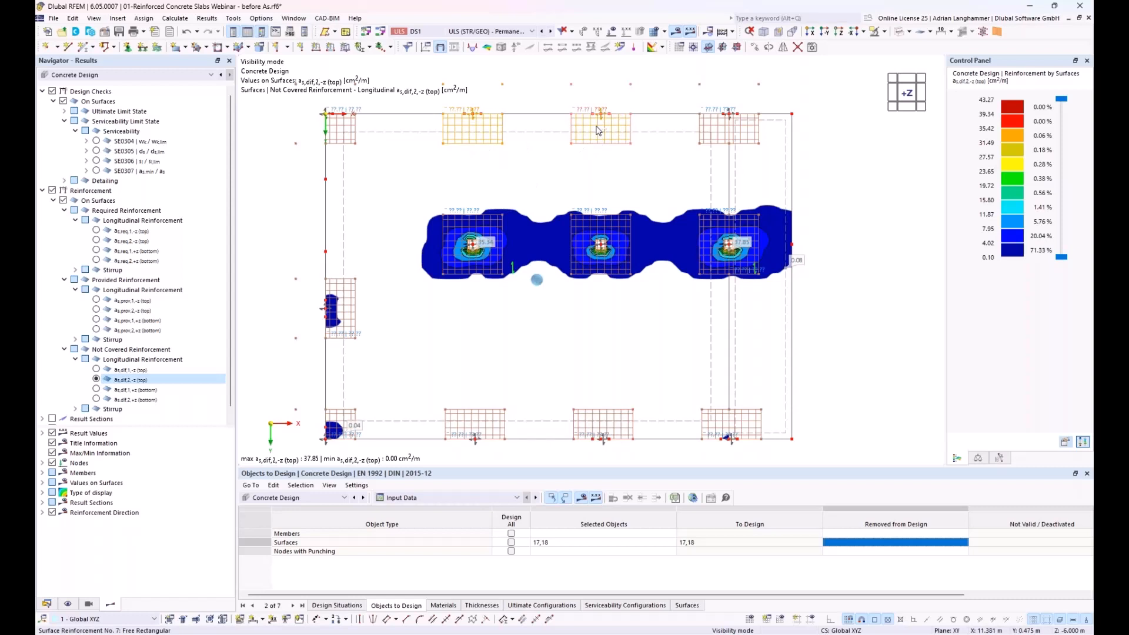
left_click(709, 136)
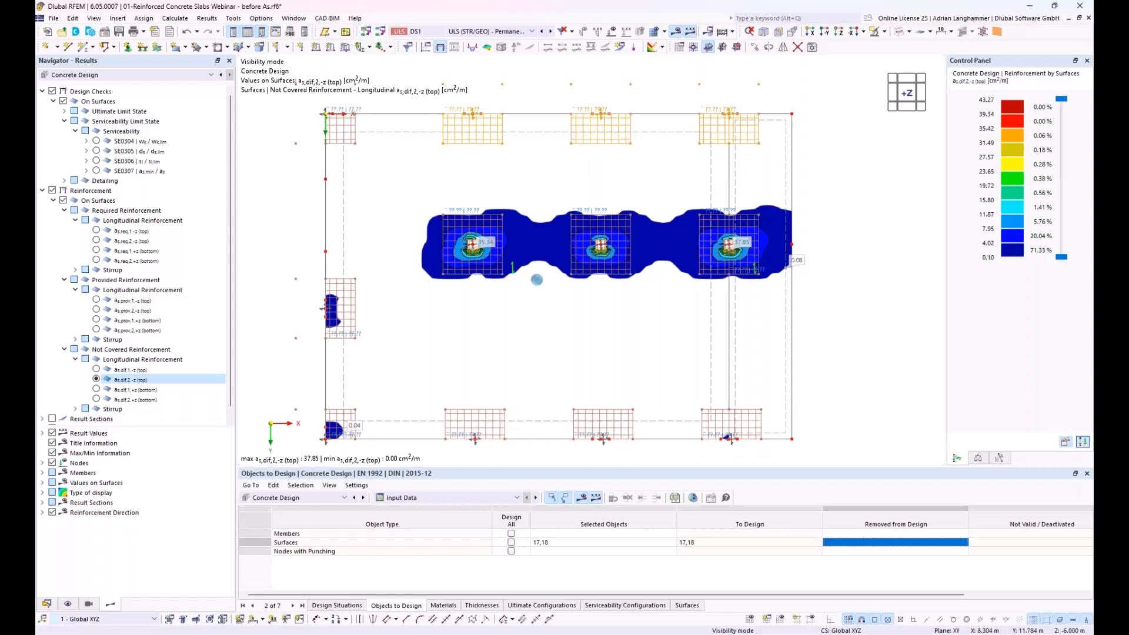
right_click(609, 415)
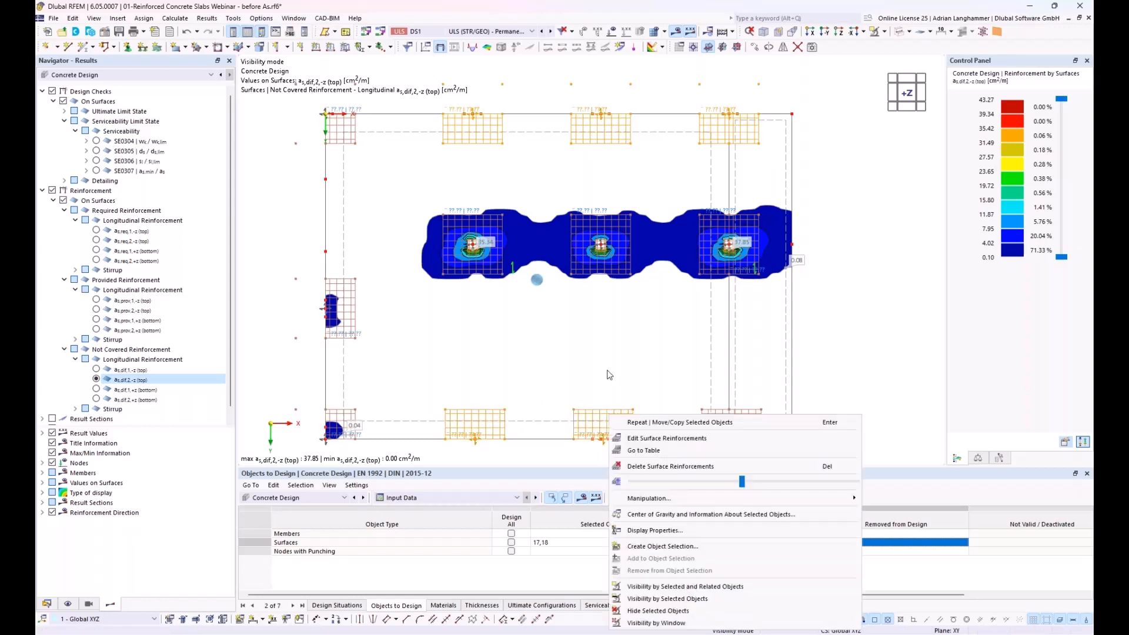
left_click(653, 444)
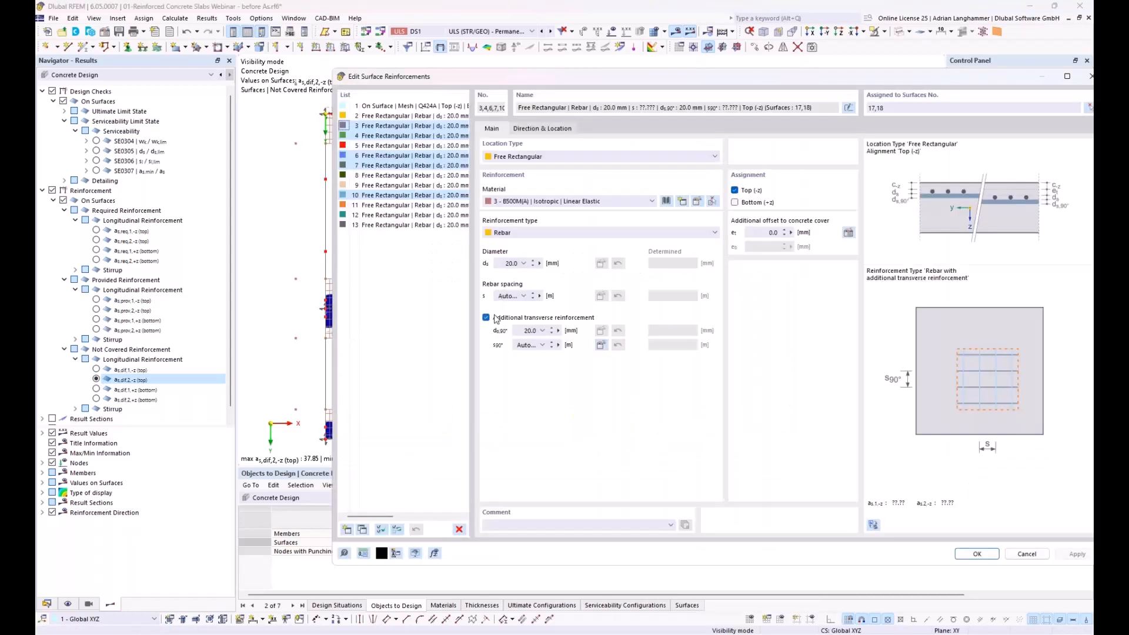
left_click(486, 318)
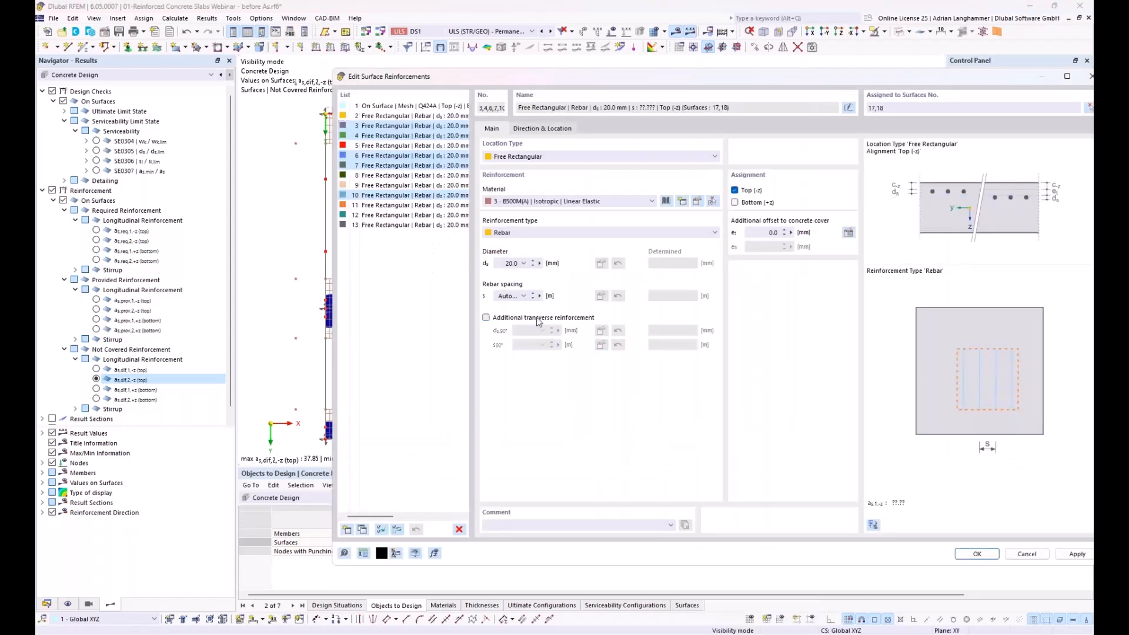
left_click(977, 554)
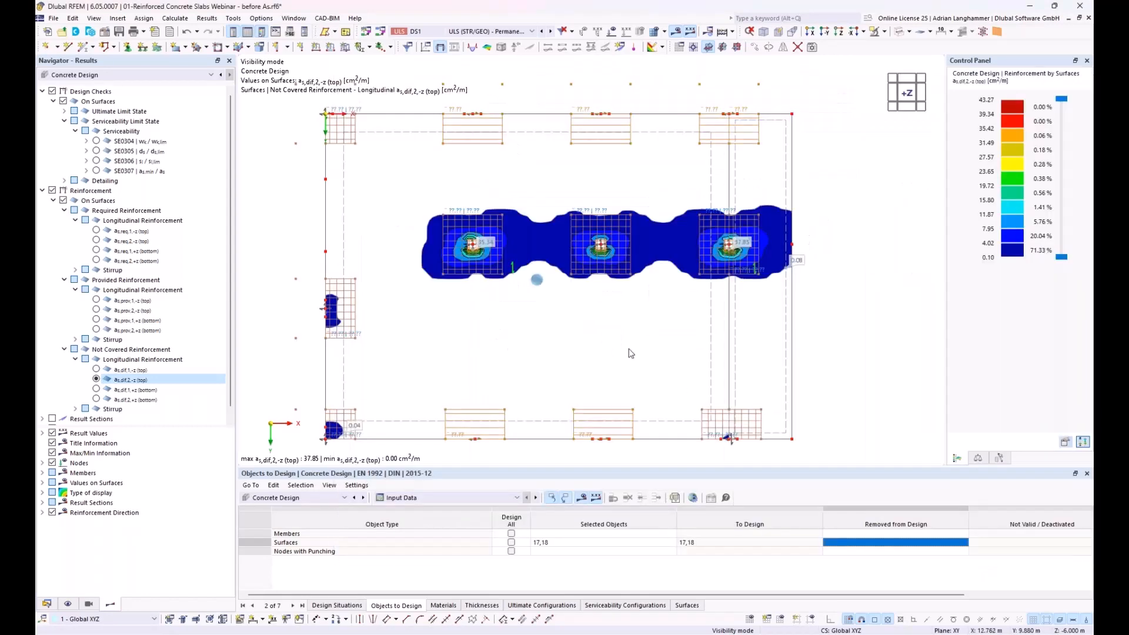
Remove the additional transverse reinforcement from corner reinforcement 13 at the slab origin and accept.
double_click(339, 147)
left_click(486, 318)
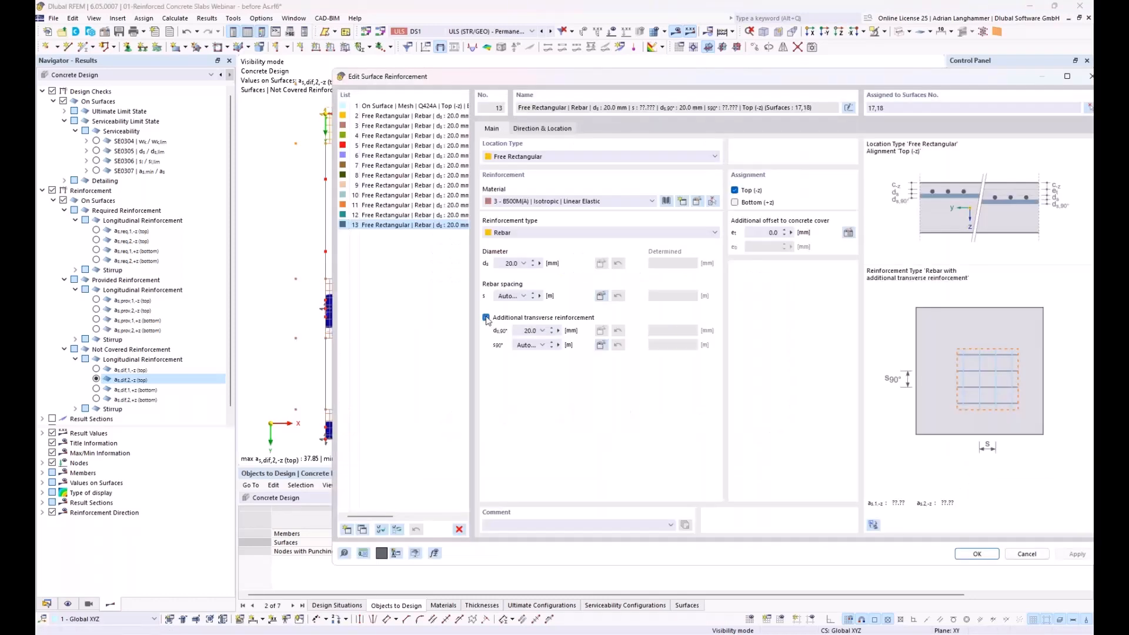
key("Return")
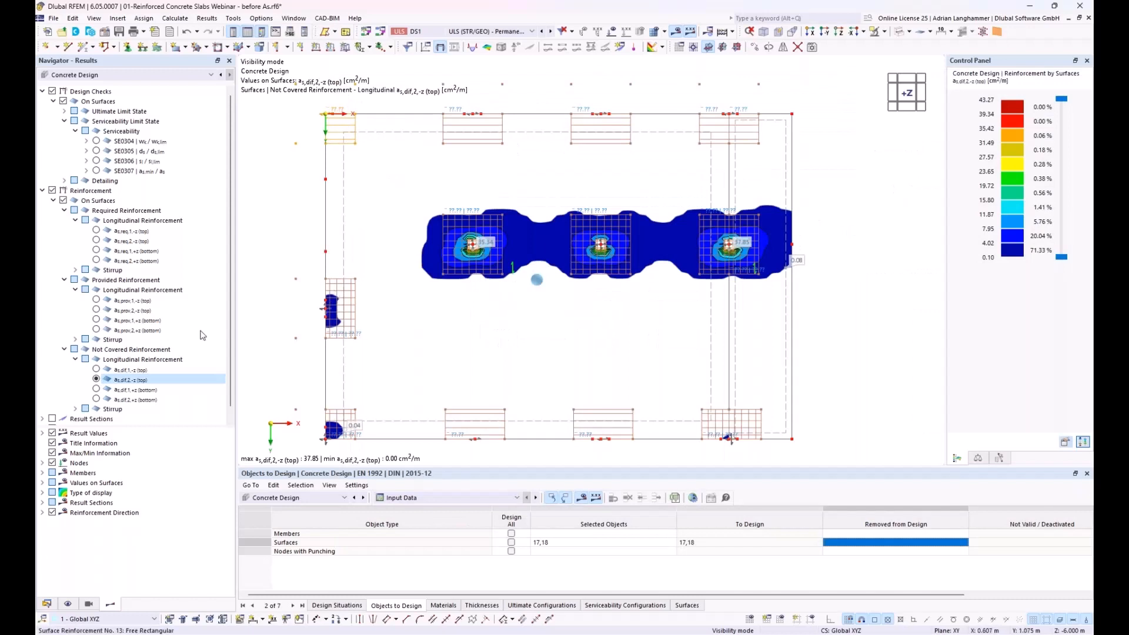
Compare the uncovered top reinforcement in both directions and remove the additional transverse reinforcement from reinforcements 11 and 12 along the short slab edge.
left_click(97, 370)
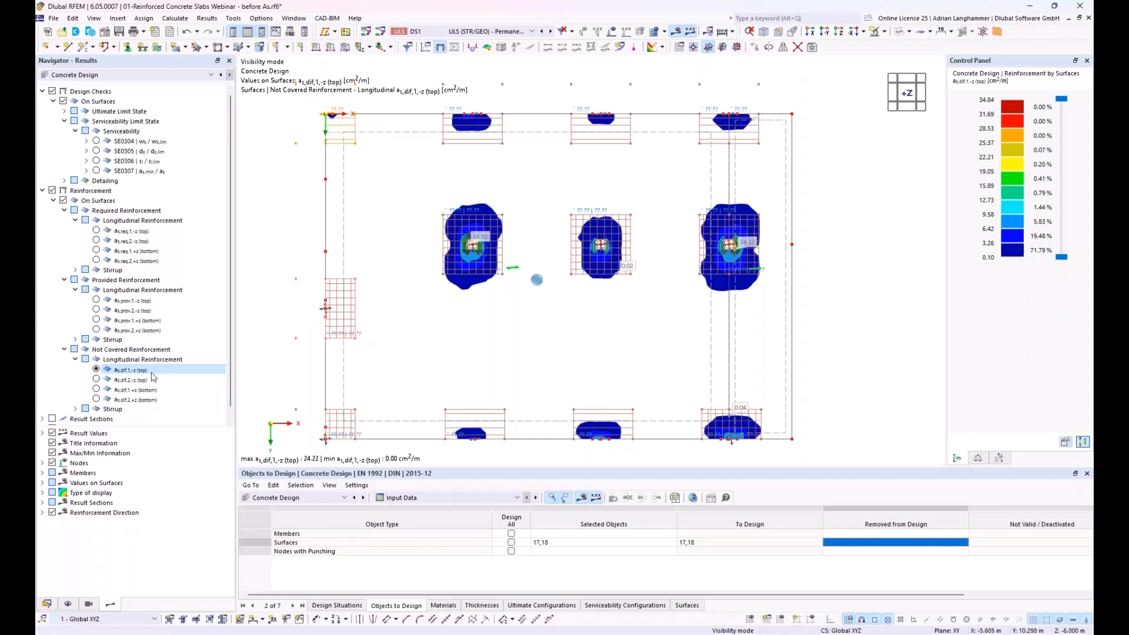
left_click(127, 381)
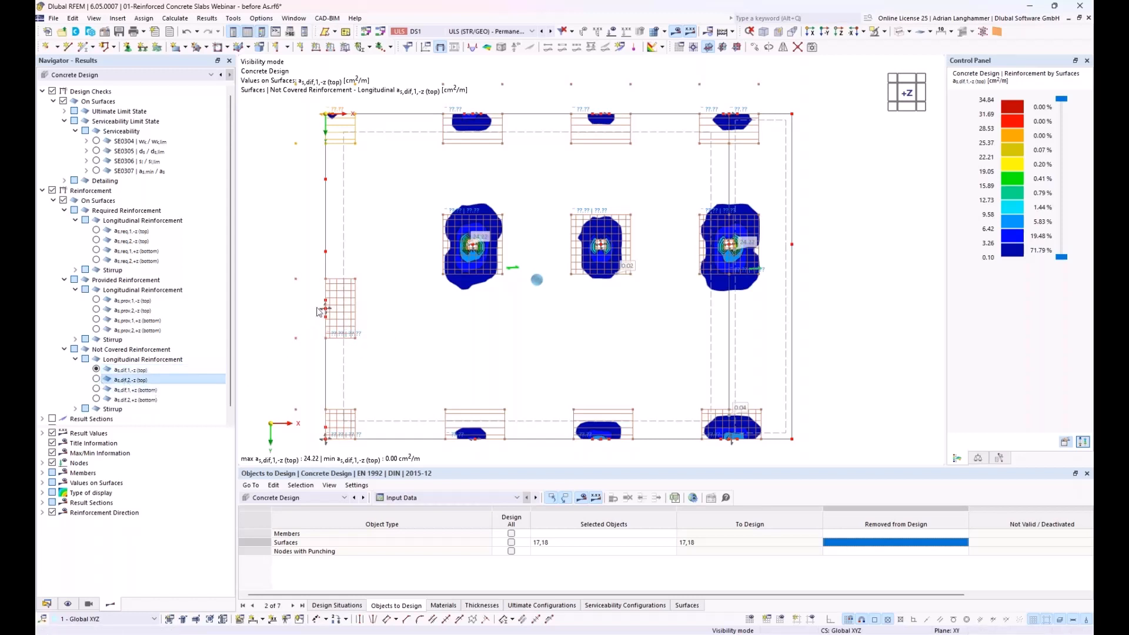
key("Up")
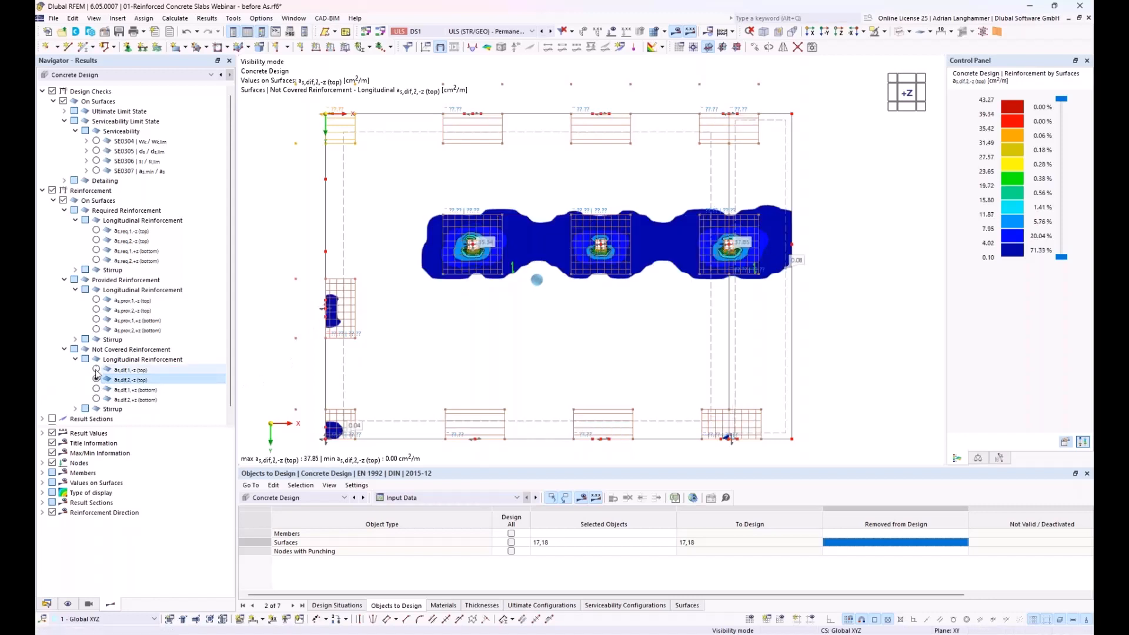
left_click(345, 307)
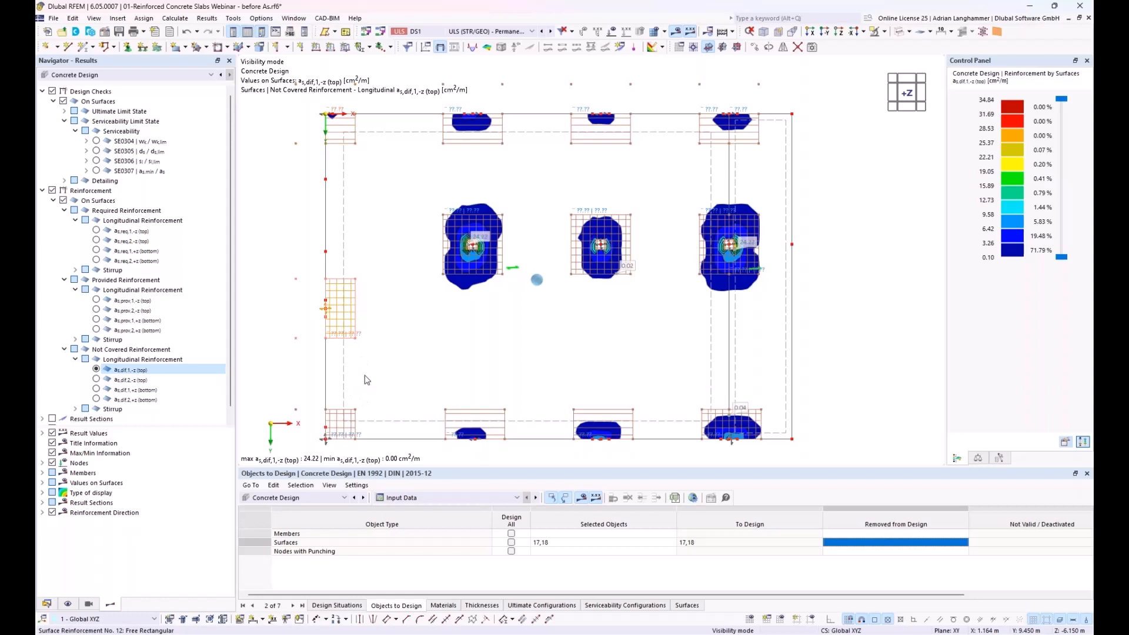
double_click(352, 416)
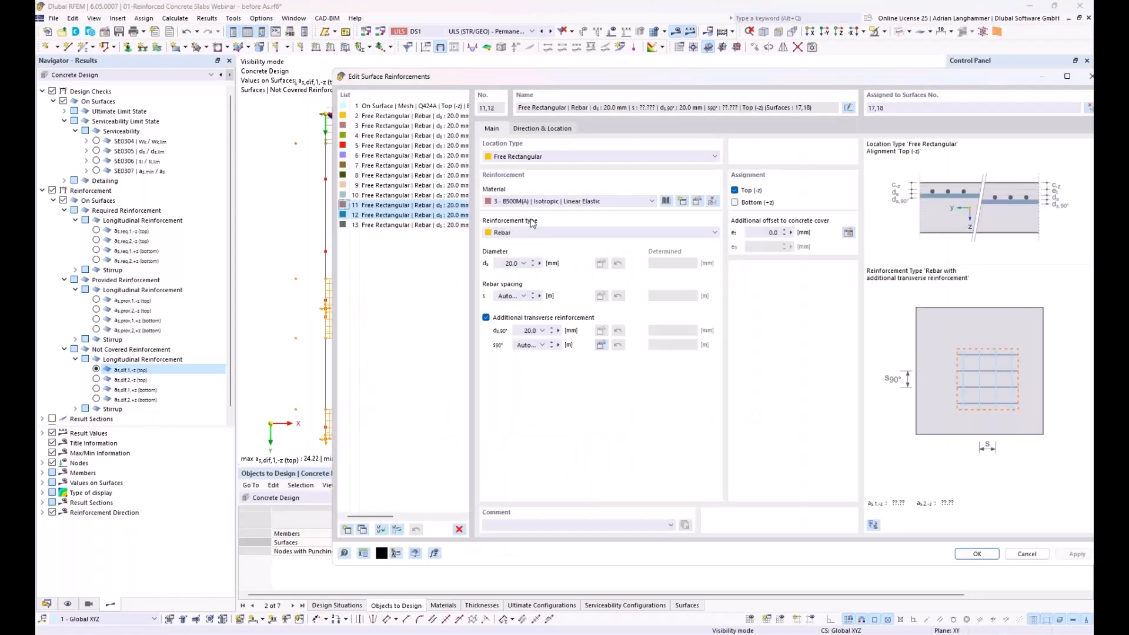
left_click(502, 320)
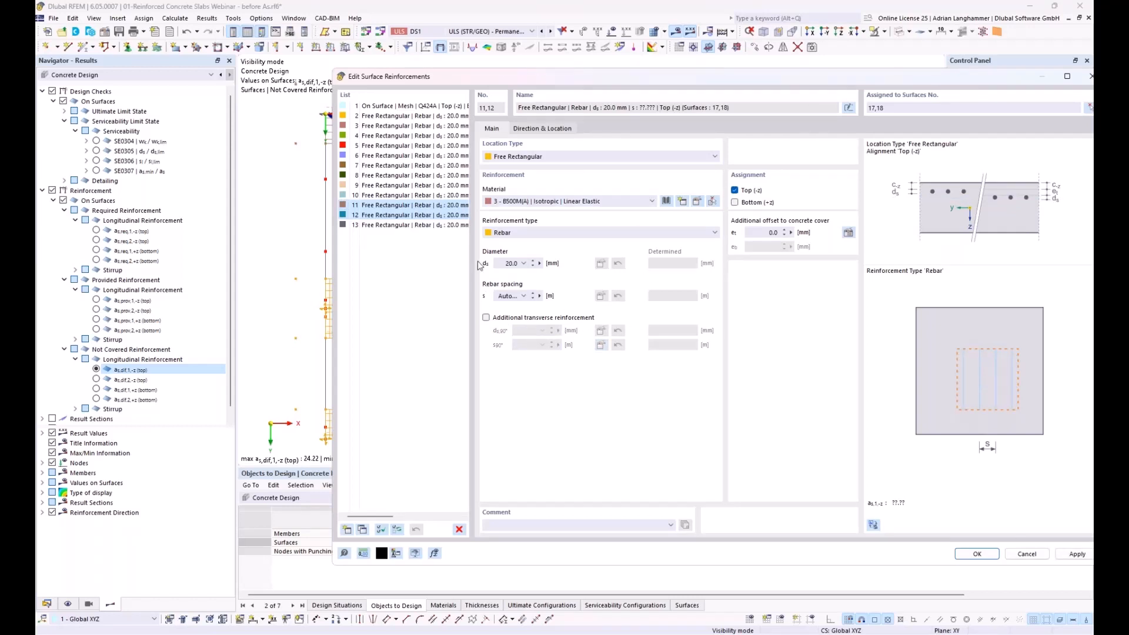
Set the reinforcement direction of reinforcements 11 and 12 to as,2 and accept.
left_click(542, 128)
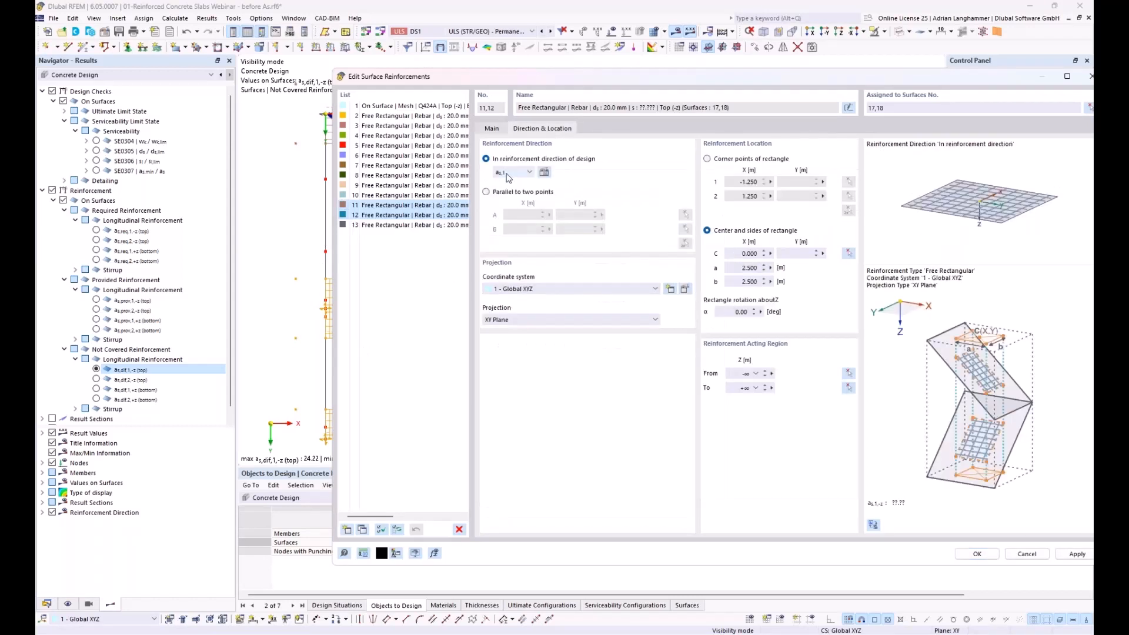
left_click(530, 173)
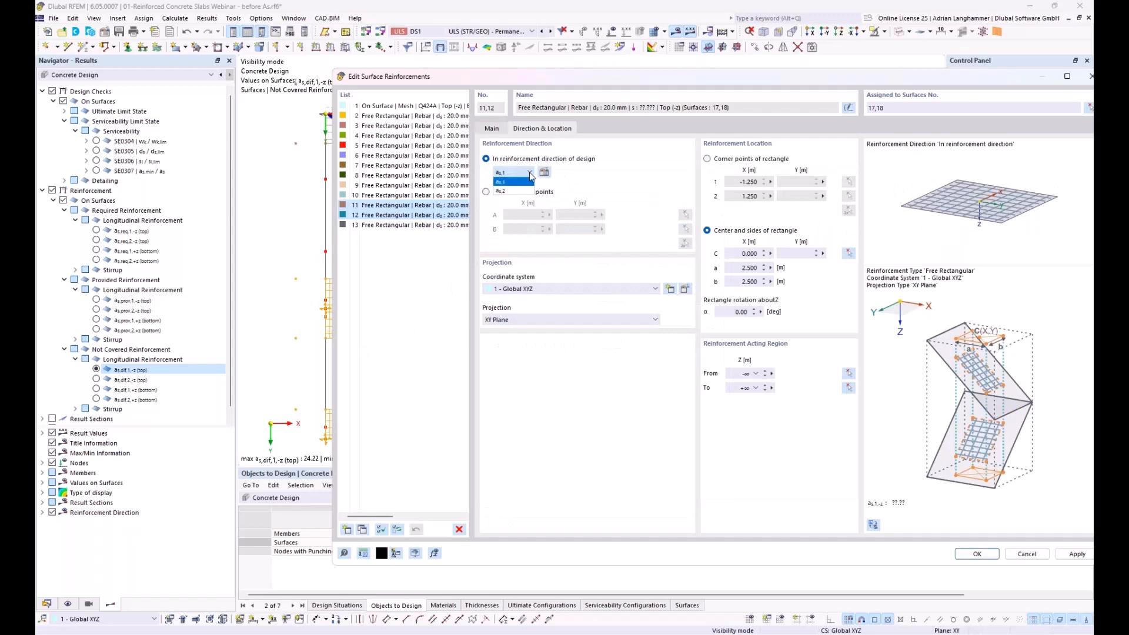
left_click(504, 191)
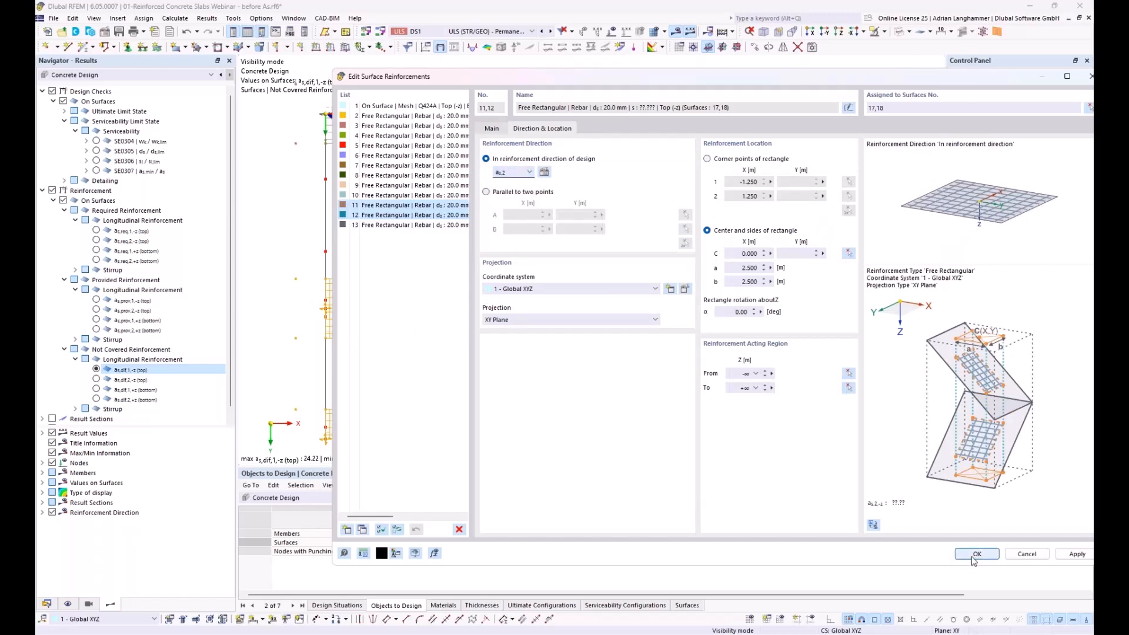
key("Return")
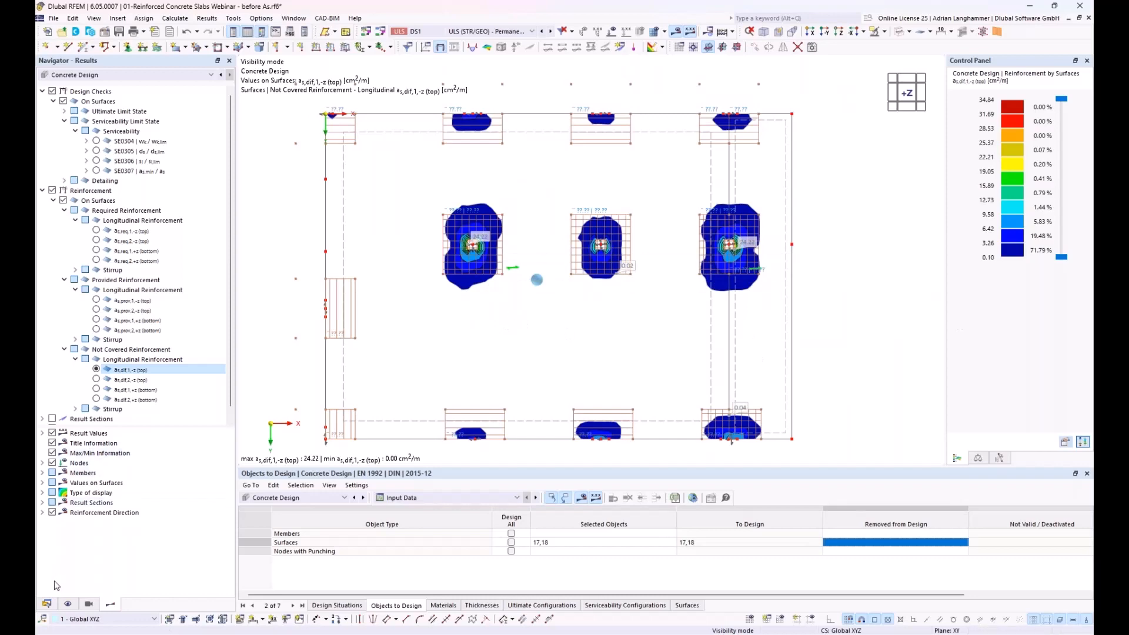
With as,dif,2,-z (top) displayed, create a new surface reinforcement with the Free Rectangular location type.
left_click(50, 604)
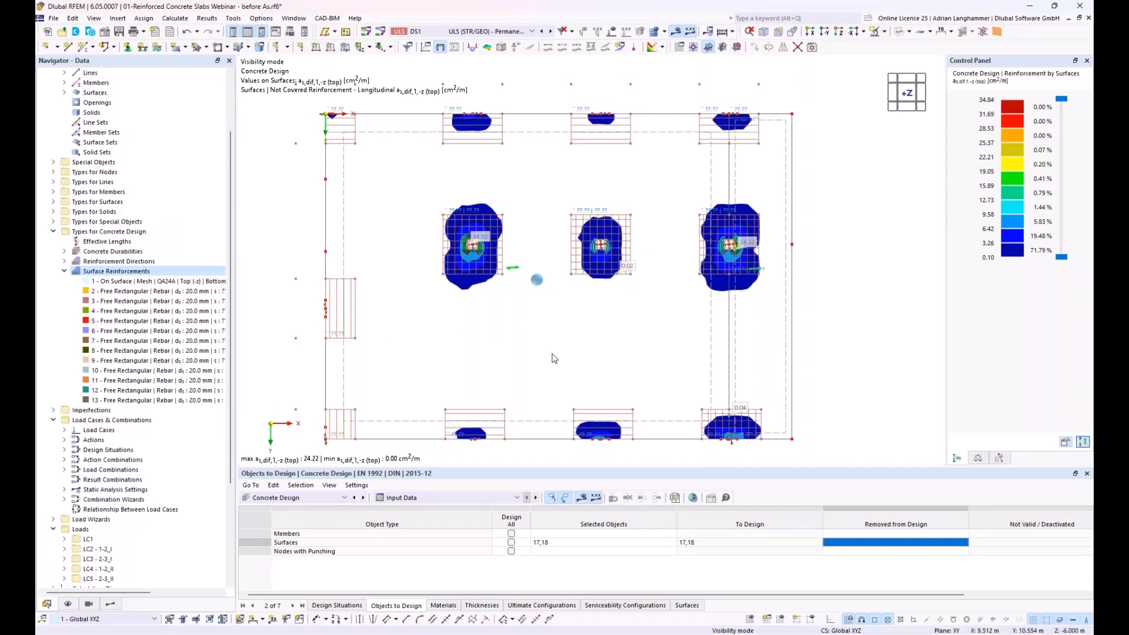
left_click(110, 604)
left_click(129, 380)
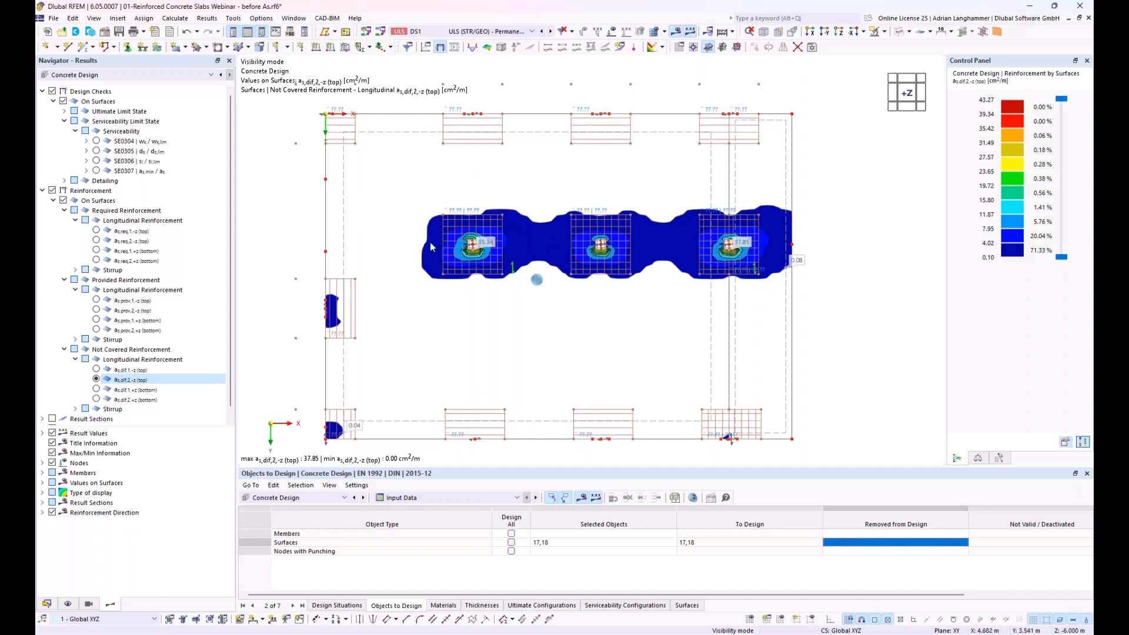
left_click(47, 604)
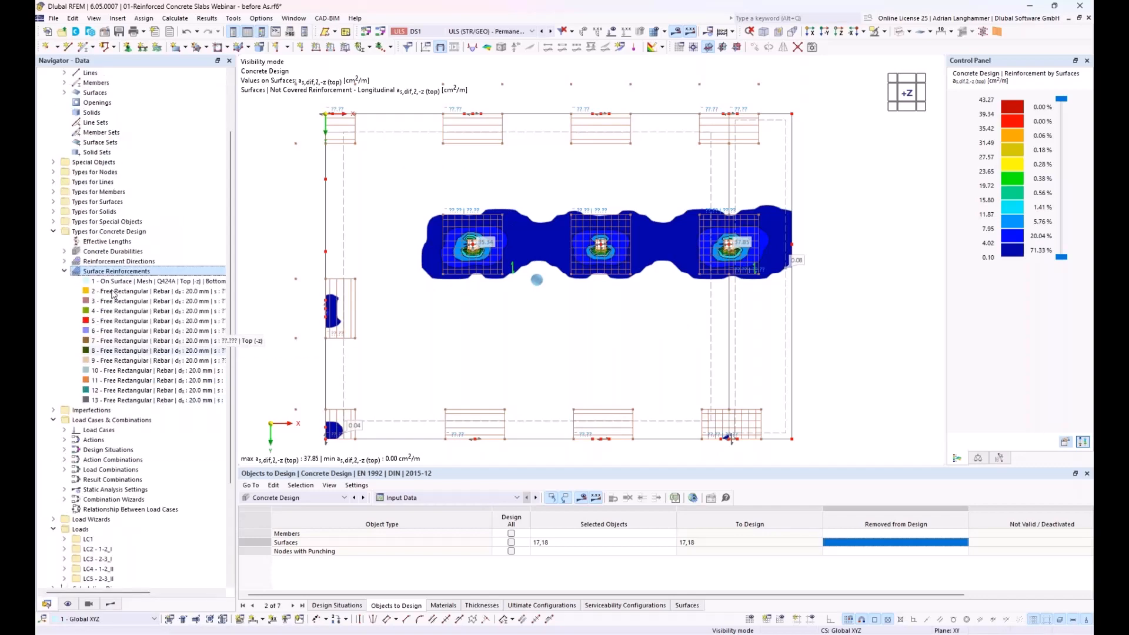
right_click(101, 274)
left_click(156, 291)
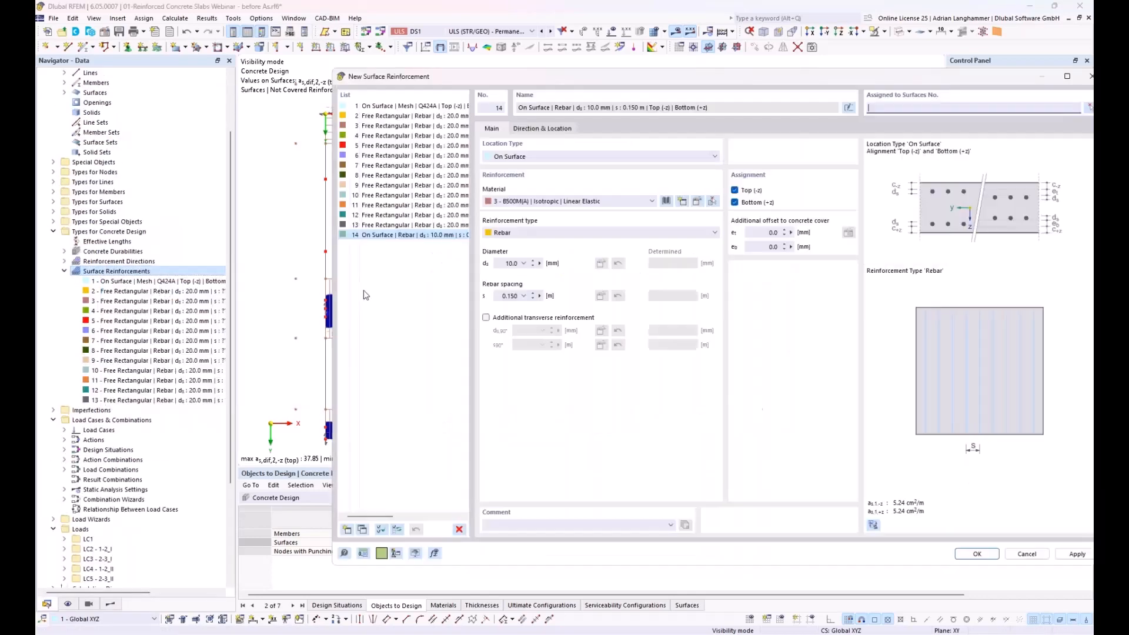
left_click(555, 156)
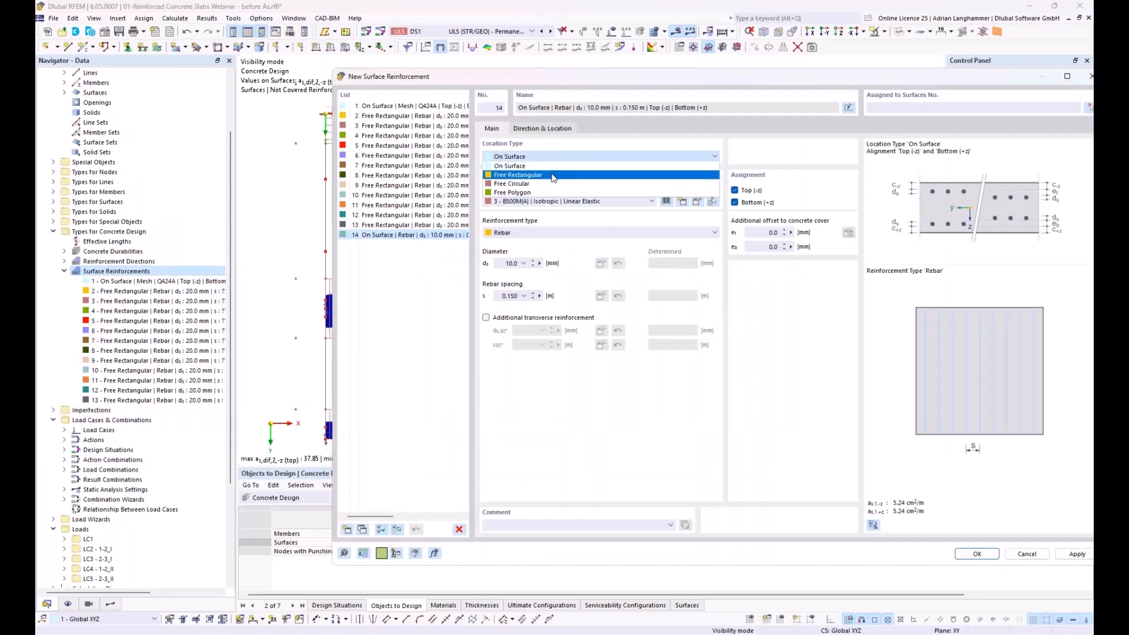
left_click(555, 171)
Assign the new free rectangular reinforcement to slab surfaces 17 and 18.
left_click_drag(564, 80, 345, 104)
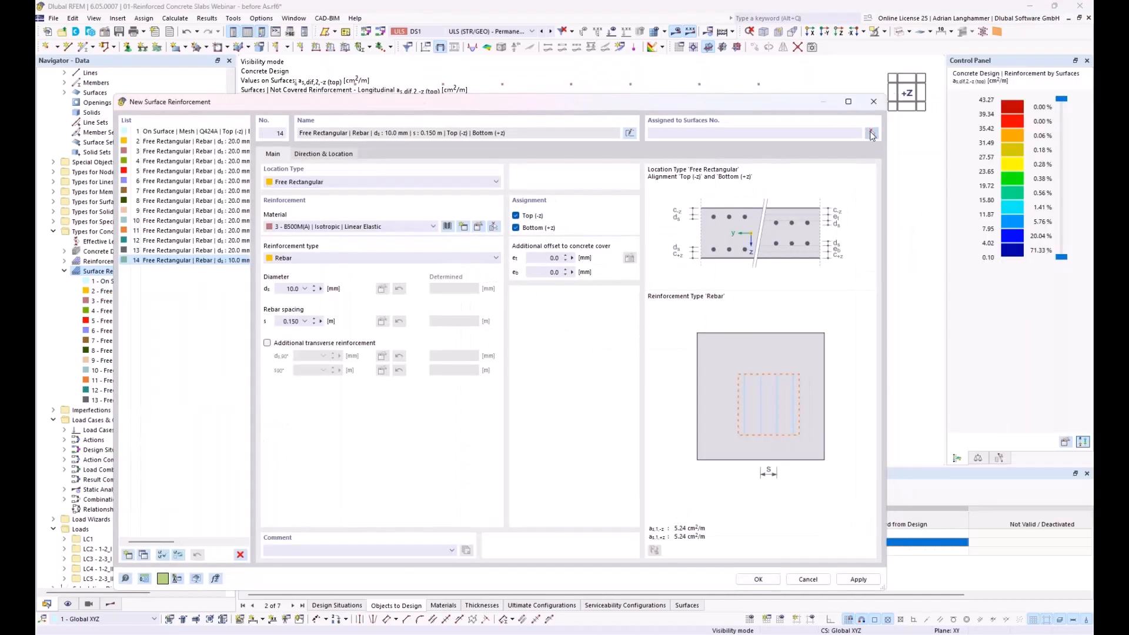
left_click(872, 133)
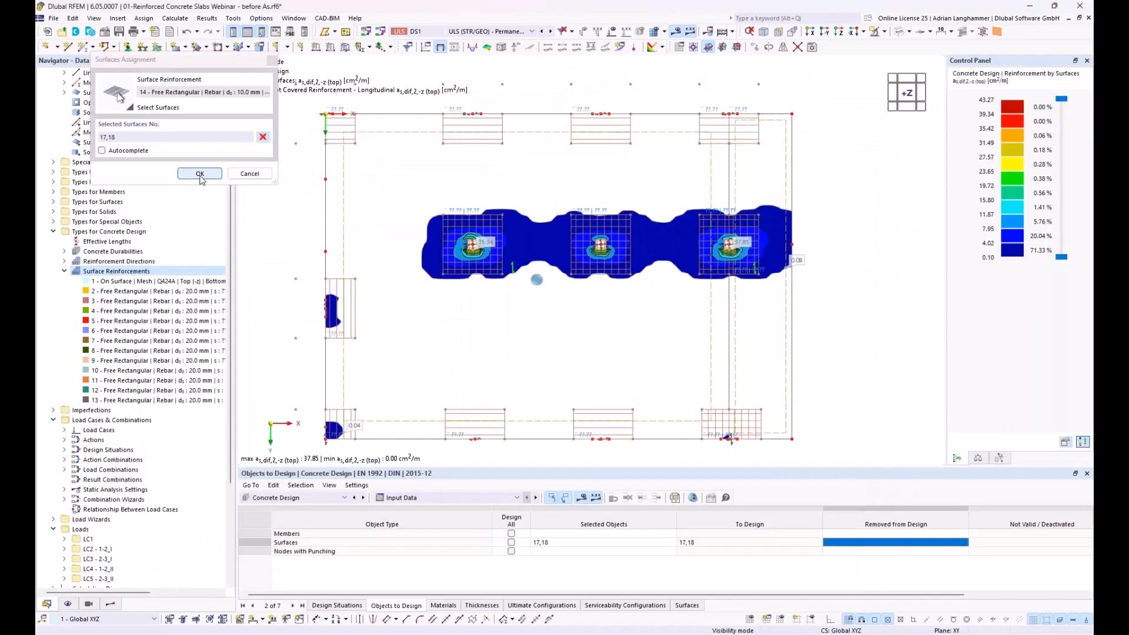
left_click(200, 173)
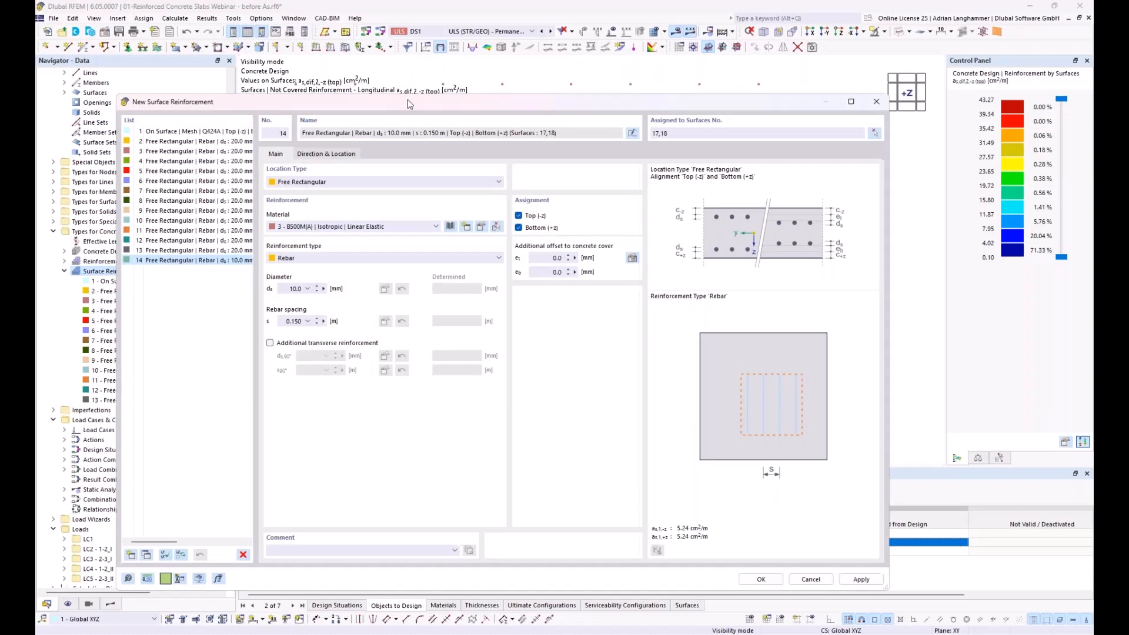
left_click_drag(408, 100, 461, 92)
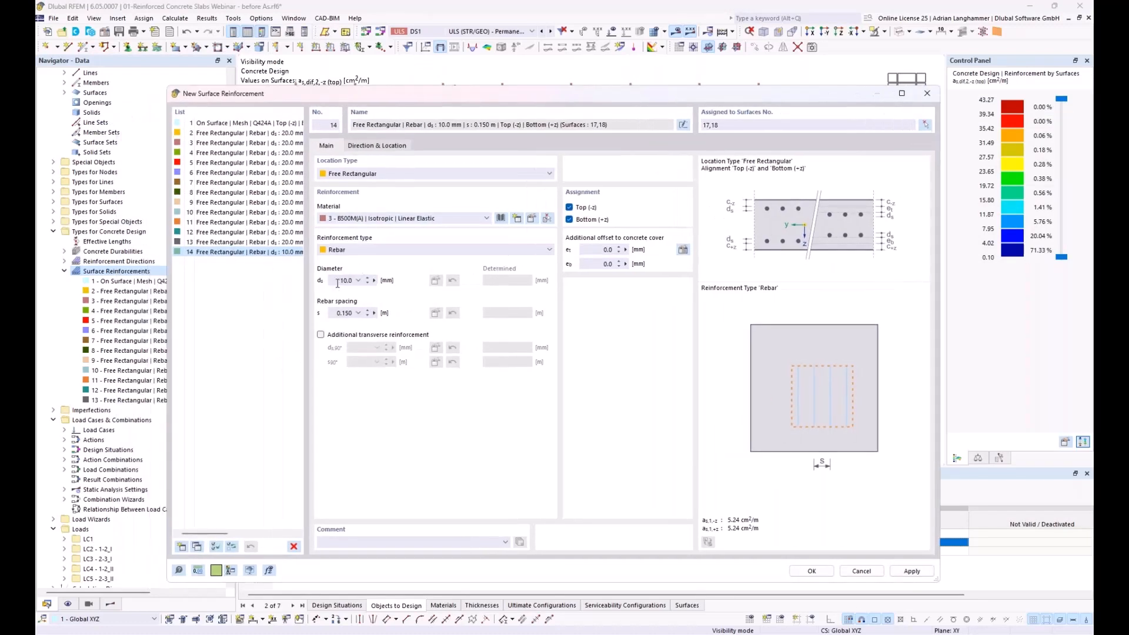
Set the new reinforcement's bar diameter to 12 mm and its rebar spacing to 0.10 m.
left_click_drag(338, 283, 369, 285)
type("12")
key("Tab")
type("0.10")
Add transverse reinforcement to the new free rectangular reinforcement and start entering its bar diameter.
left_click(320, 335)
double_click(364, 348)
type("1")
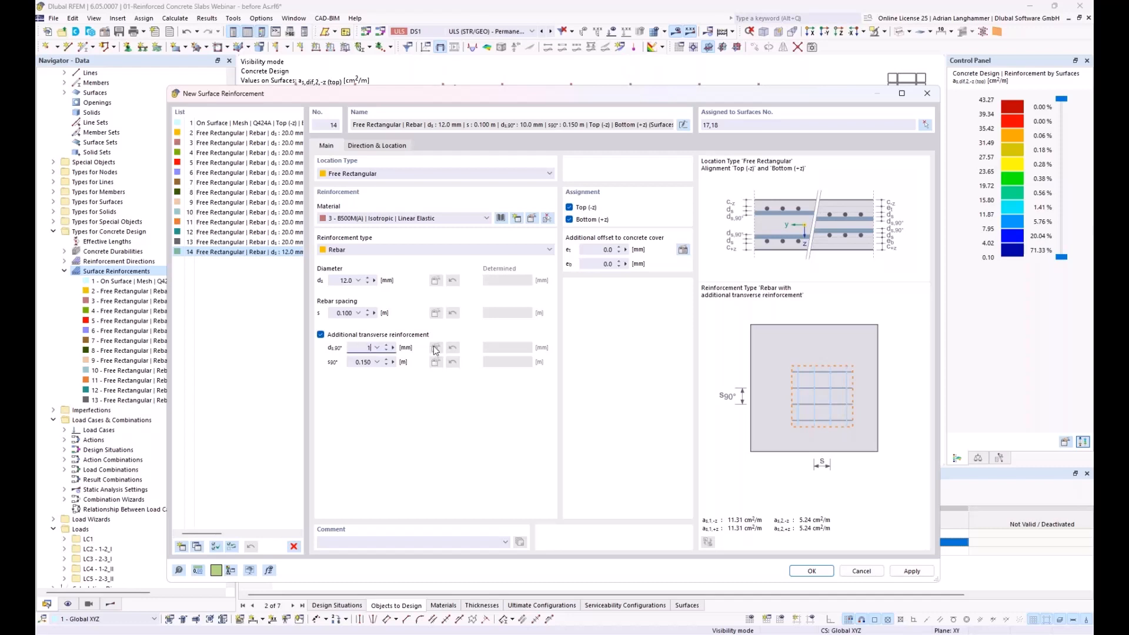
Set the new reinforcement's transverse rebars to 12 mm diameter and 10 m spacing, and assign it to the top (-z) only.
double_click(353, 363)
type("10")
left_click(362, 347)
left_click(376, 145)
left_click(326, 146)
Place the top reinforcement rectangle around the three columns with corners at X 3.5, Y 3 m and X 20, Y 8 m.
left_click(394, 147)
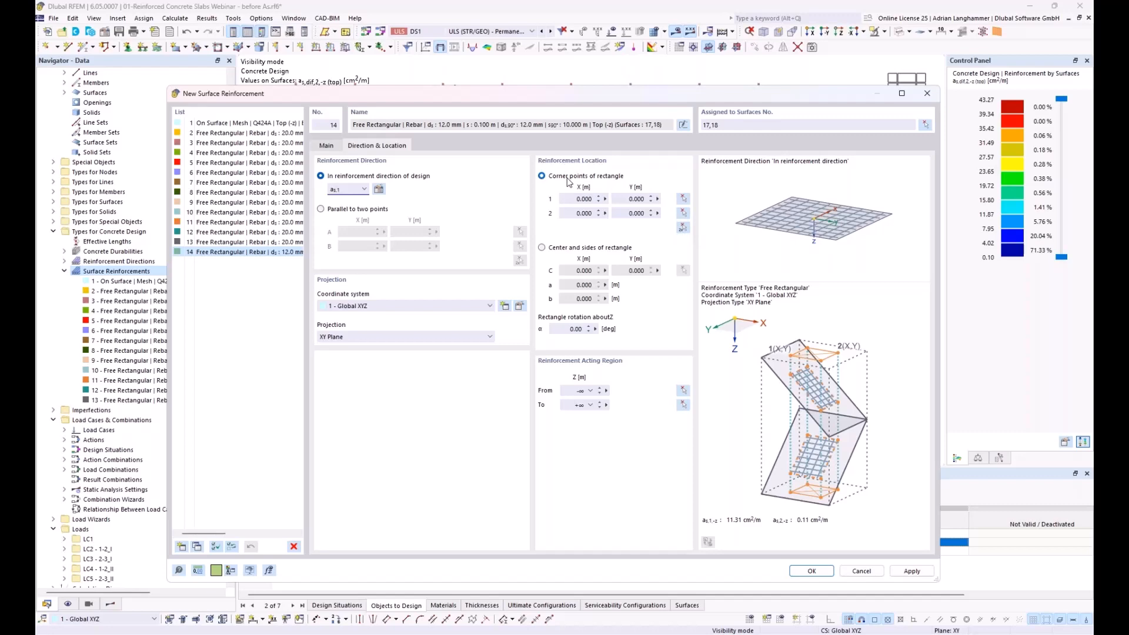
left_click(683, 228)
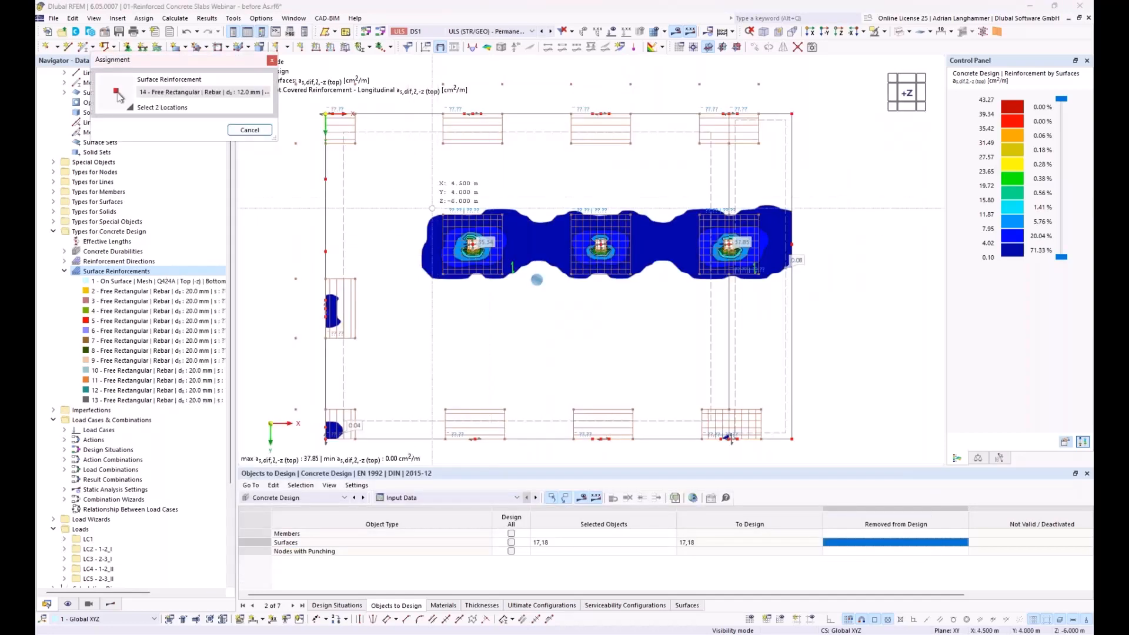
left_click(409, 184)
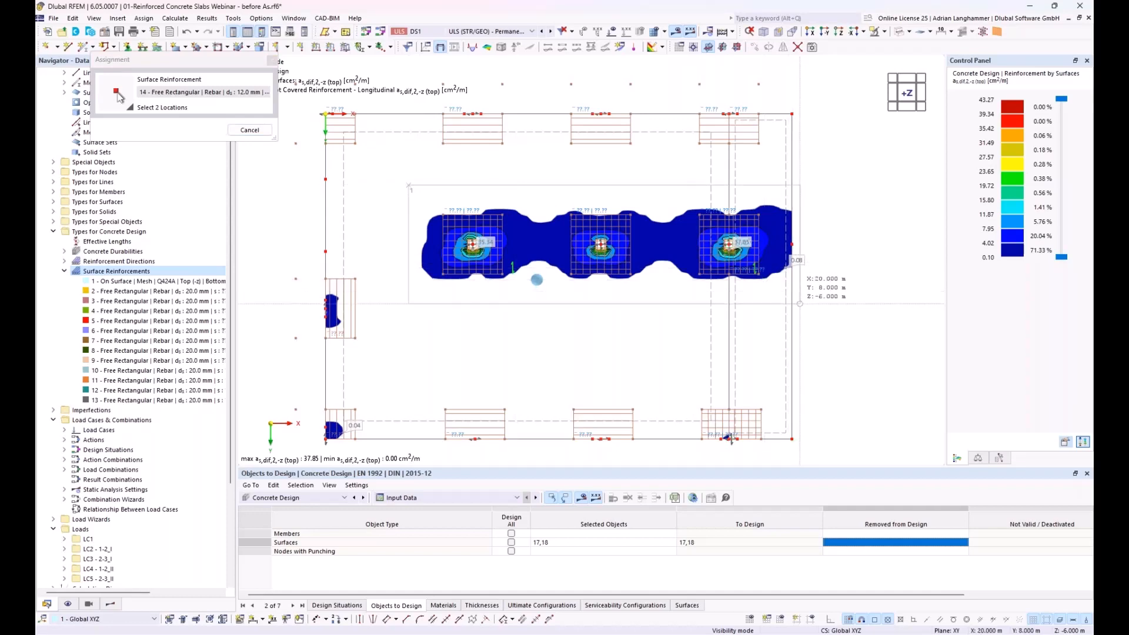
left_click(800, 303)
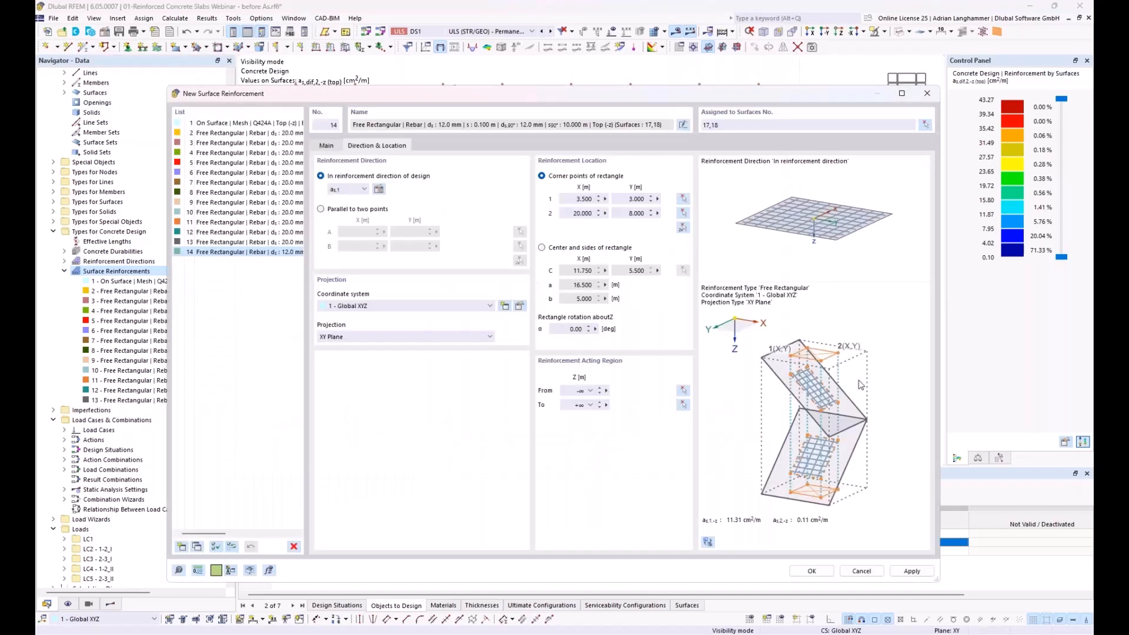
left_click(831, 571)
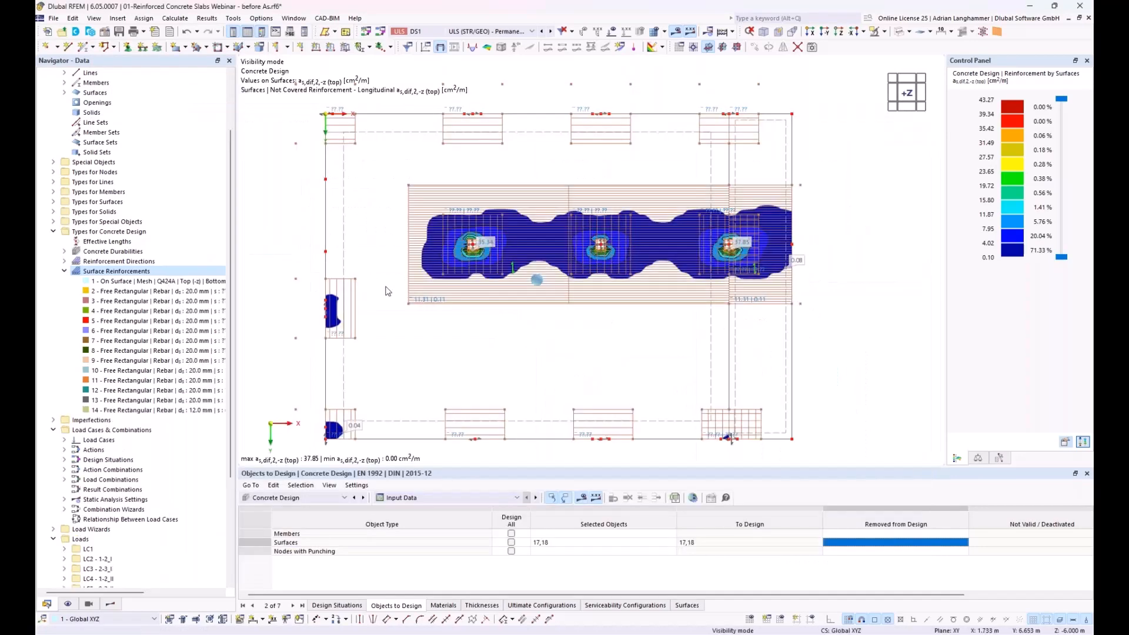
Correct the transverse rebar spacing of the rectangular reinforcement around the columns to 0.1 m.
middle_click_drag(450, 343, 464, 336)
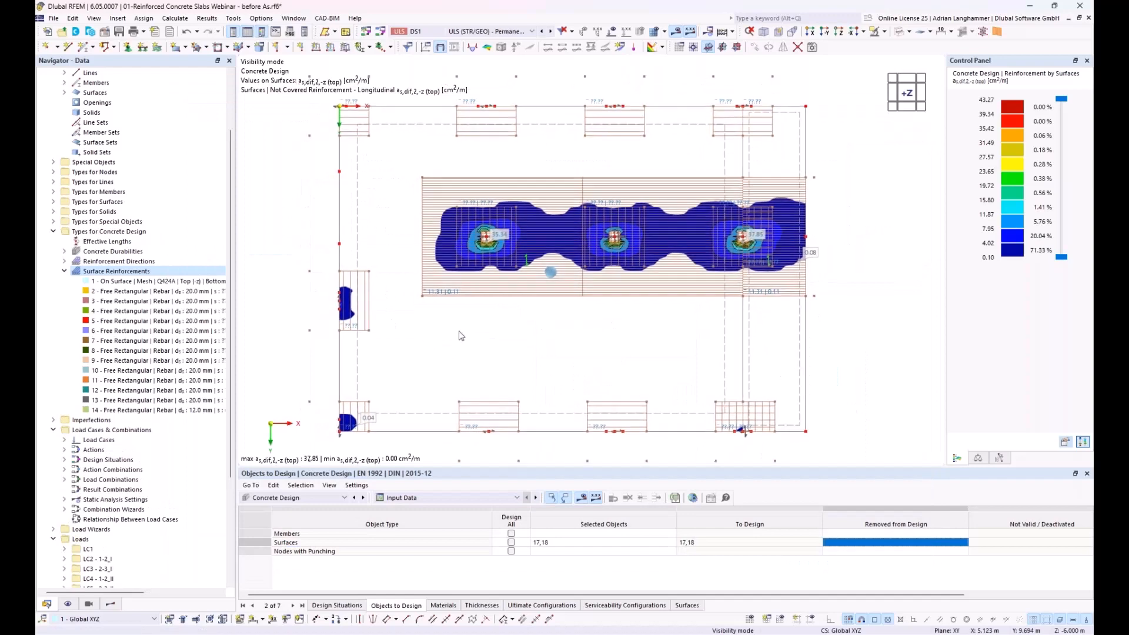
double_click(435, 287)
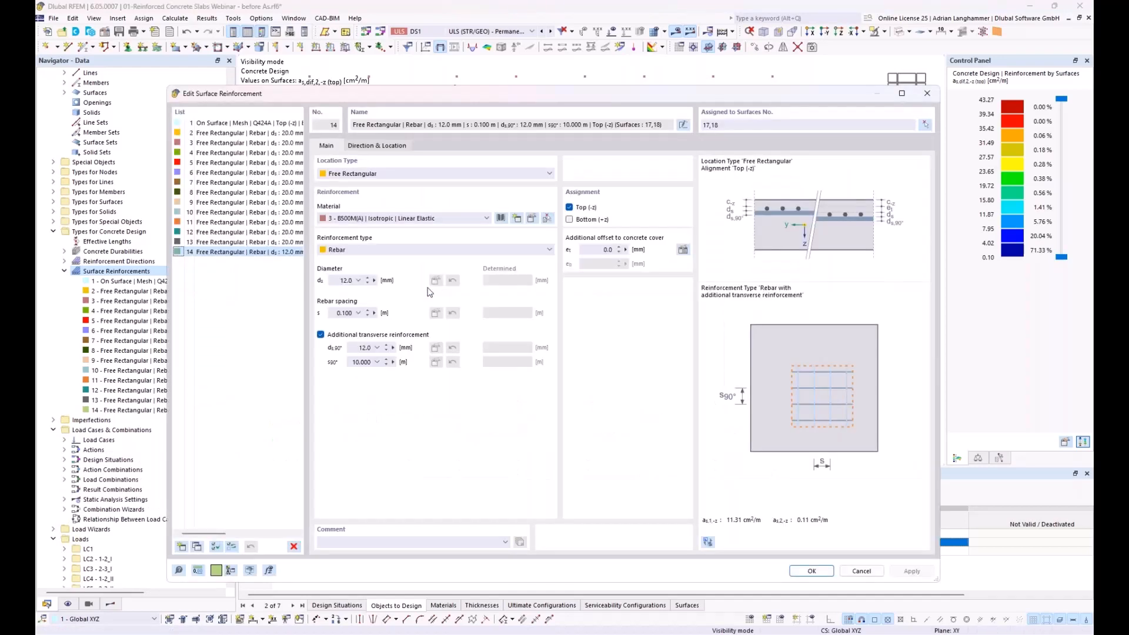
double_click(354, 362)
type("0,1")
left_click(804, 572)
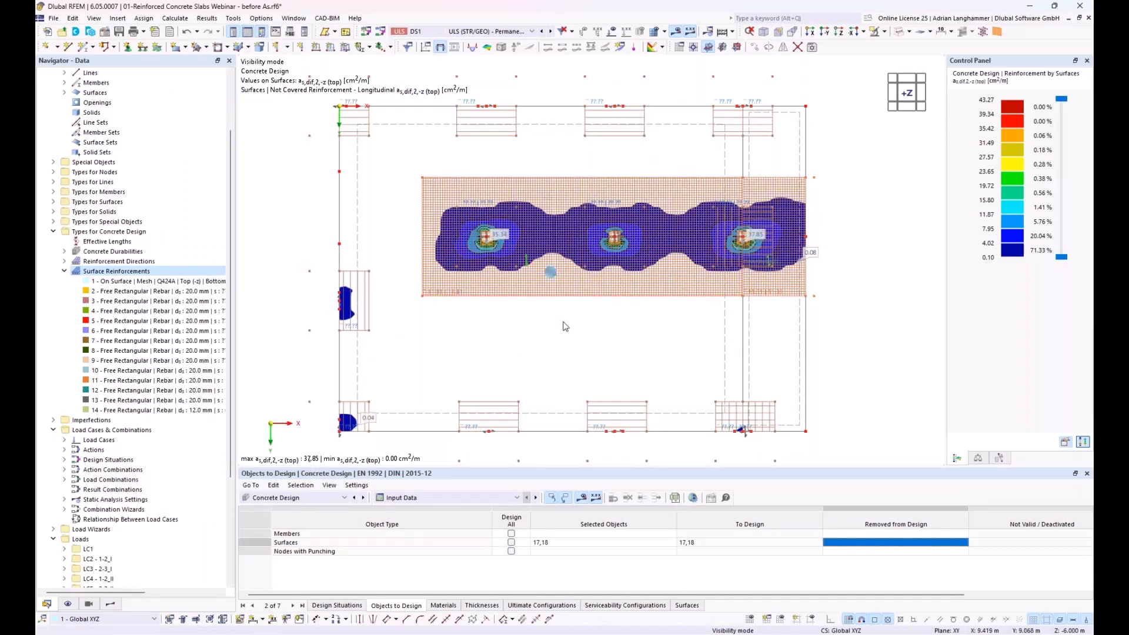
Compare the not covered longitudinal reinforcement at the slab's bottom in both directions, ending with the as,dif,1,+z result.
left_click(111, 605)
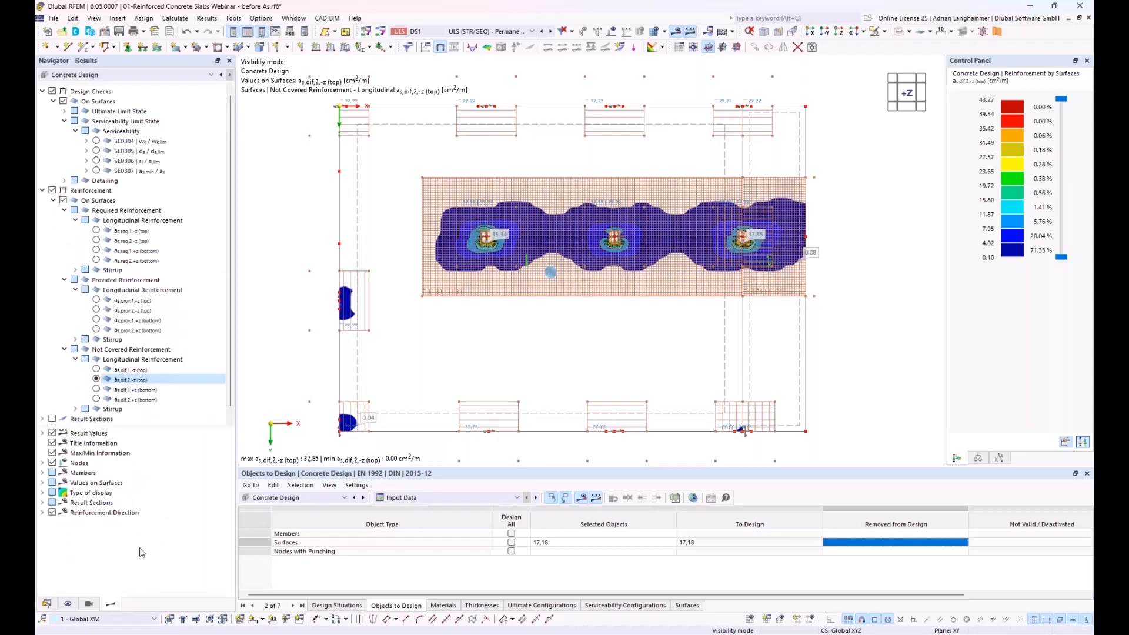
left_click(96, 390)
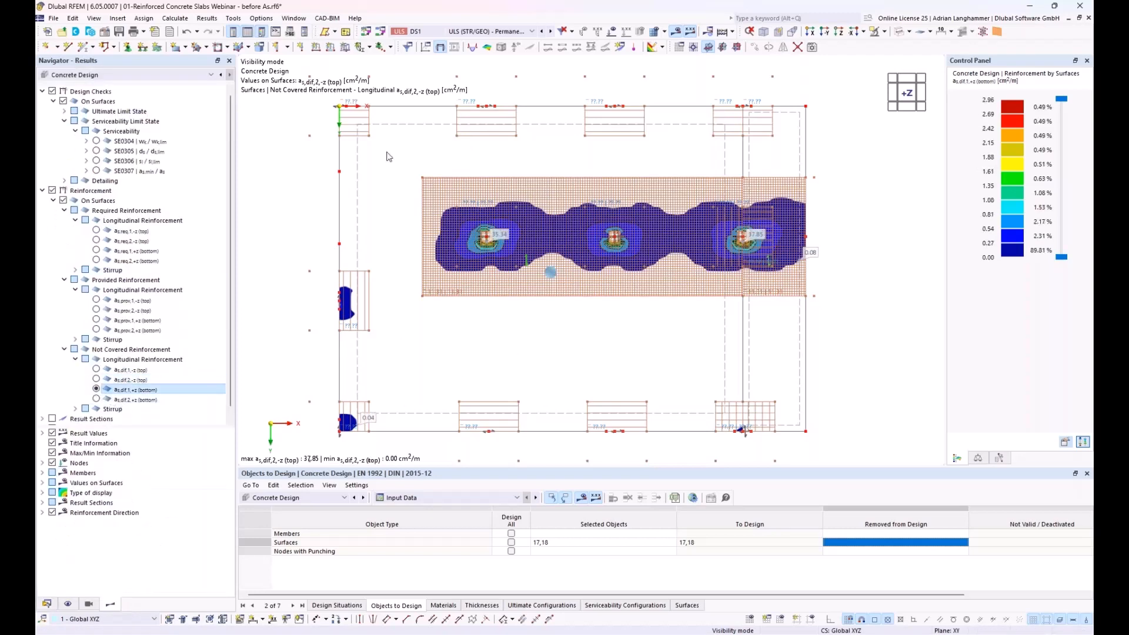
middle_click_drag(412, 407, 440, 414)
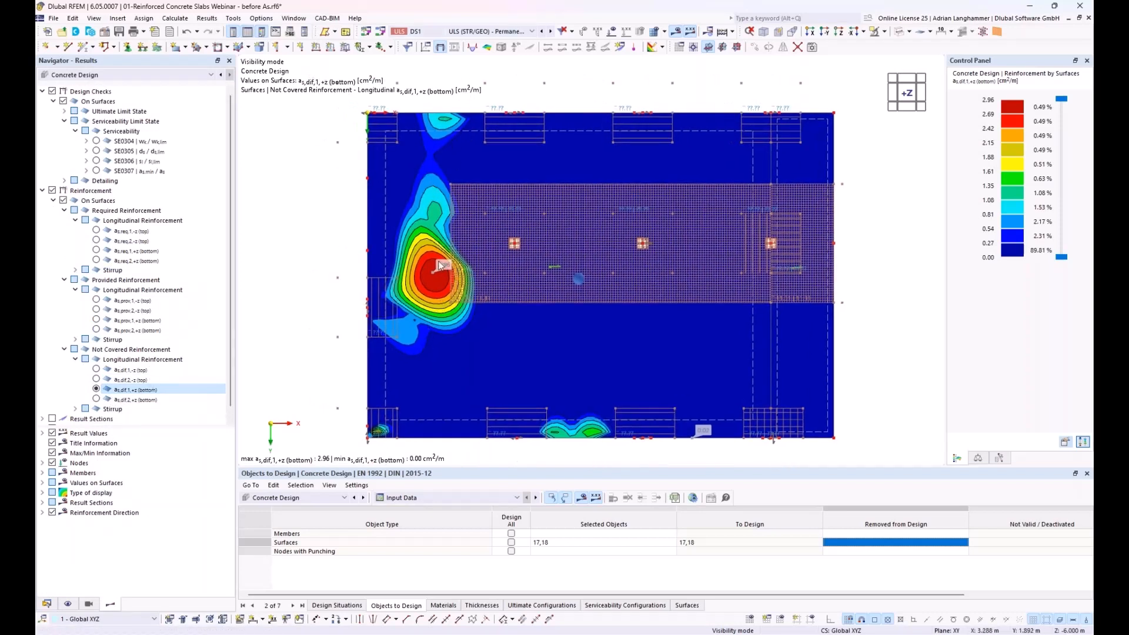
left_click(96, 400)
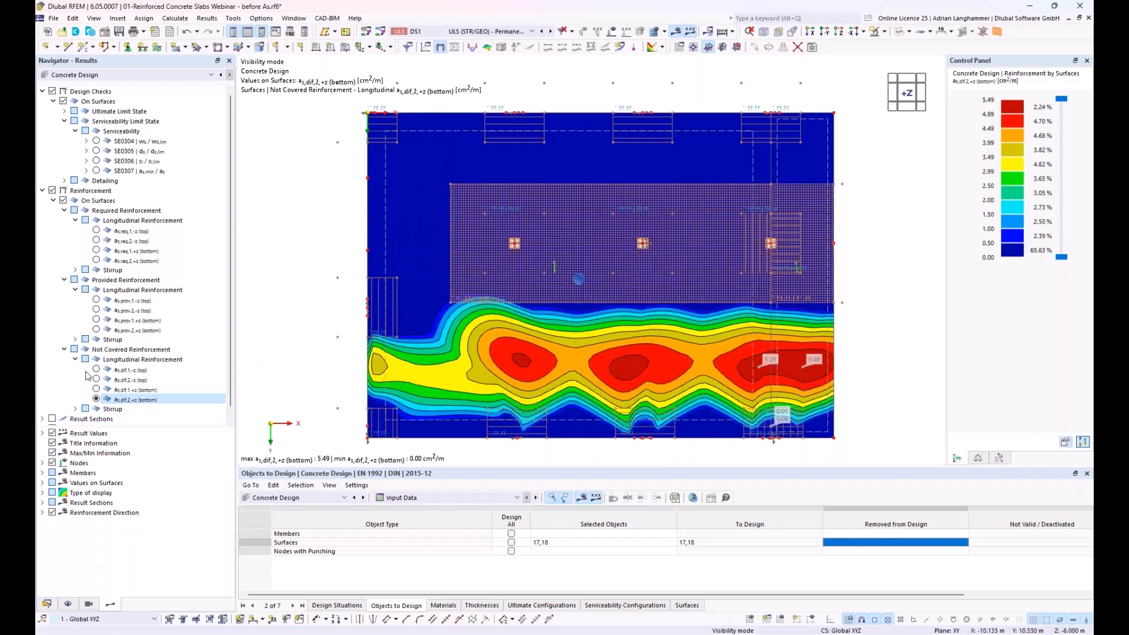
left_click(100, 390)
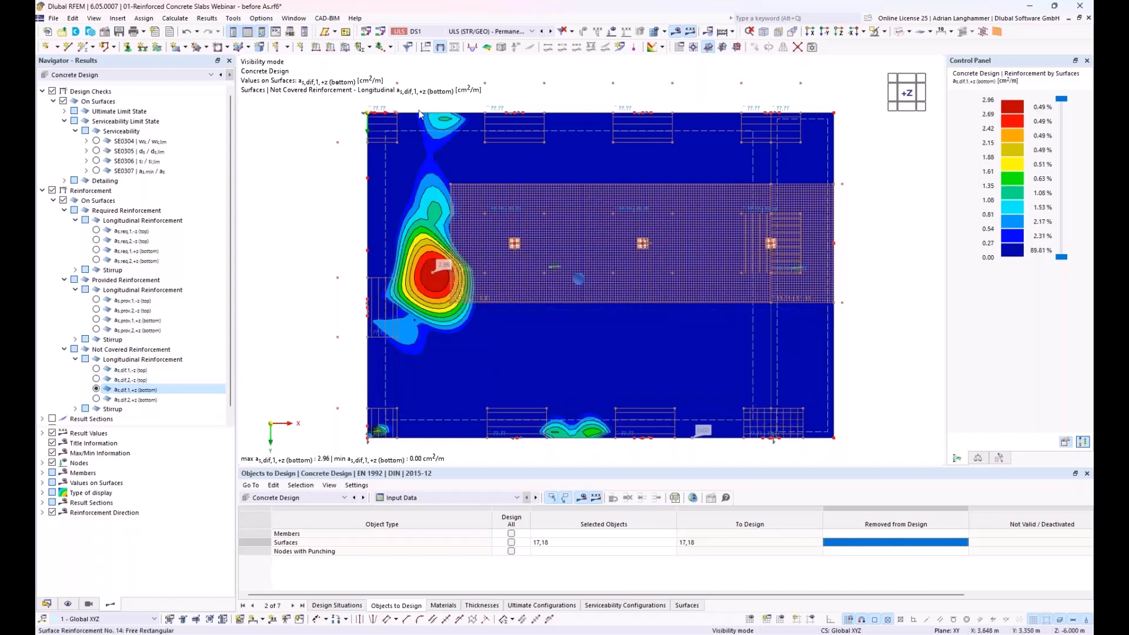
Duplicate surface reinforcement 14 and assign the copy to the bottom (+z) instead of the top.
left_click(47, 604)
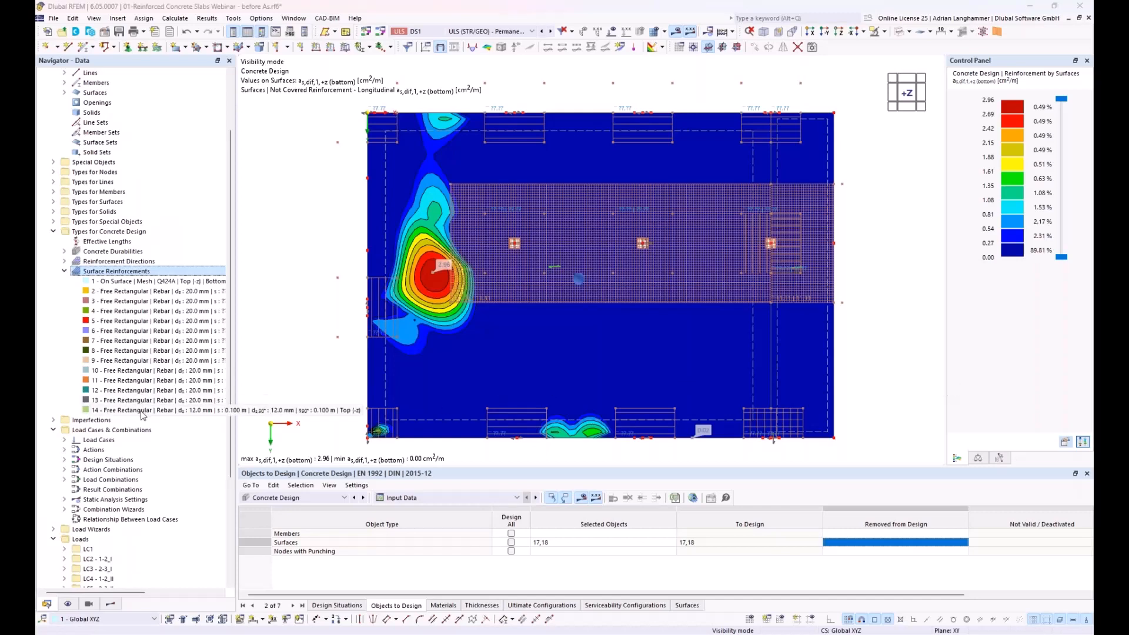
double_click(84, 410)
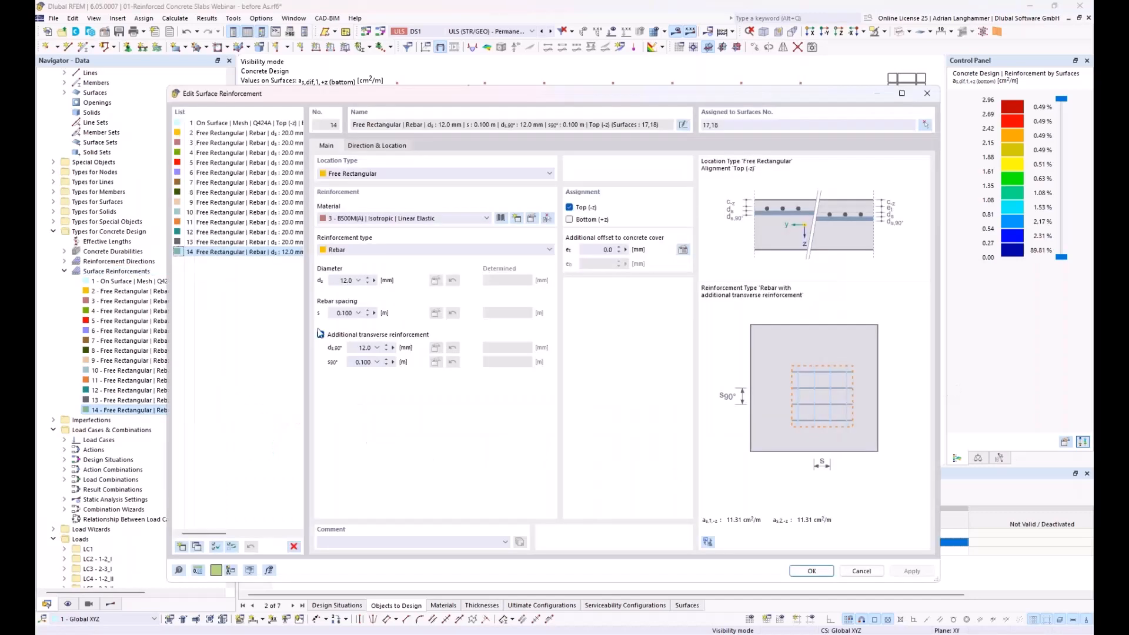
left_click(197, 546)
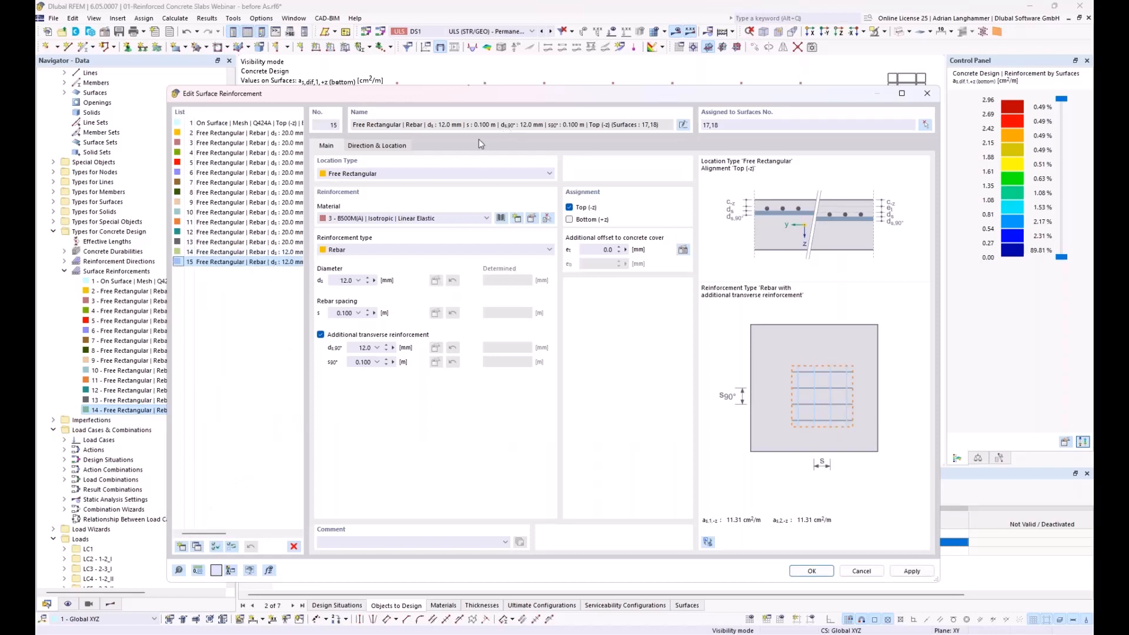
left_click(569, 207)
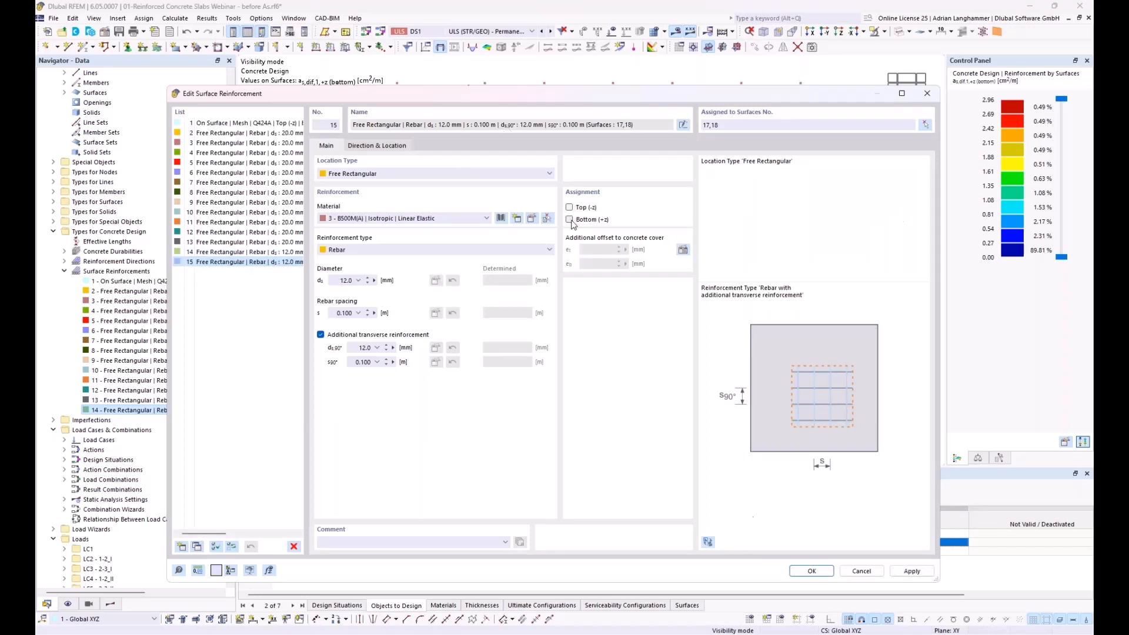
left_click(569, 220)
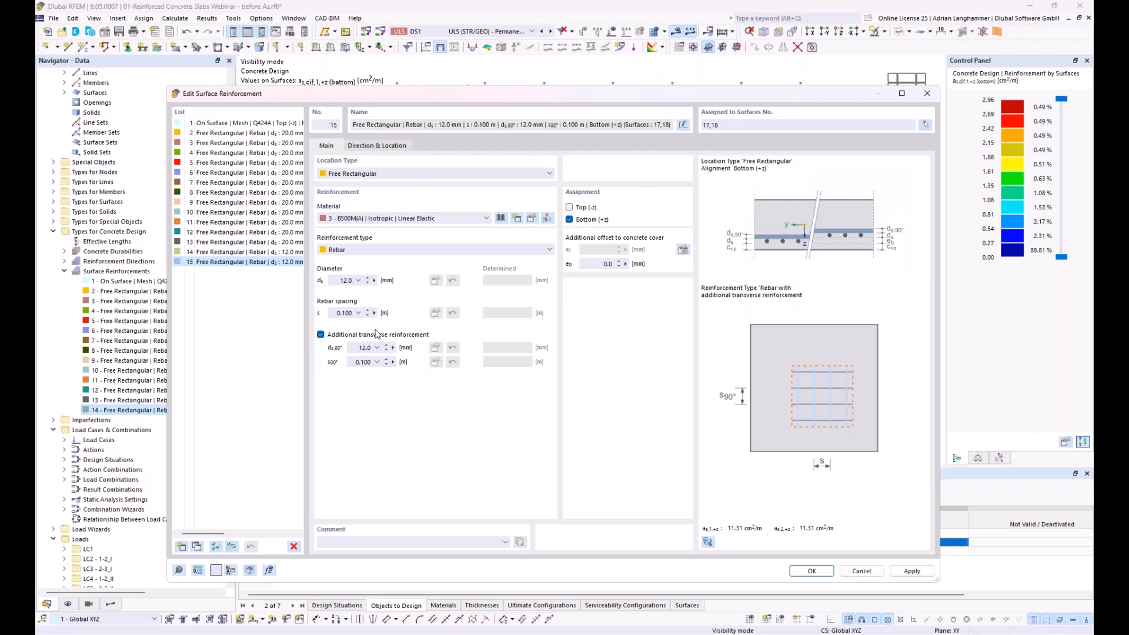
Set the copied reinforcement to 10 mm diameter at 0.15 m spacing and disable its additional transverse reinforcement.
double_click(342, 280)
type("10")
double_click(358, 313)
type("0,15")
left_click(320, 335)
Place the bottom reinforcement rectangle from X 6.2, Y 0 m to X 0, Y 13.7 m and apply it.
left_click(388, 146)
left_click(682, 229)
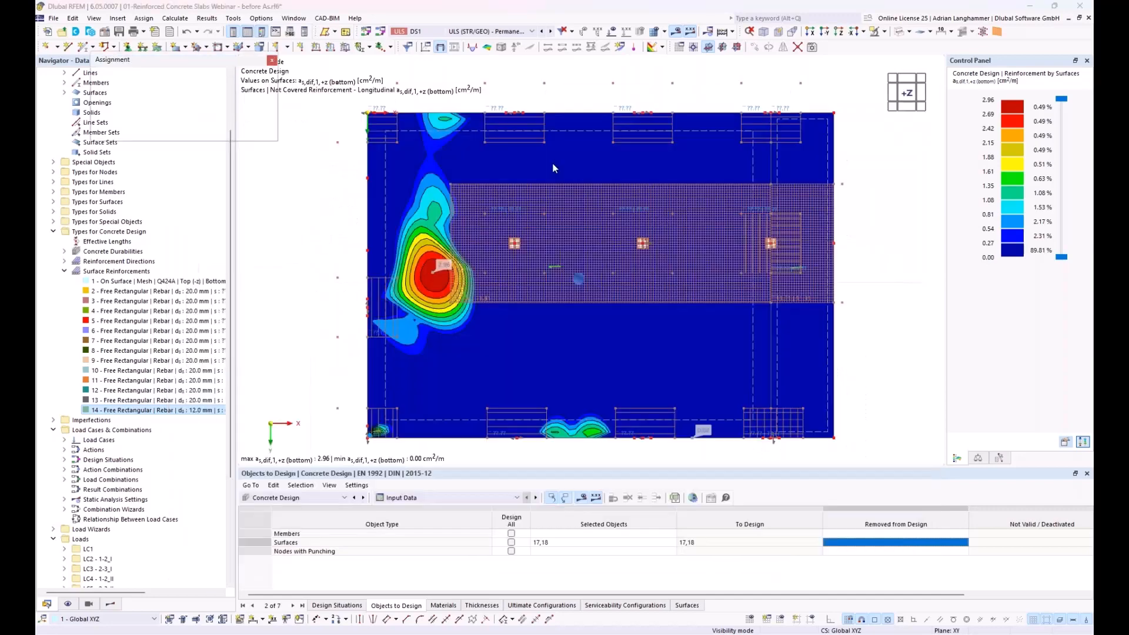
left_click(515, 113)
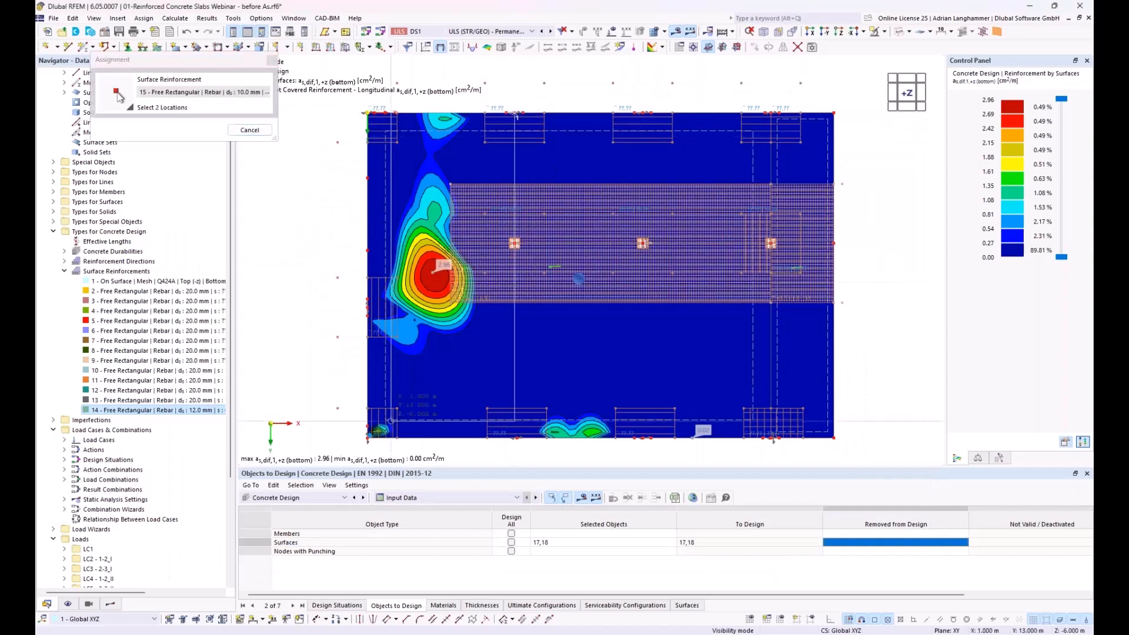
left_click(367, 438)
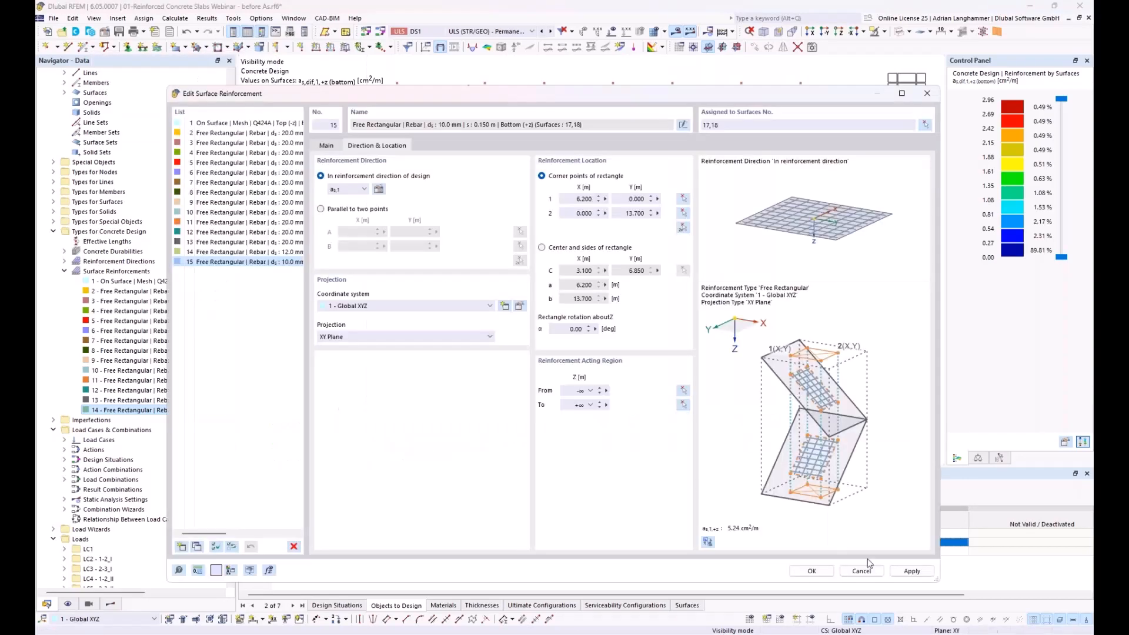
left_click(912, 574)
Duplicate bottom reinforcement 15, set the rebar spacing to 0.3 m, and enable additional transverse reinforcement with 0.1 m spacing.
mouse_move(532, 101)
left_mouse_down()
mouse_move(541, 330)
mouse_move(568, 402)
mouse_move(524, 106)
left_mouse_up()
left_click(190, 551)
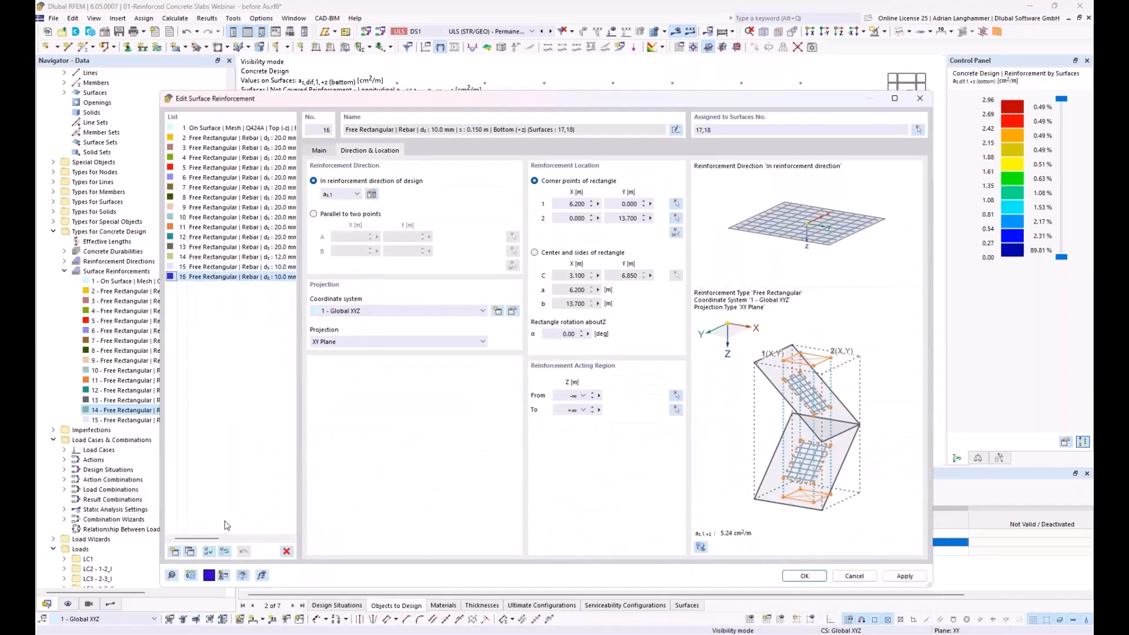
left_click(320, 151)
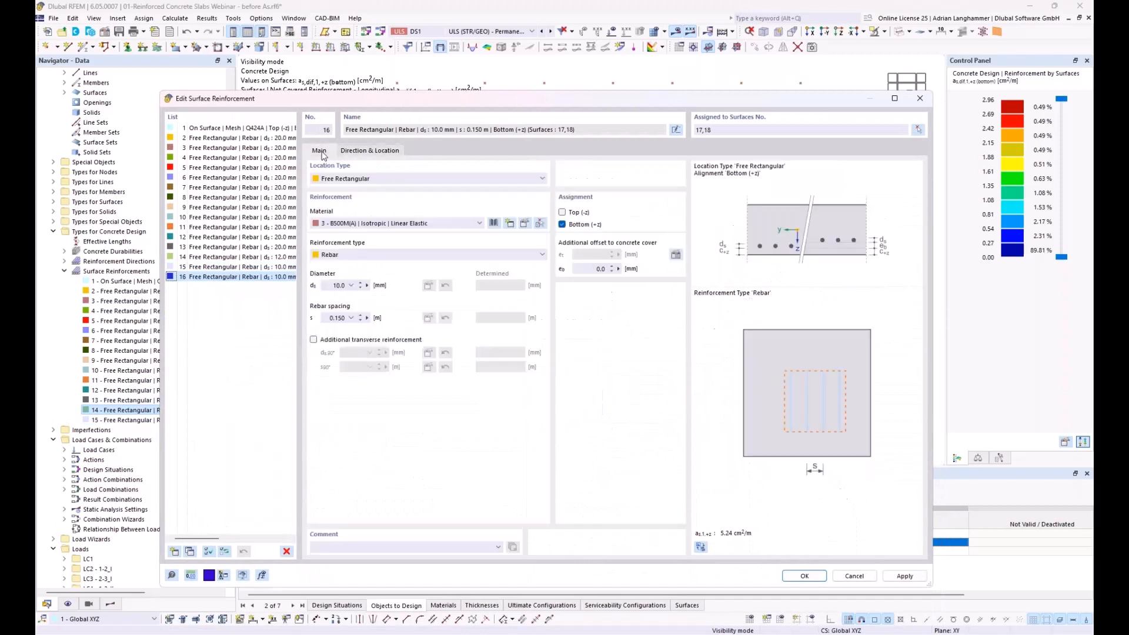
left_click(313, 340)
double_click(339, 285)
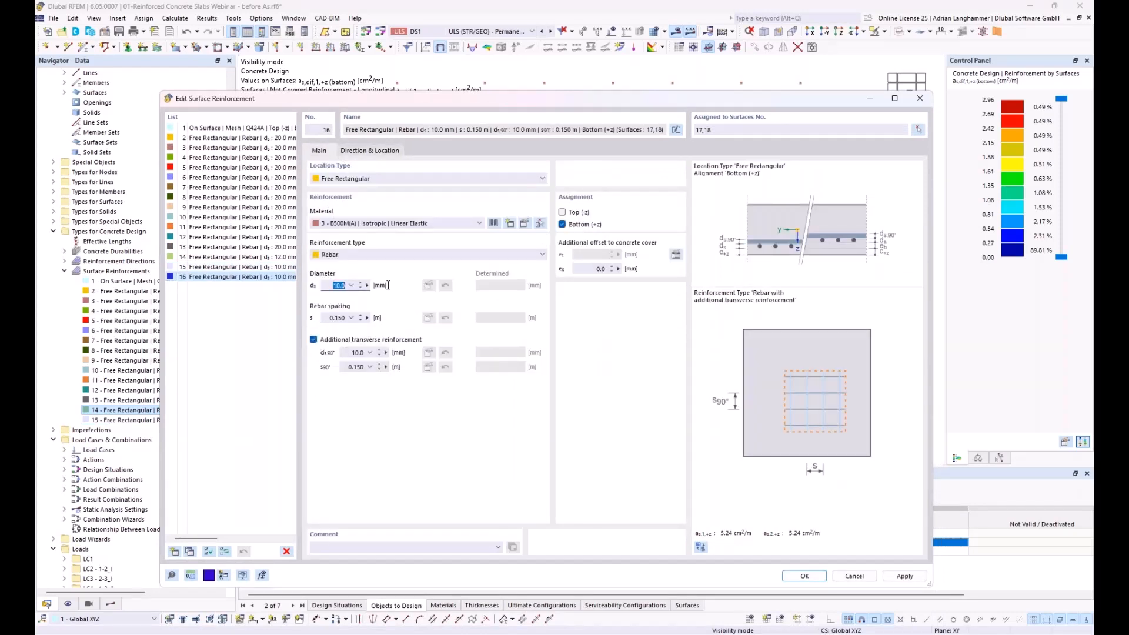
left_click(337, 317)
double_click(337, 317)
type("0,3")
double_click(359, 367)
type("1")
key("Tab")
Place the second bottom reinforcement rectangle from X 19.65, Y 5.5 m to X 0, Y 13.7 m and confirm the reinforcements.
left_click(388, 150)
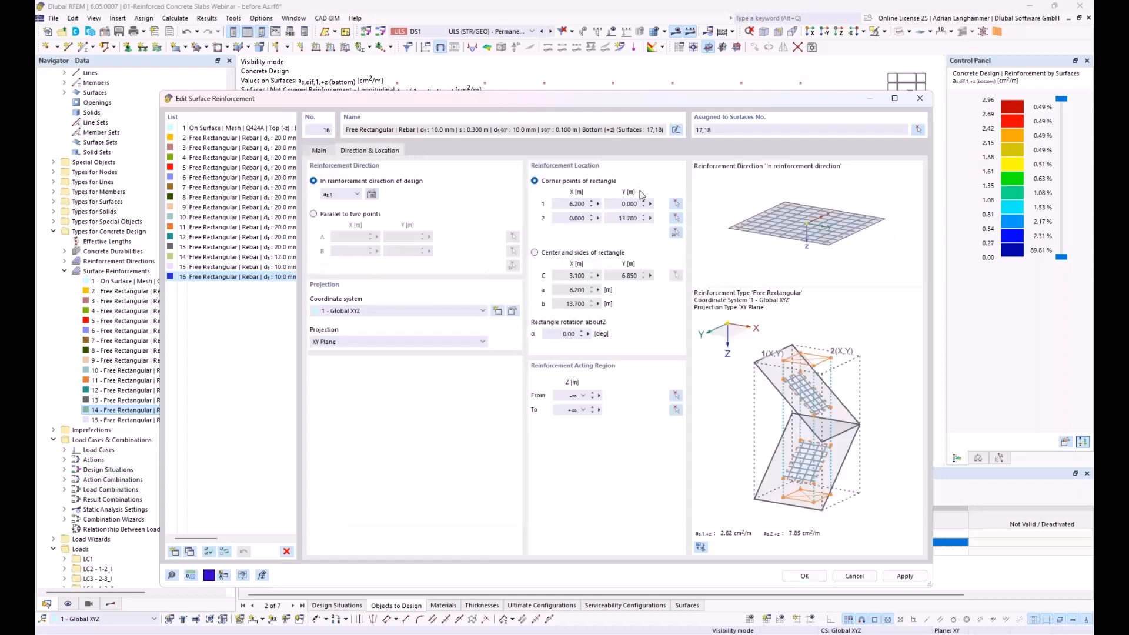
left_click(676, 234)
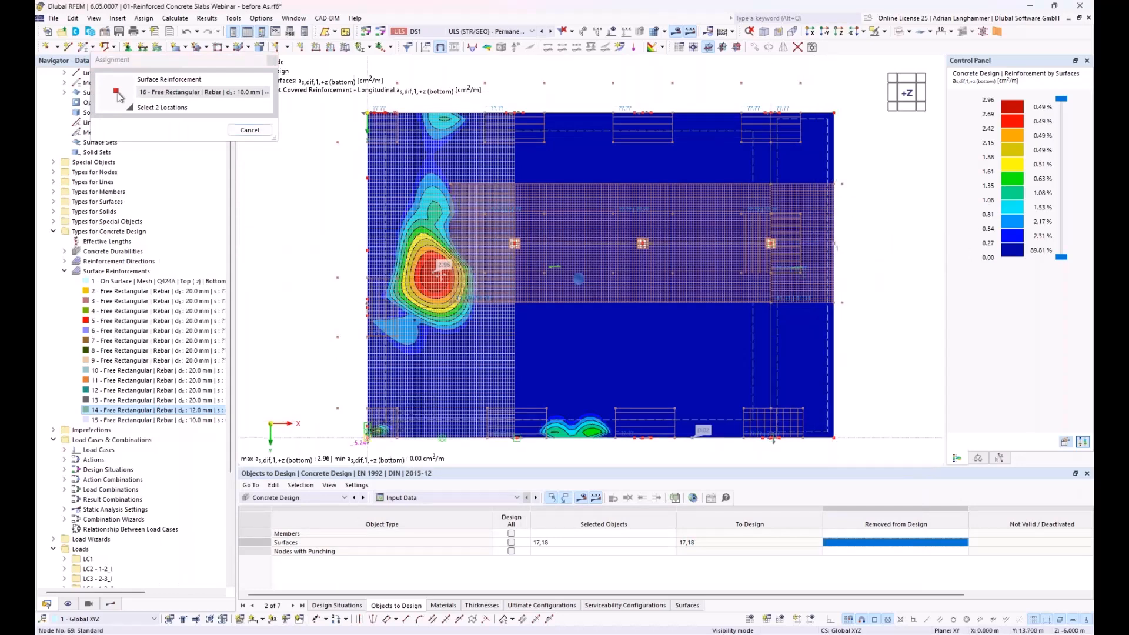
left_click(368, 438)
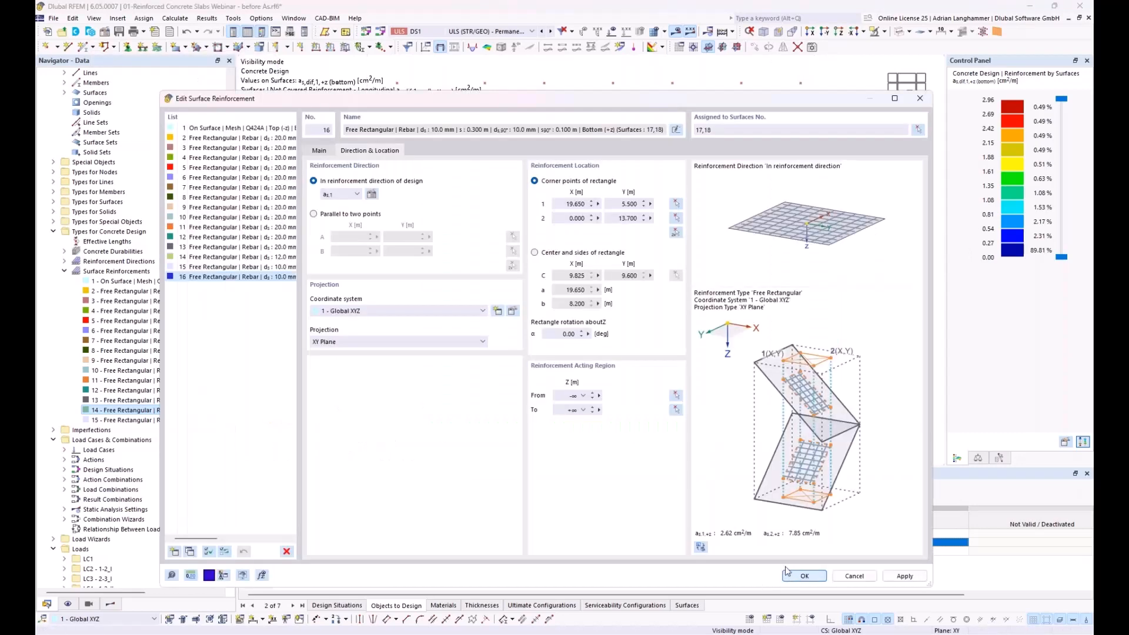
left_click(791, 575)
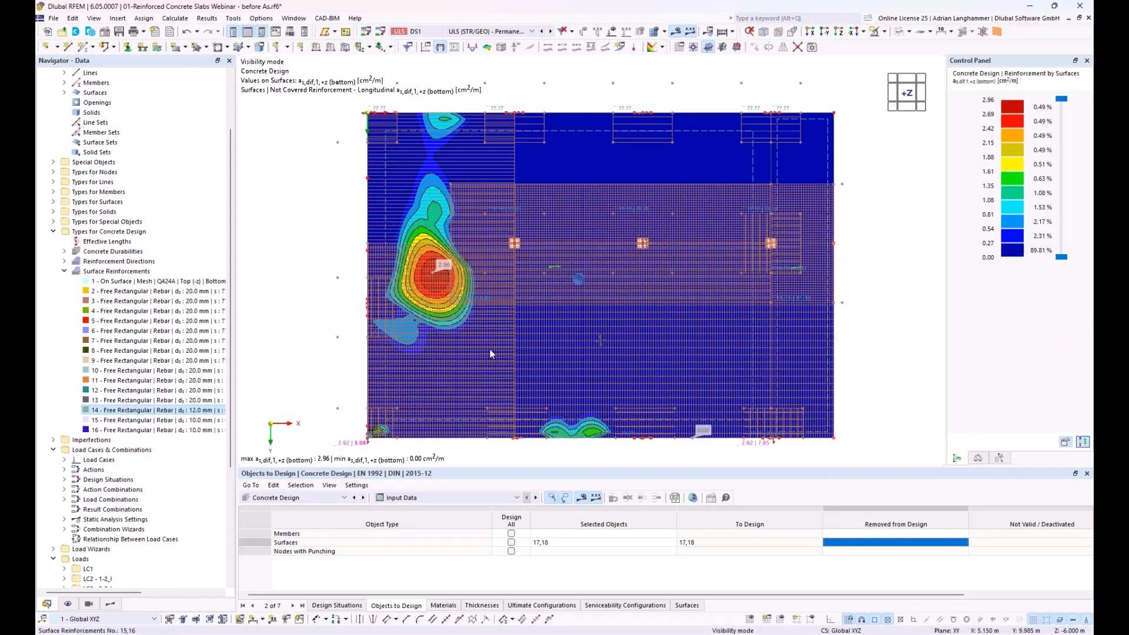
middle_click_drag(490, 354, 476, 311)
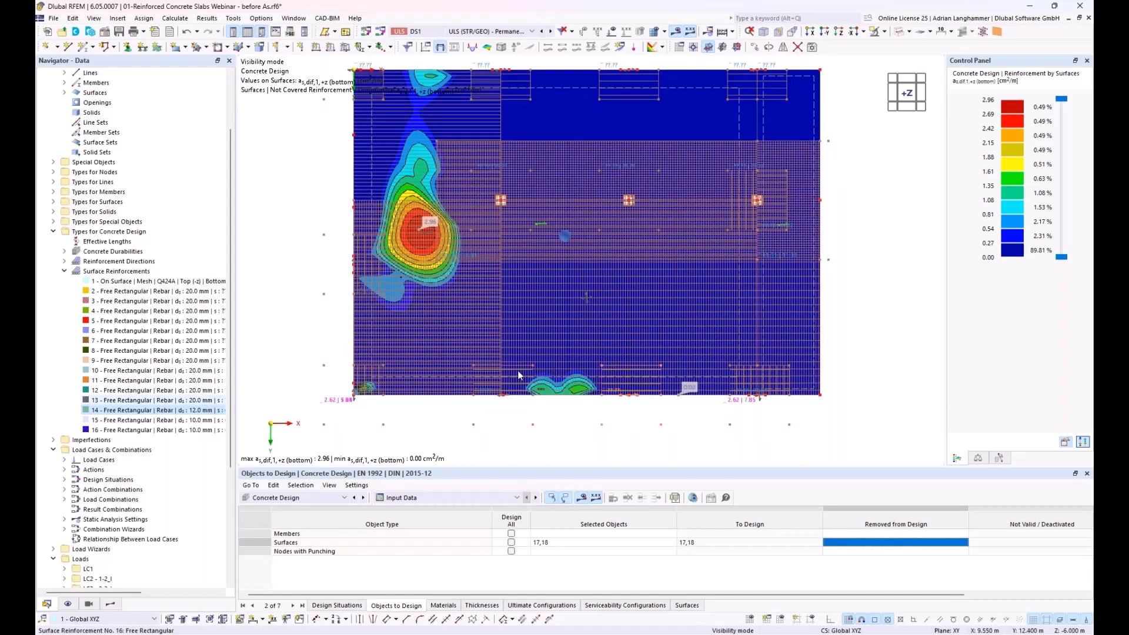
double_click(152, 430)
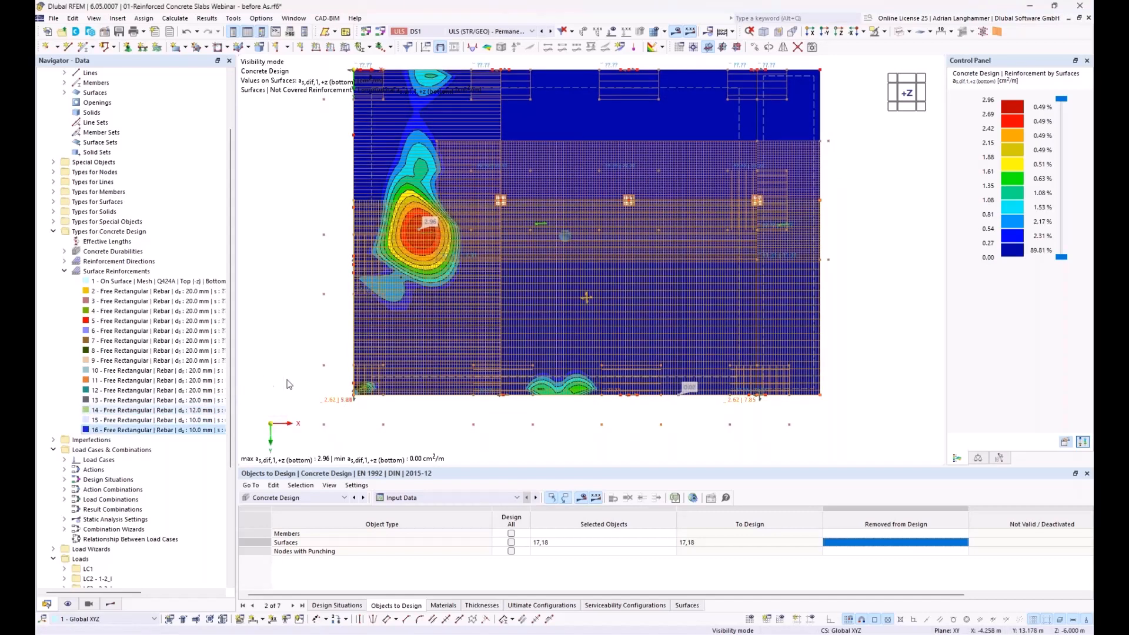
middle_click_drag(300, 364, 315, 350)
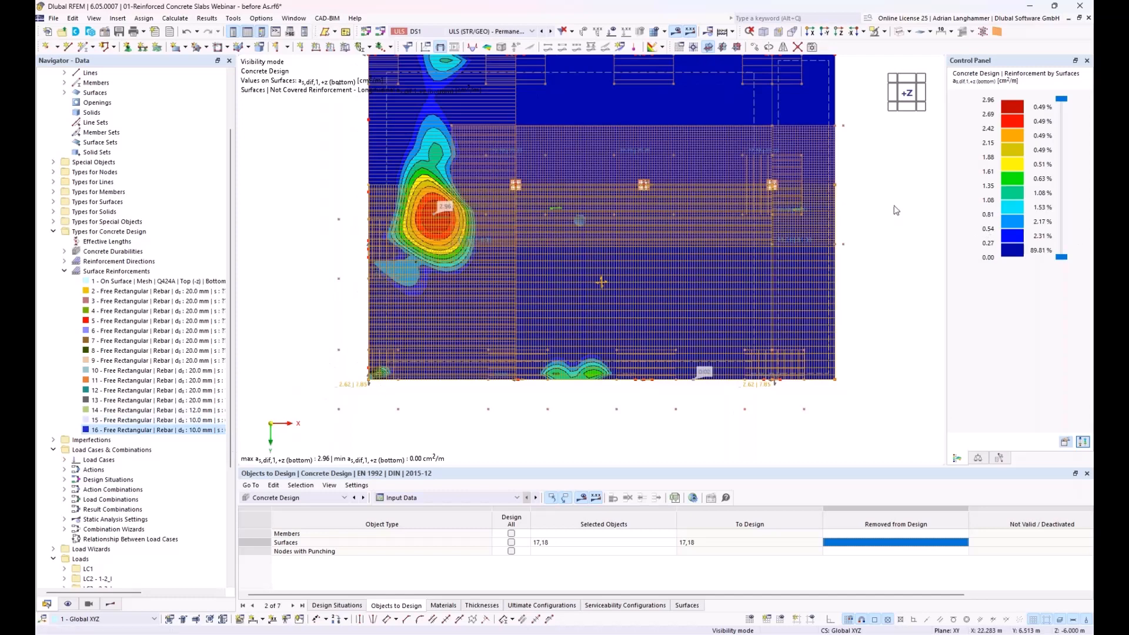
middle_click_drag(891, 211, 887, 227)
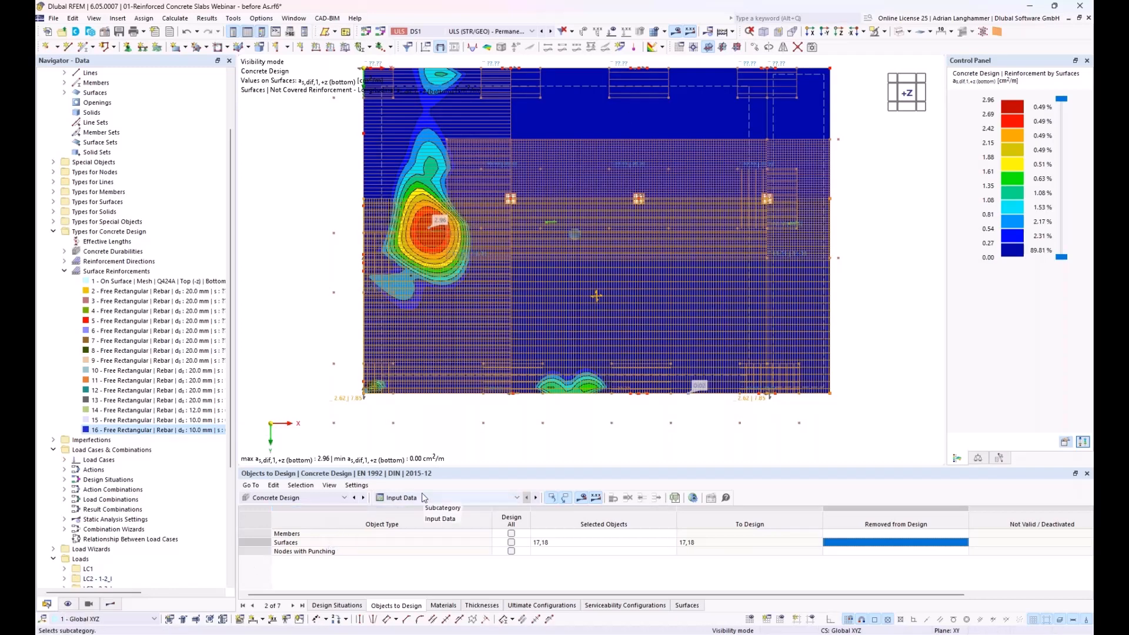
Enable deletion of add-on results by changing input data in the concrete design global settings and confirm the change.
left_click(694, 498)
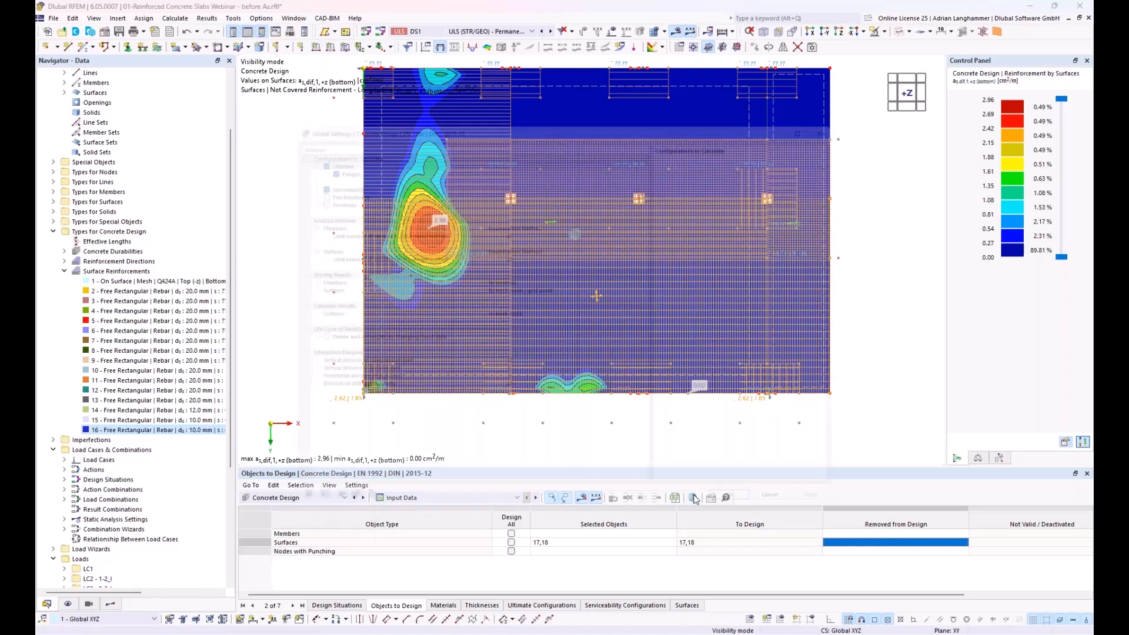
left_click(294, 340)
left_click(739, 519)
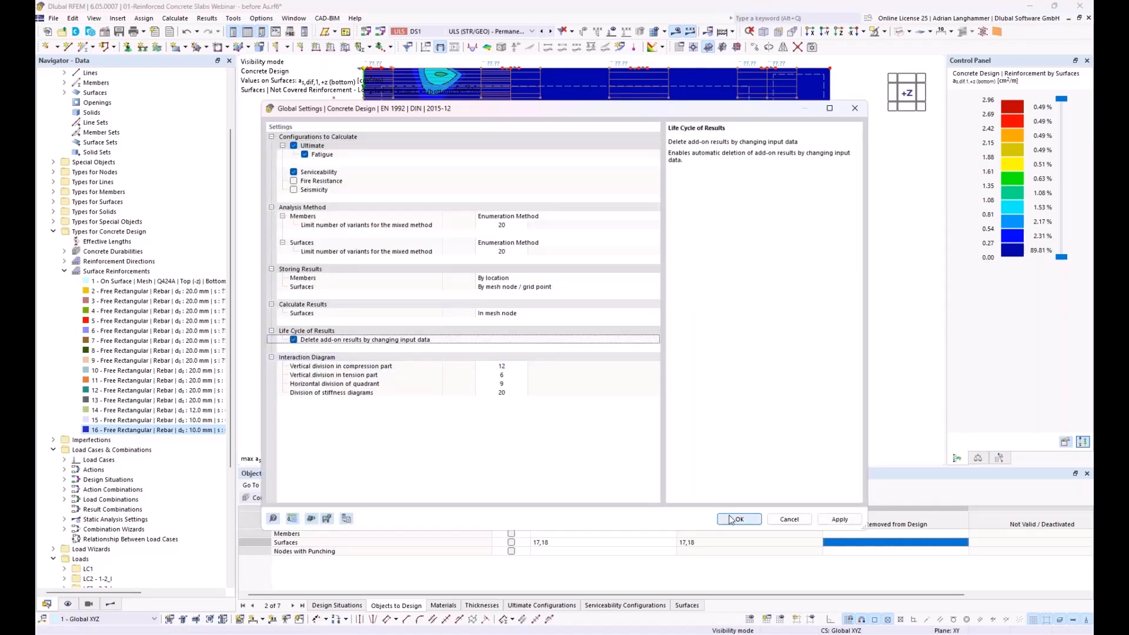
left_click(607, 371)
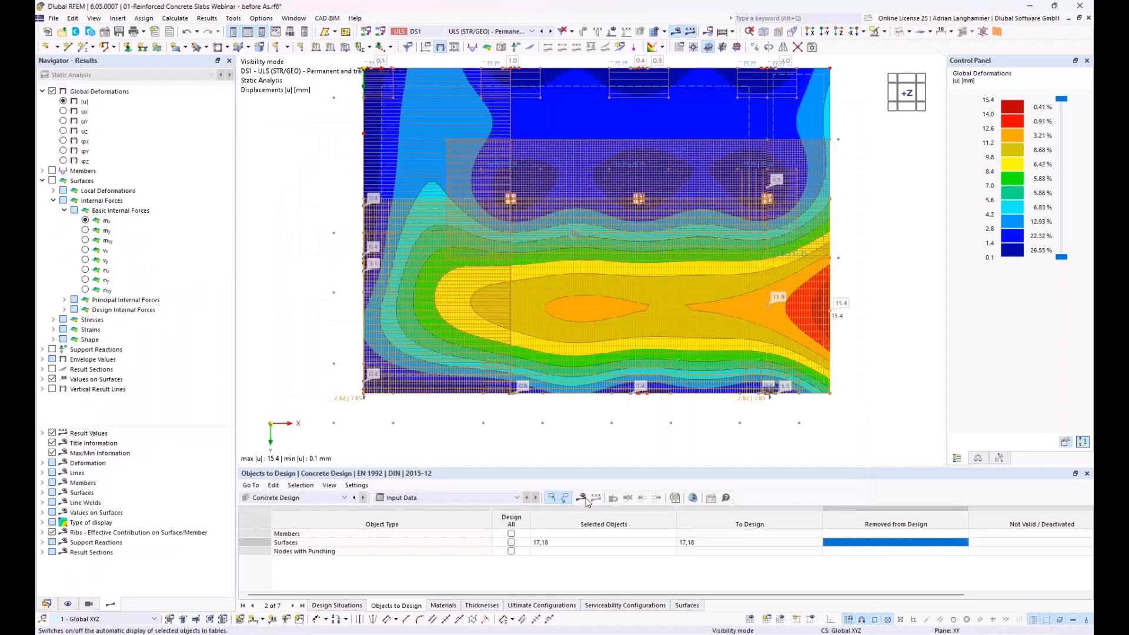
Calculate the concrete design and display the not covered longitudinal top reinforcement in directions 1 and 2.
left_click(584, 498)
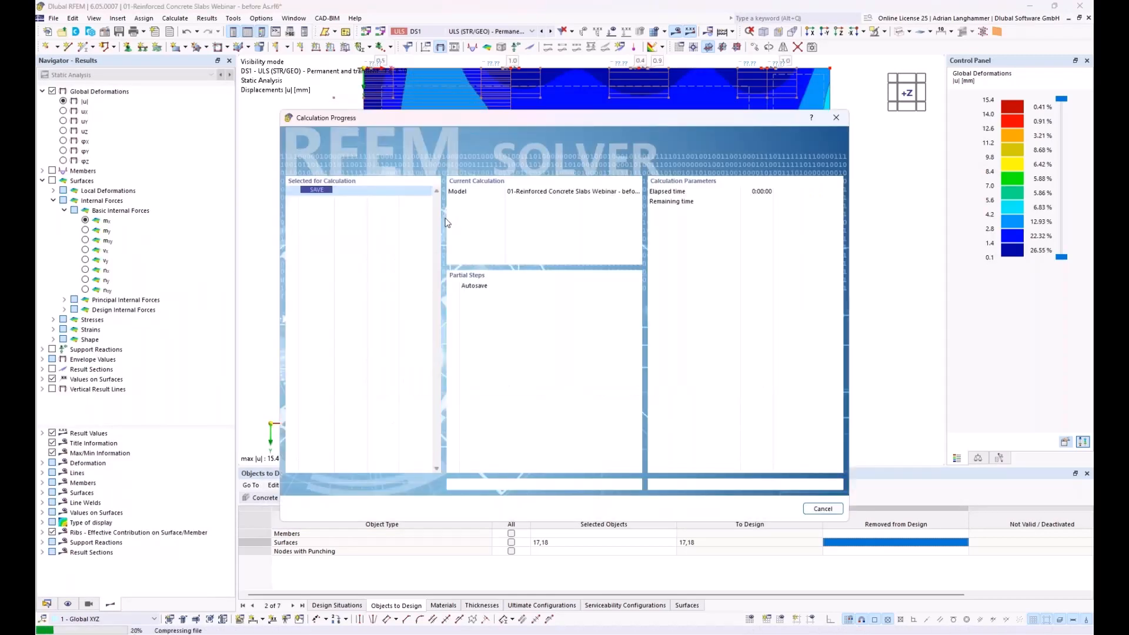
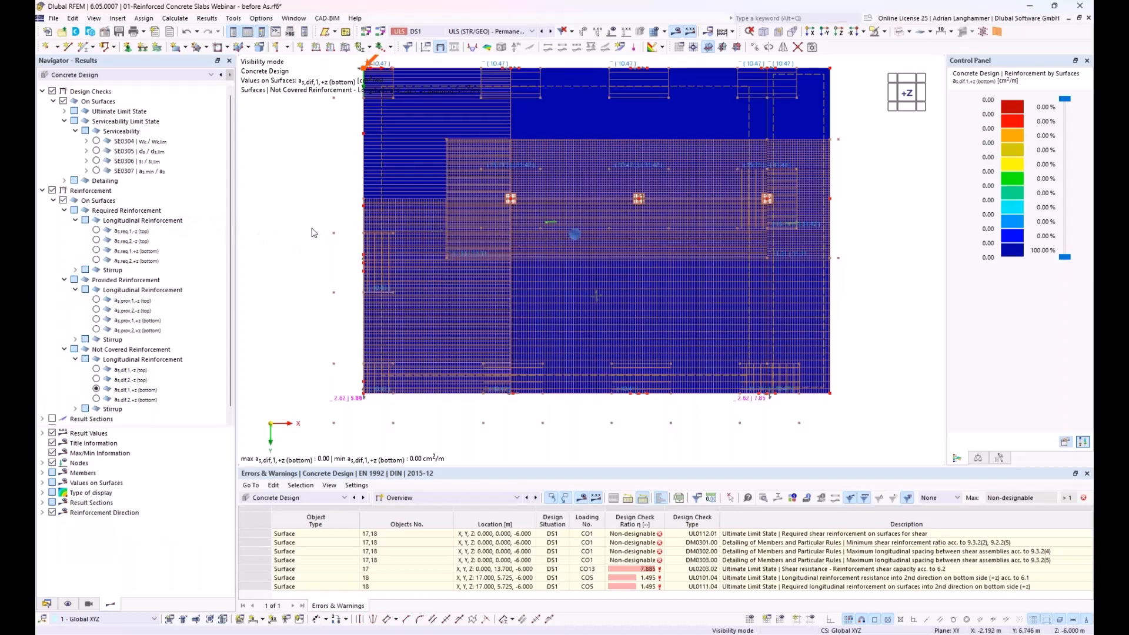
left_click(97, 369)
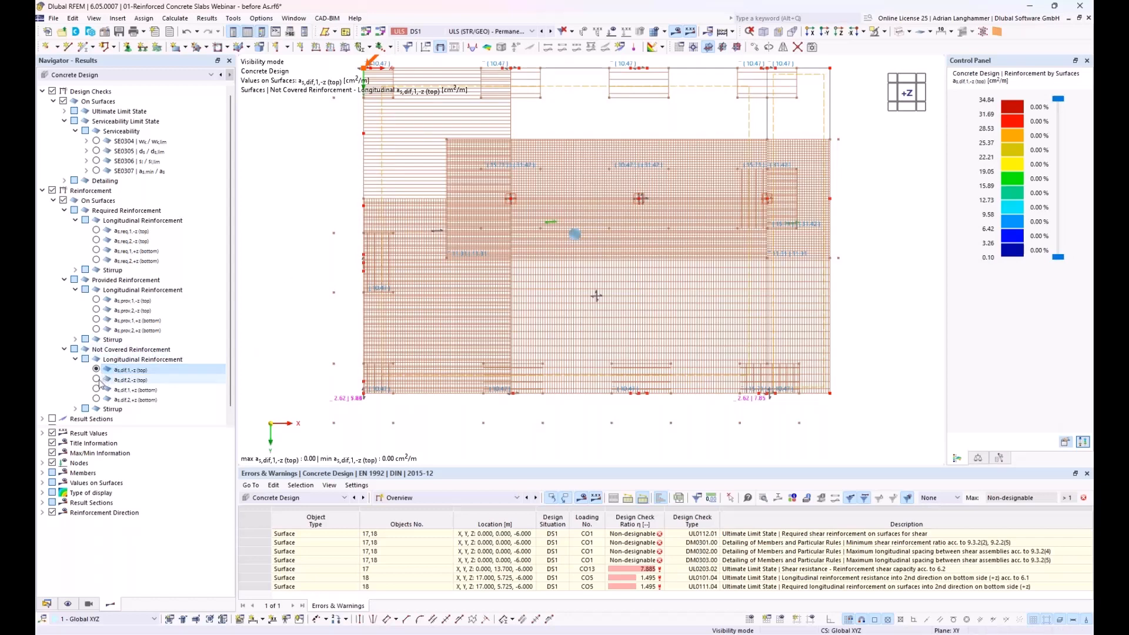
middle_click_drag(312, 277, 333, 291)
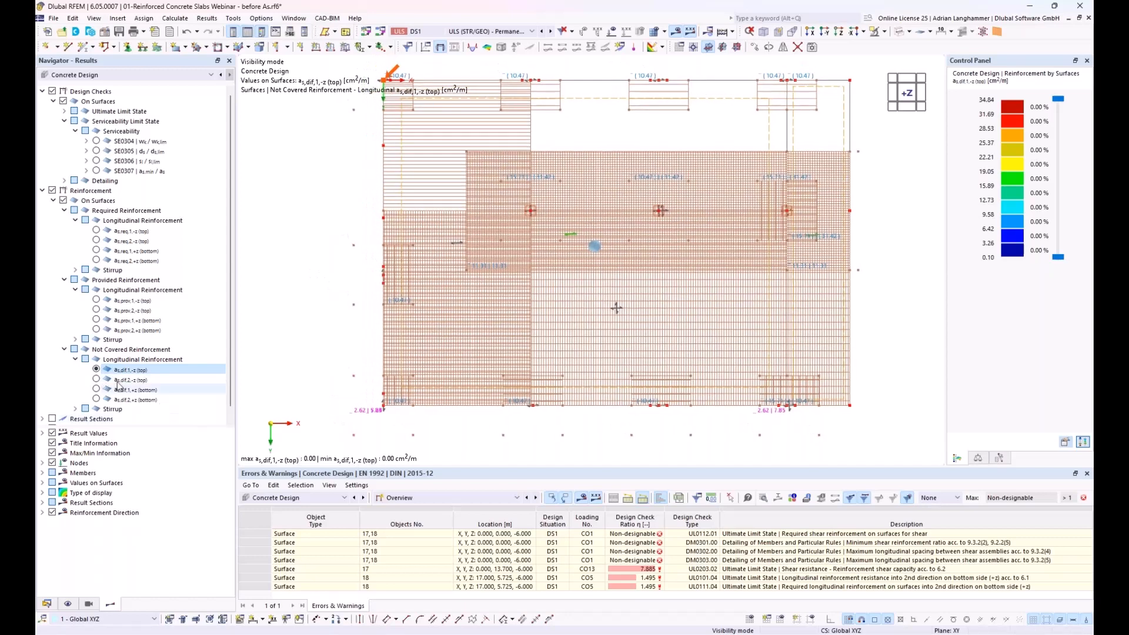
left_click(96, 379)
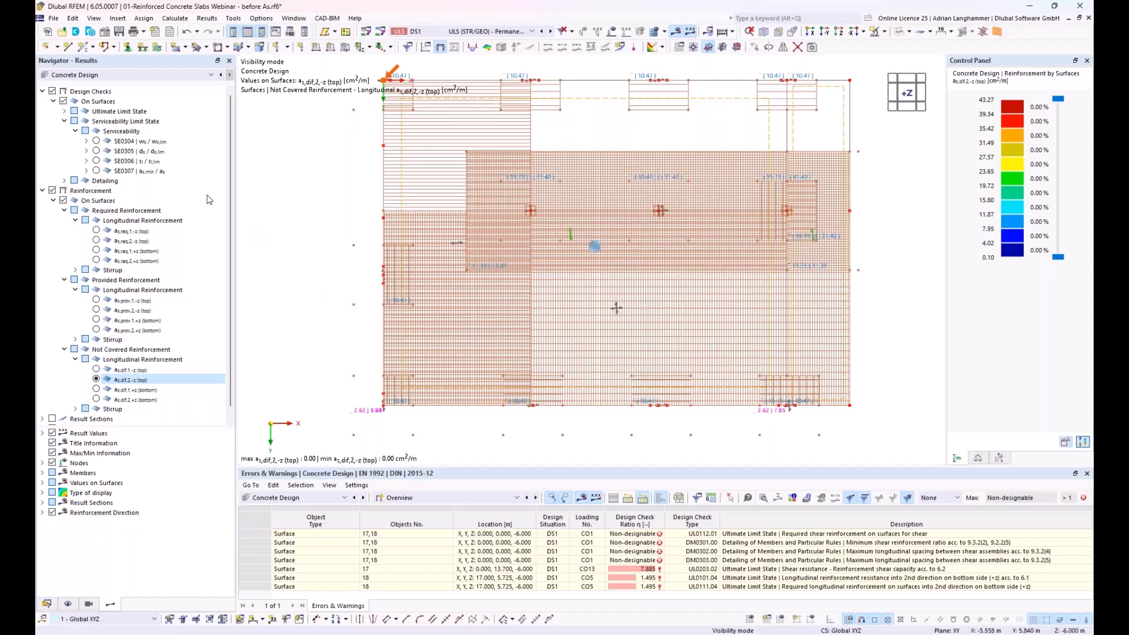
Display the ultimate limit state design check UL0101.01 for the direction 1 top reinforcement on the slab surfaces.
left_click(65, 112)
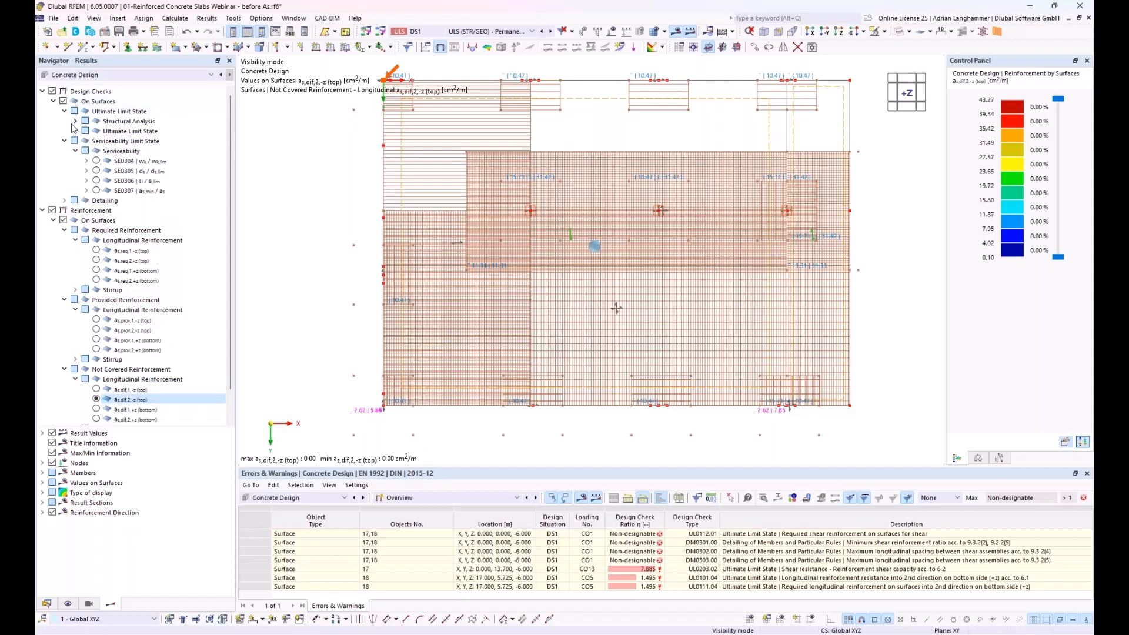
left_click(75, 132)
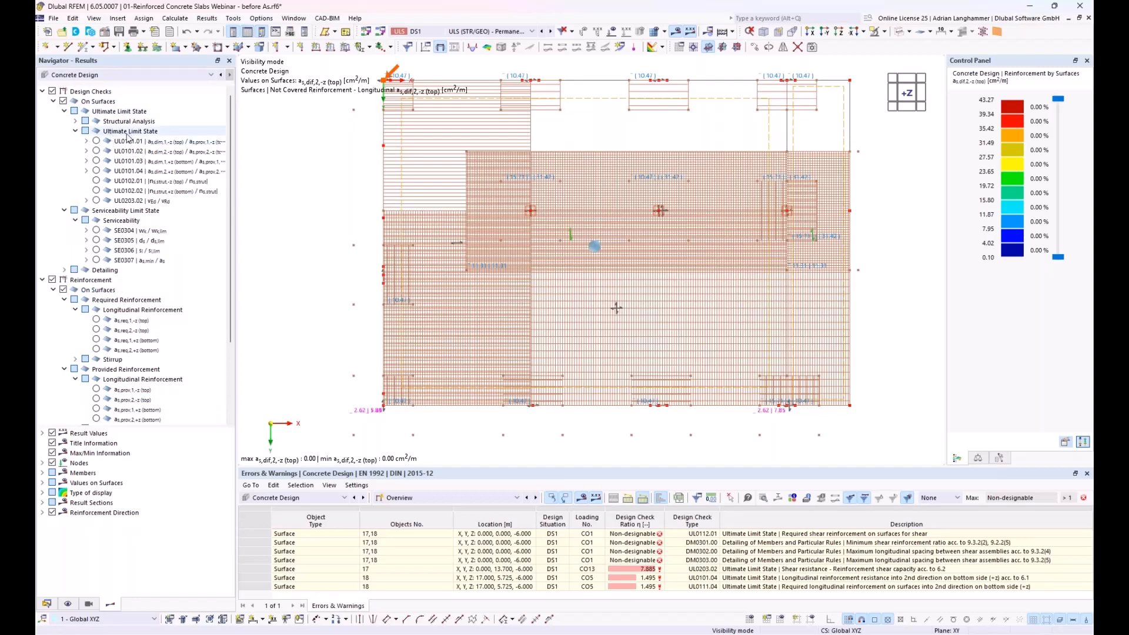
left_click(96, 141)
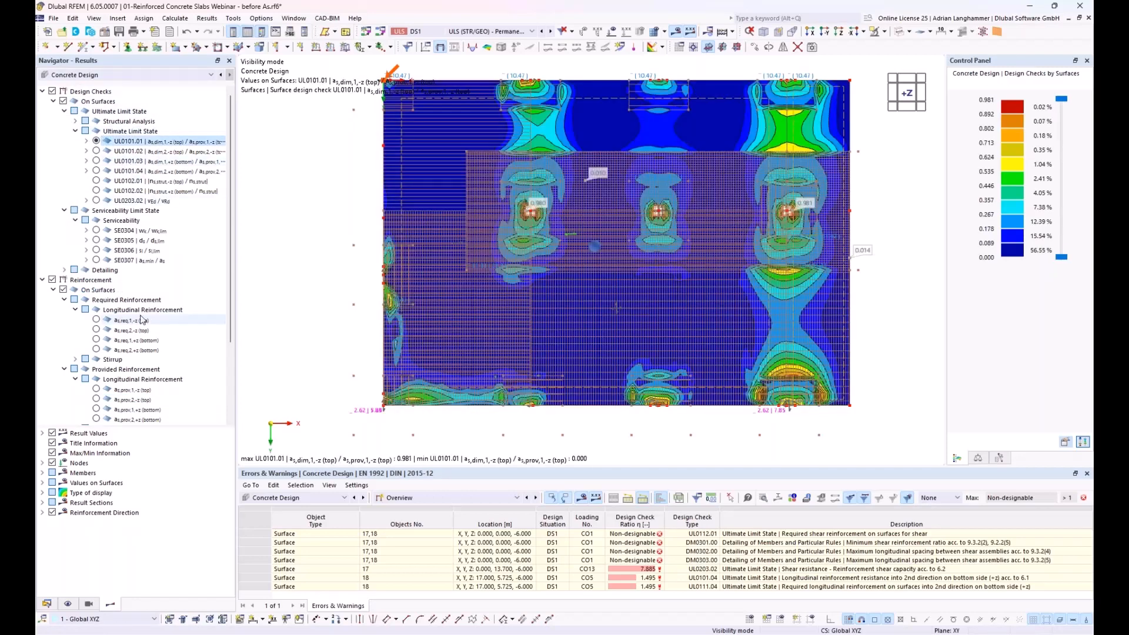
Hide the types for concrete design in the model display so only the result contours cover the slab.
left_click(67, 604)
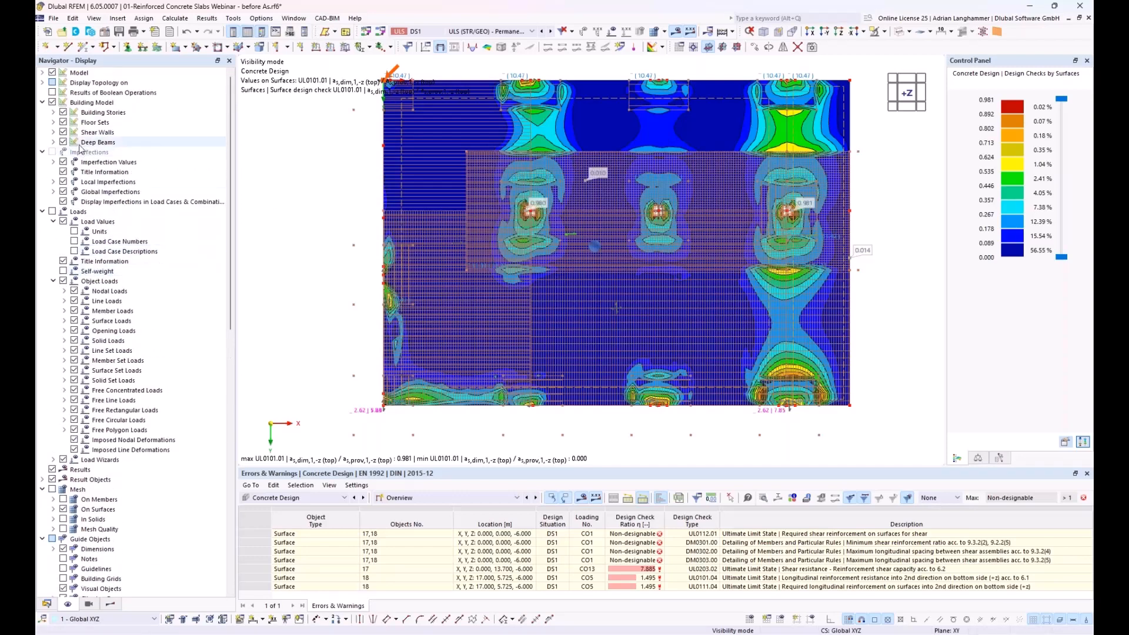
left_click(42, 73)
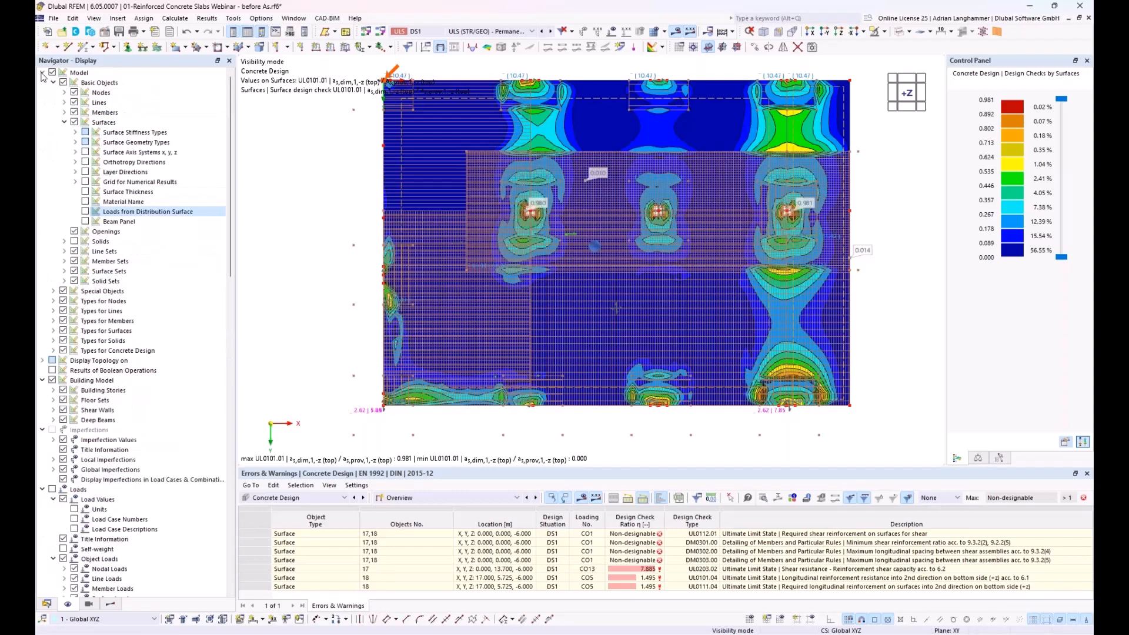
left_click(63, 350)
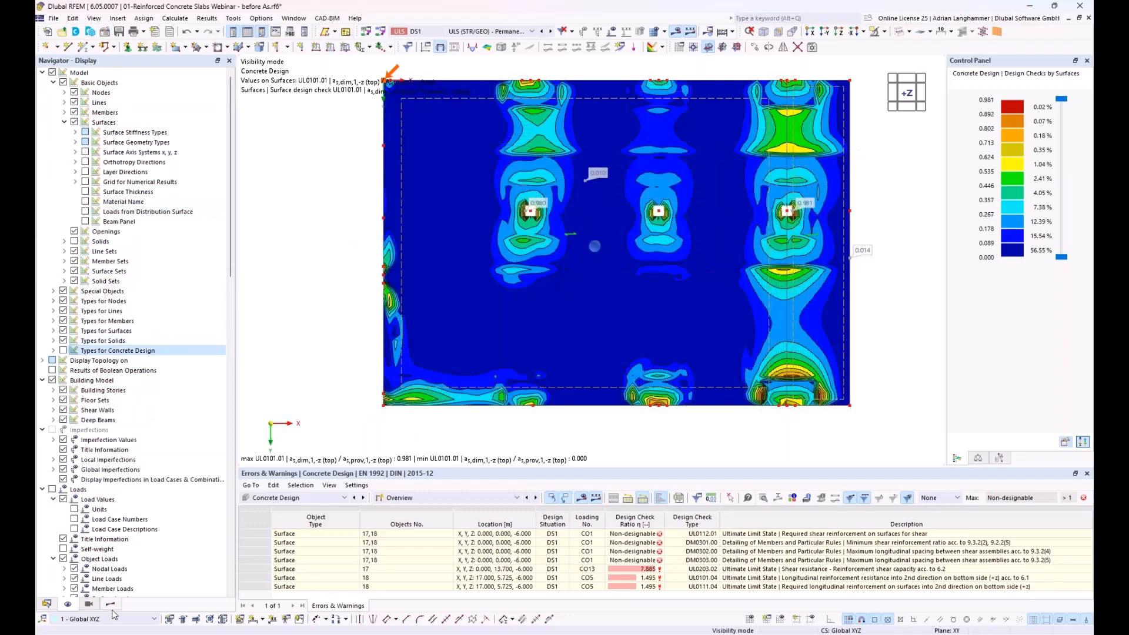
Display design check UL0101.02 for the direction 2 top reinforcement and the SE0304 crack width check.
left_click(111, 605)
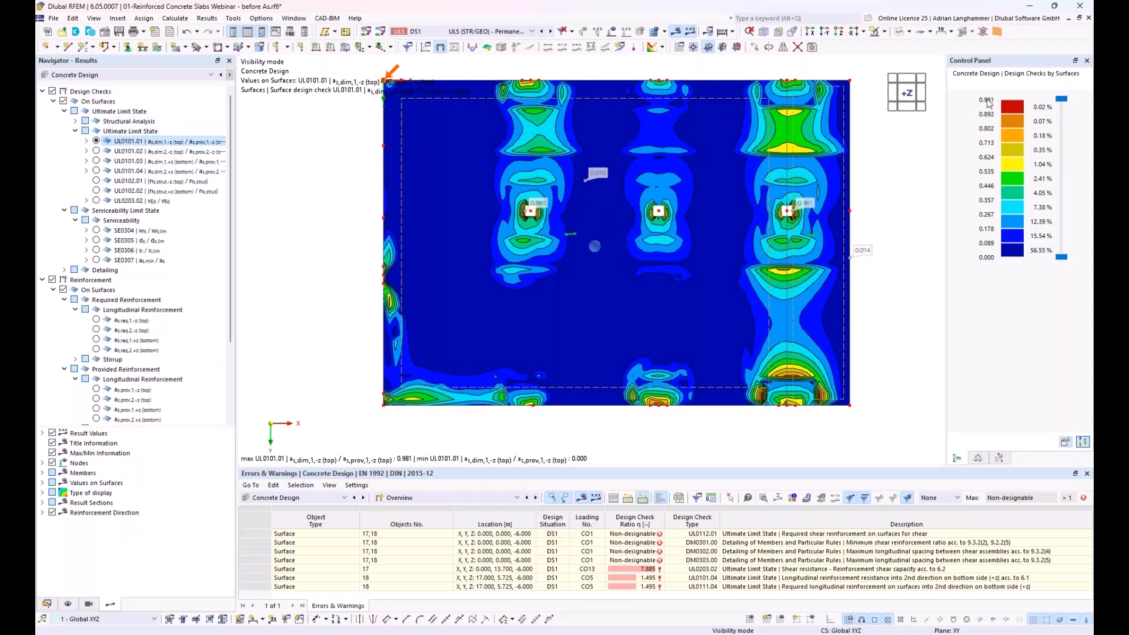
left_click(95, 152)
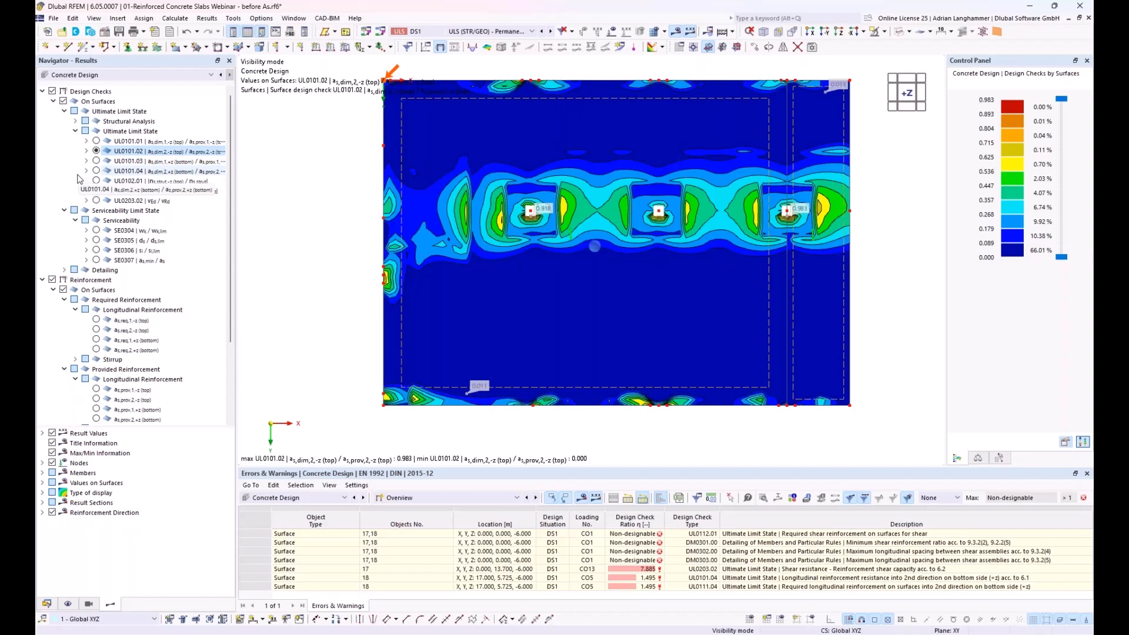
left_click(87, 231)
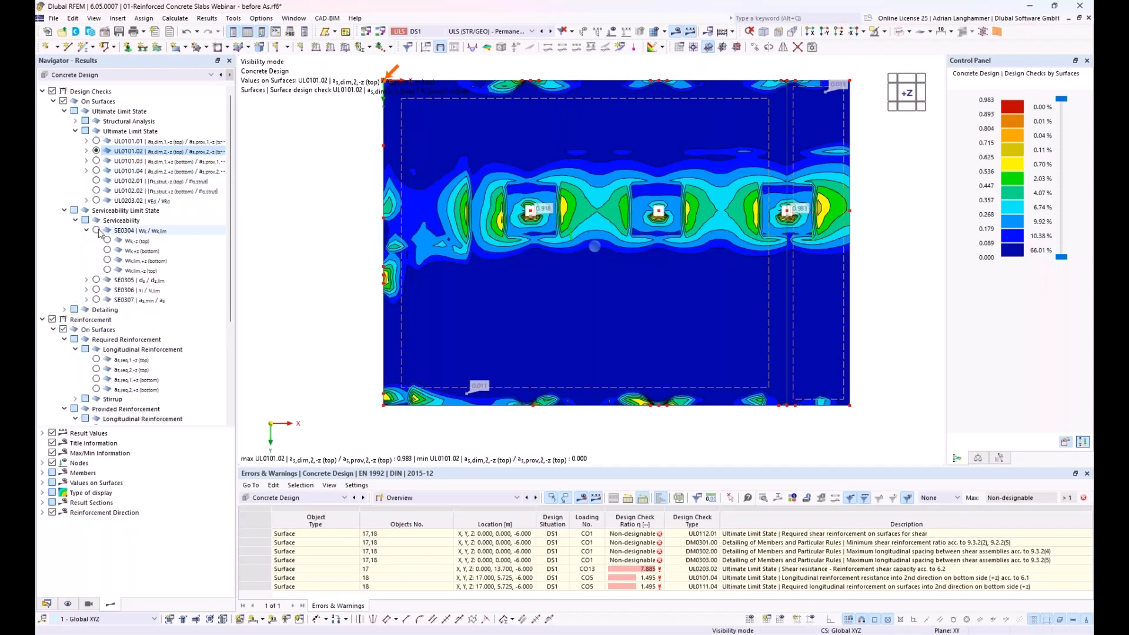
left_click(97, 230)
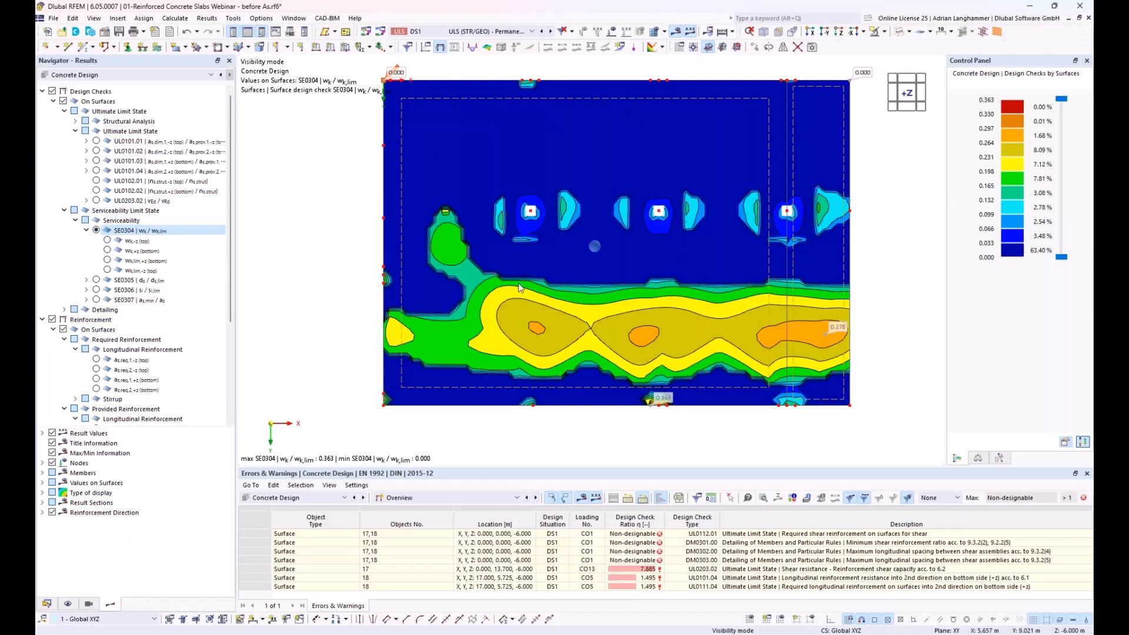
Examine the crack width results wk at the top (-z) and bottom (+z) of the slab.
left_click(107, 241)
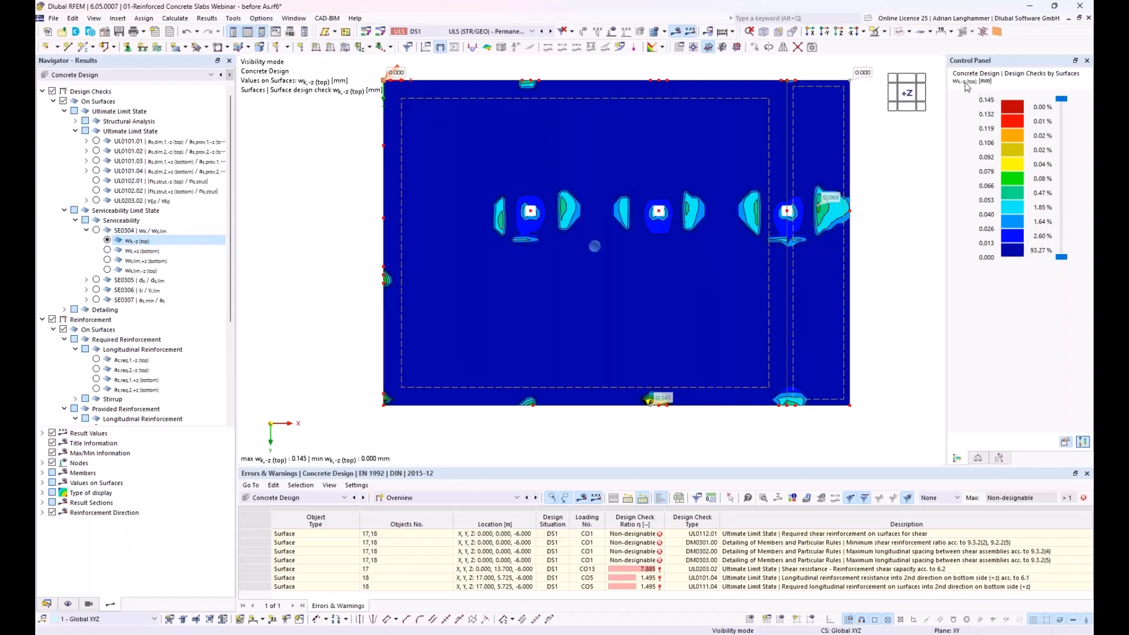
middle_click_drag(890, 183, 859, 177)
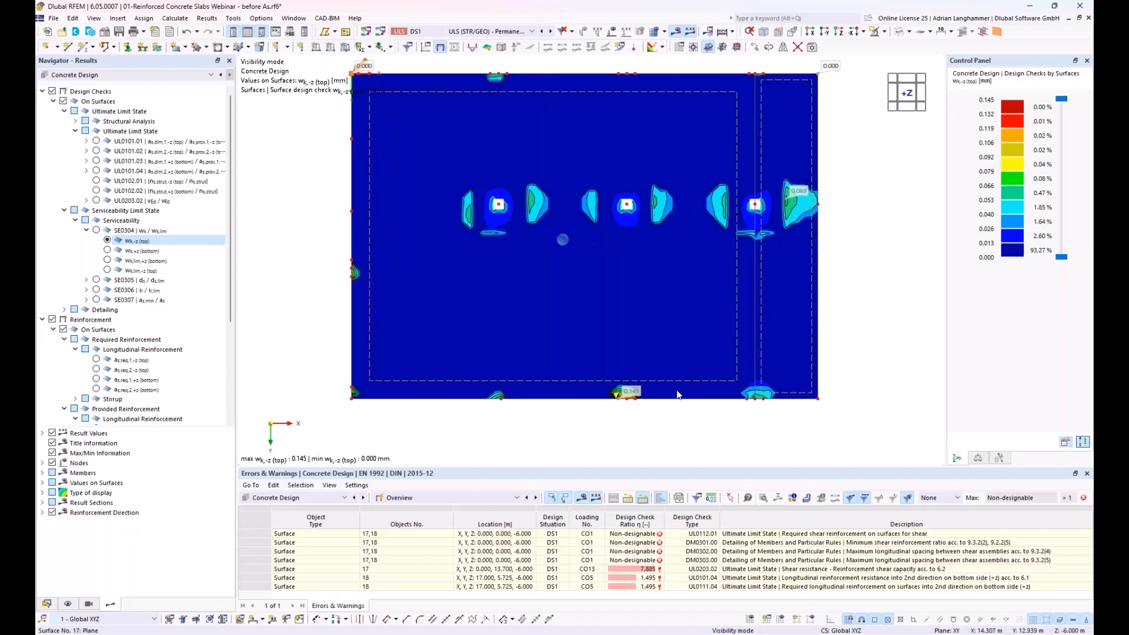
scroll(629, 391, "up", 1)
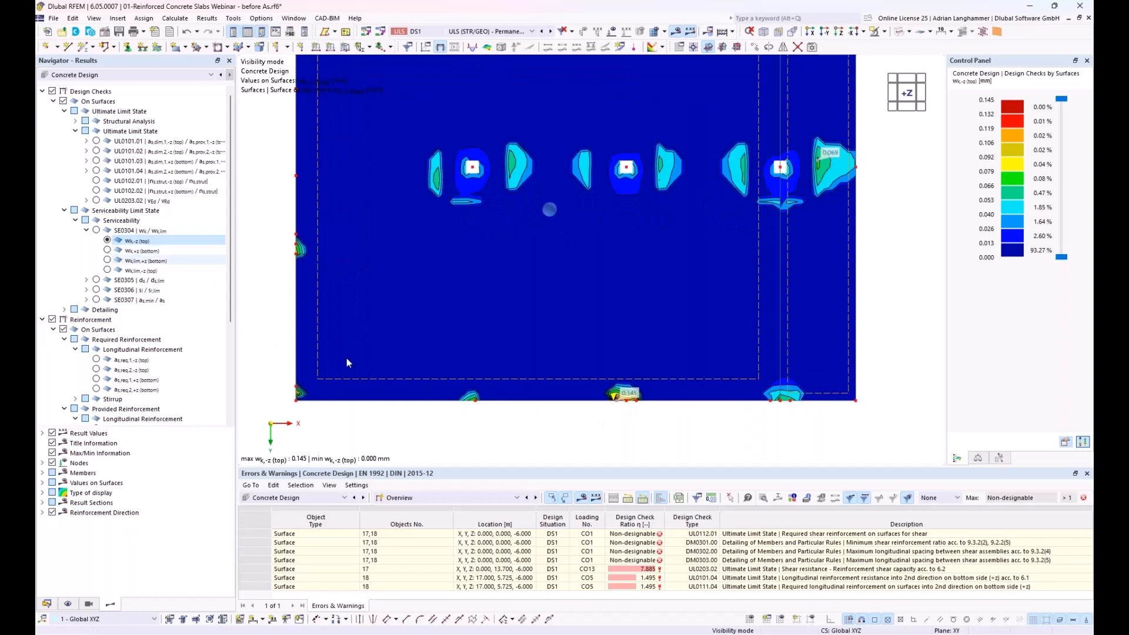
left_click(106, 251)
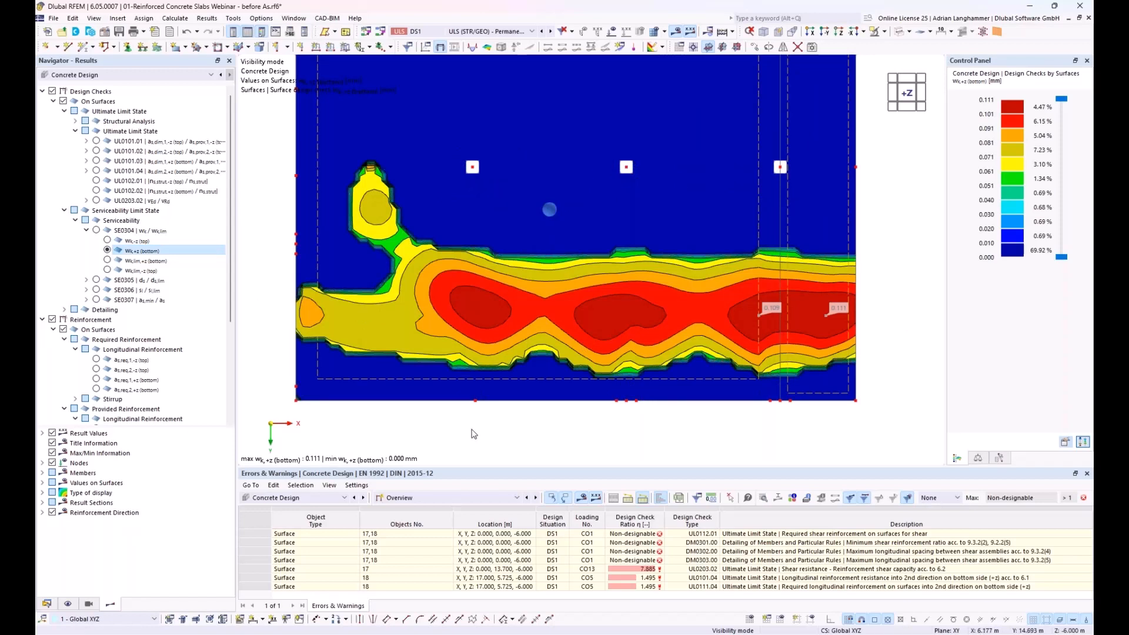
middle_click_drag(518, 309, 531, 345)
scroll(531, 343, "down", 1)
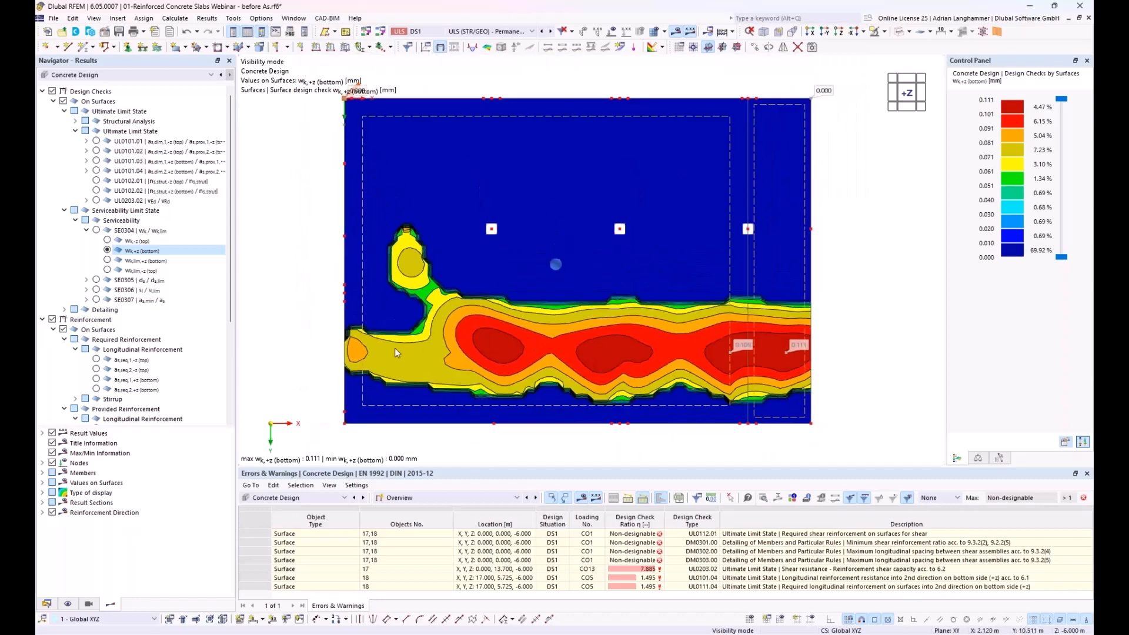
Convert the automatic rebar spacings of surface reinforcements 2 to 13 into their determined fixed values.
left_click(47, 604)
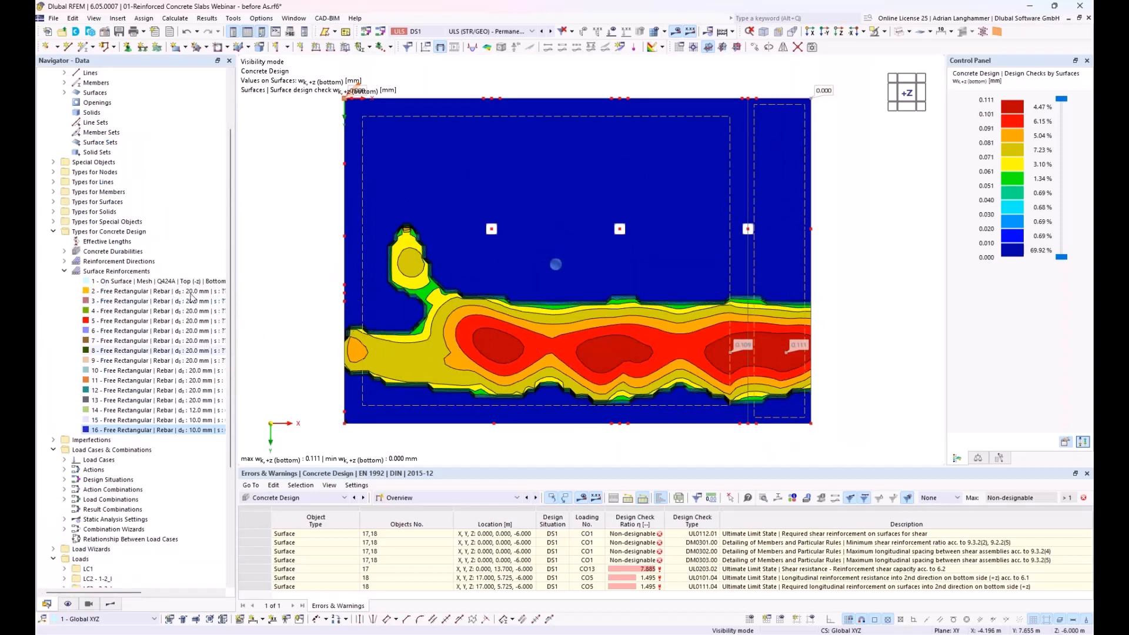
double_click(108, 294)
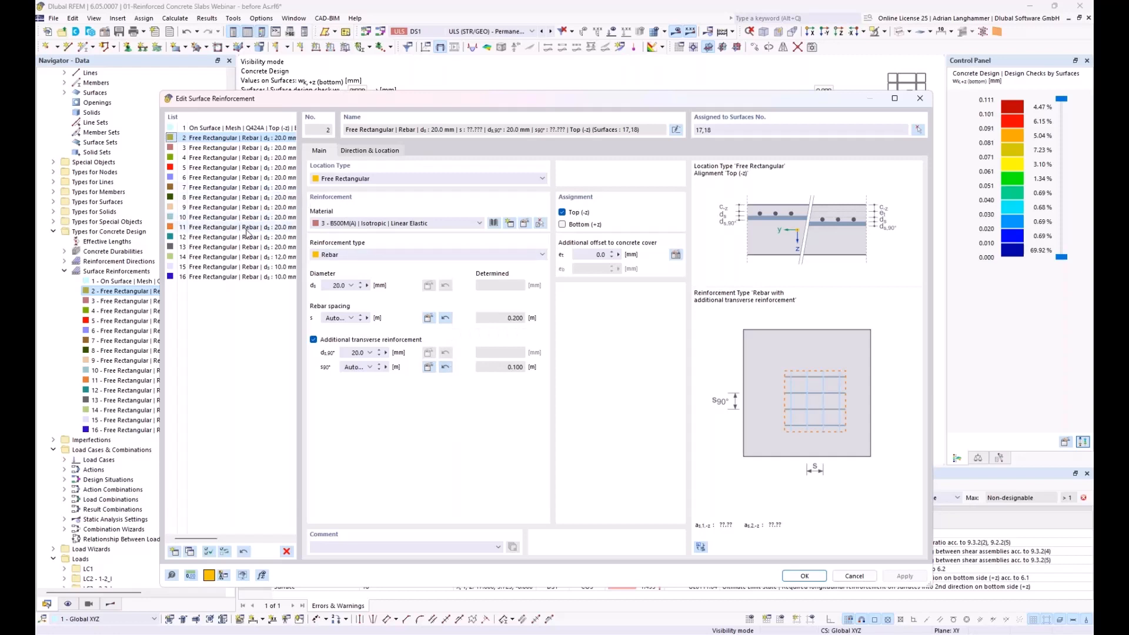
left_click(240, 248, "shift")
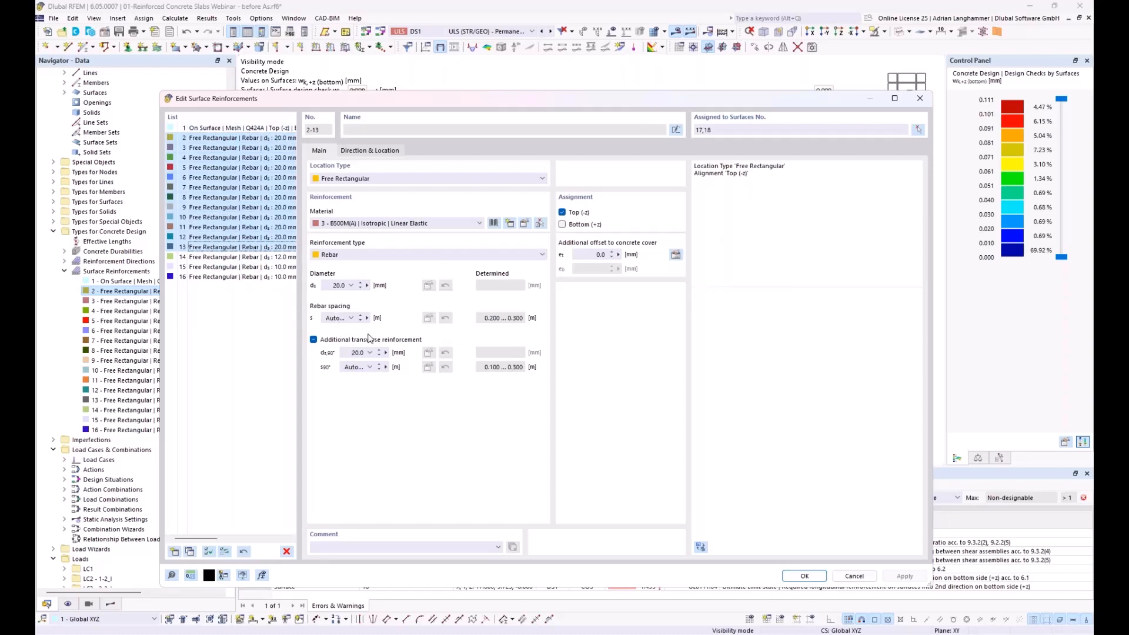
left_click(244, 553)
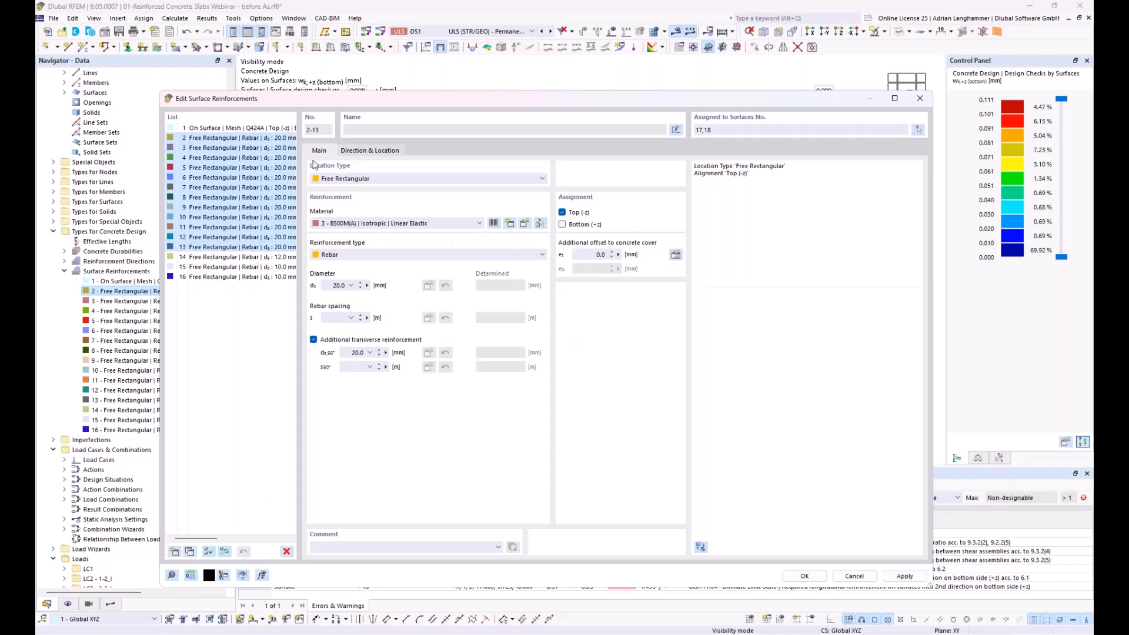
Check the fixed spacings of reinforcements 2 to 6 individually and confirm the surface reinforcement changes.
left_click(250, 139)
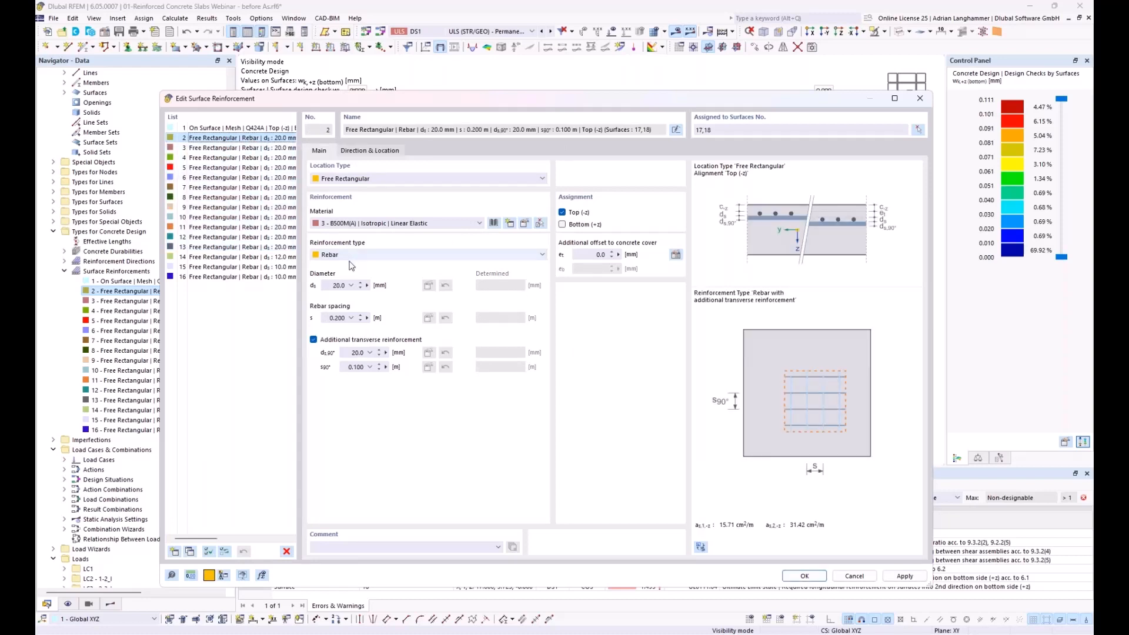
left_click(253, 148)
left_click(256, 158)
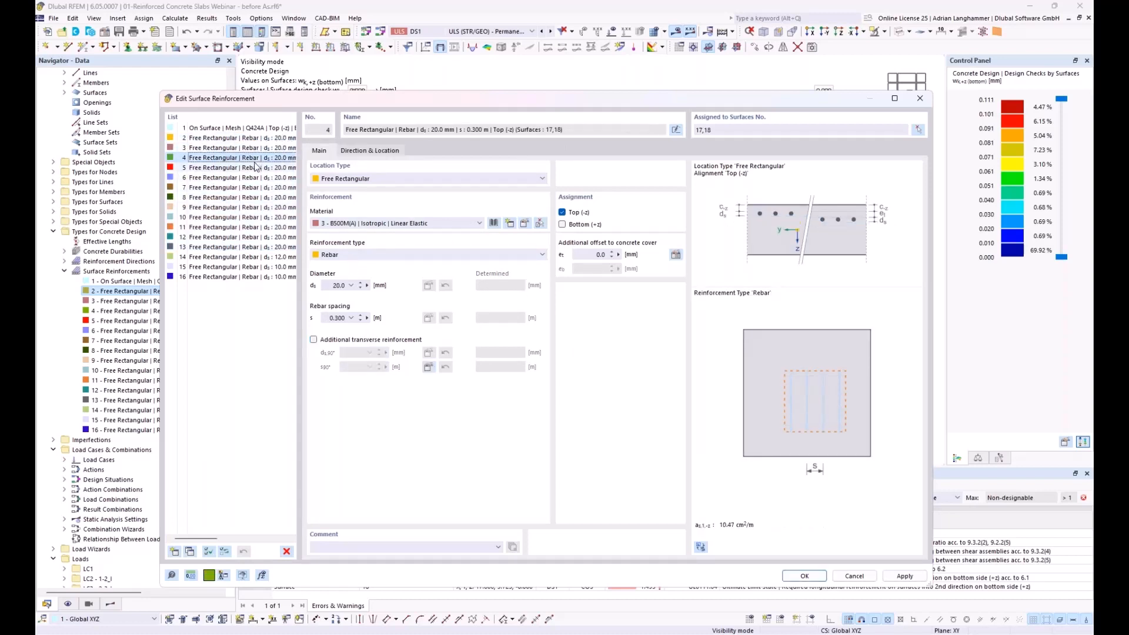
left_click(254, 168)
left_click(254, 178)
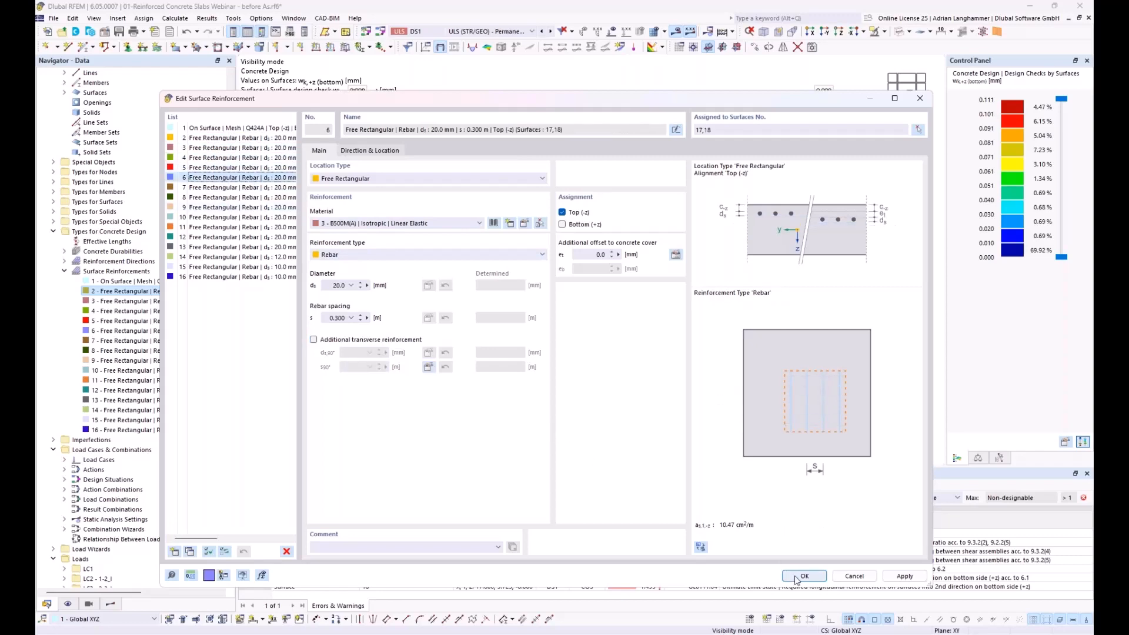
key("Return")
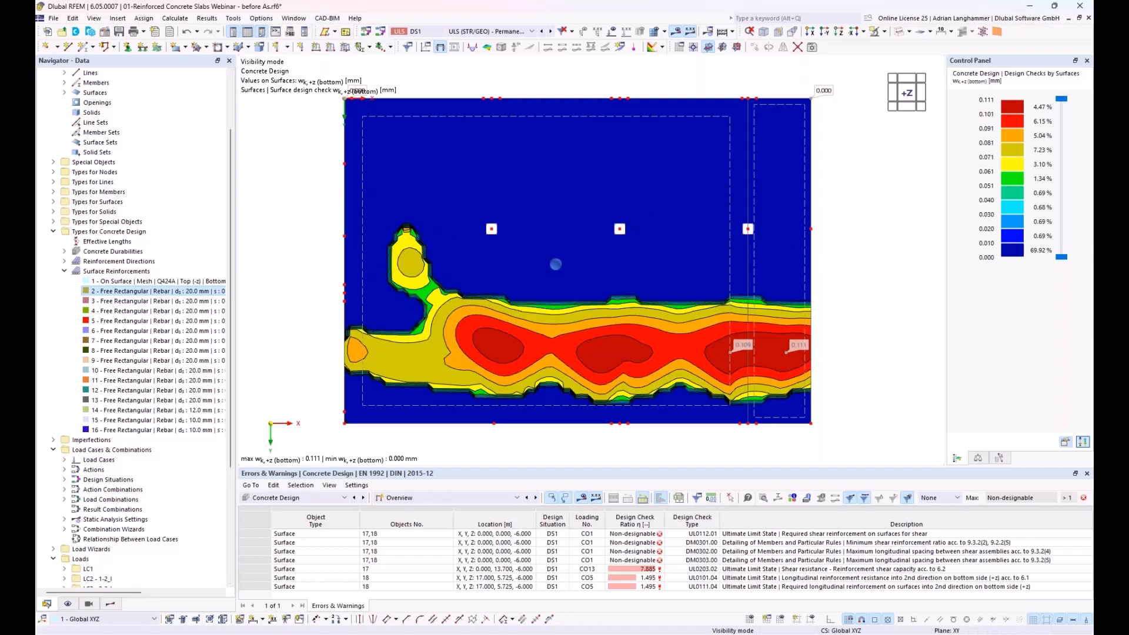
Widen the navigator so more of the surface reinforcement names can be read.
left_click_drag(235, 276, 291, 281)
right_click(298, 283)
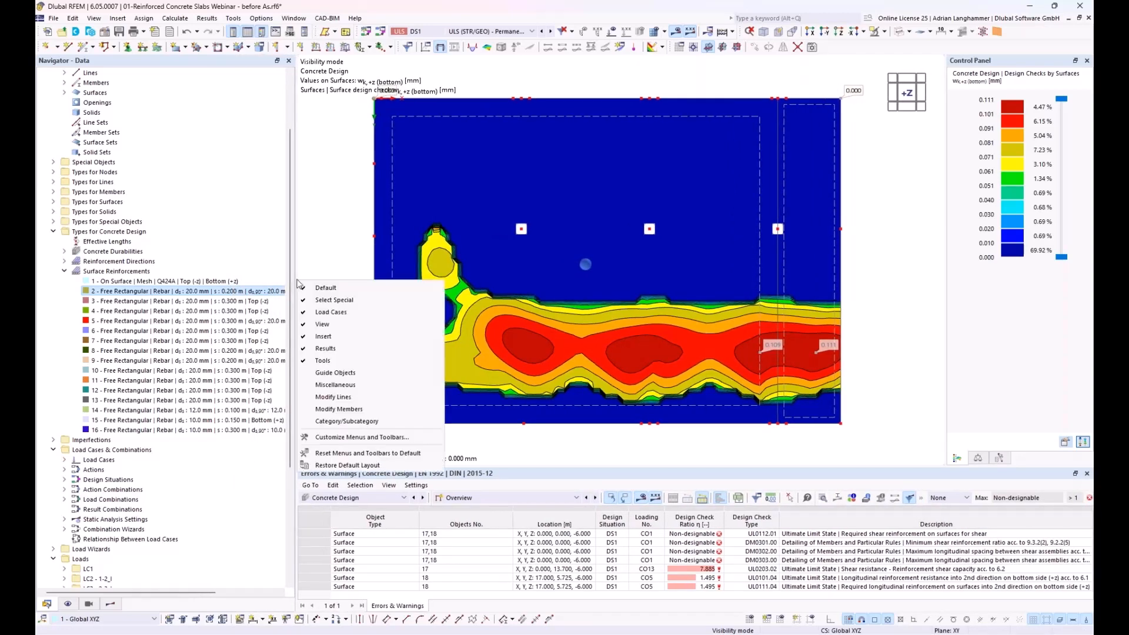
left_click(313, 213)
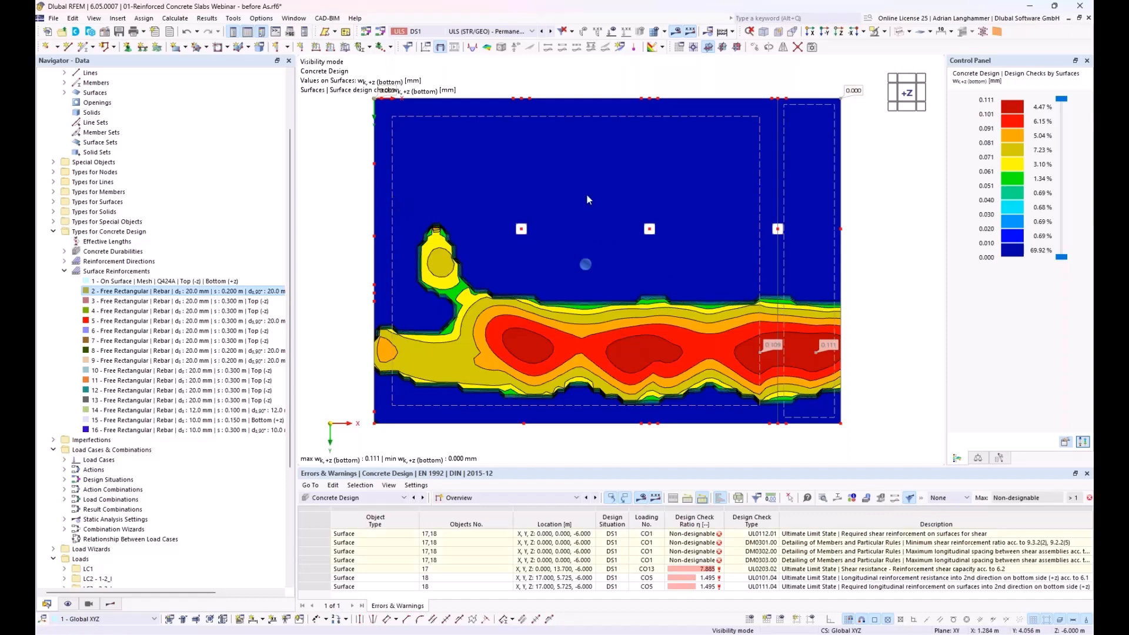
Review the deflection analysis settings of surface 17, including surface type, displacement reference and reference length.
double_click(788, 184)
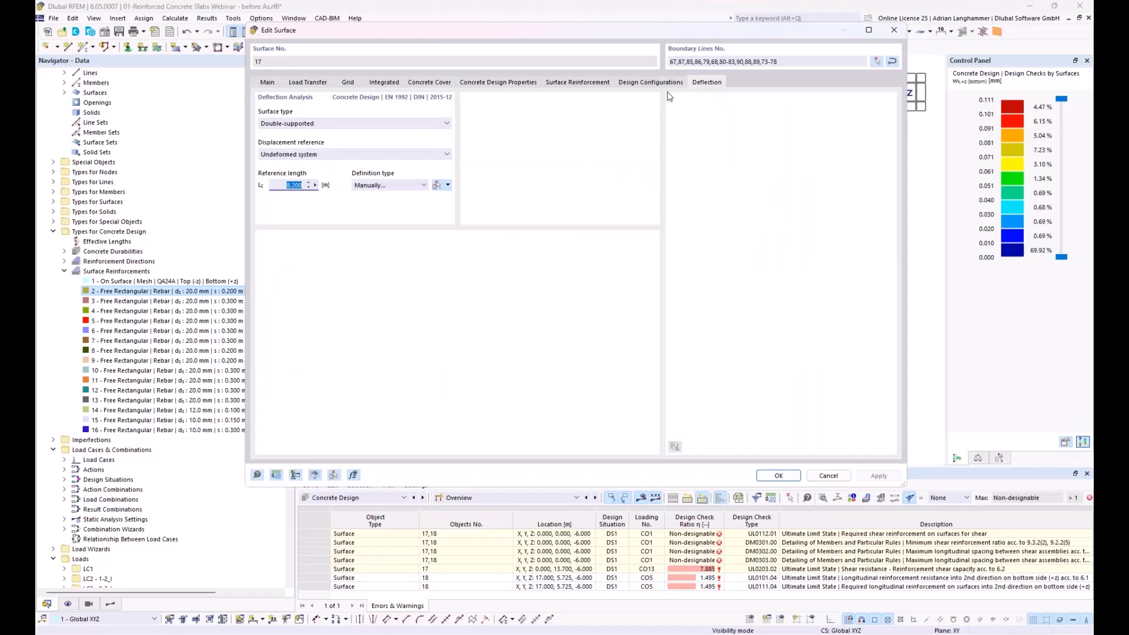
left_click_drag(656, 39, 704, 216)
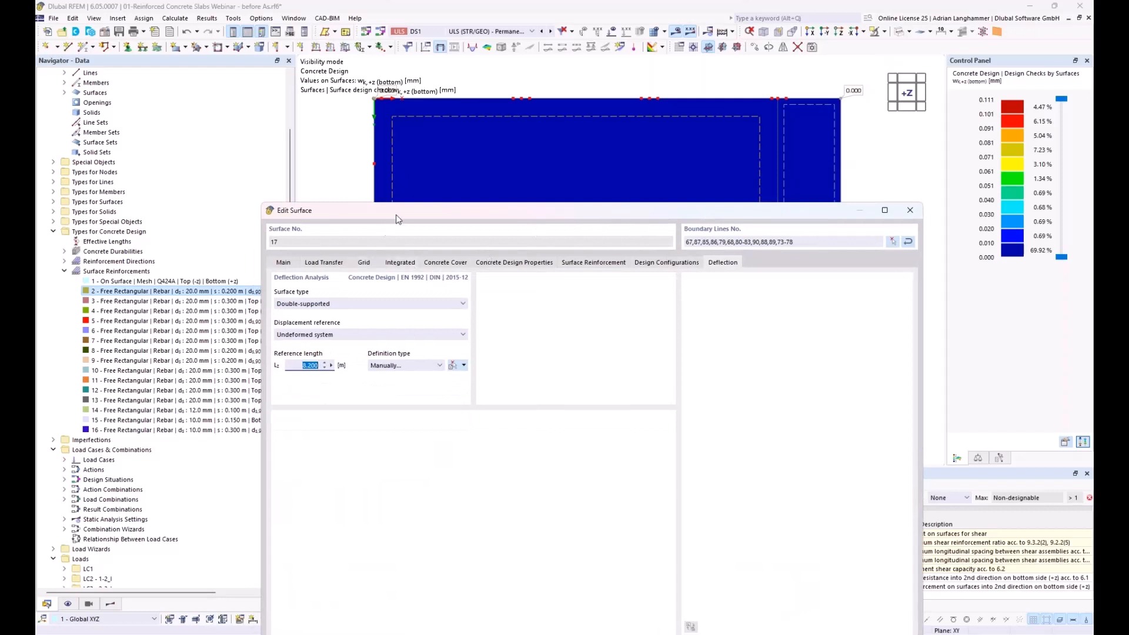
left_click_drag(397, 219, 434, 181)
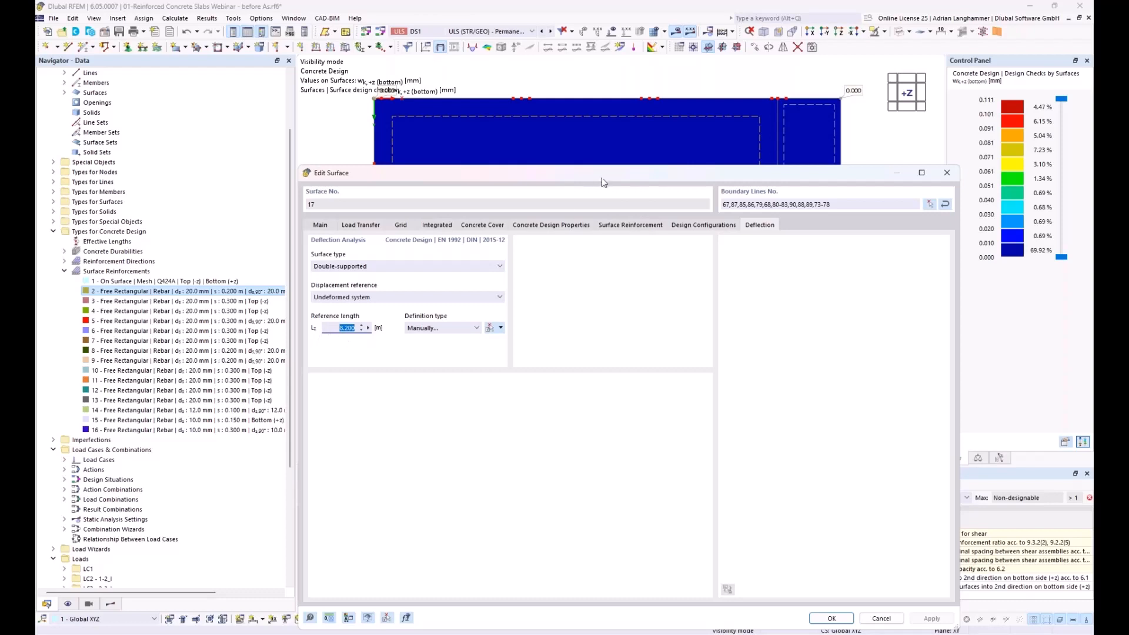
left_click_drag(602, 172, 531, 474)
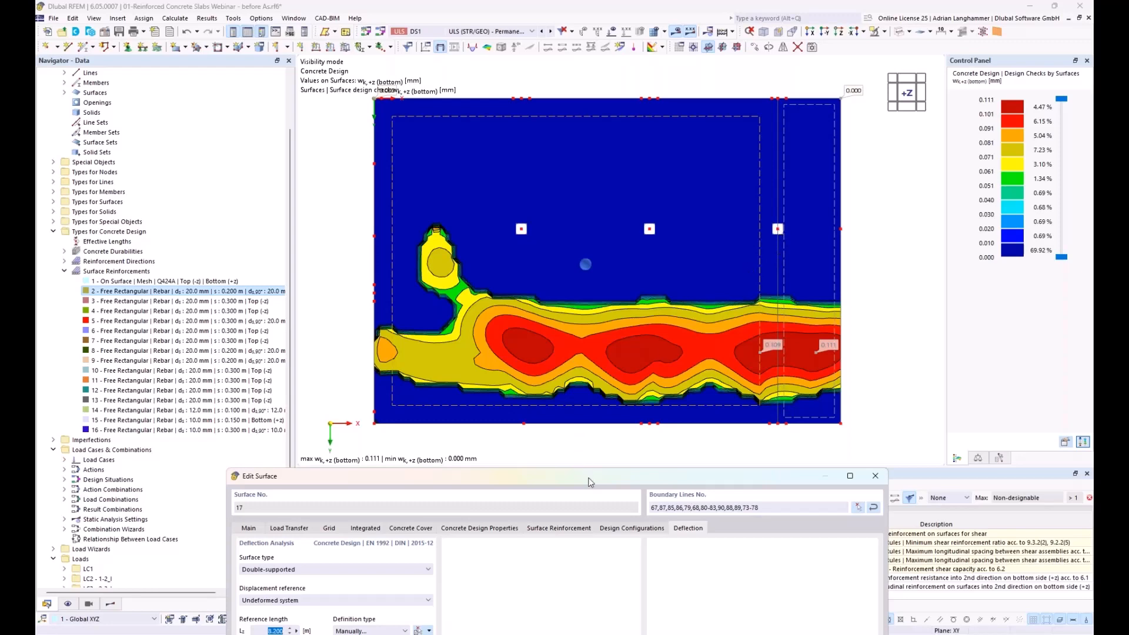
left_click_drag(591, 482, 627, 148)
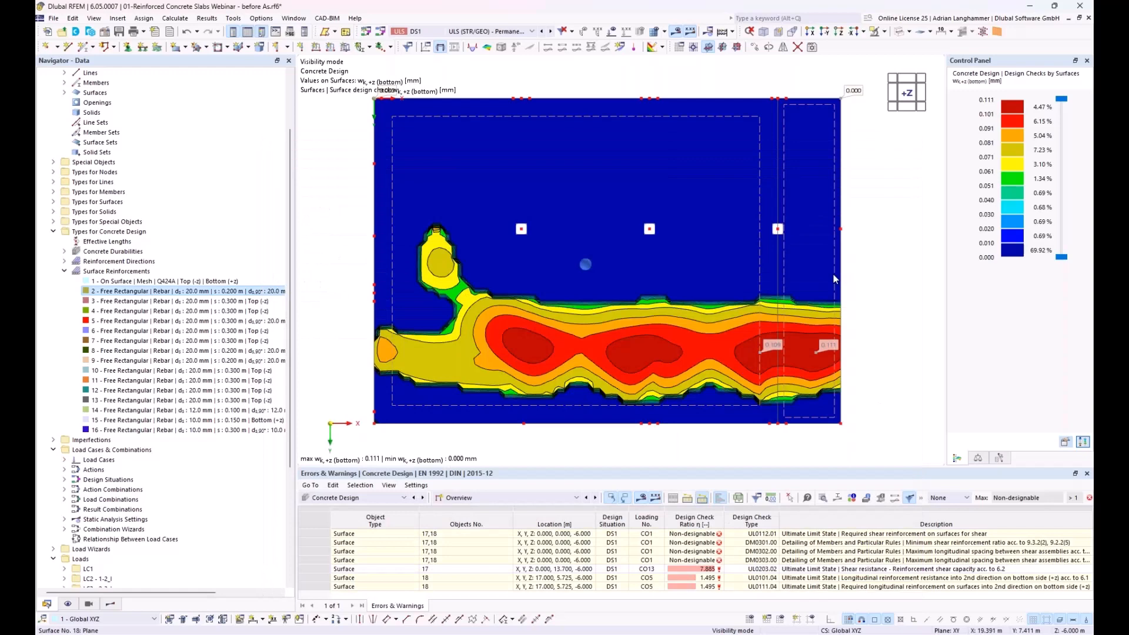
Review the deflection analysis settings of surface 18, including surface type, displacement reference and reference length.
double_click(834, 274)
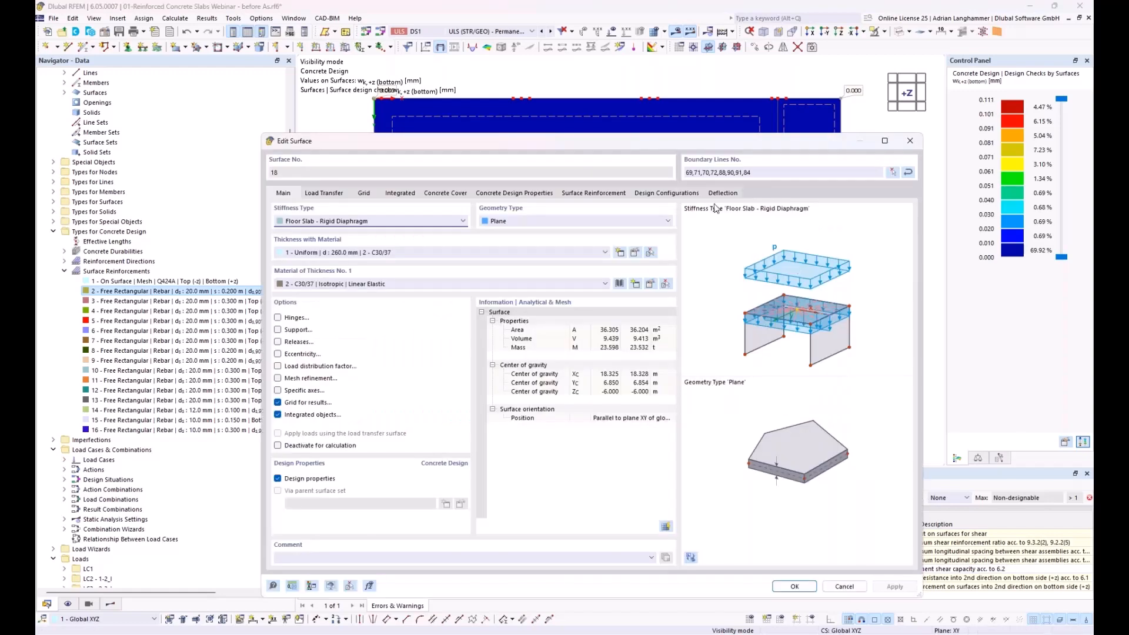
left_click(722, 194)
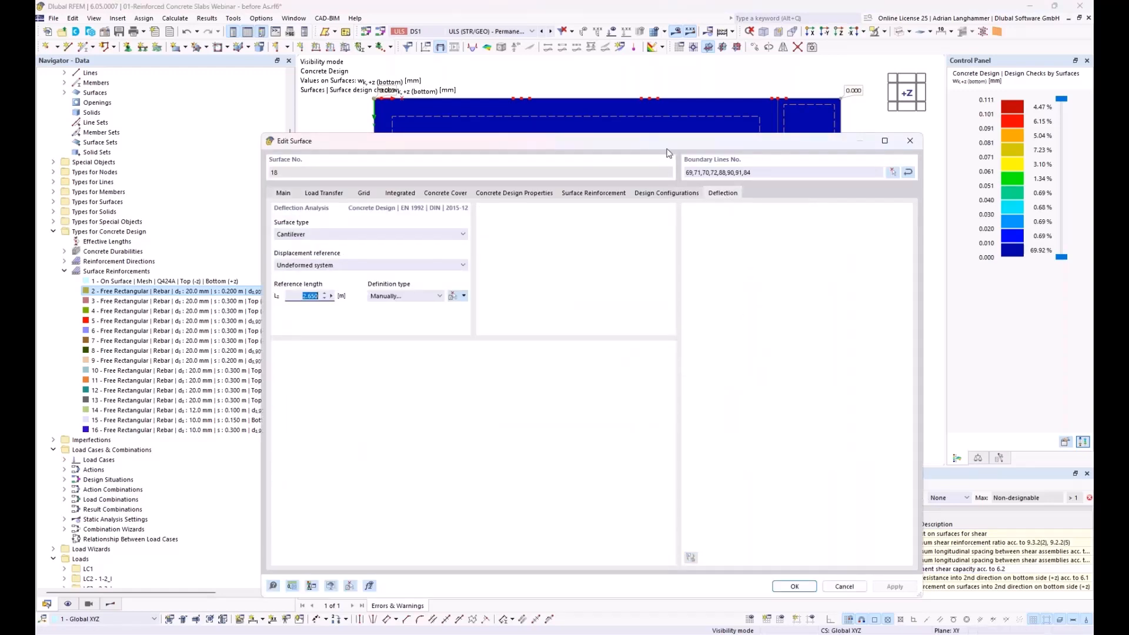
left_click_drag(650, 144, 637, 505)
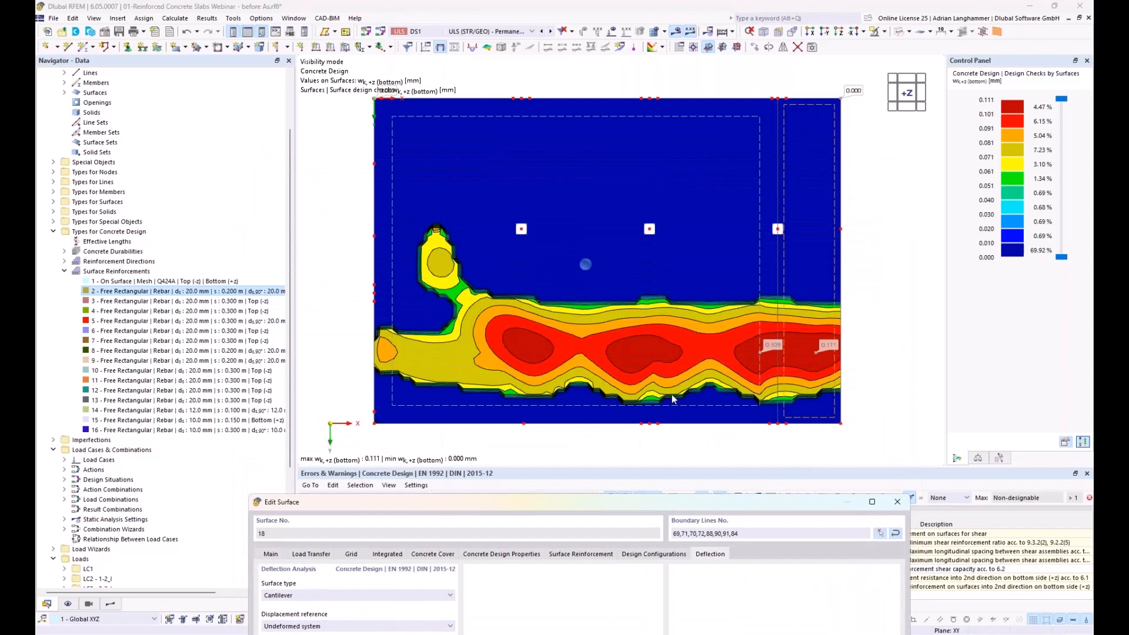
left_click_drag(566, 500, 581, 393)
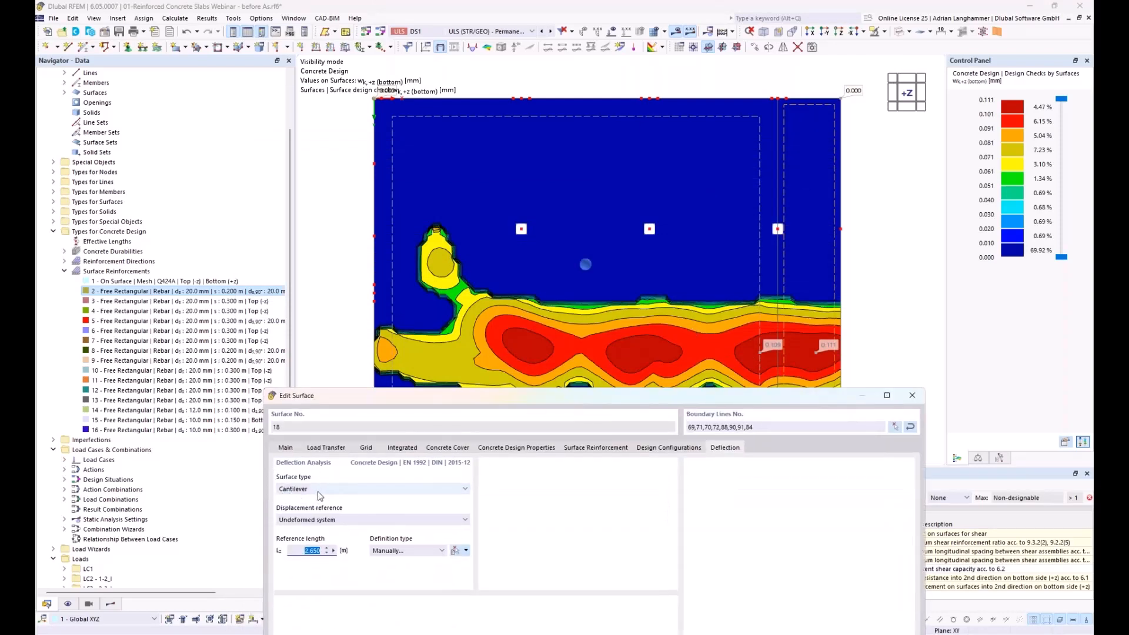
left_click(912, 402)
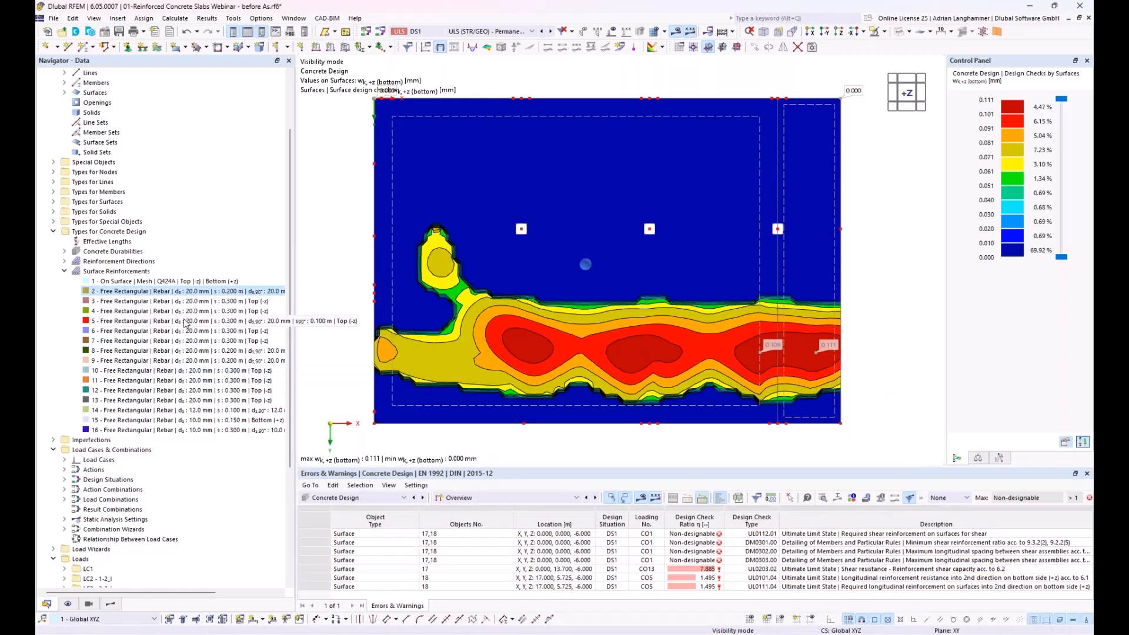
Review the time-dependent properties of material 2, C30/37, including the creep and shrinkage settings and the creep coefficient diagram.
scroll(186, 323, "up", 1)
scroll(185, 322, "up", 2)
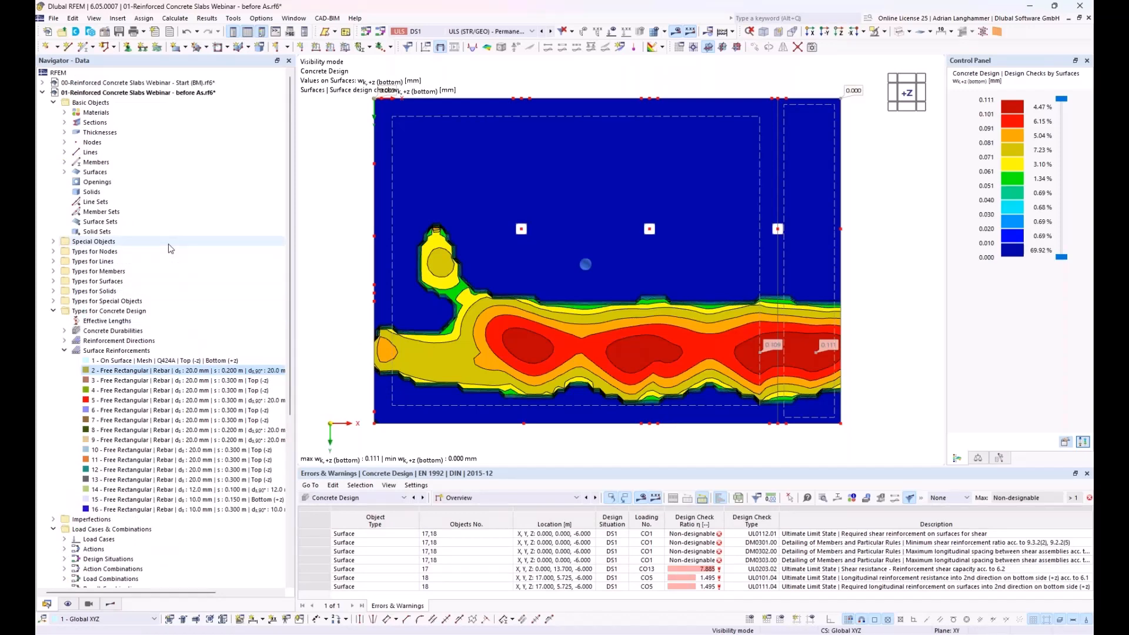
left_click(65, 112)
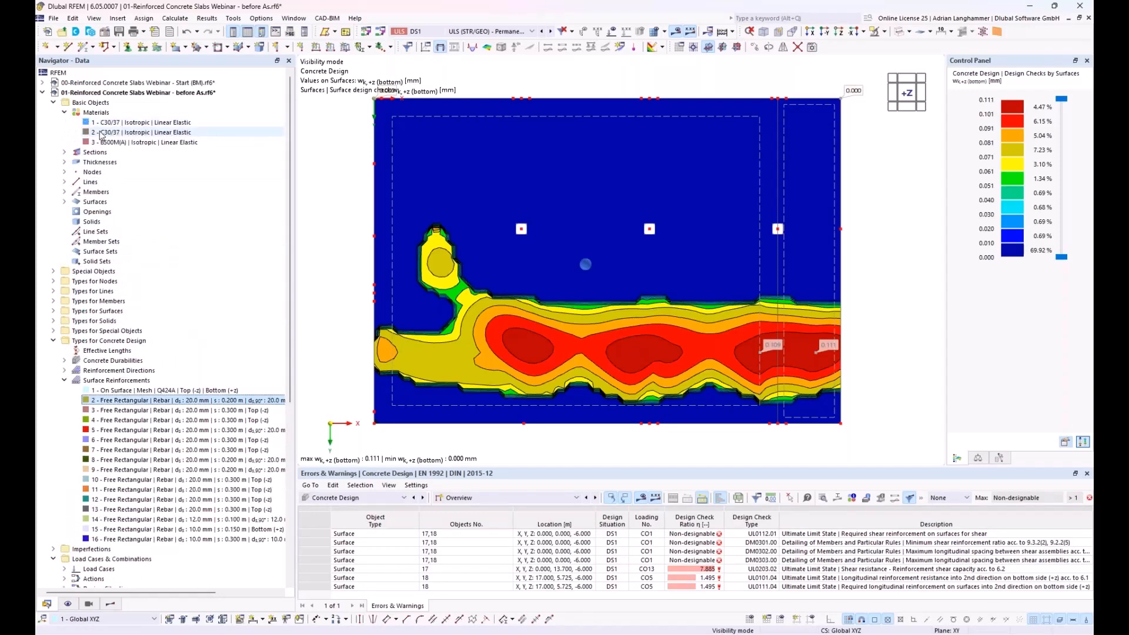
left_click(101, 133)
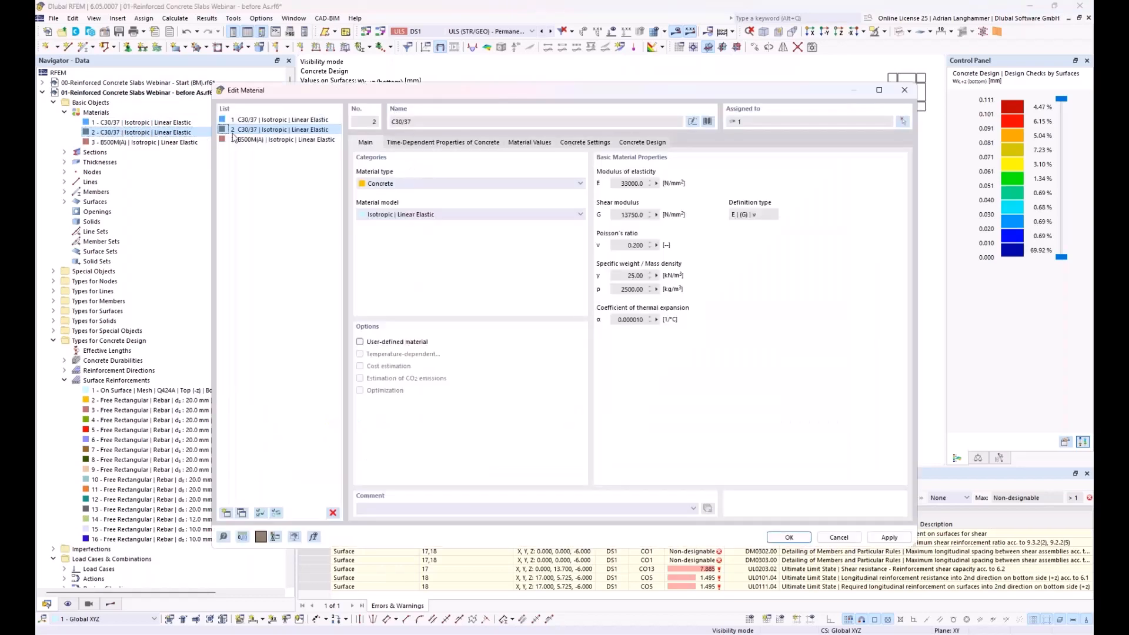
left_click_drag(549, 93, 468, 252)
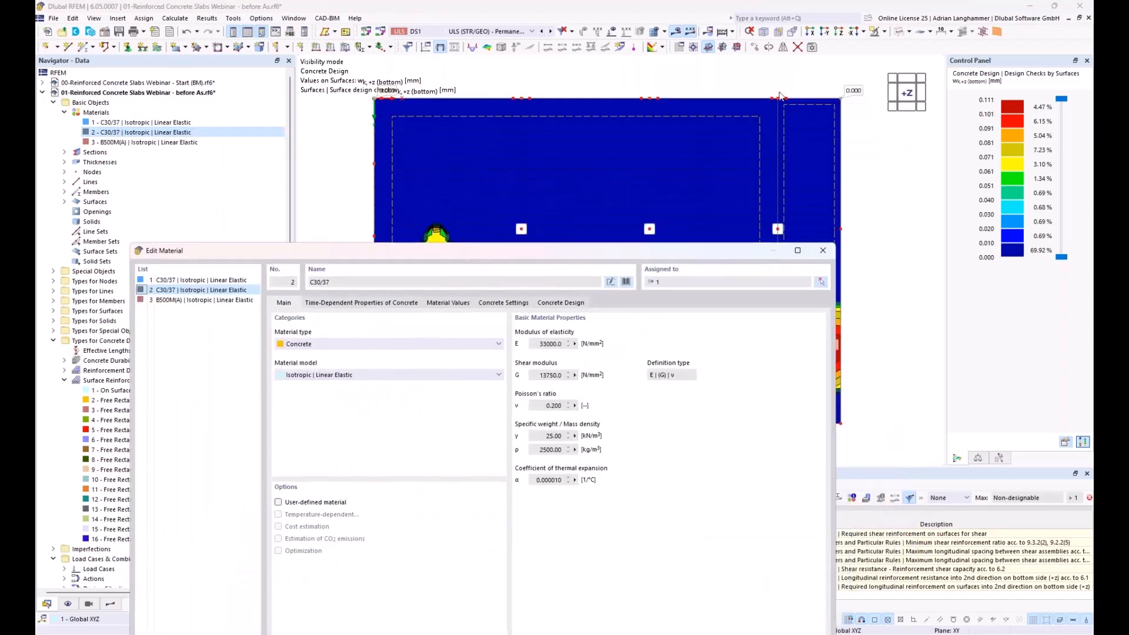
left_click(338, 305)
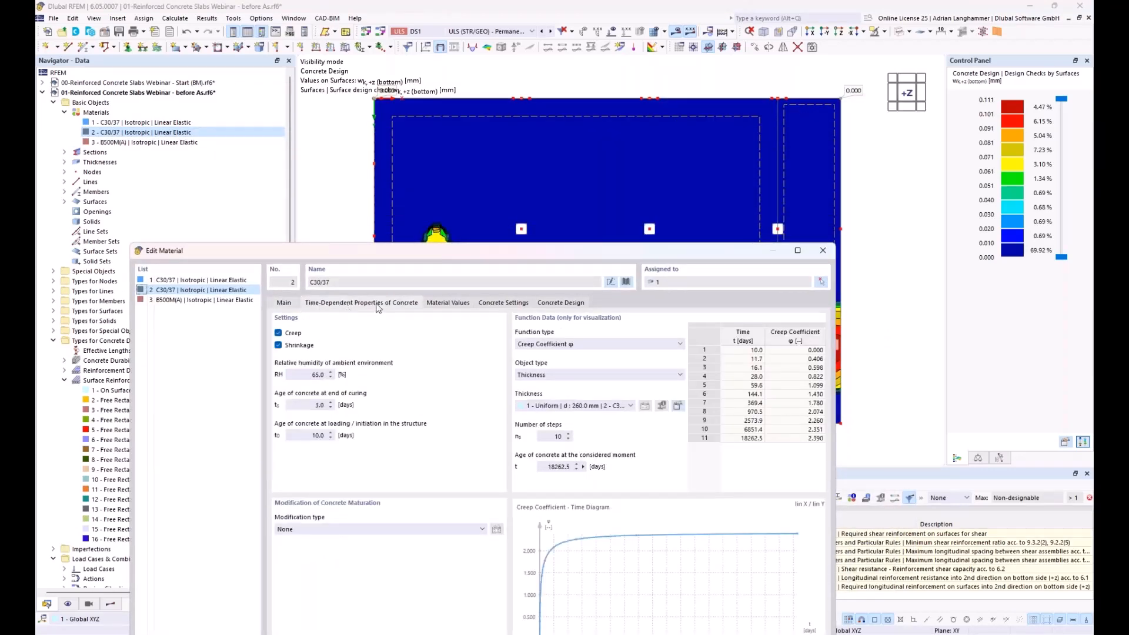
left_click_drag(427, 250, 452, 167)
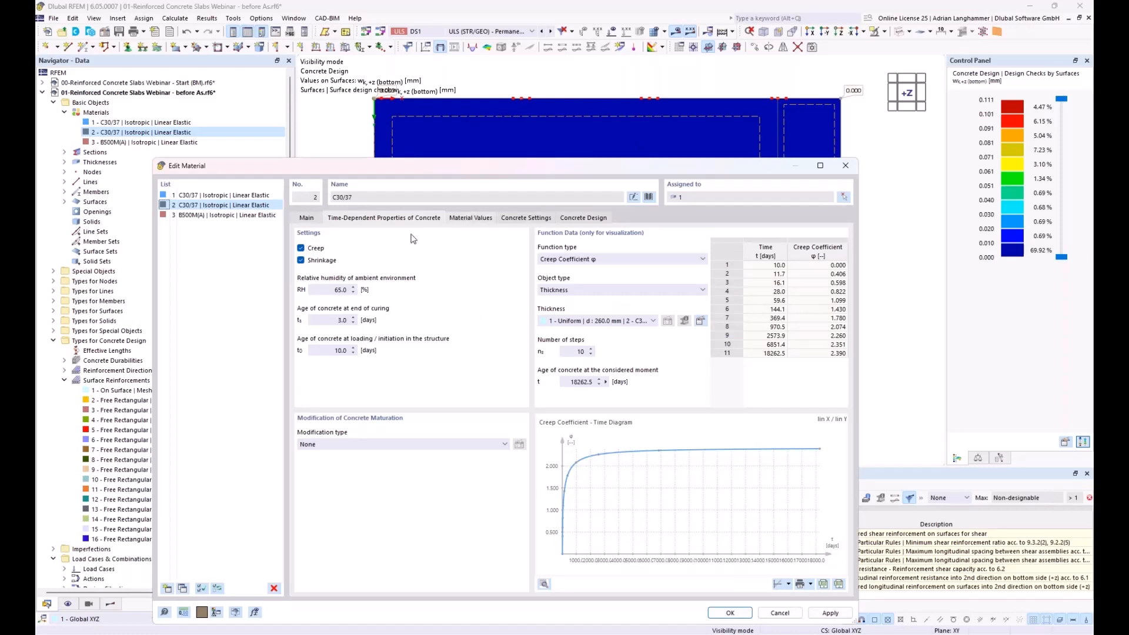
left_click_drag(432, 169, 436, 88)
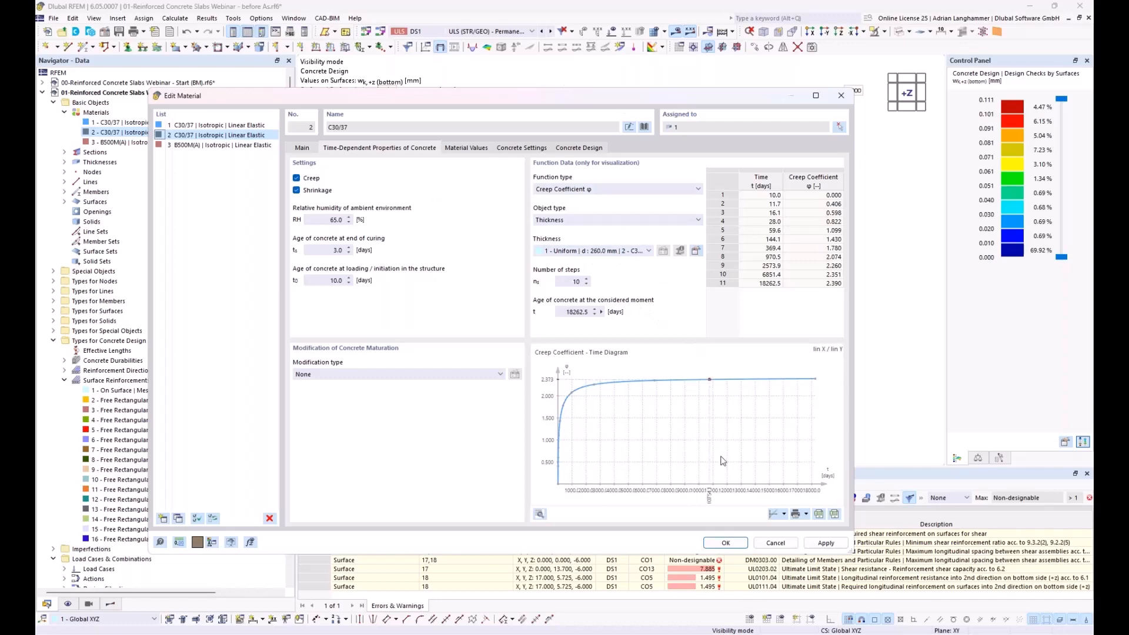
left_click(788, 545)
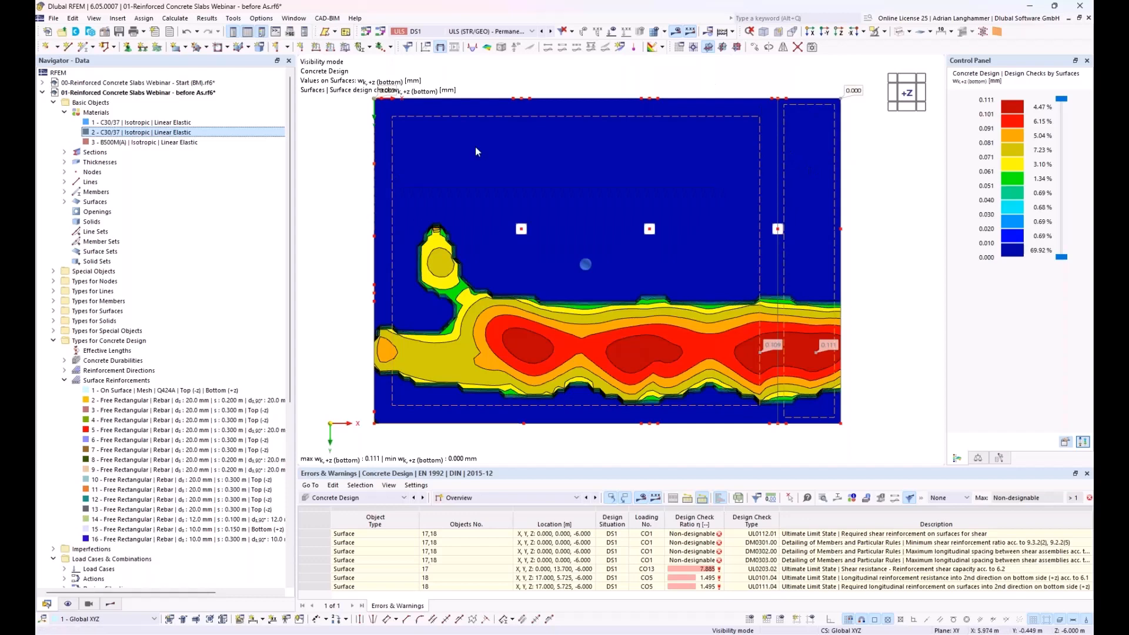
Activate the limitation of deflection in the Standard serviceability configuration and check the quasi-permanent limits for two-sided and one-sided support.
scroll(123, 441, "down", 9)
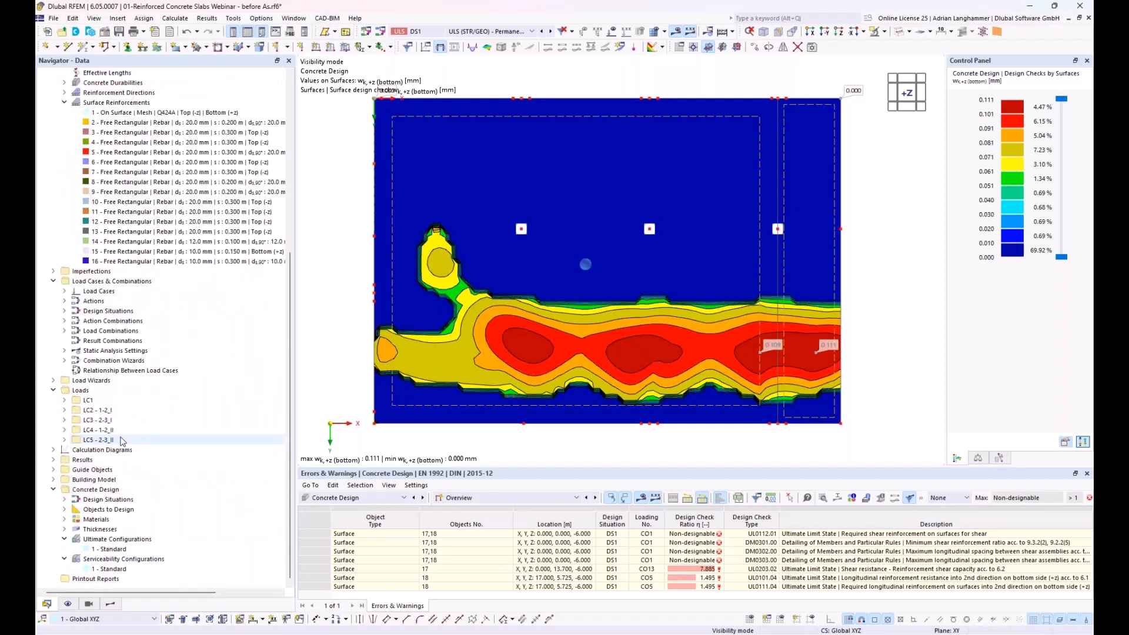
double_click(118, 570)
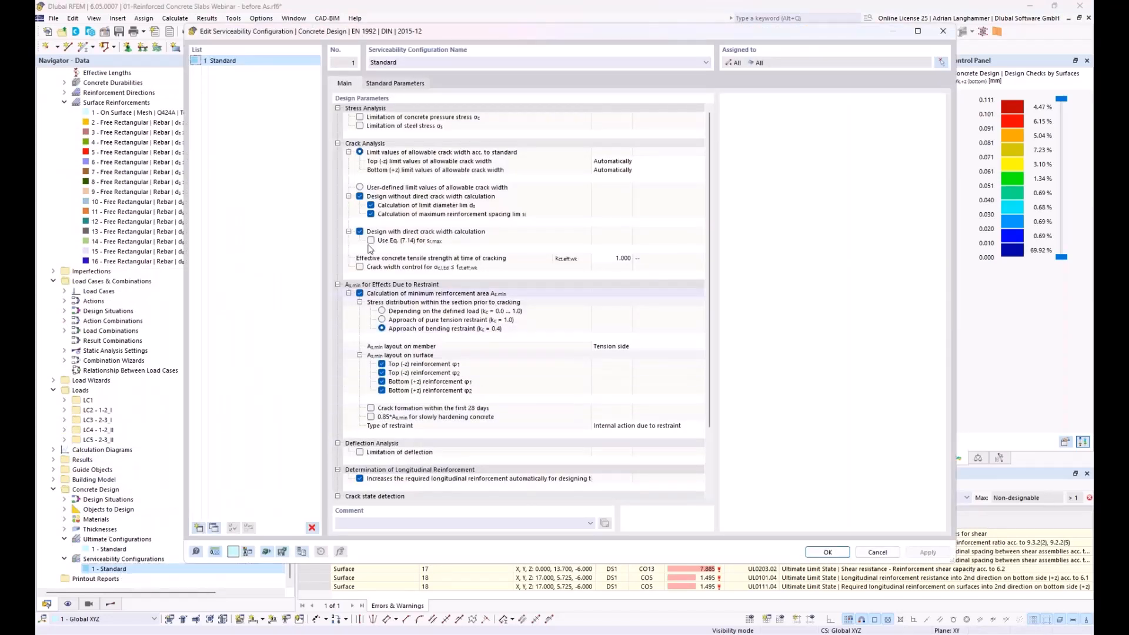
scroll(383, 145, "down", 2)
scroll(382, 144, "down", 1)
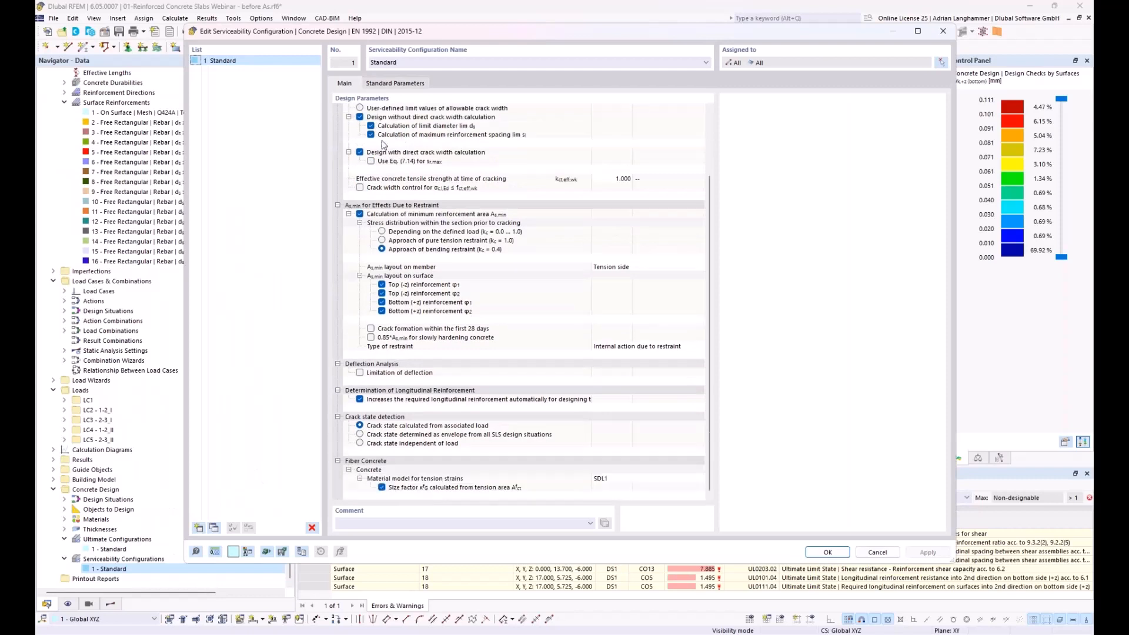
left_click(360, 373)
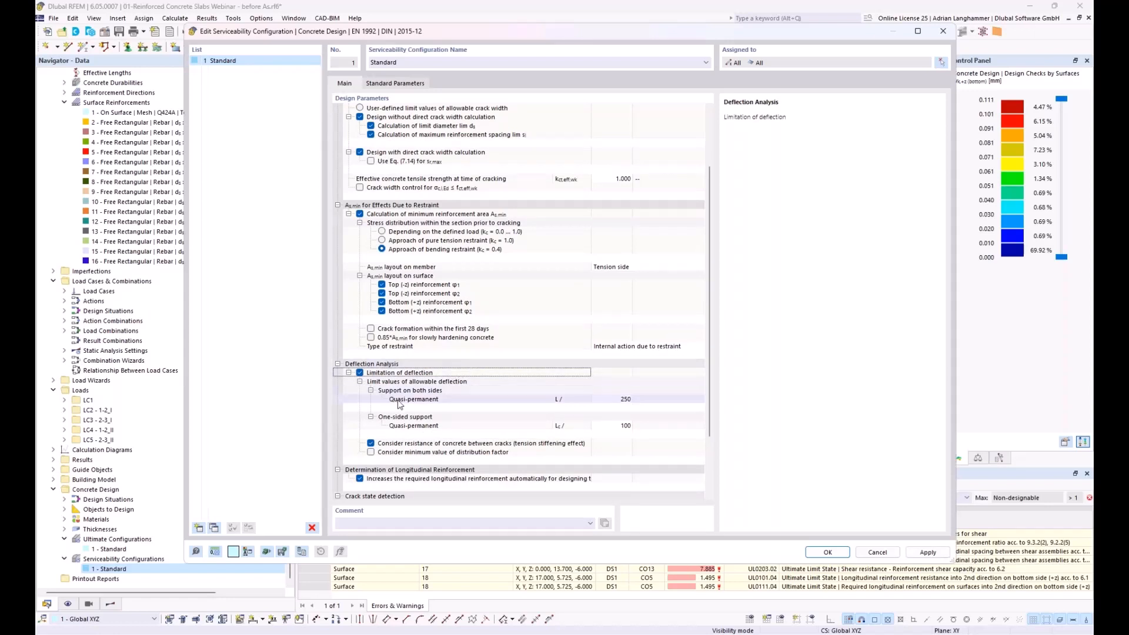
left_click(400, 399)
left_click(617, 402)
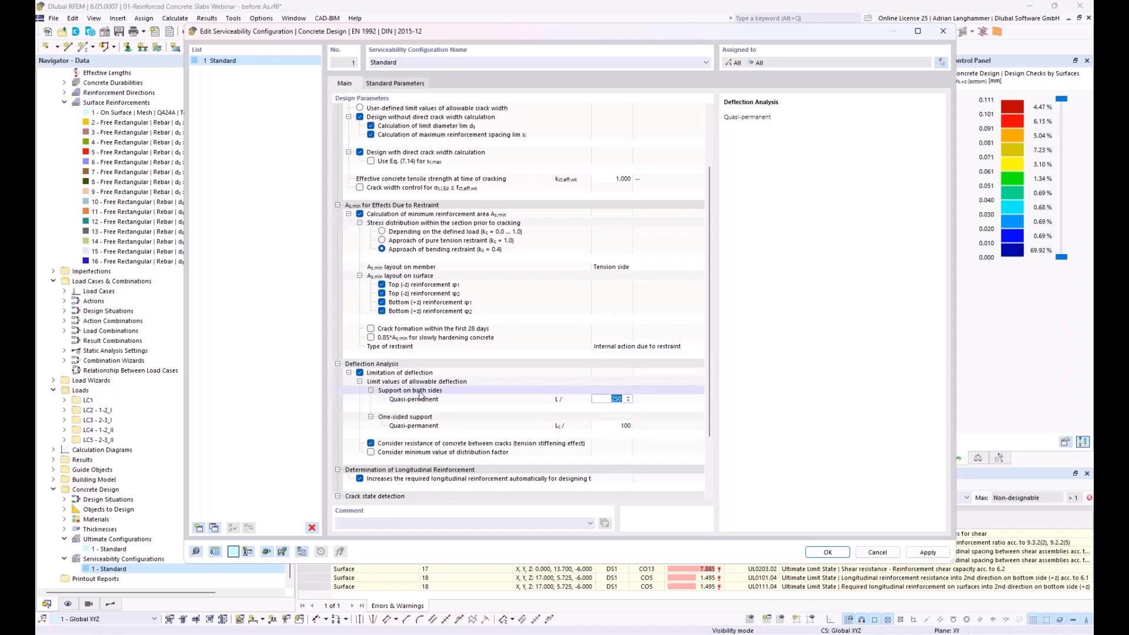
left_click(451, 424)
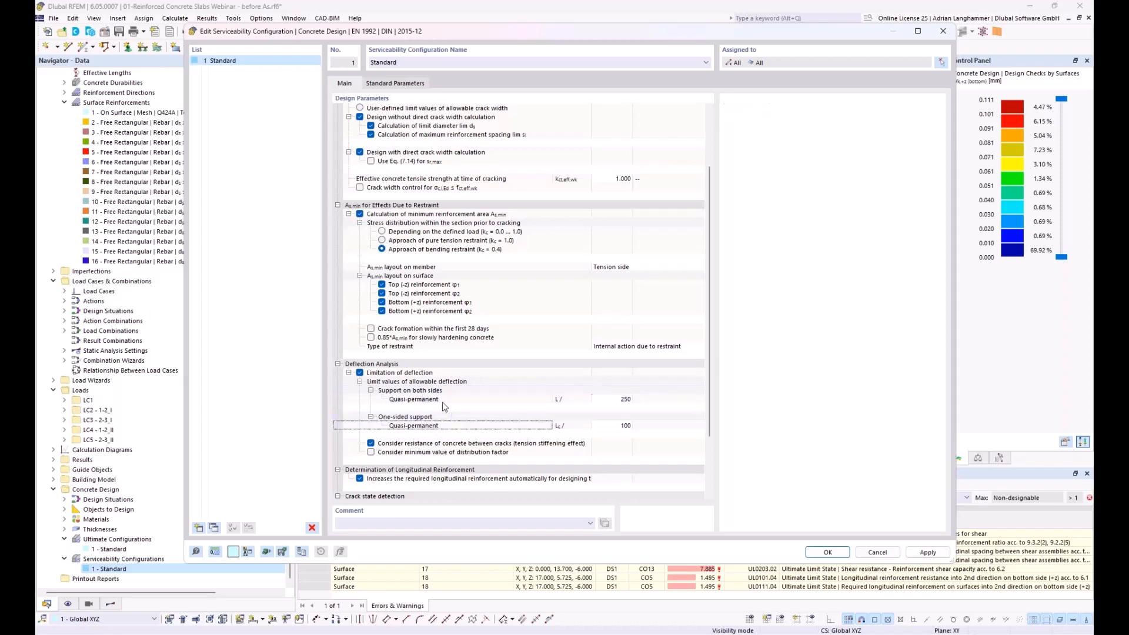
left_click(432, 391)
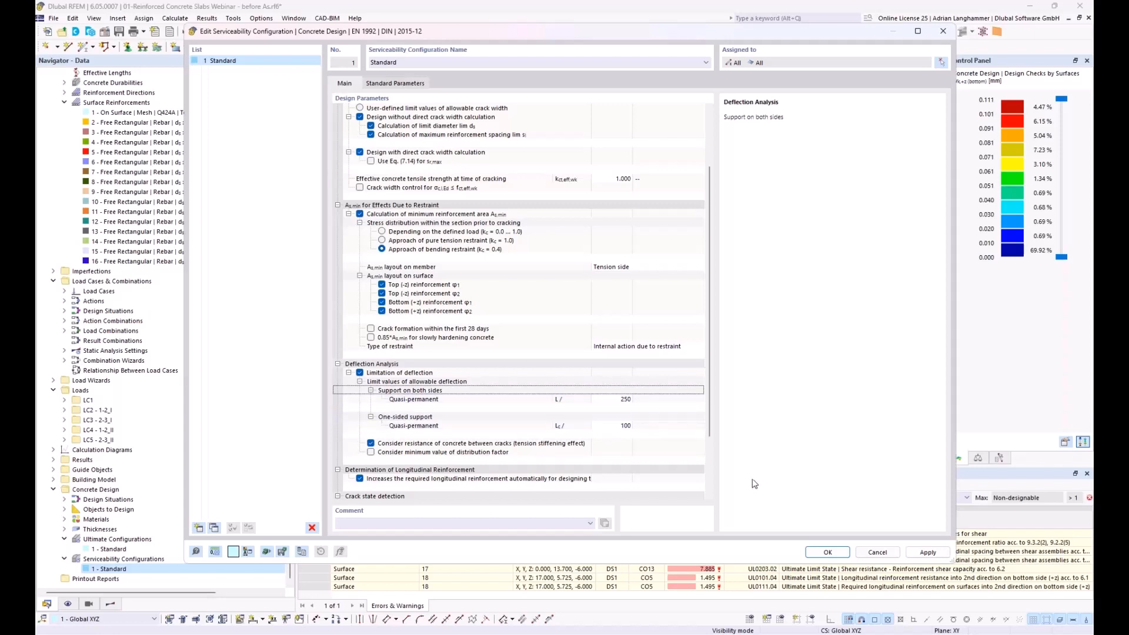
Turn off the automatic increase of required longitudinal reinforcement for serviceability and confirm the configuration, accepting deletion of the concrete design results.
scroll(513, 397, "down", 3)
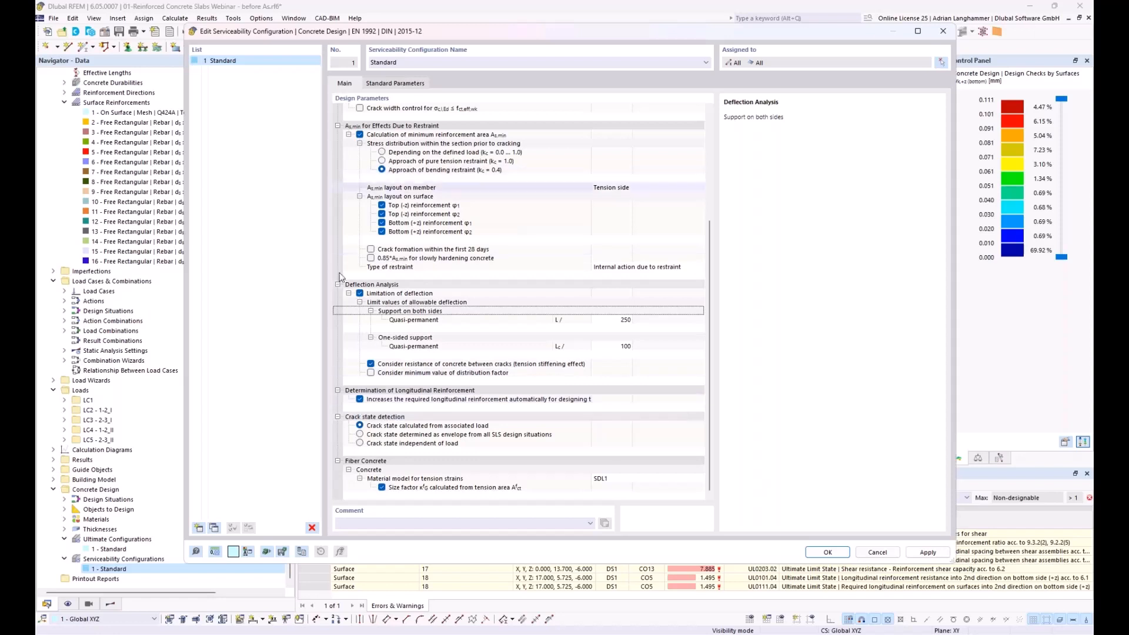
left_click(360, 400)
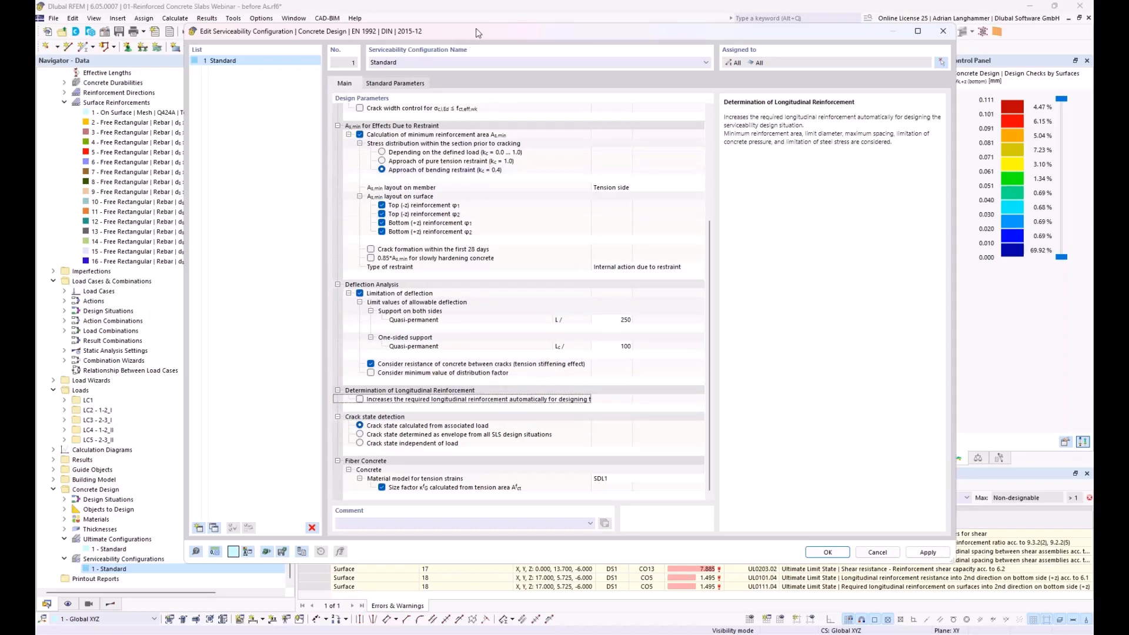
left_click_drag(459, 29, 391, 13)
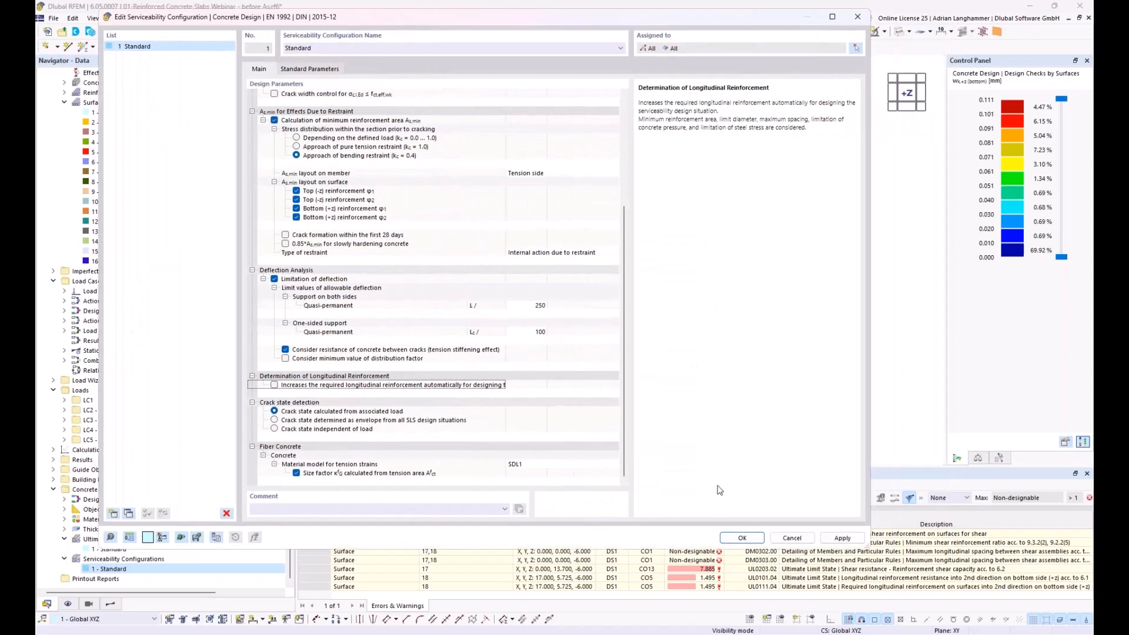
left_click(742, 539)
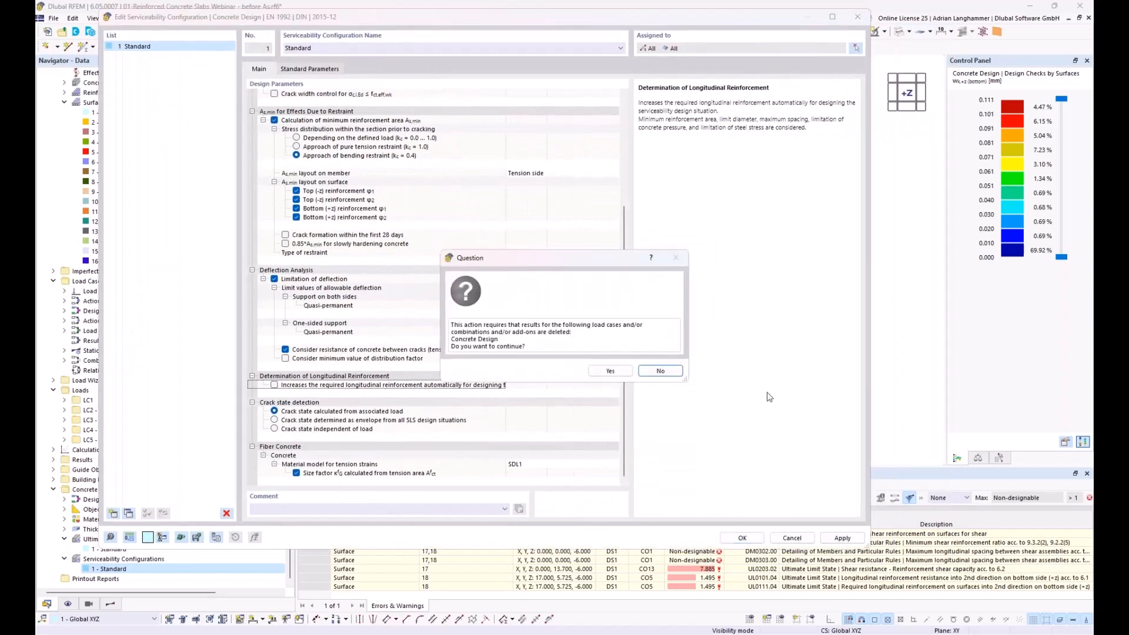
left_click(616, 374)
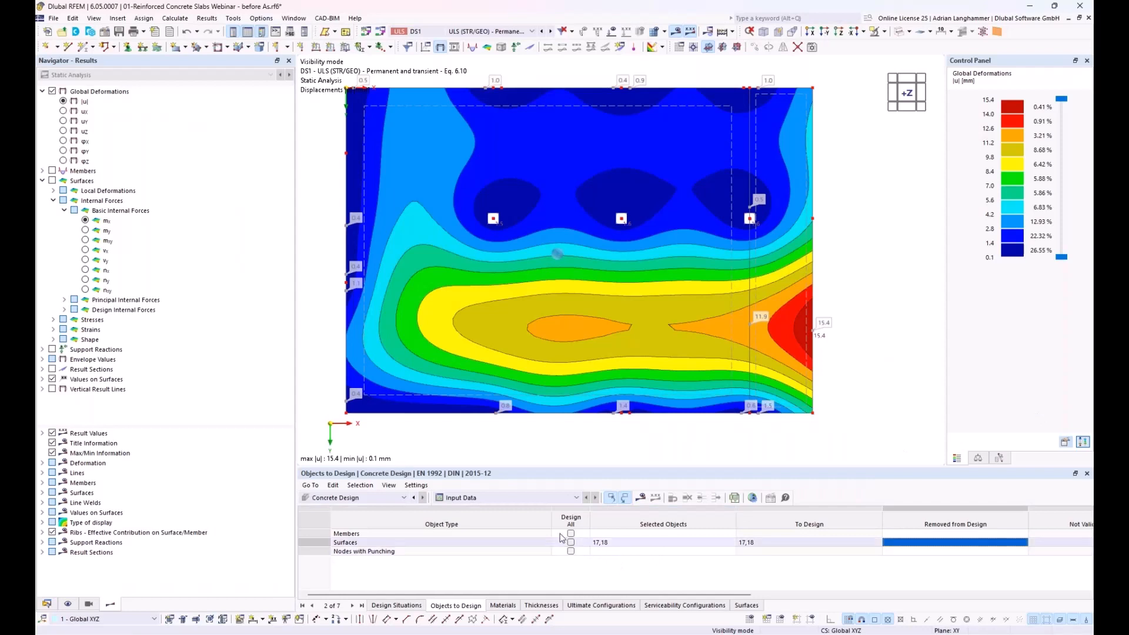
Assign the three interior column nodes 71-73 to the concrete design as nodes with punching.
left_click(541, 497)
left_click(542, 498)
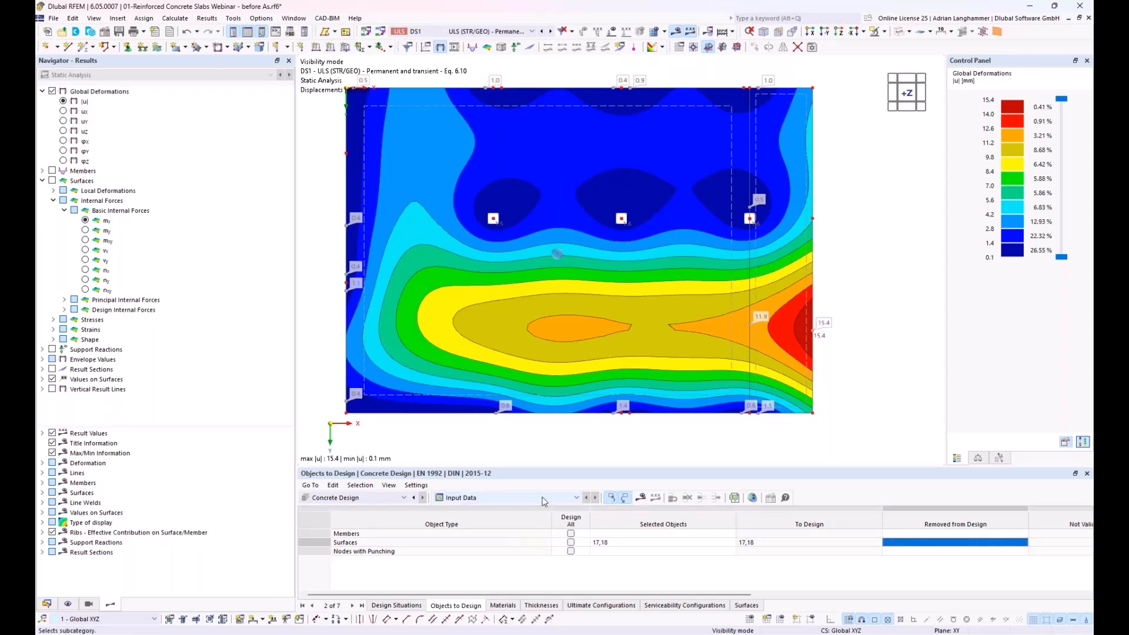
left_click(613, 551)
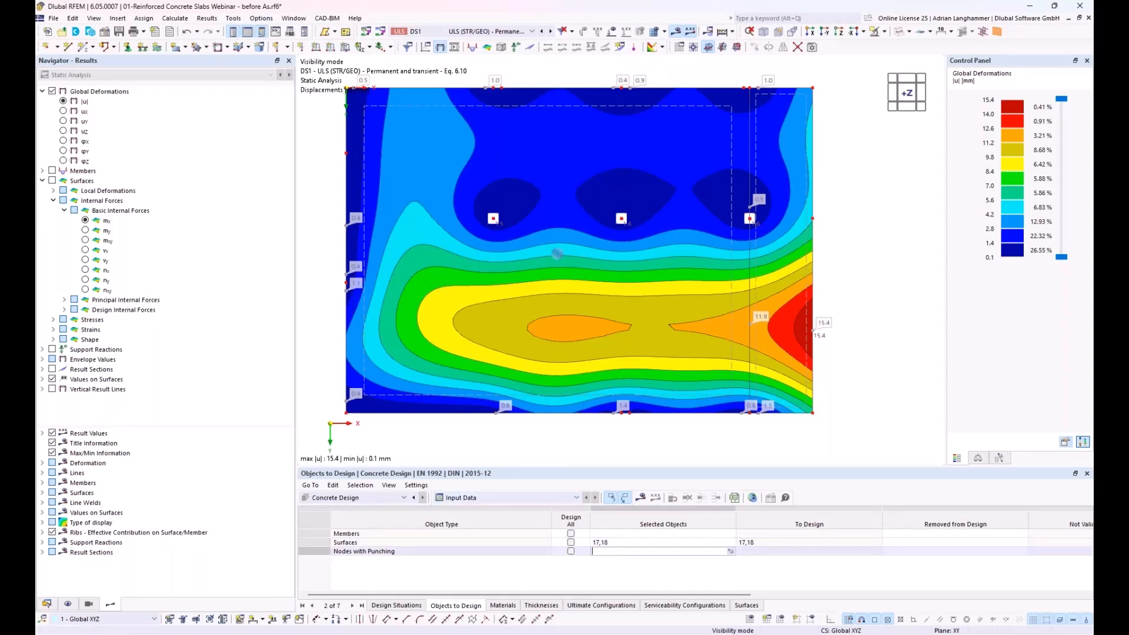
left_click(730, 551)
left_click(494, 218)
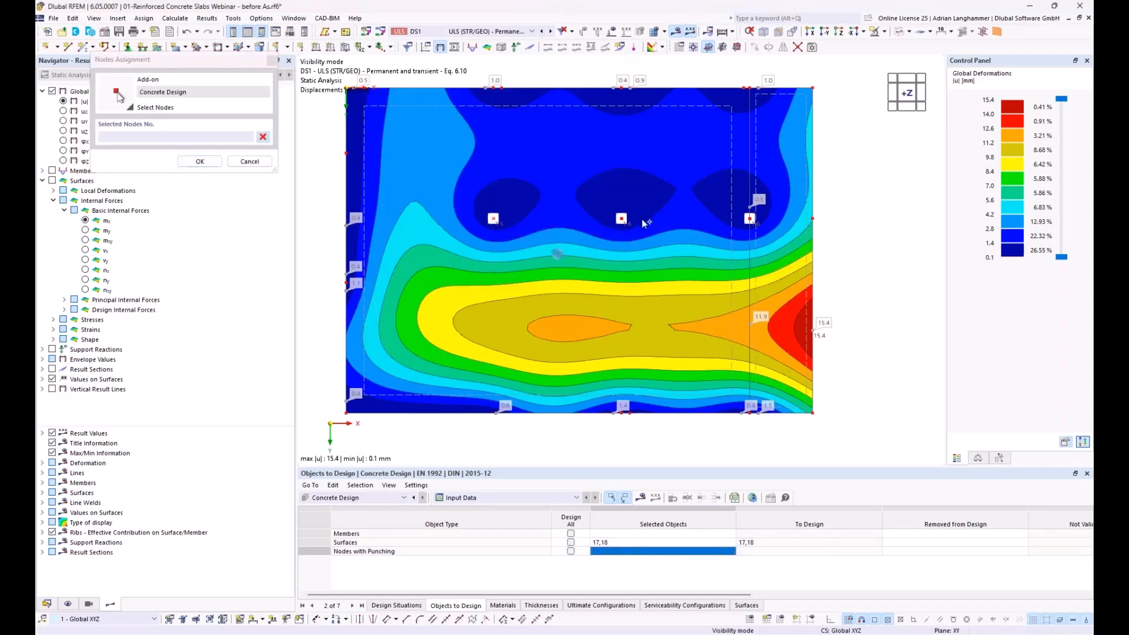
left_click(622, 219)
left_click(203, 163)
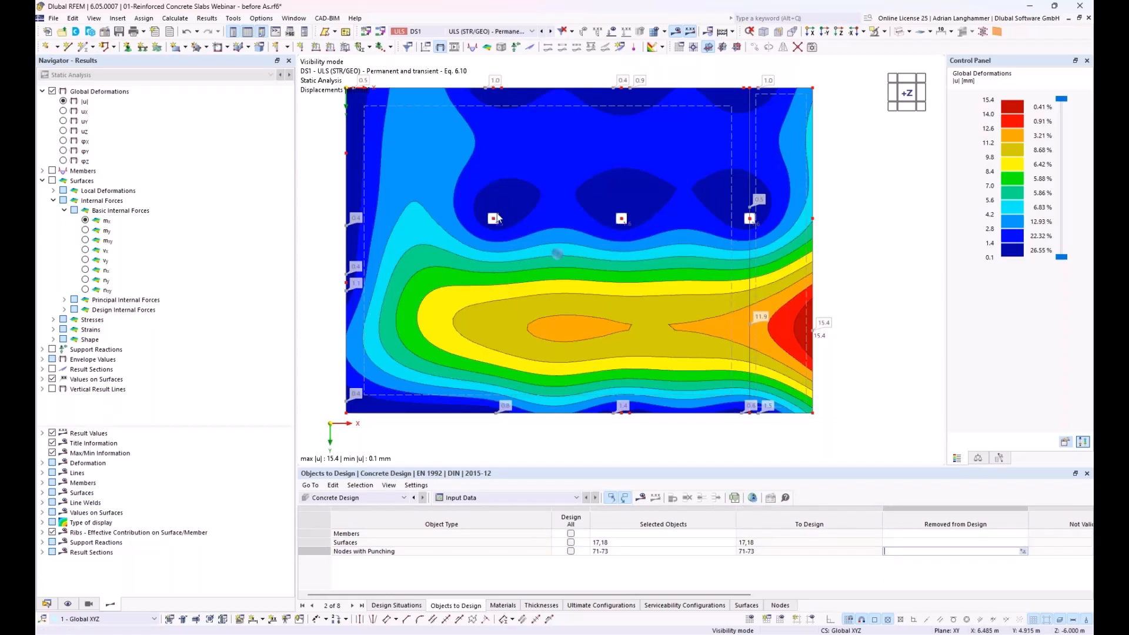
Check the punching design activation and the assigned ultimate configuration of node 71.
left_click(494, 219)
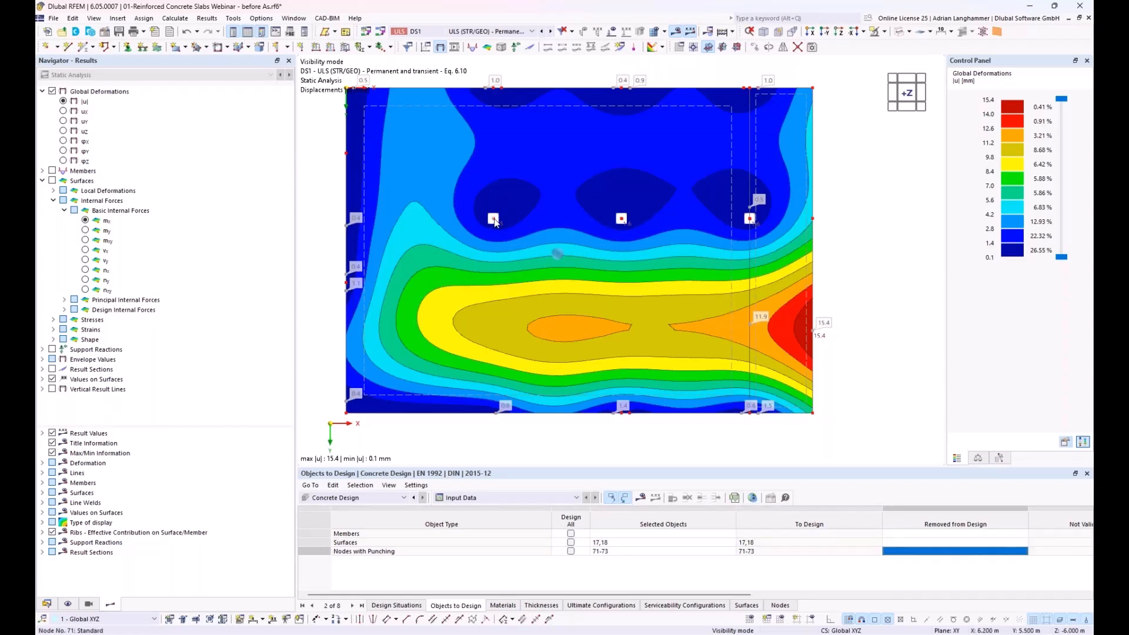
double_click(494, 219)
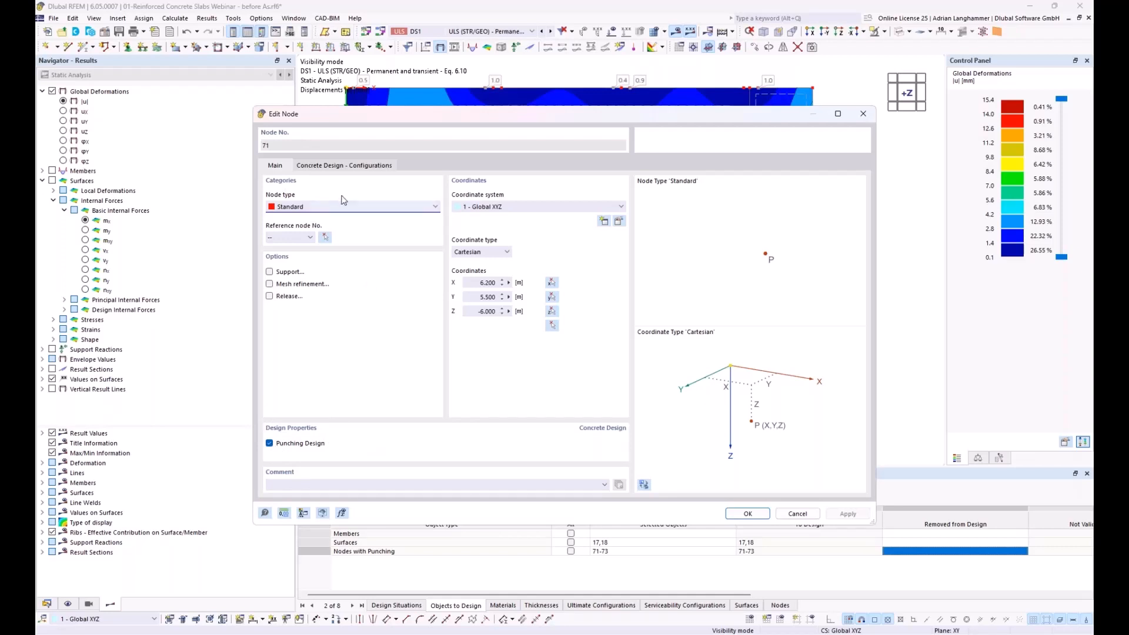
left_click(339, 166)
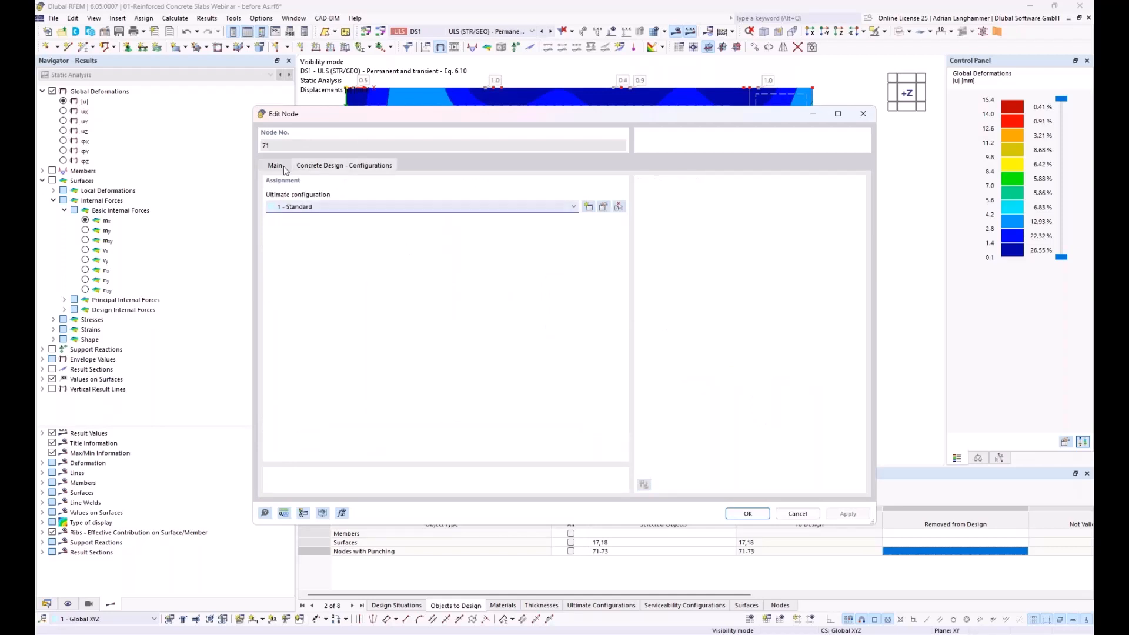
left_click(863, 114)
Review the punching design parameters of the Standard ultimate configuration for the concrete design and close the configuration.
left_click(51, 604)
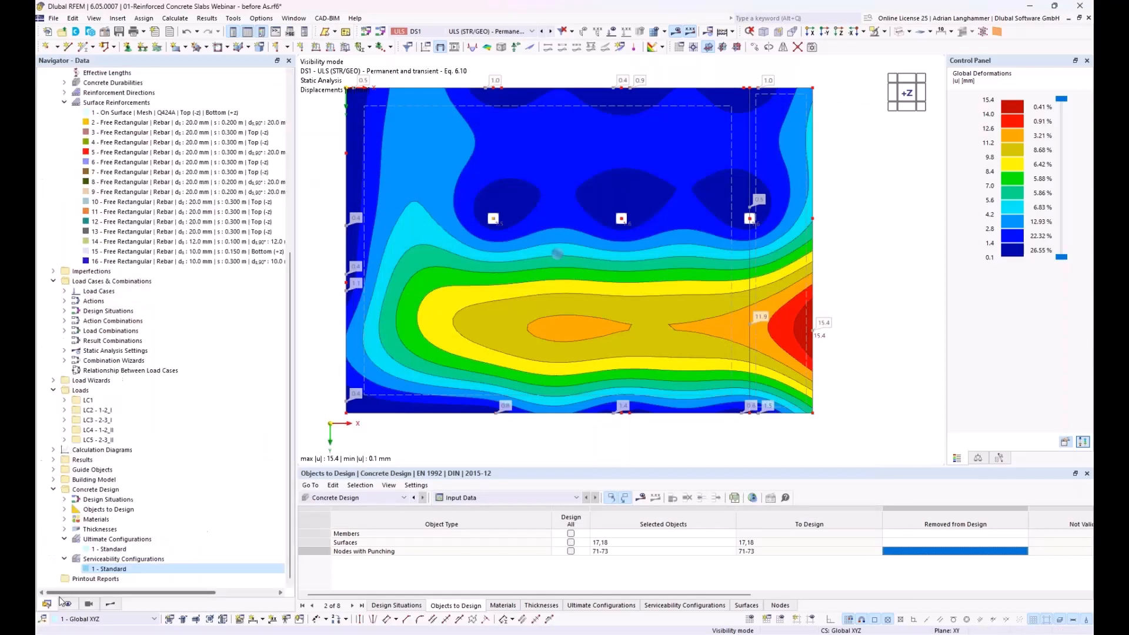
left_click(106, 549)
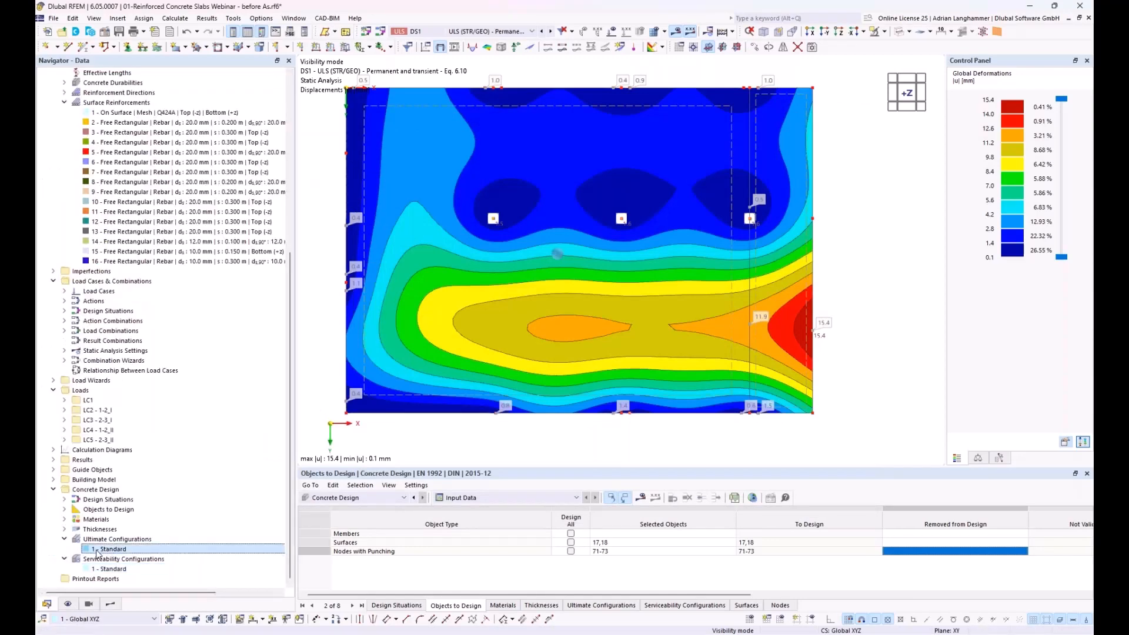
double_click(100, 550)
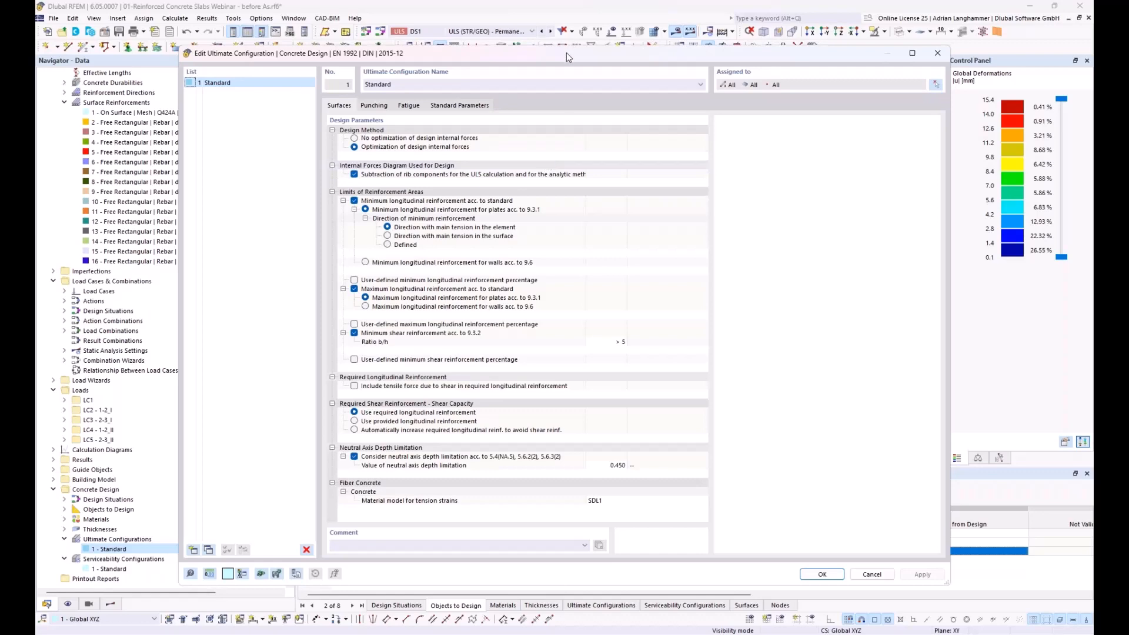
left_click_drag(566, 52, 533, 572)
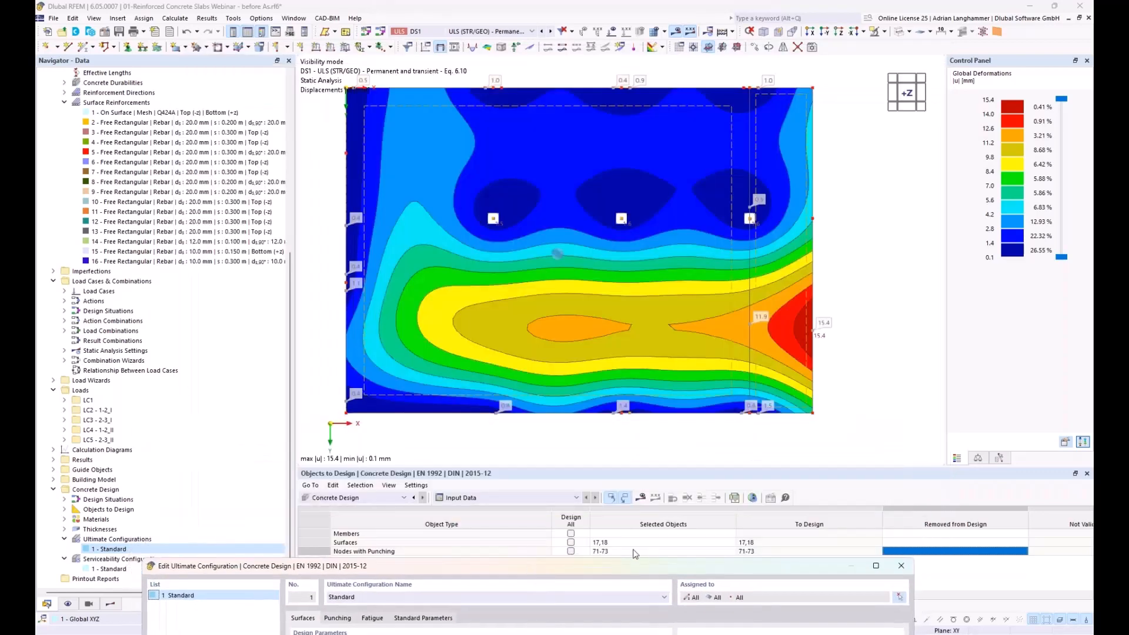
left_click_drag(614, 568, 666, 74)
left_click(390, 125)
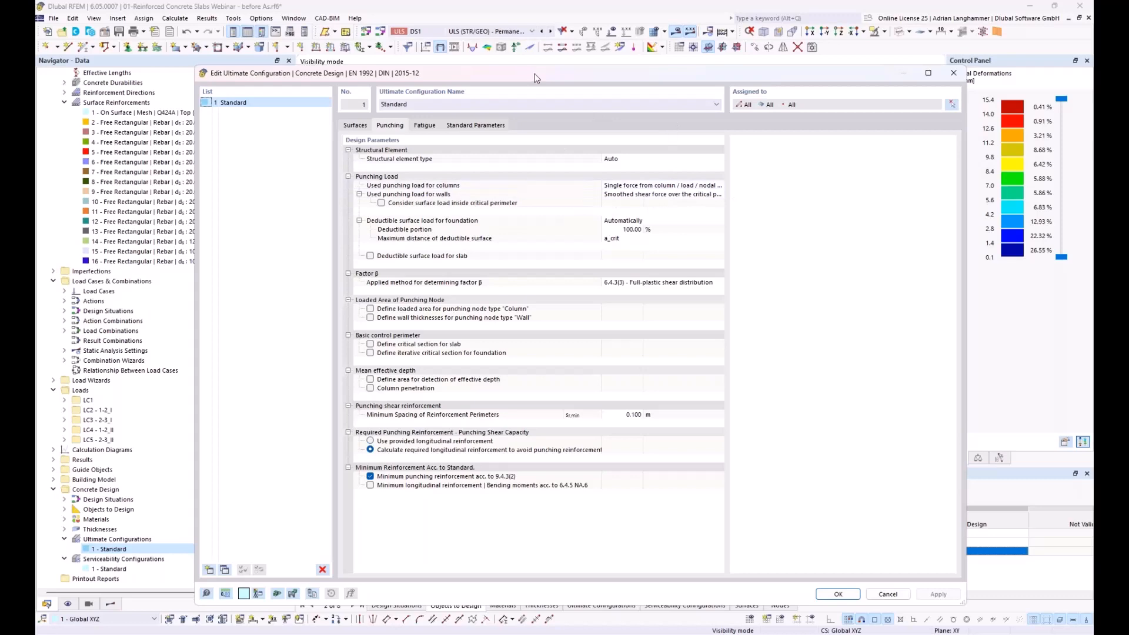
left_click_drag(519, 82, 429, 58)
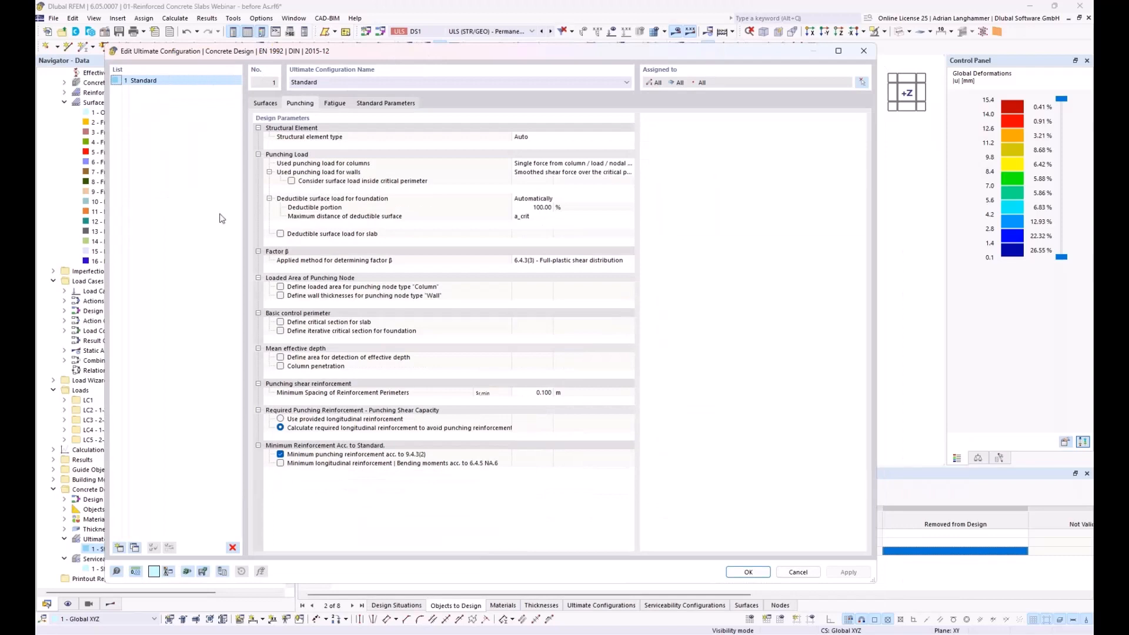
left_click(748, 572)
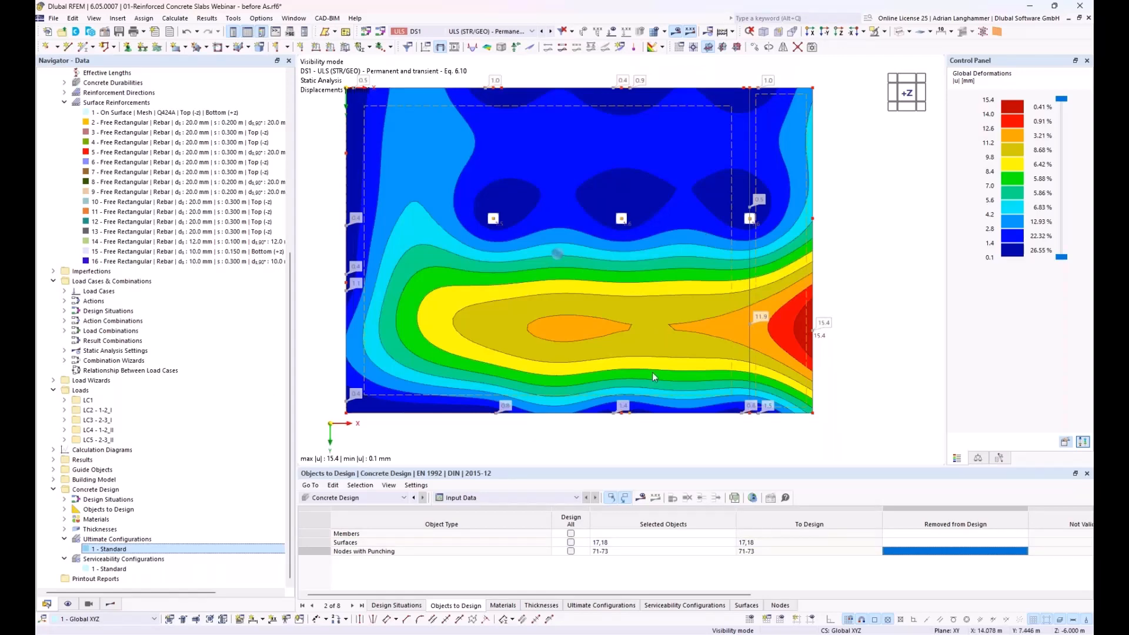
Start the concrete design calculation and switch to the presentation's slide on deflection calculation according to EN 1992-1-1 7.4.3.
left_click(641, 500)
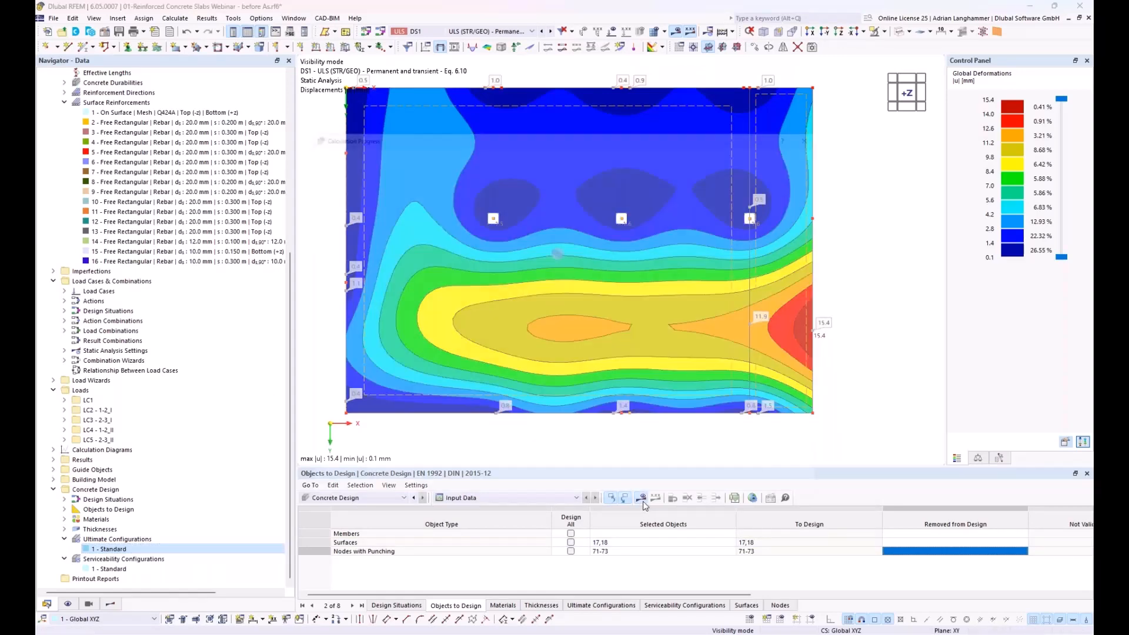
mouse_move(370, 631)
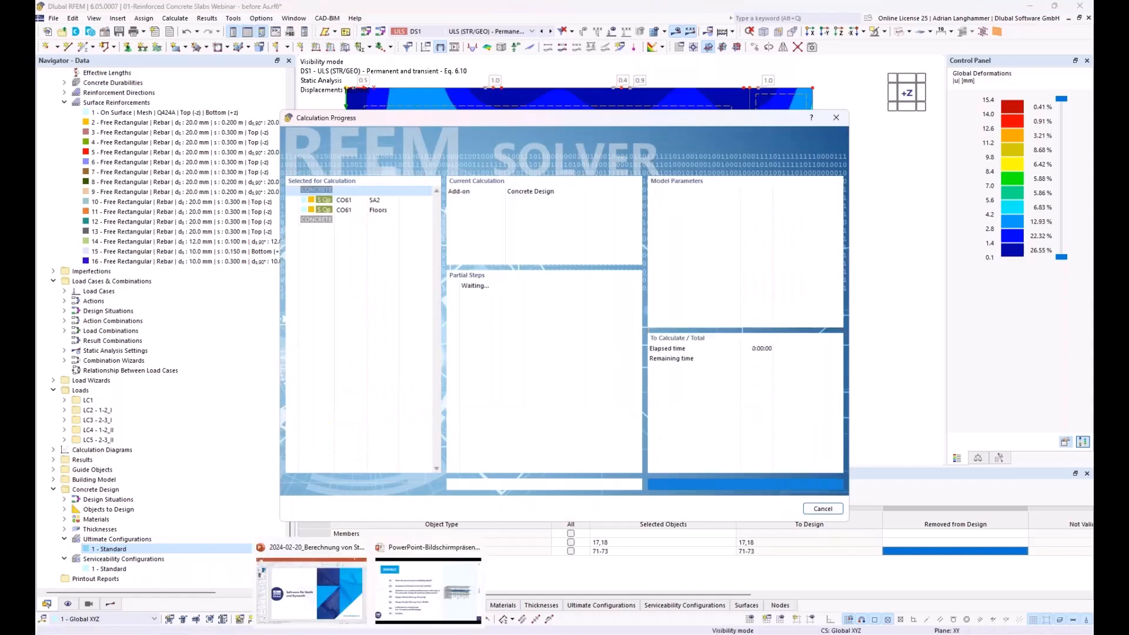
left_click(429, 588)
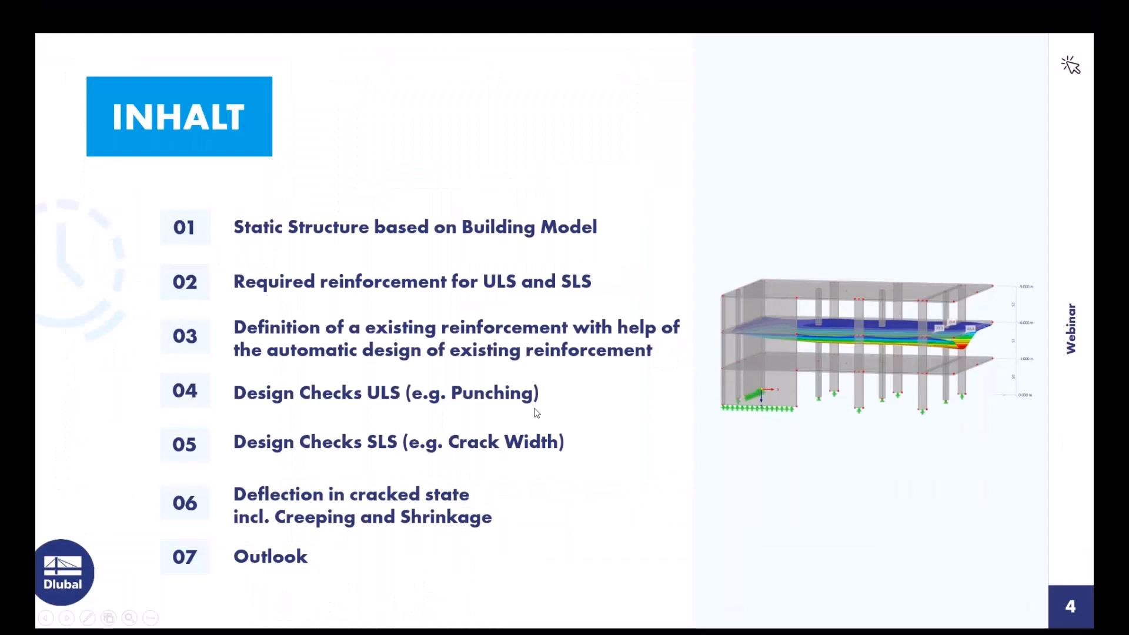
key("Right")
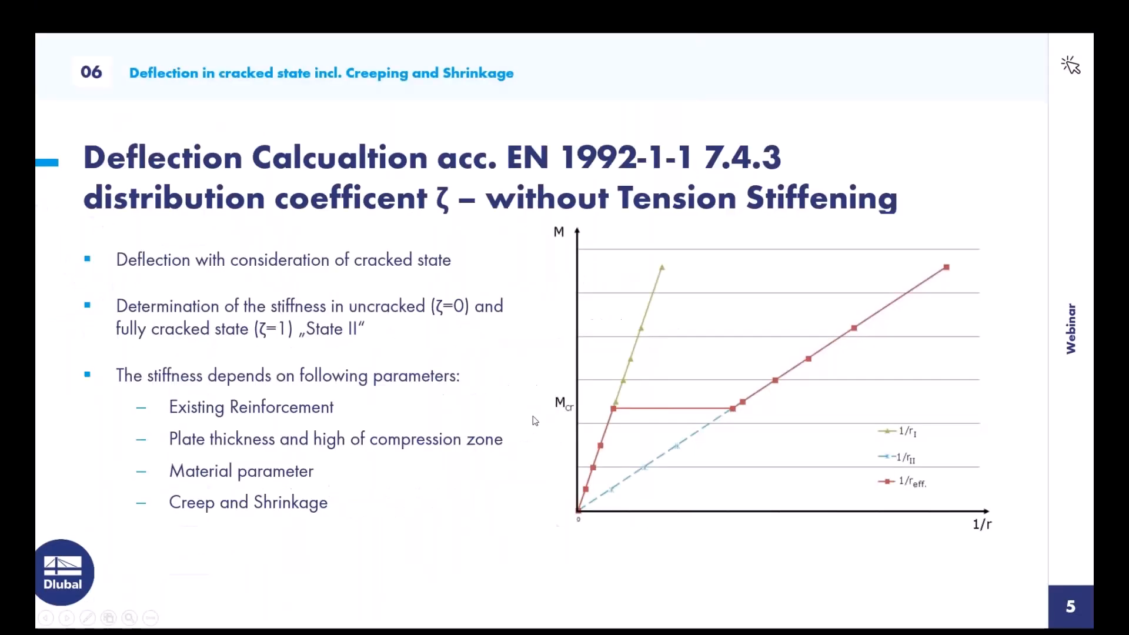
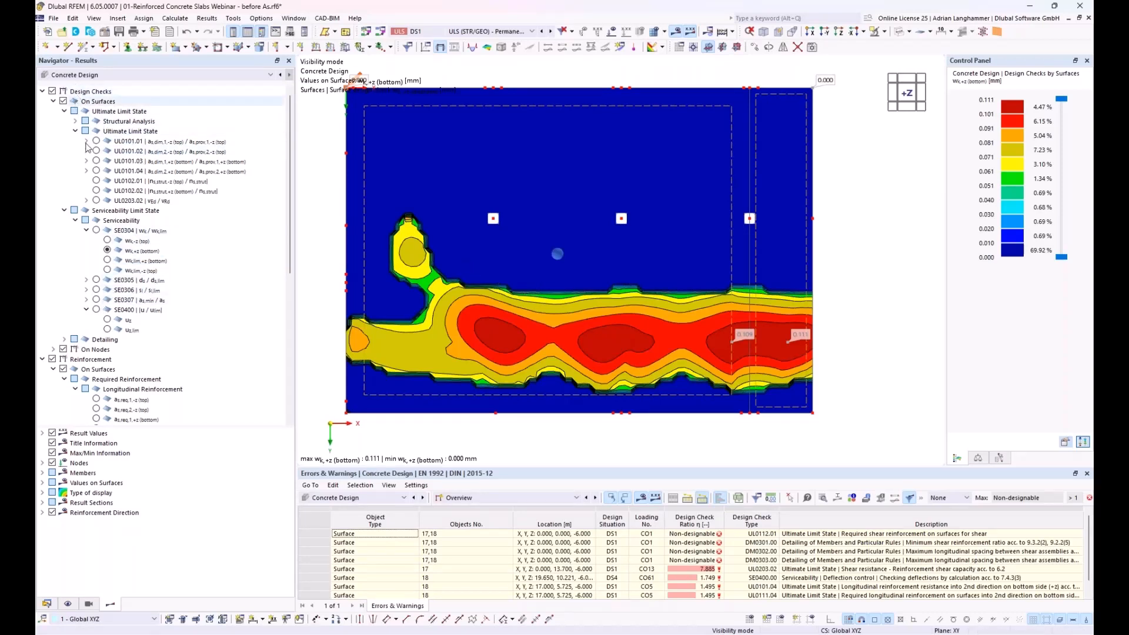
Display the SE0400 deflection design check ratio on the slab surfaces and view the slab at an angle.
left_click(134, 313)
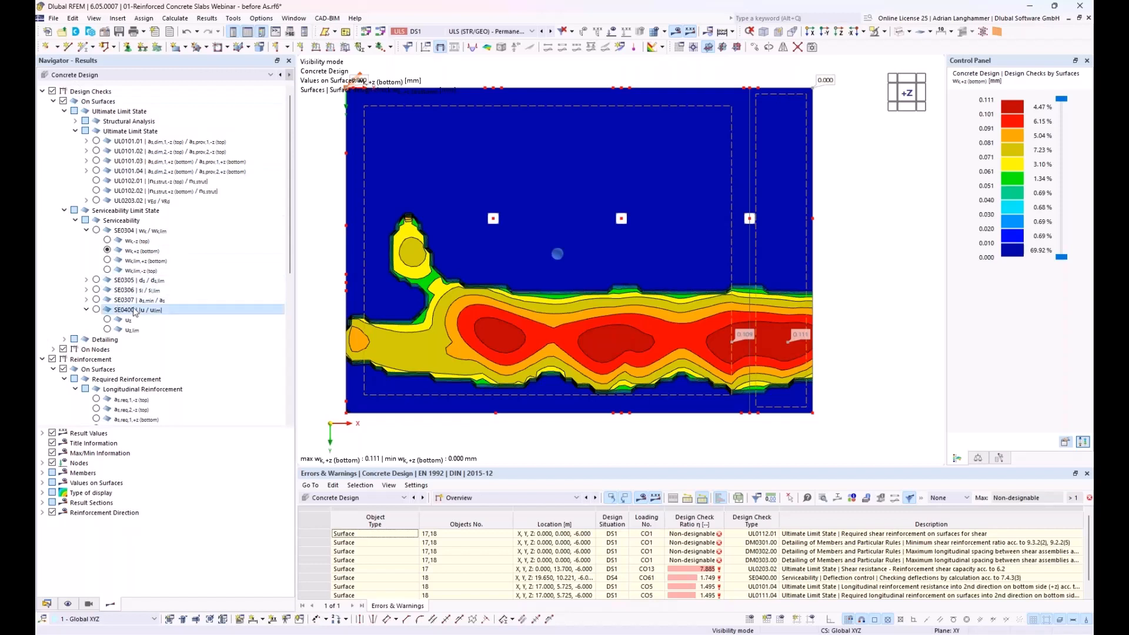
left_click(96, 310)
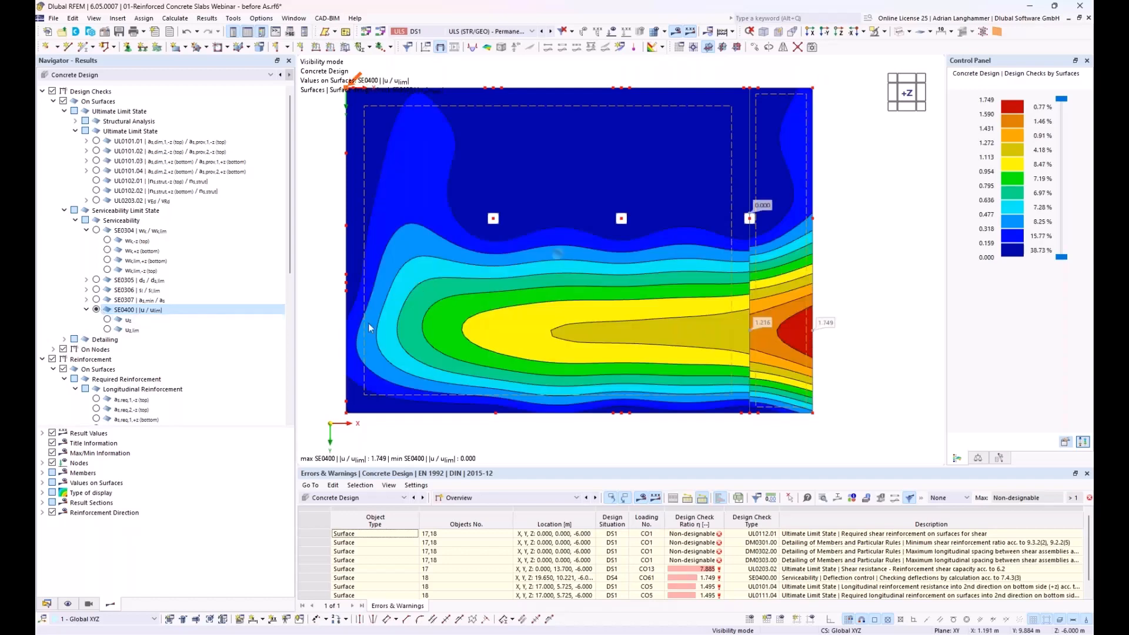
middle_click_drag(518, 295, 493, 280)
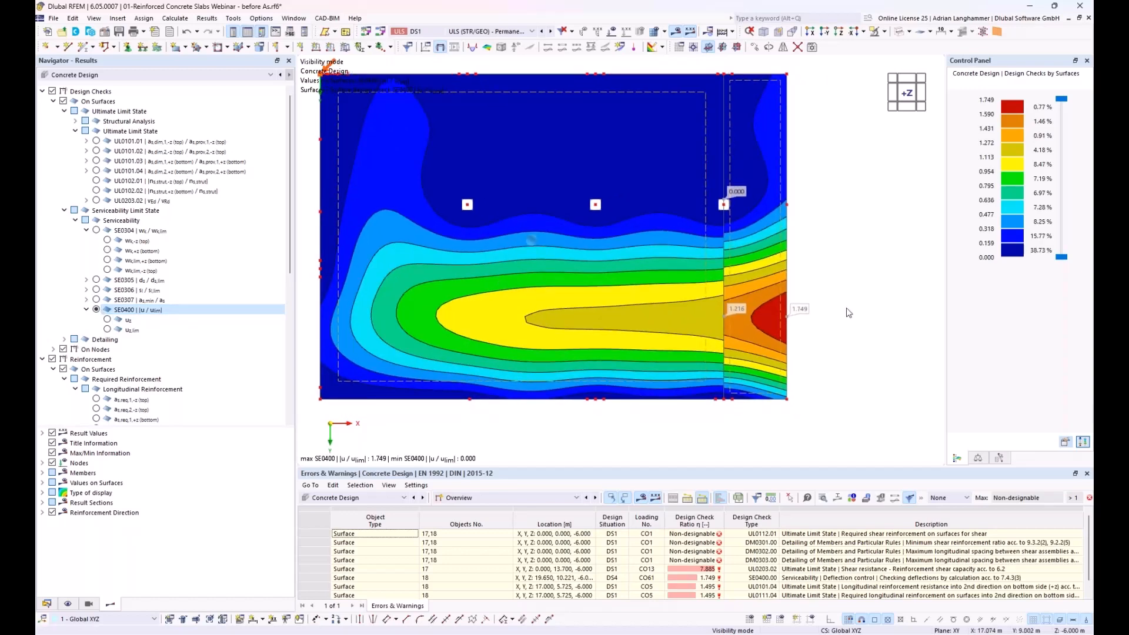
middle_click_drag(847, 363, 844, 360)
mouse_move(532, 296)
middle_mouse_down("ctrl")
mouse_move(541, 288)
mouse_move(533, 296)
middle_mouse_up("ctrl")
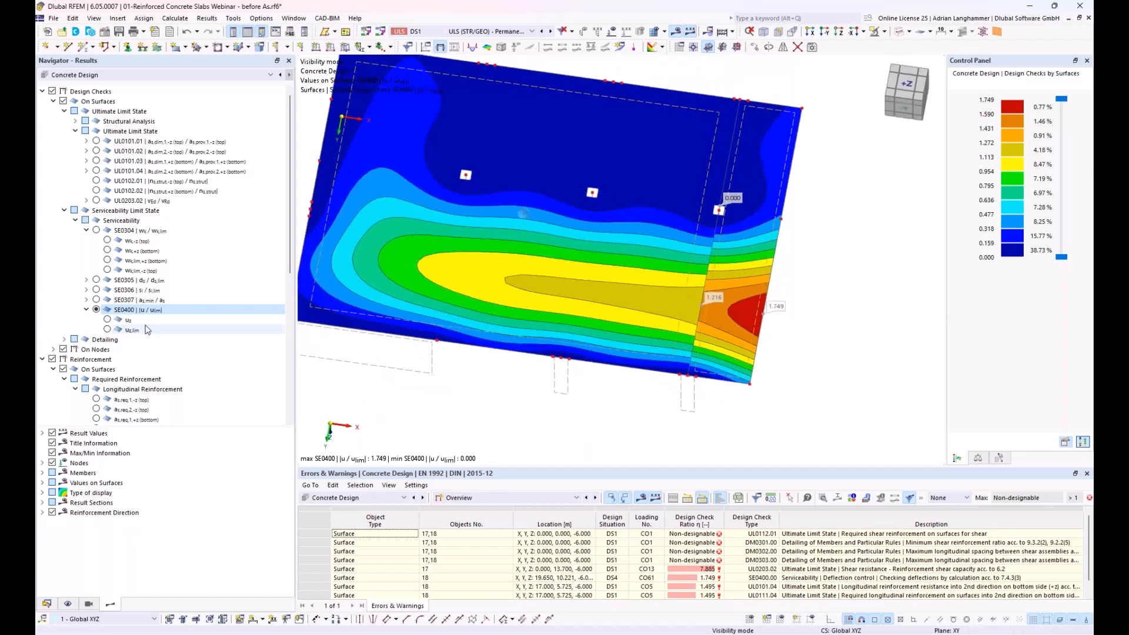
Display the uz deflection of the SE0400 check on the slab in a tilted, closer view.
left_click(108, 320)
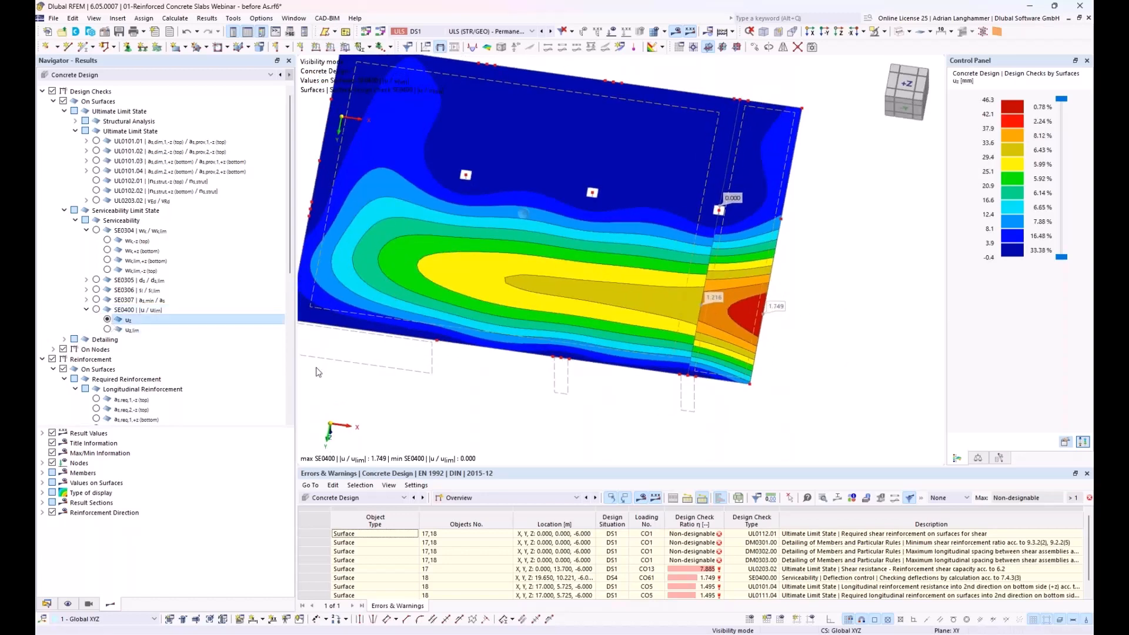
middle_click_drag(804, 364, 738, 371)
mouse_move(738, 372)
middle_mouse_down("ctrl")
mouse_move(731, 310)
mouse_move(823, 311)
middle_mouse_up("ctrl")
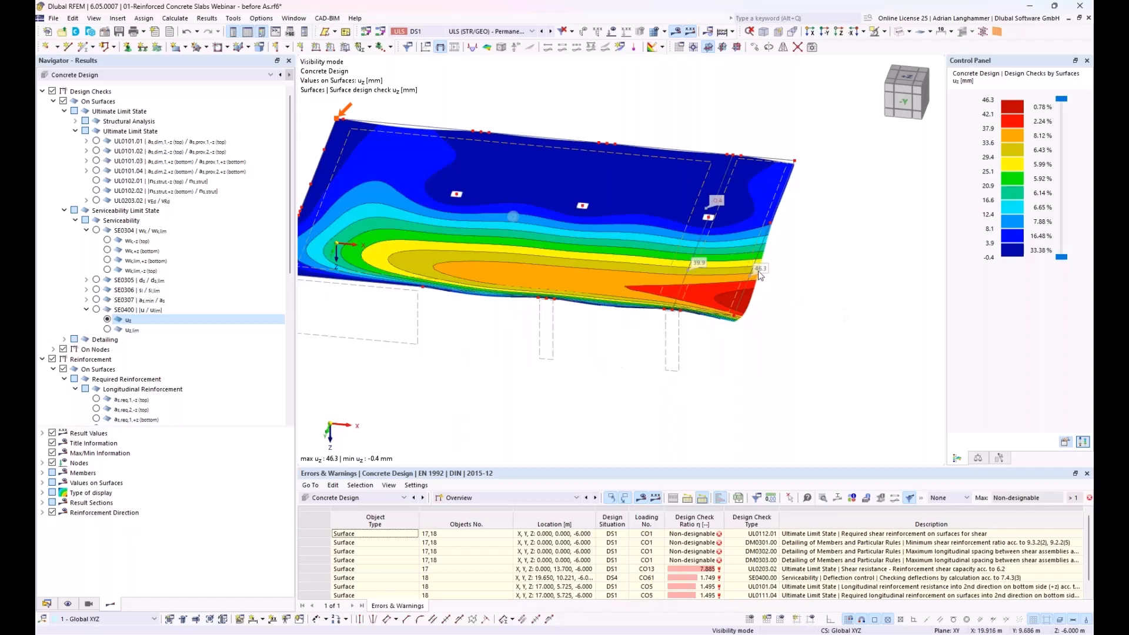
scroll(761, 274, "up", 3)
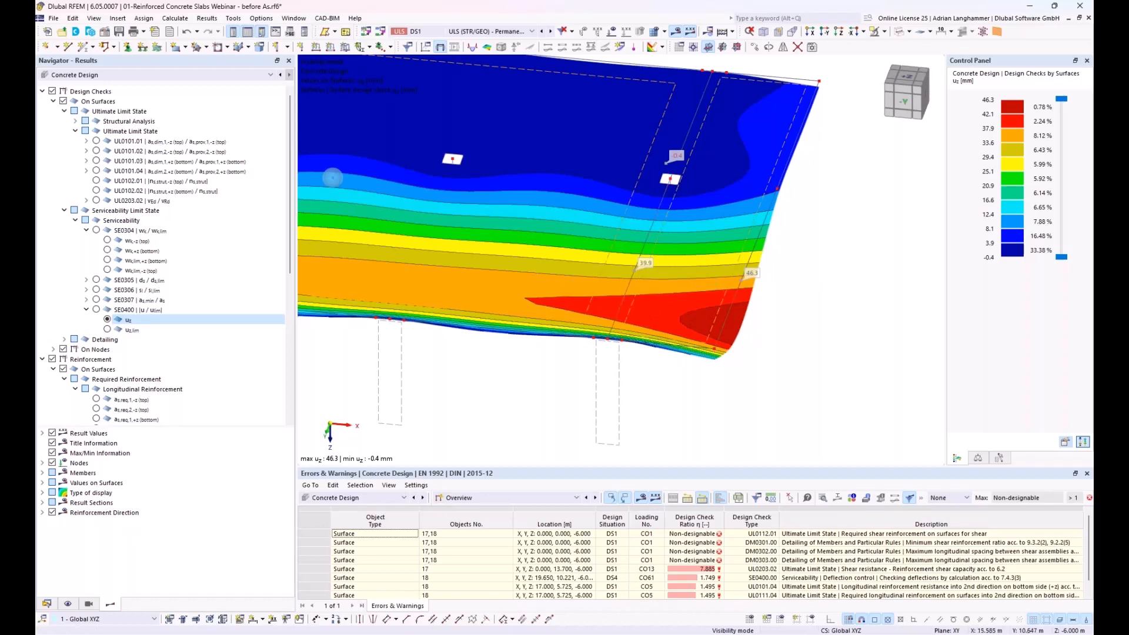
Examine the deformed slab's cantilevered end and the region around the columns from the side and obliquely.
middle_click_drag(590, 276, 792, 277)
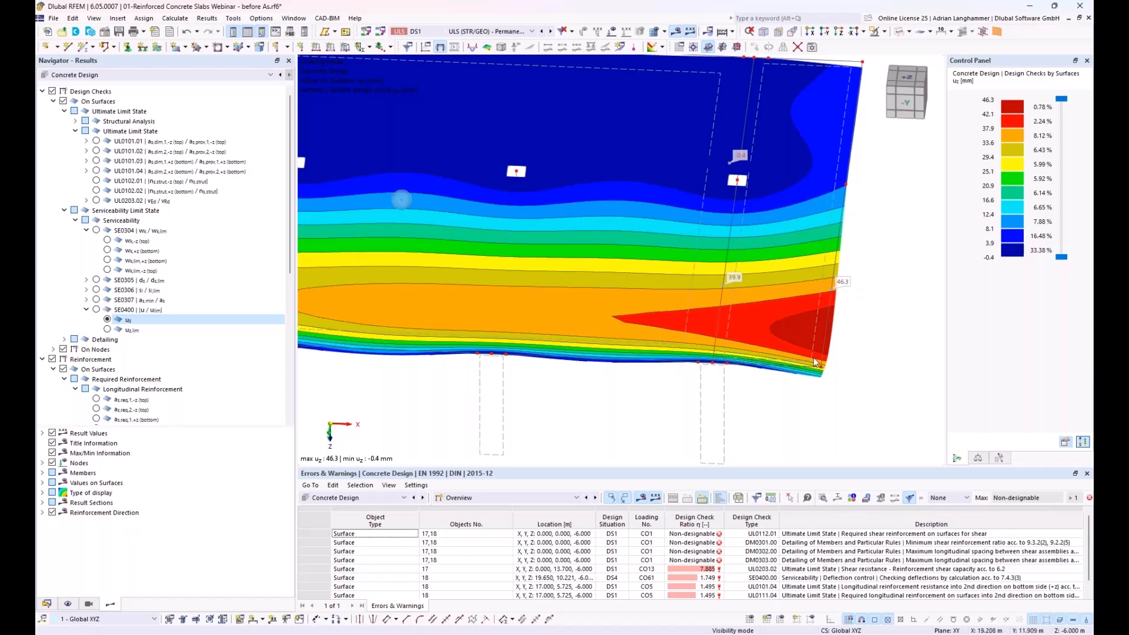
middle_click_drag(817, 359, 782, 322)
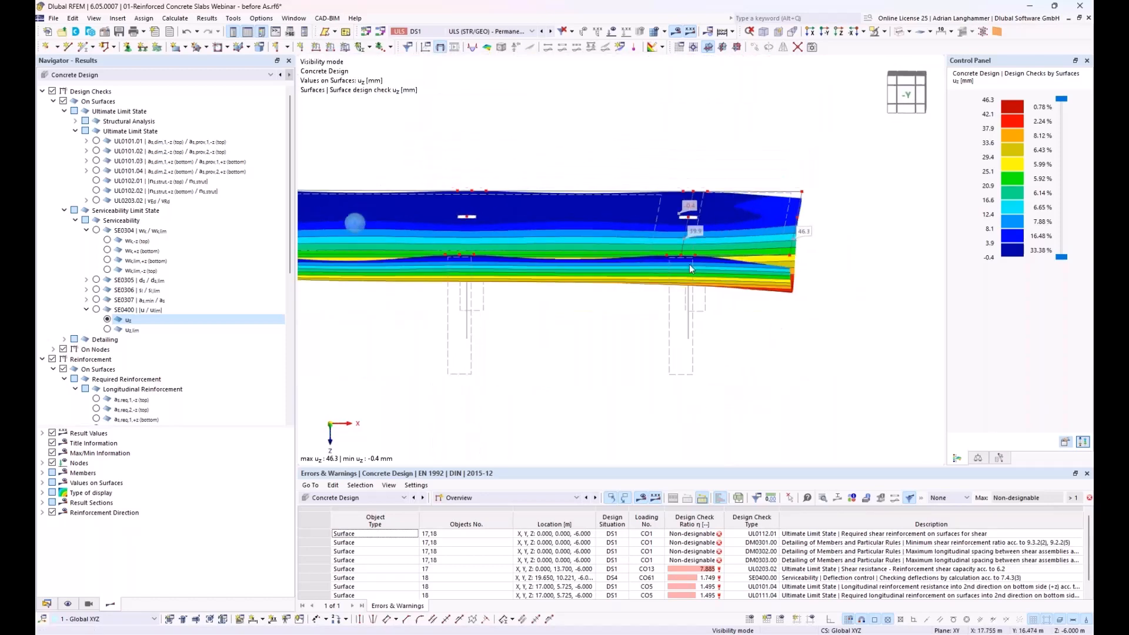
middle_click_drag(811, 268, 767, 261, "ctrl")
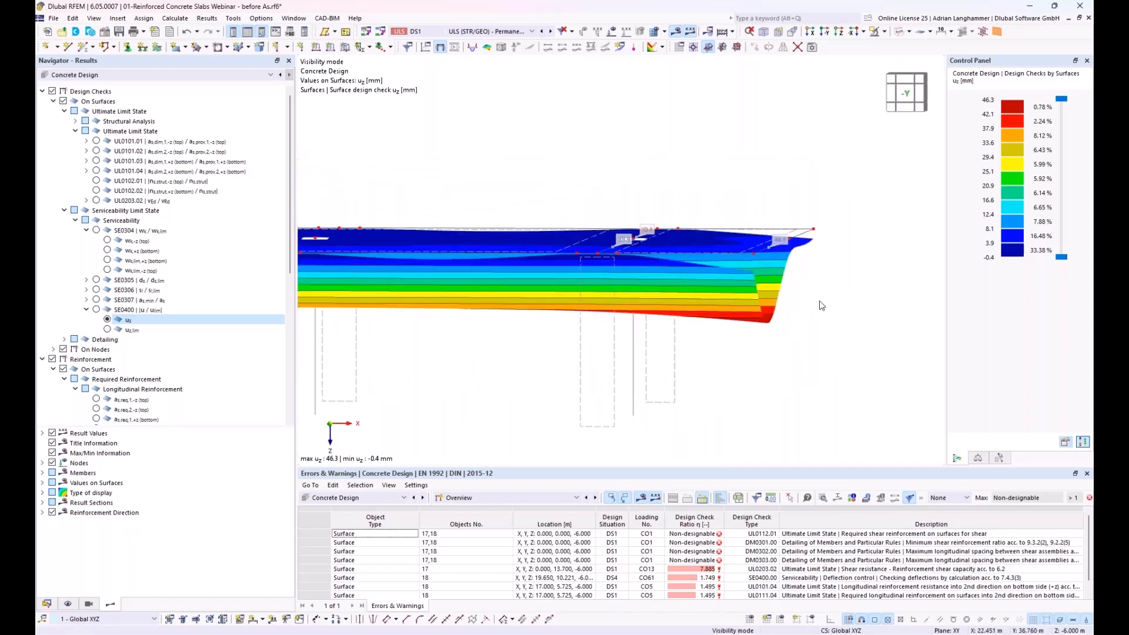
middle_click_drag(822, 305, 760, 307, "ctrl")
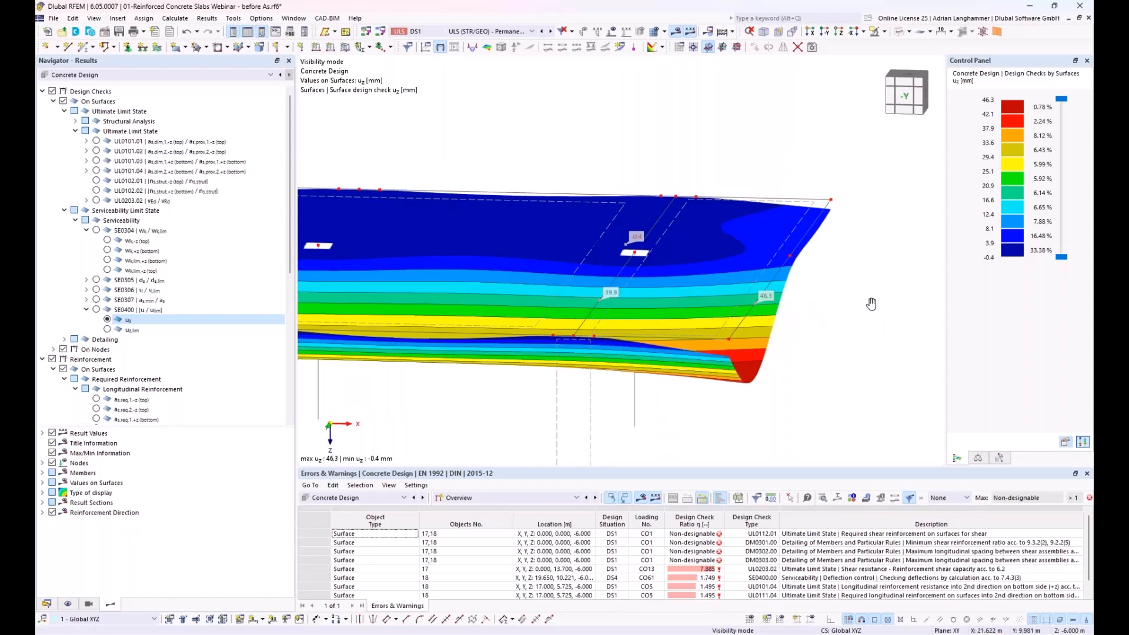
middle_click_drag(871, 304, 735, 310, "ctrl")
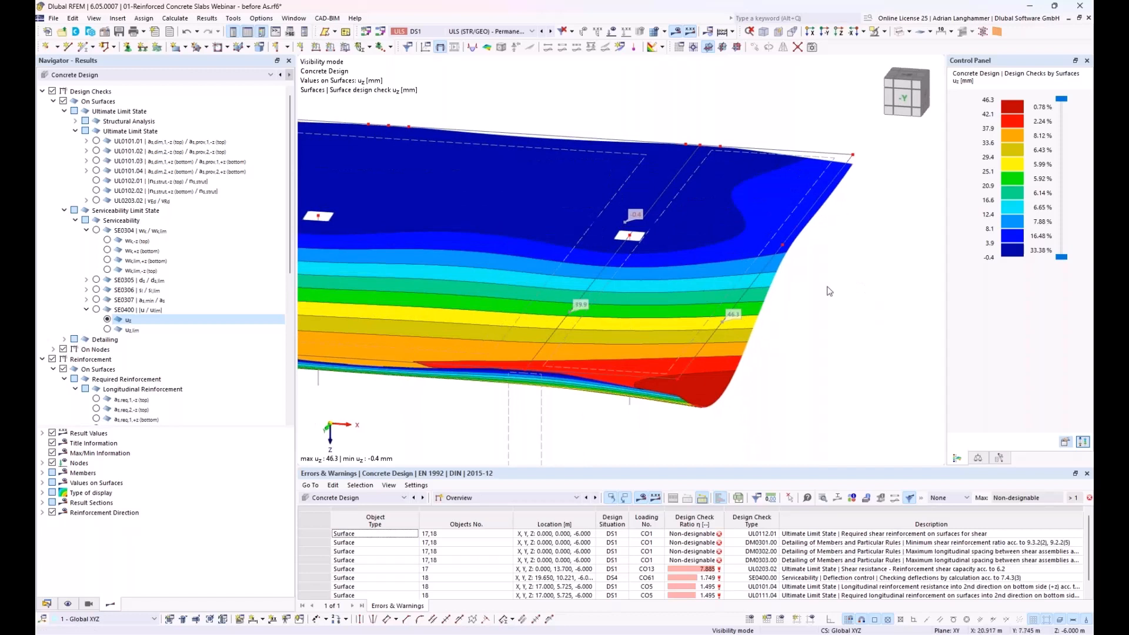
middle_click_drag(823, 273, 822, 245)
scroll(816, 295, "down", 2)
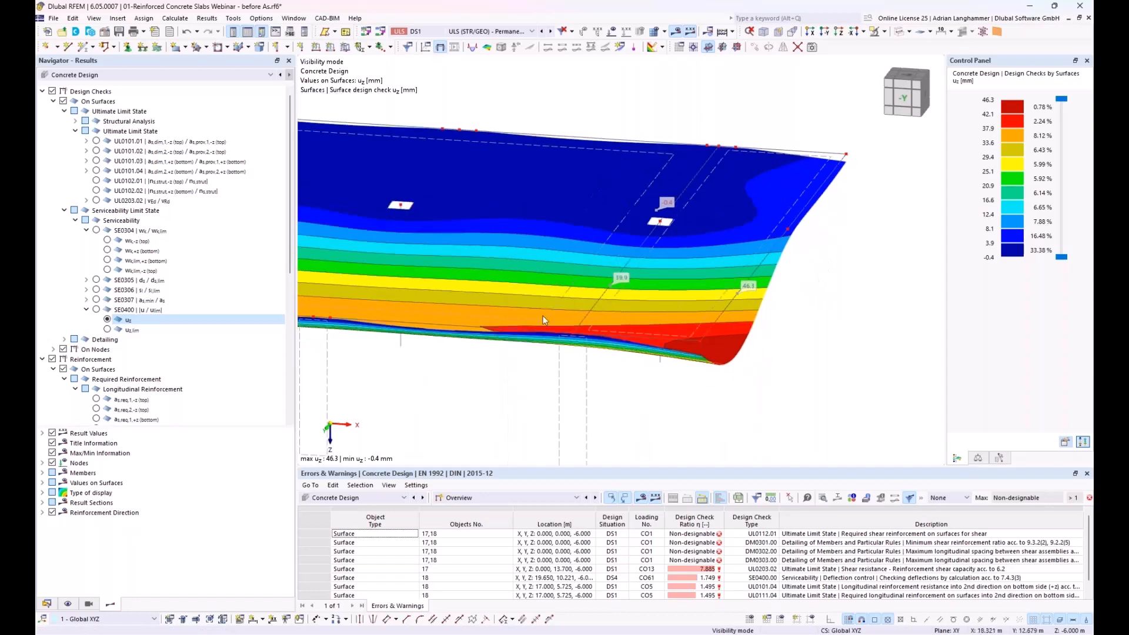
scroll(619, 287, "up", 3)
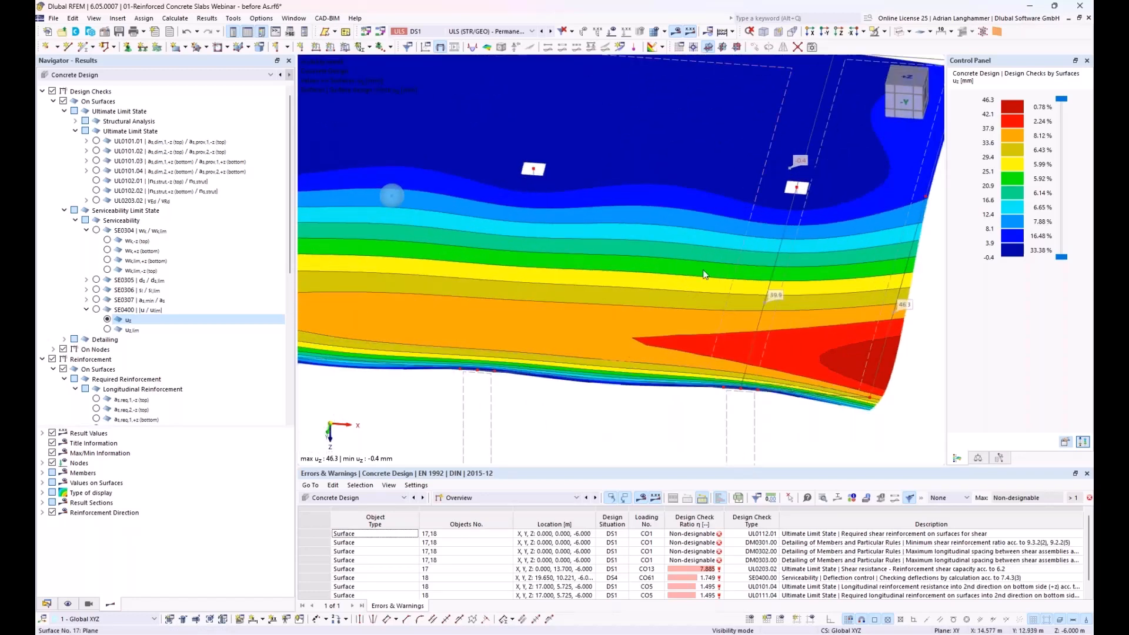
Select design situation DS4 SLS - Quasi-permanent and display its static analysis deformations on the slab in plan view.
left_click(904, 80)
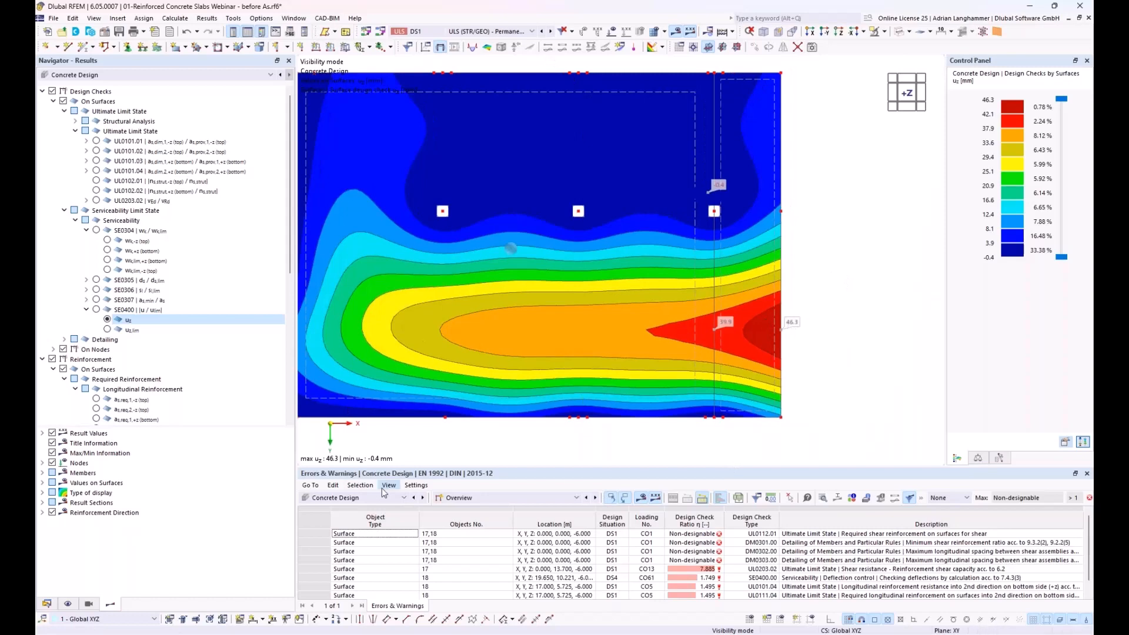
left_click(532, 31)
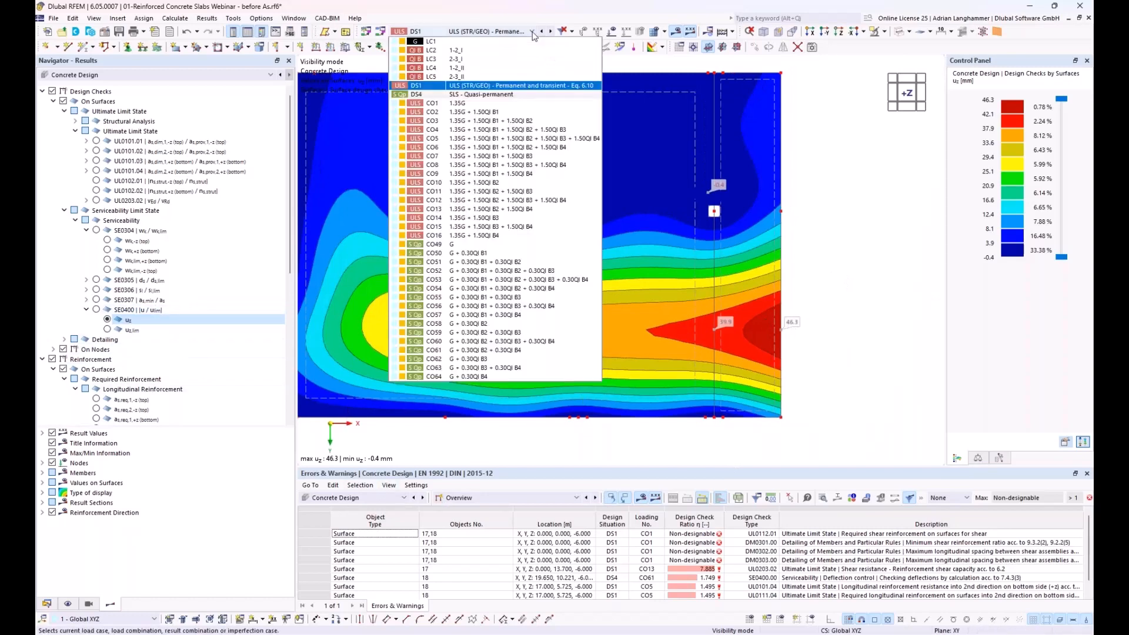
left_click(513, 94)
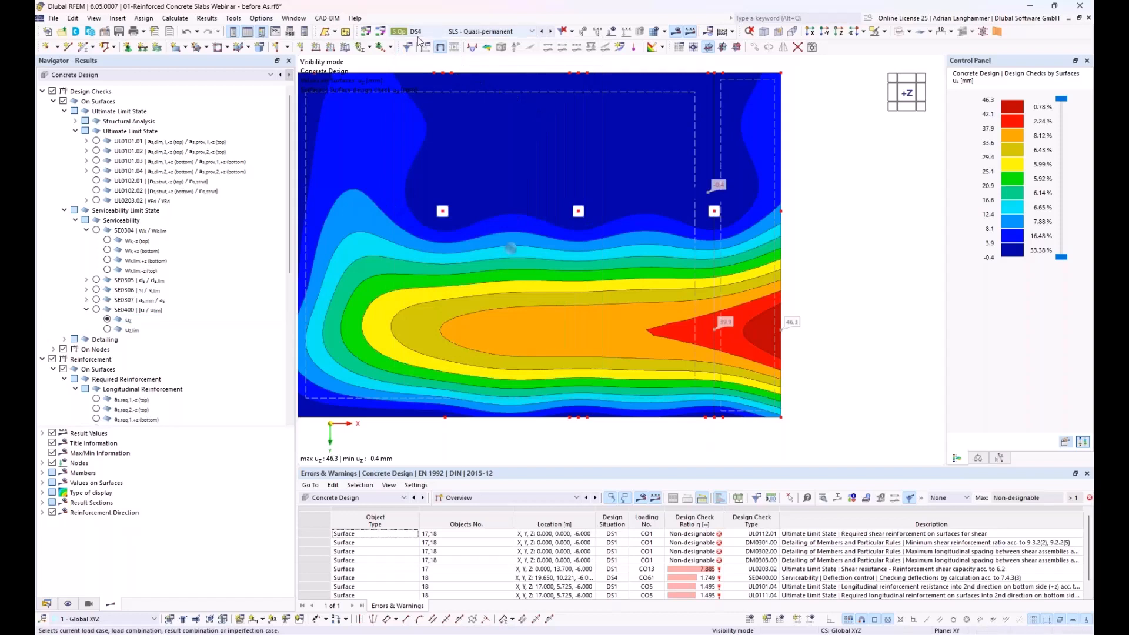
left_click(369, 500)
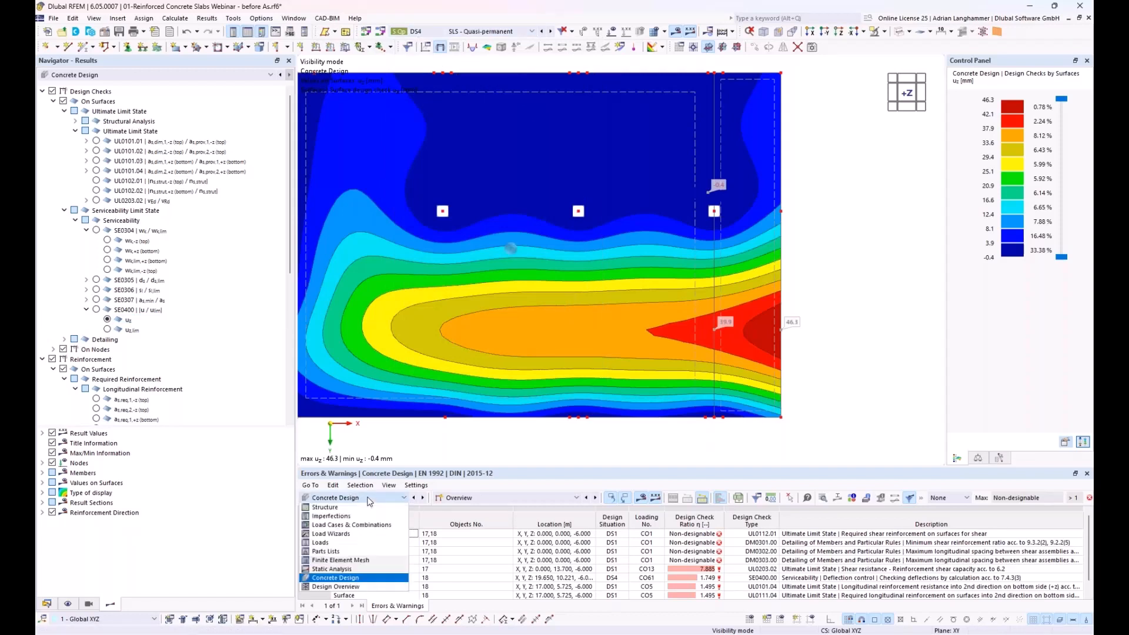
left_click(345, 575)
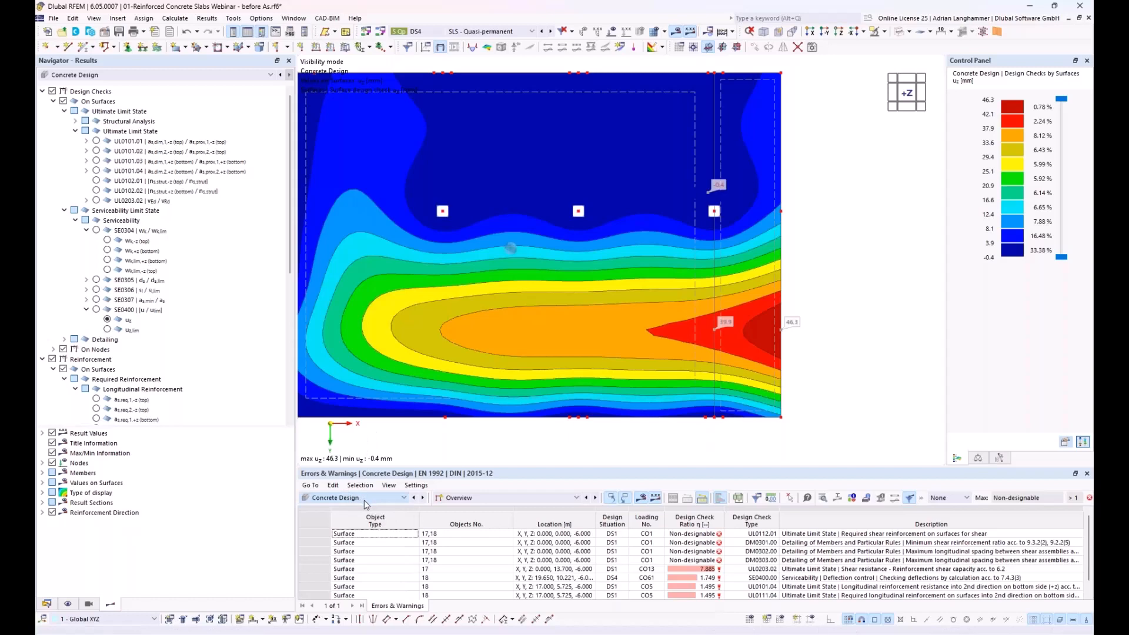
left_click(456, 31)
left_click(450, 86)
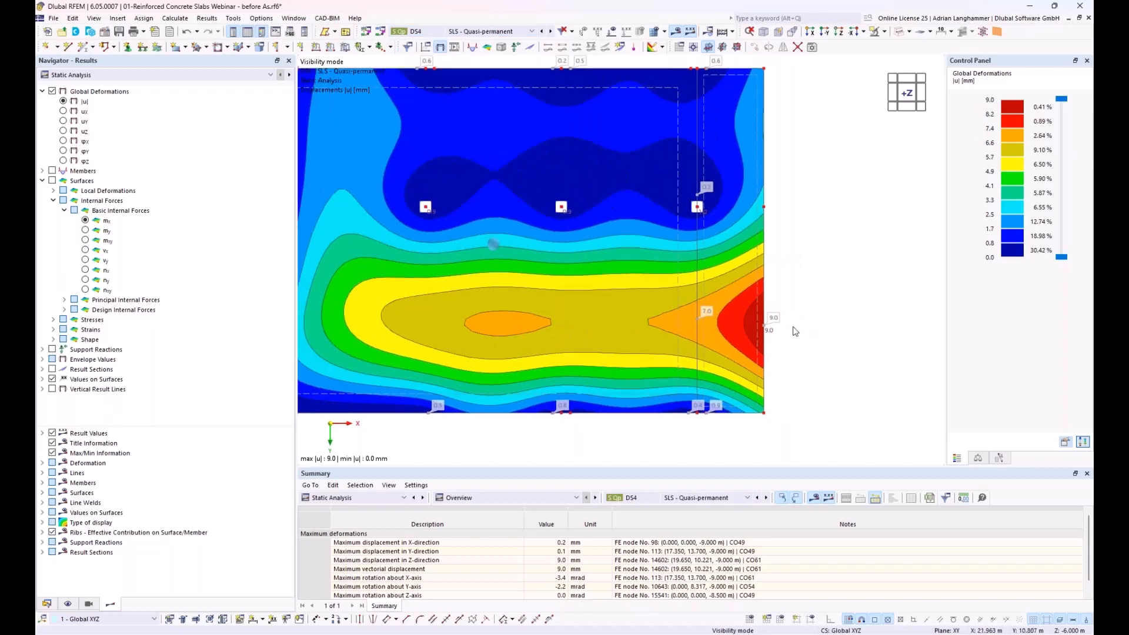
Return to the concrete design results and inspect the slab's uz deflection from an oblique angle for comparison.
left_click(377, 498)
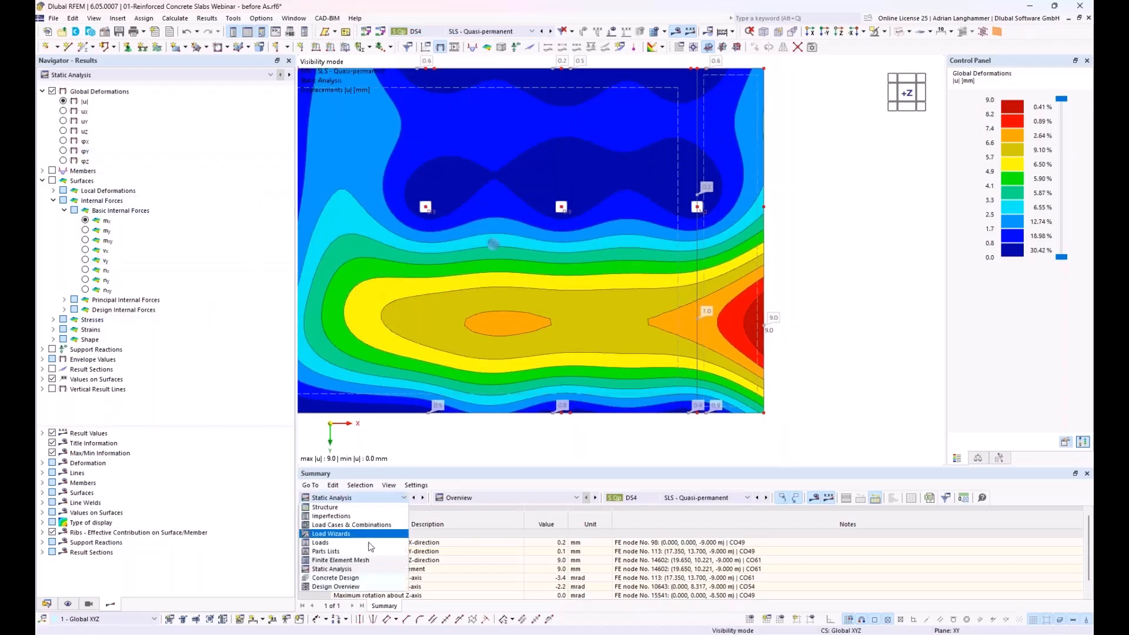
left_click(374, 578)
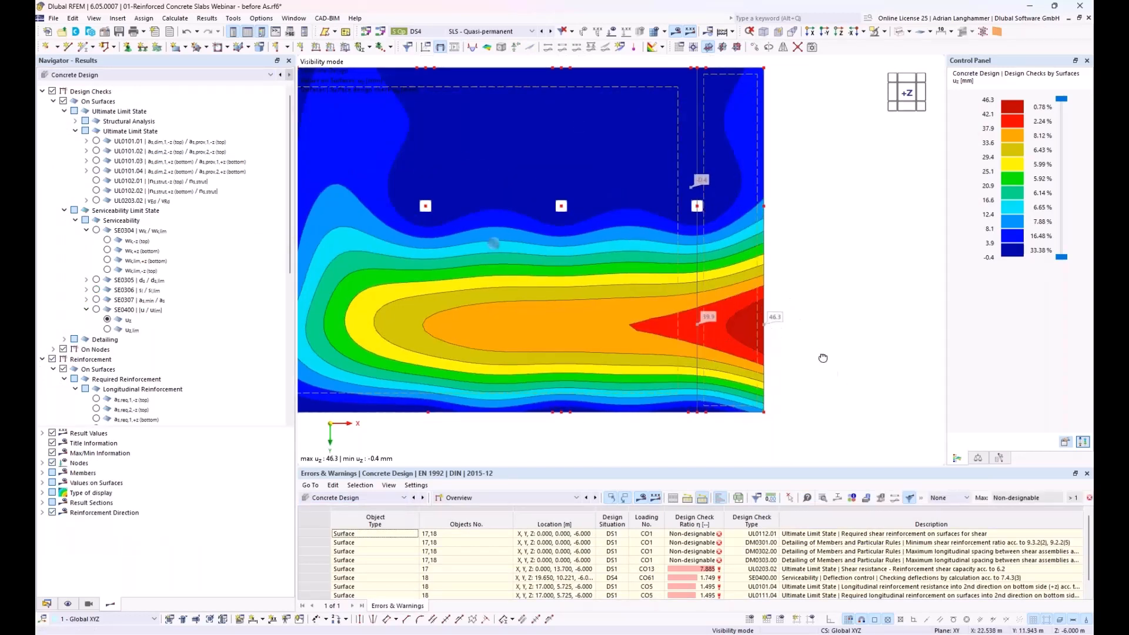
middle_click_drag(819, 355, 822, 269, "ctrl")
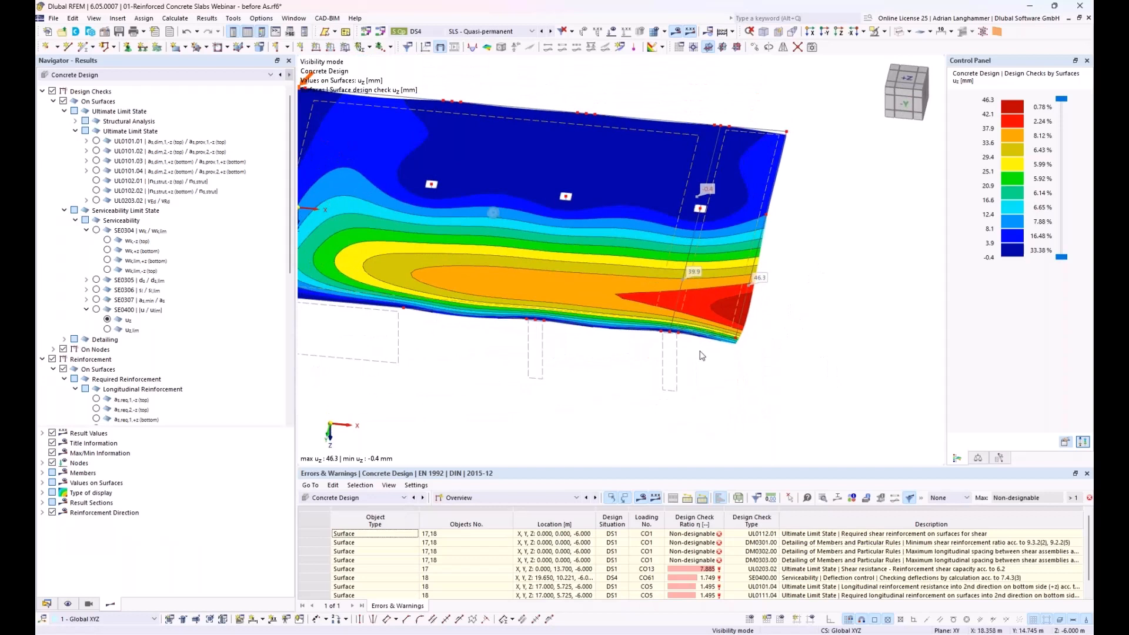
List the concrete design ratios on surfaces in the results table and enlarge the table.
middle_click_drag(624, 393, 572, 404)
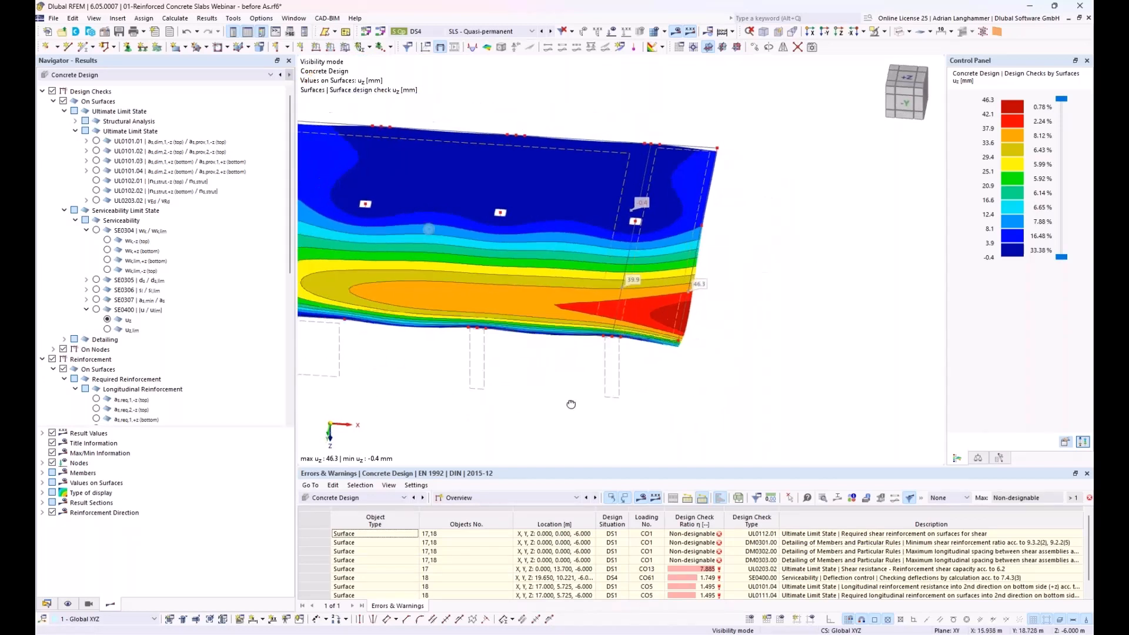
left_click(480, 500)
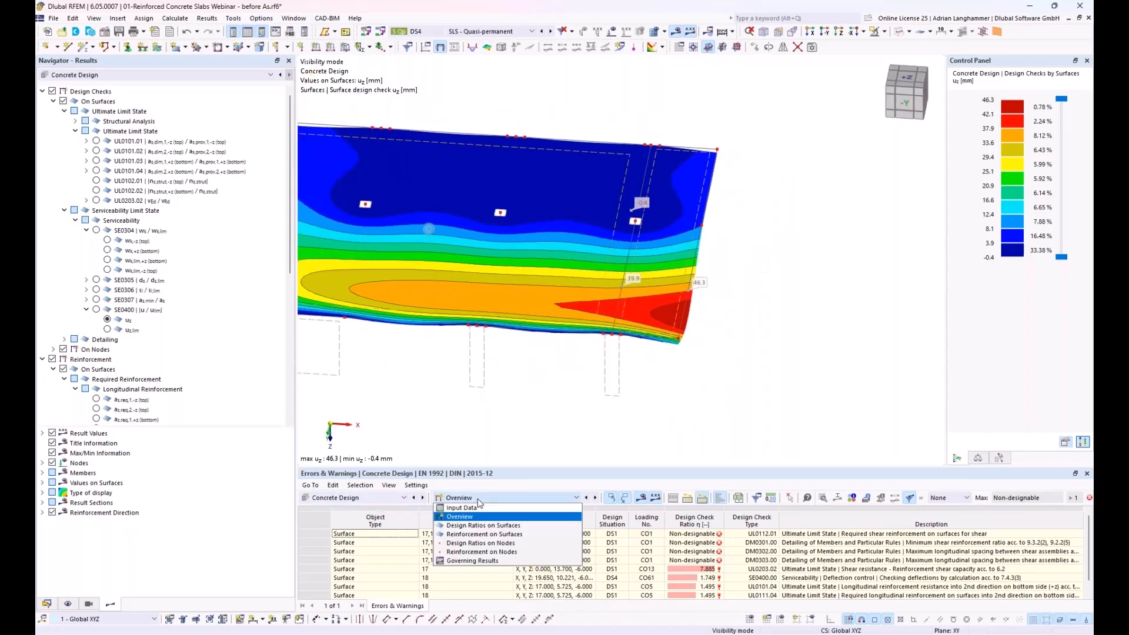
left_click(506, 525)
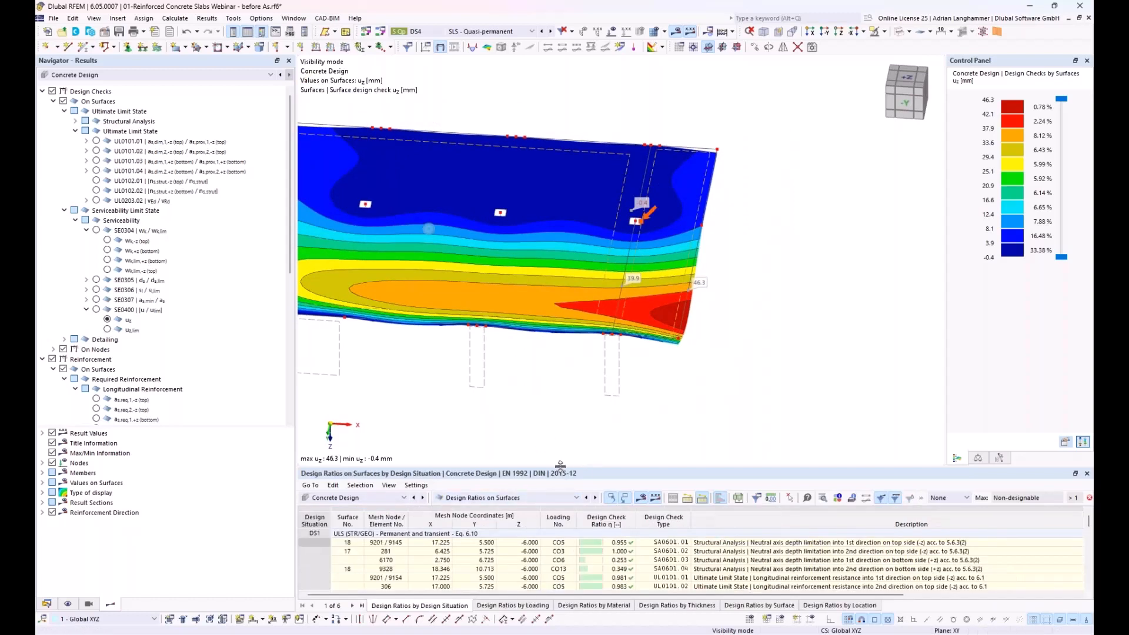
left_click_drag(560, 465, 549, 396)
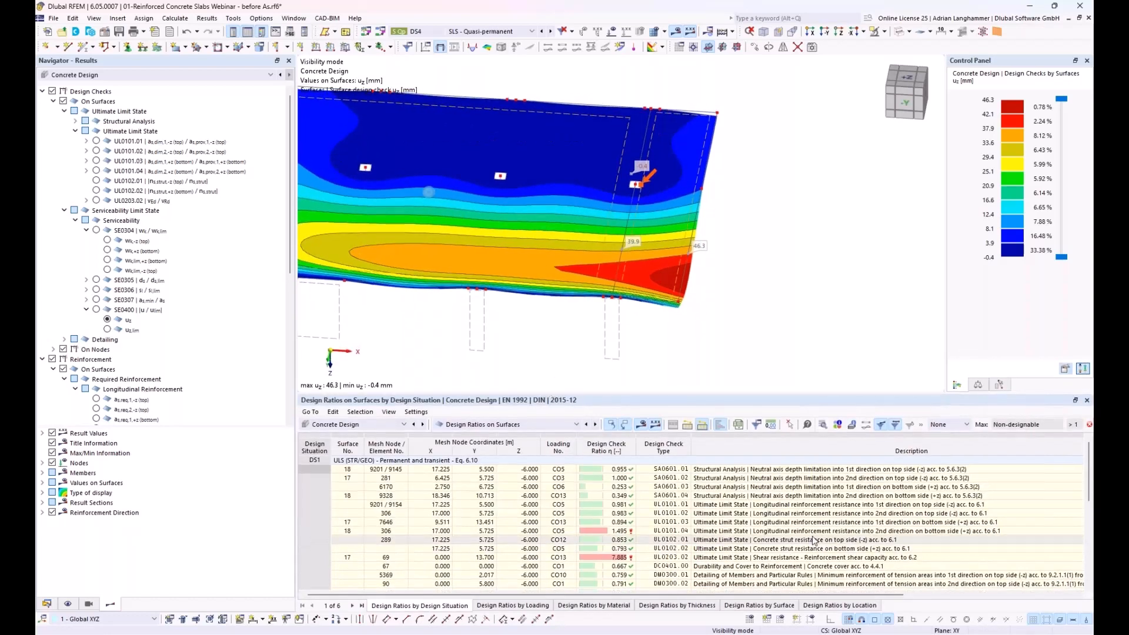
Locate the SE0400 deflection control check under DS4 in the surface design ratios and open its design check details.
left_click(810, 558)
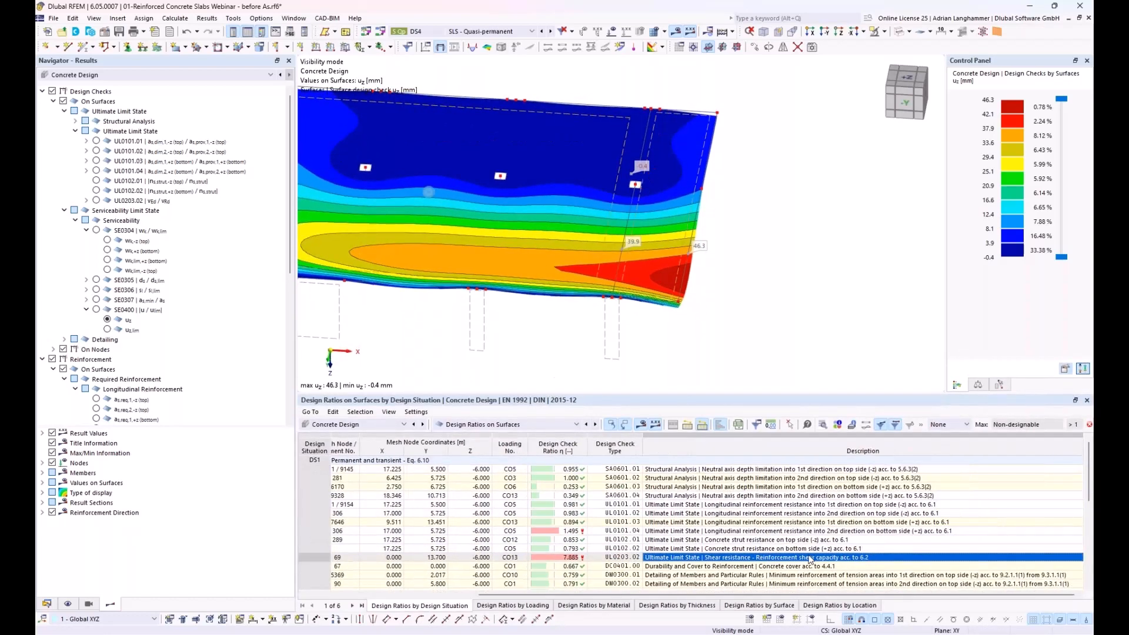
scroll(810, 558, "down", 5)
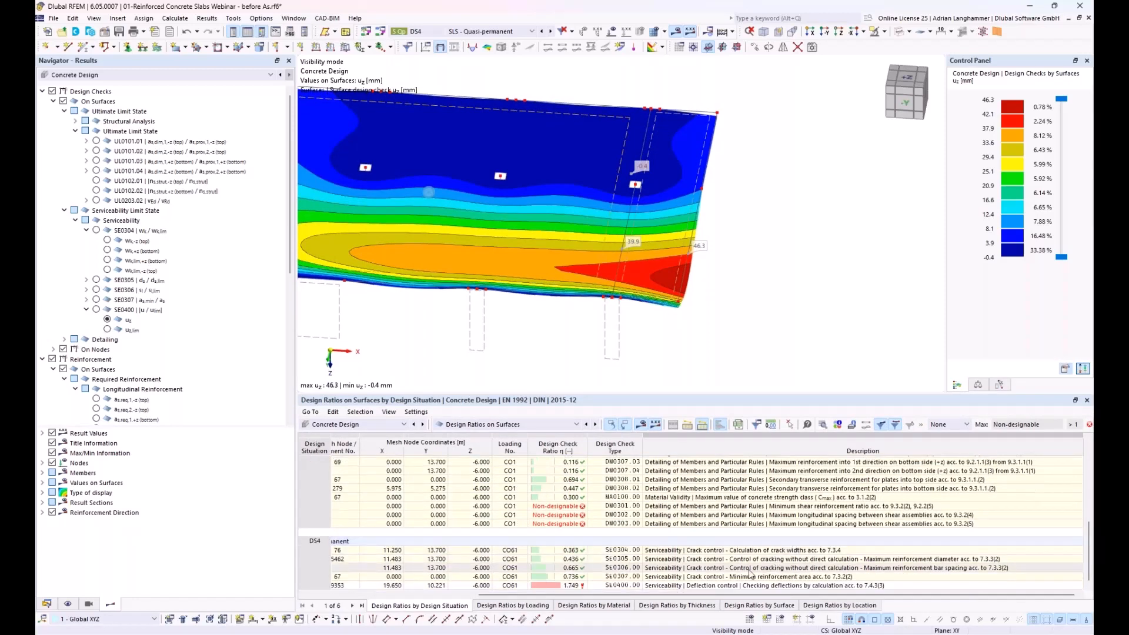
left_click(706, 585)
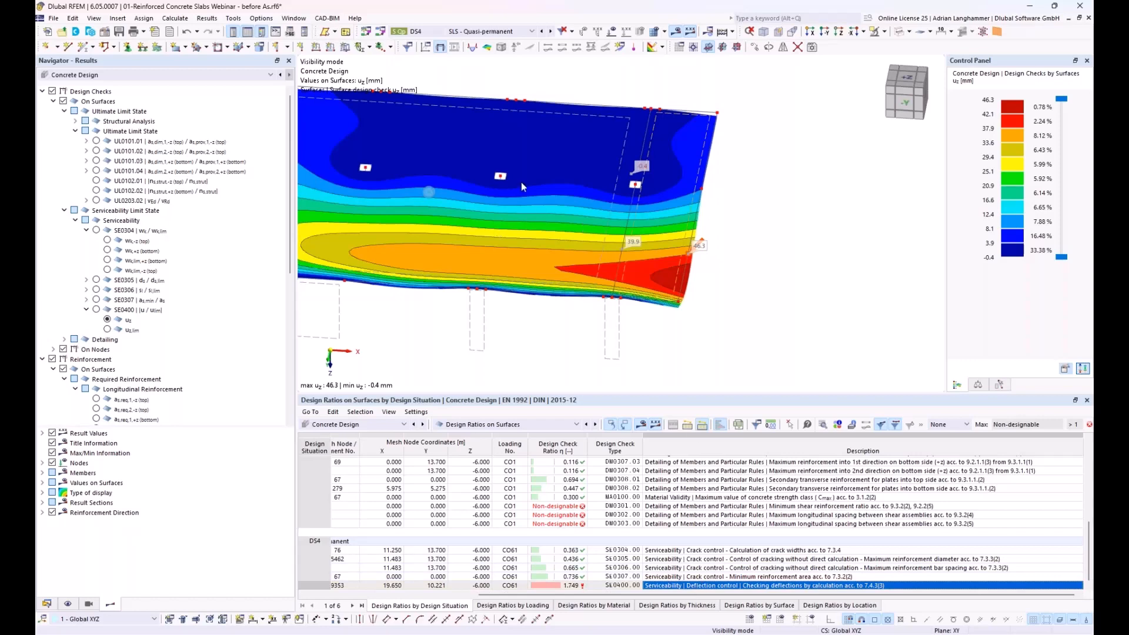
double_click(671, 585)
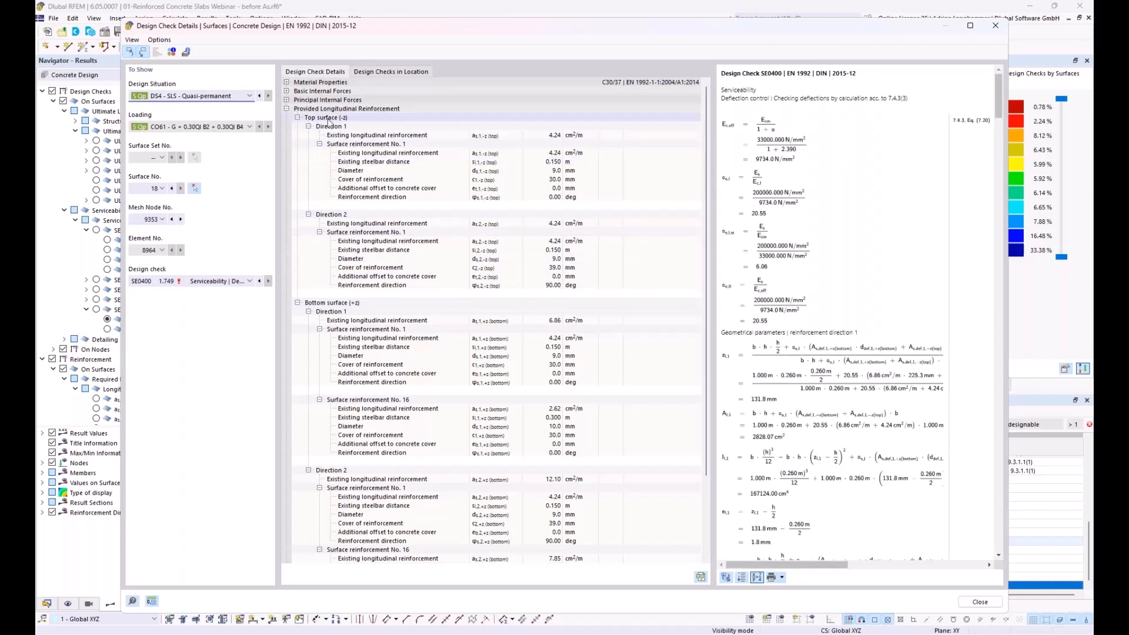
left_click_drag(714, 140, 678, 138)
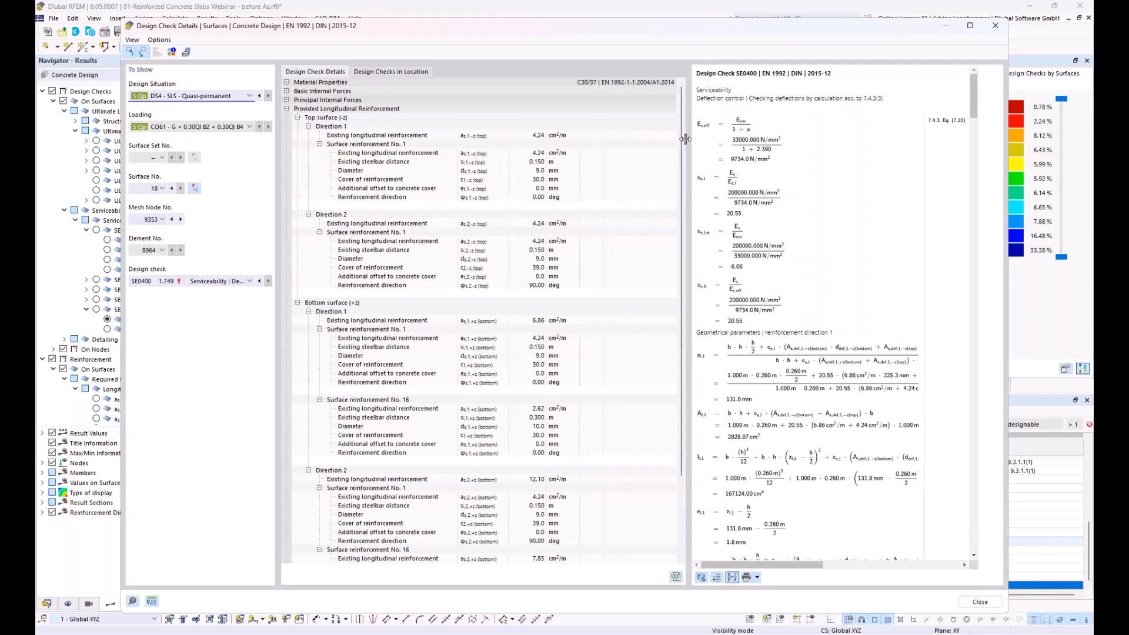
Examine the stiffness calculation's geometrical parameters for reinforcement direction 1 in both uncracked states, and close the check details.
left_click(287, 109)
left_click(297, 126)
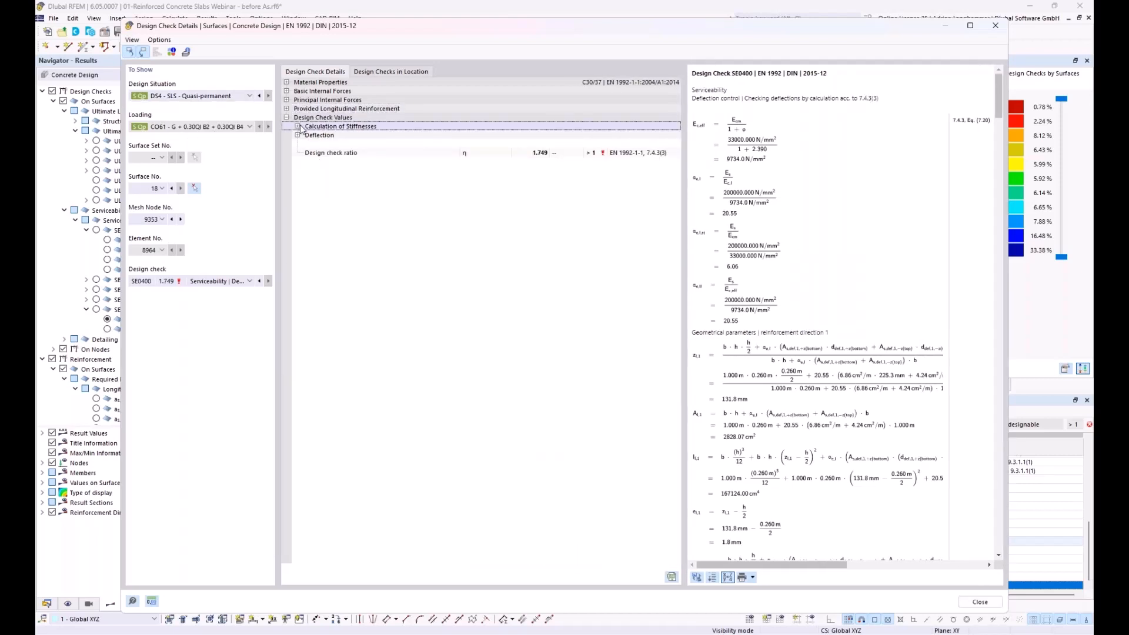
left_click(308, 145)
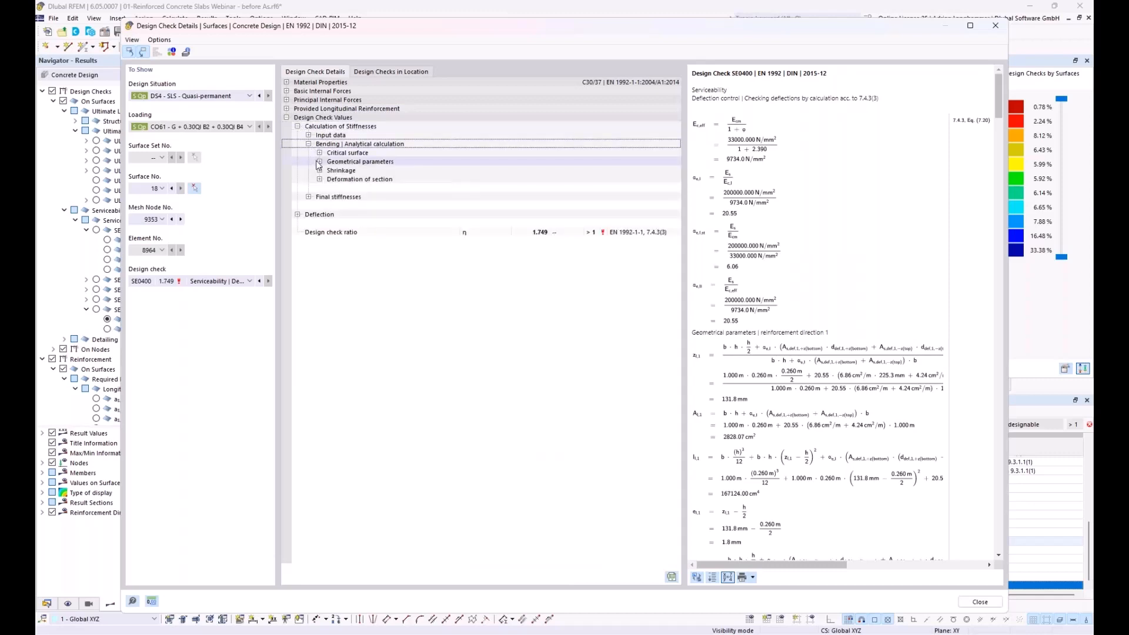
left_click(320, 162)
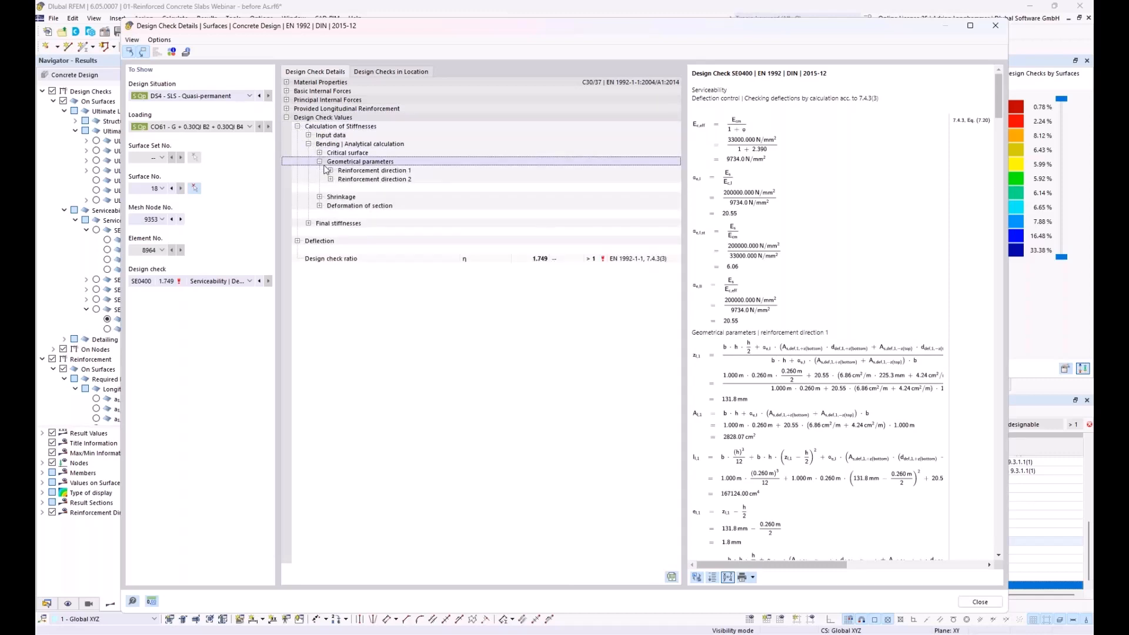
left_click(330, 170)
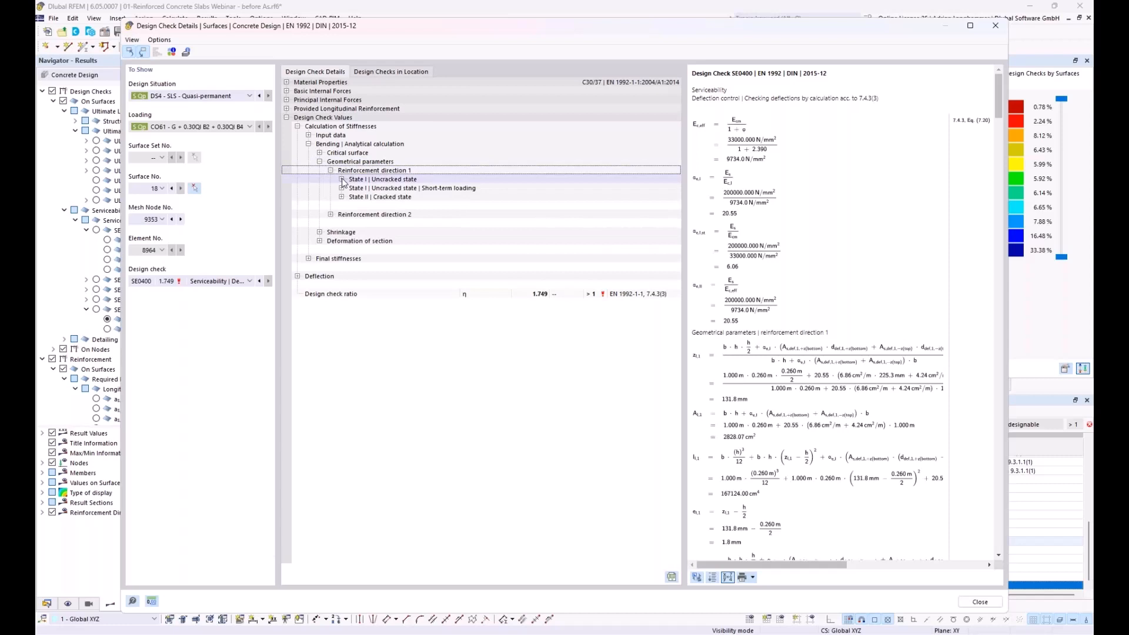
left_click(342, 179)
left_click(342, 233)
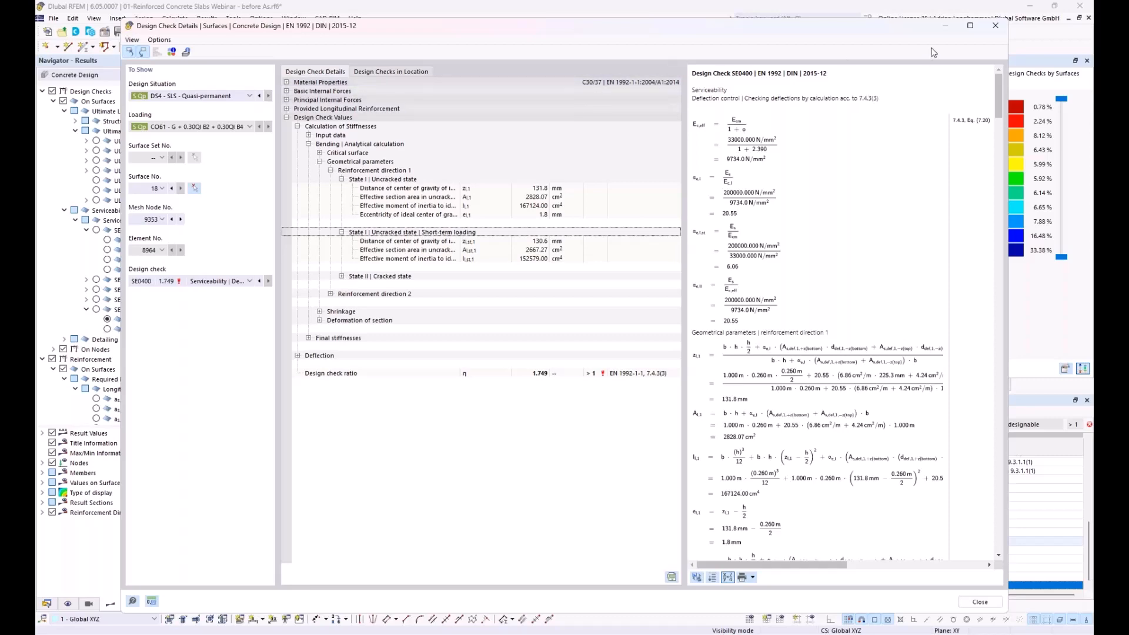
left_click(996, 25)
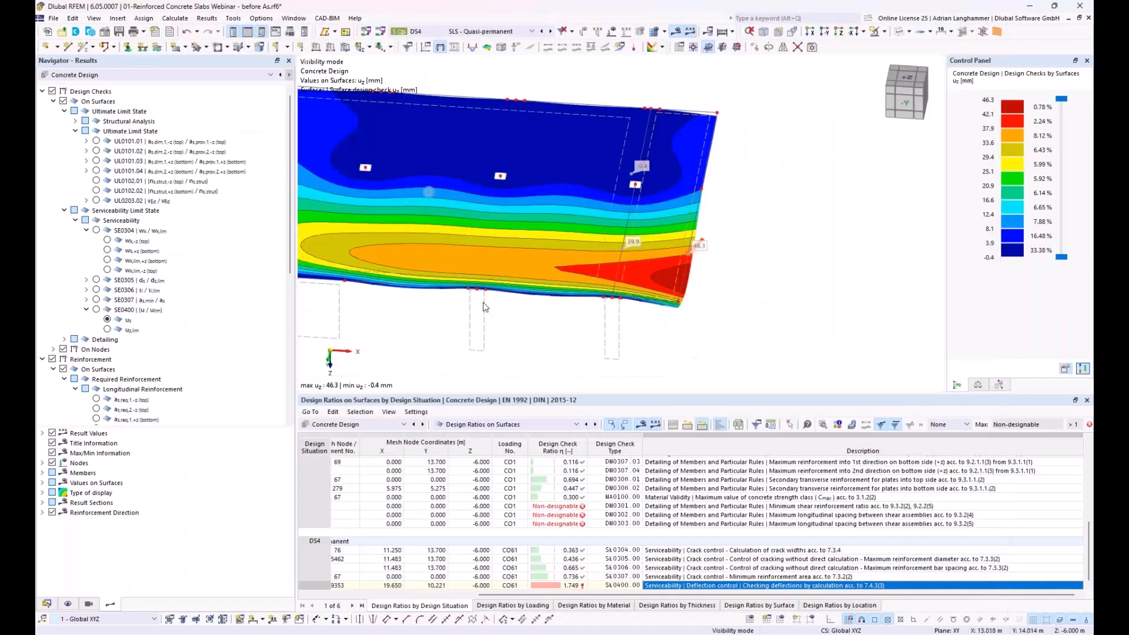
Collapse the surface design check and surface reinforcement results, leaving the node reinforcement results expanded.
middle_click_drag(501, 305, 585, 299)
left_click_drag(223, 426, 223, 528)
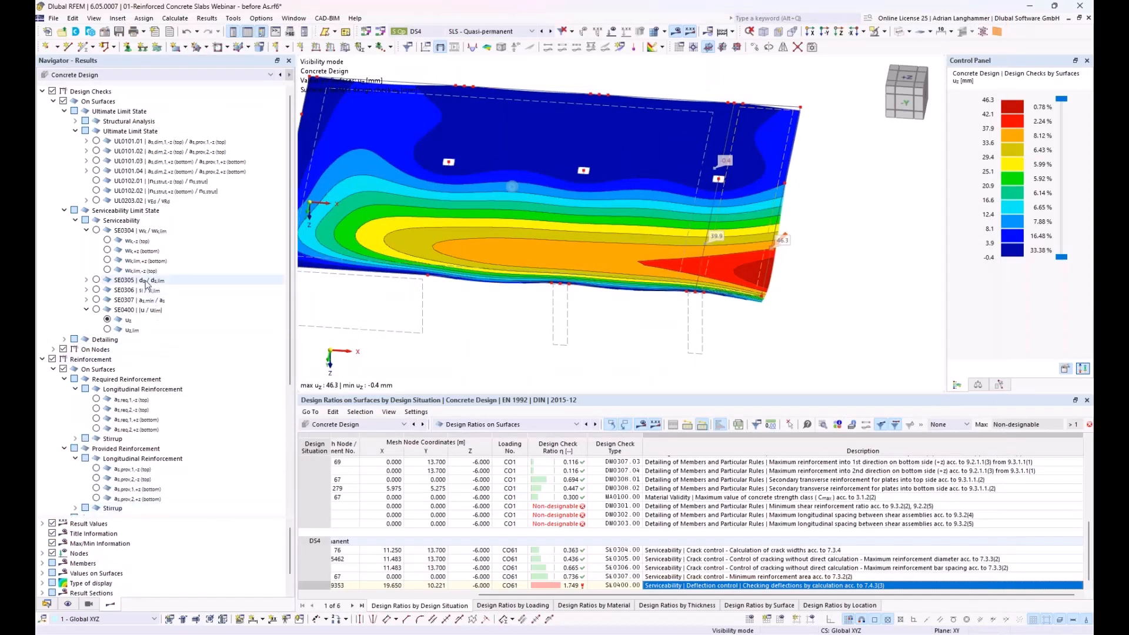
left_click(53, 101)
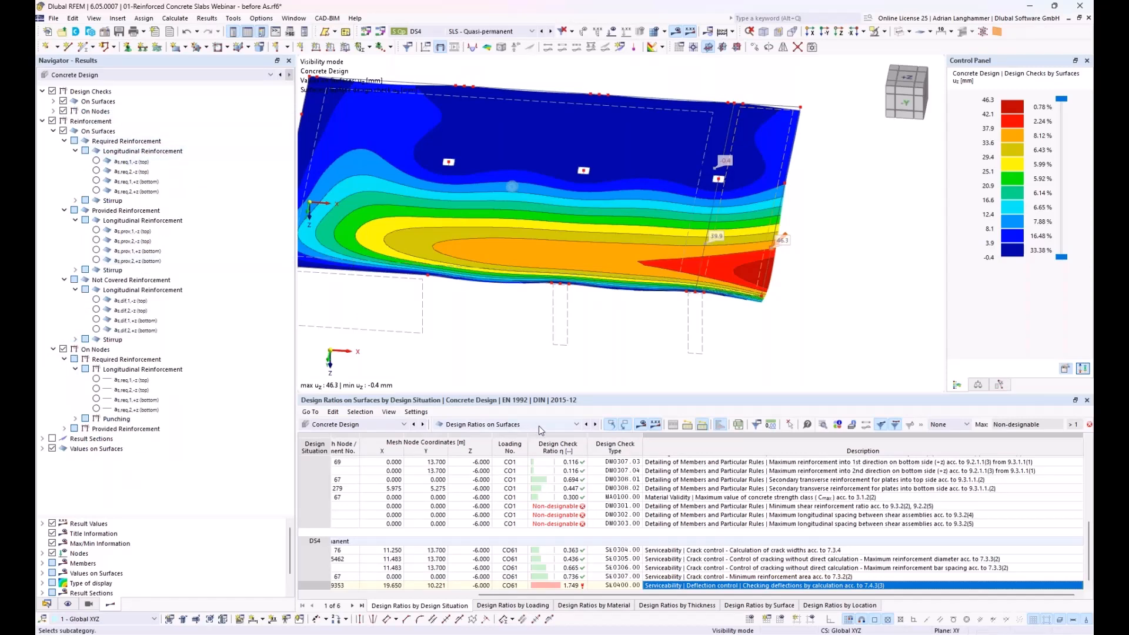
left_click(53, 131)
left_click(64, 151)
left_click(53, 140)
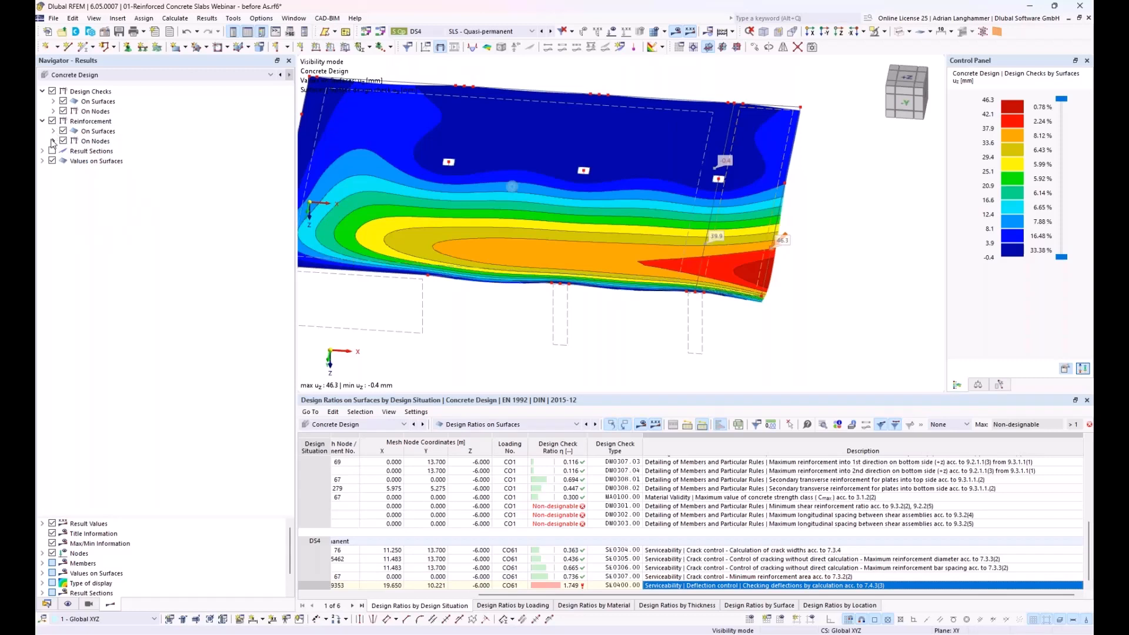
left_click(53, 141)
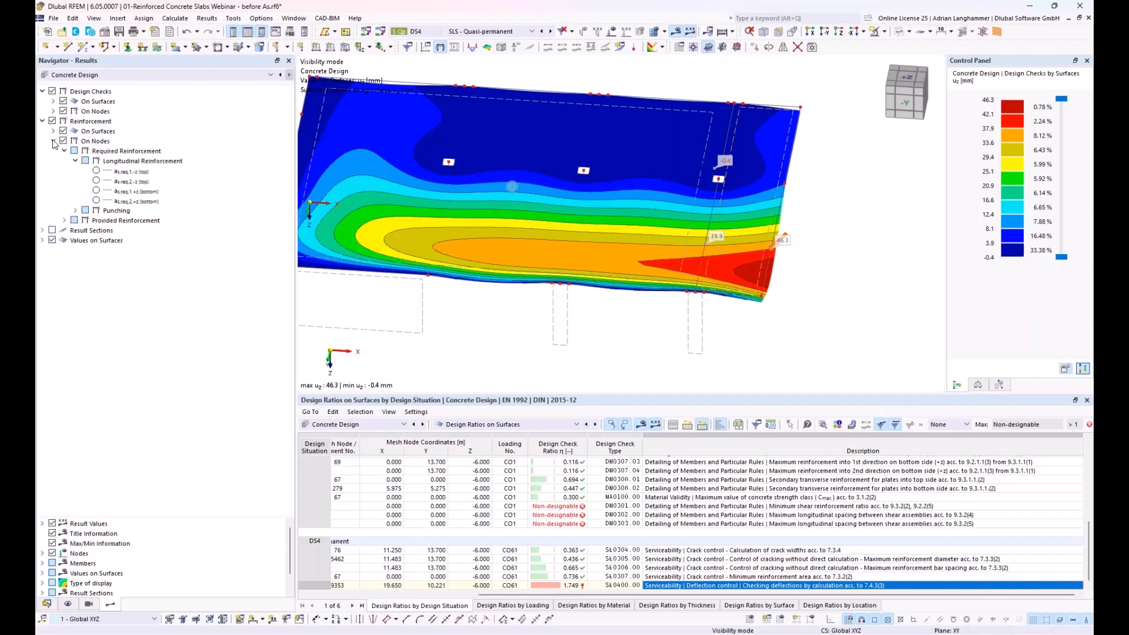
Hide the design checks and display the nodes' required top longitudinal reinforcement in direction 1, followed by direction 2.
left_click(52, 91)
left_click(75, 210)
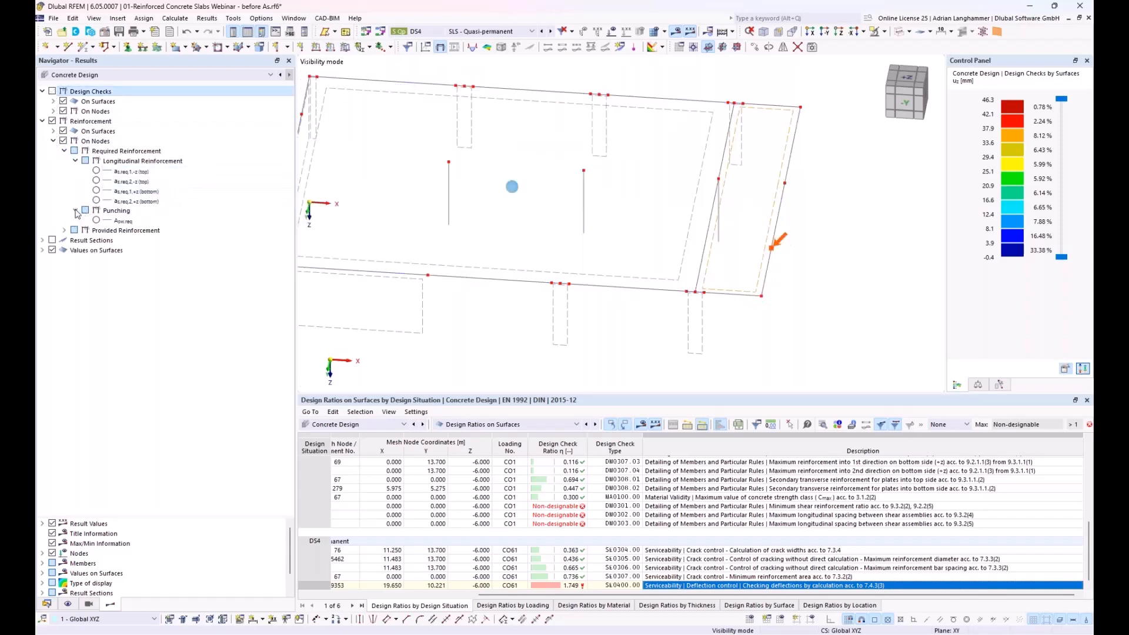
left_click(64, 230)
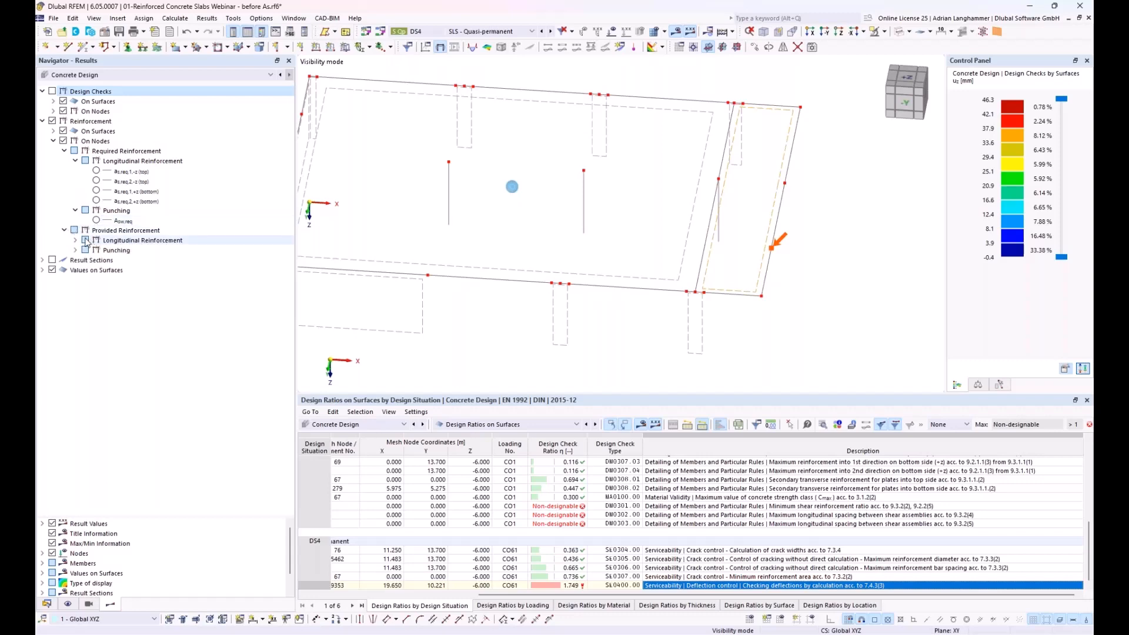
left_click(130, 172)
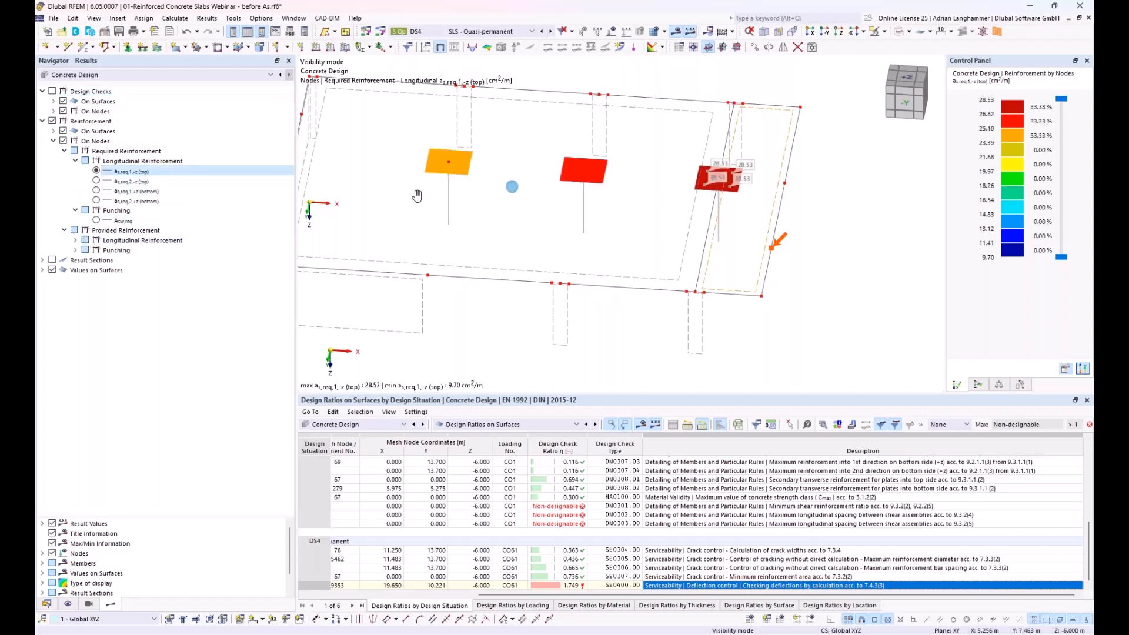
middle_click_drag(418, 194, 538, 244)
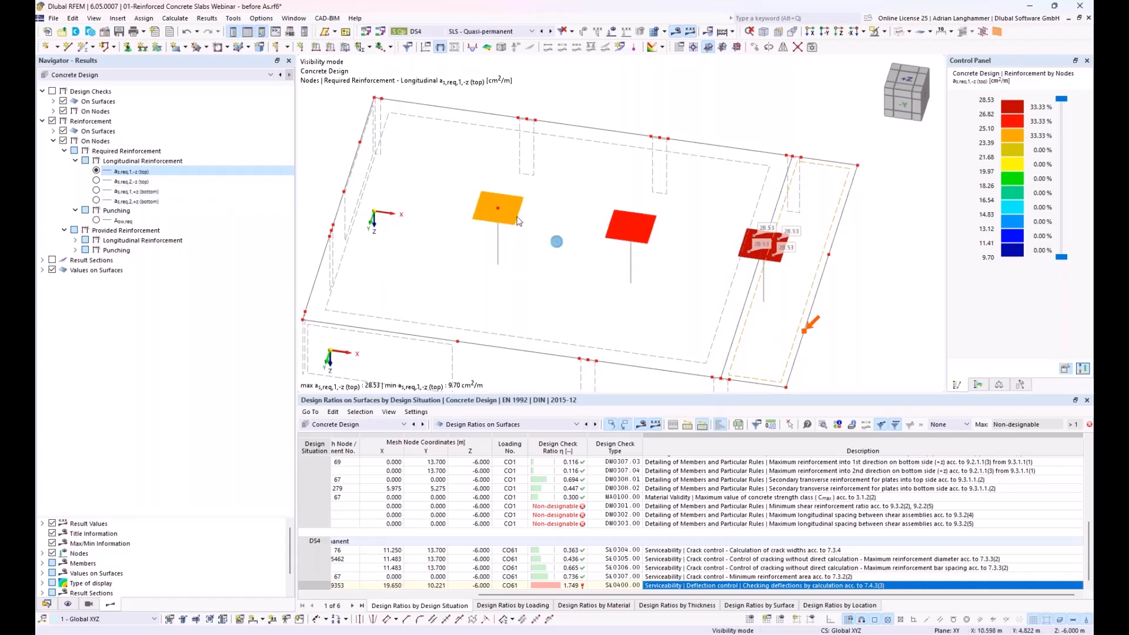
left_click(96, 181)
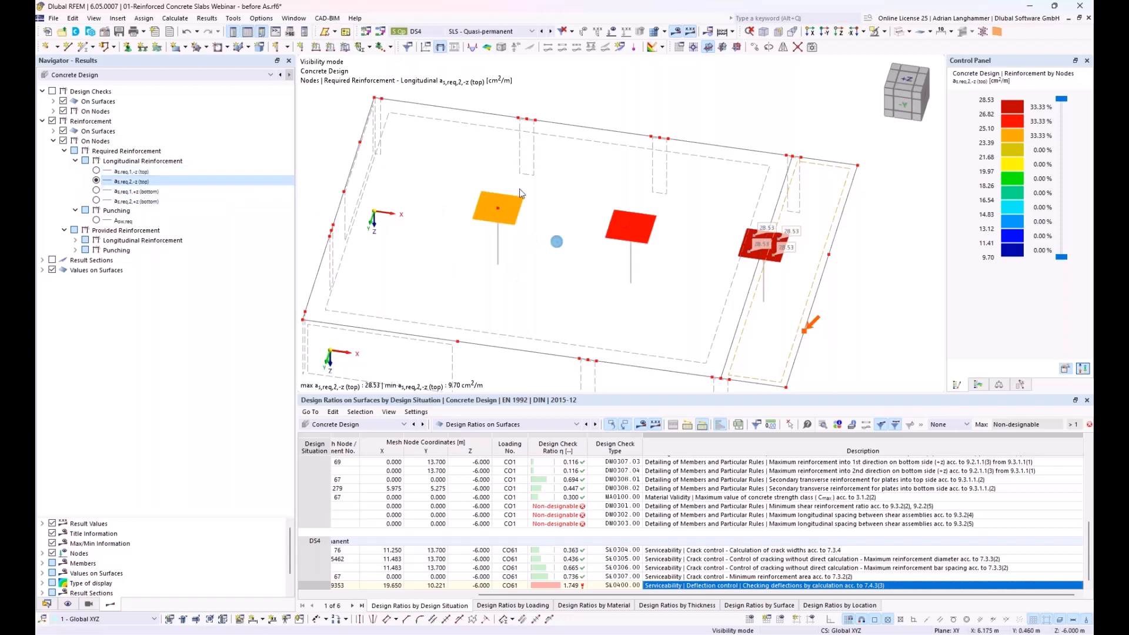
middle_click_drag(544, 260, 547, 219, "ctrl")
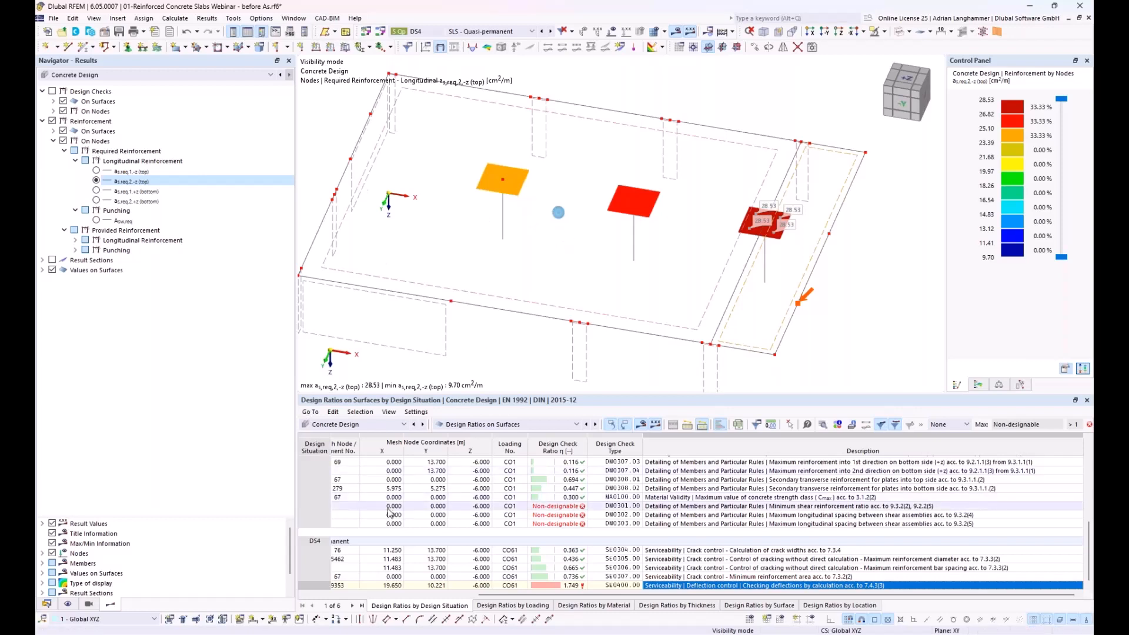
Switch to the RFEM Prerelease model 04-Stahlbetondecke - Durchstanzen_Start and view its punching design checks on nodes obliquely.
mouse_move(321, 634)
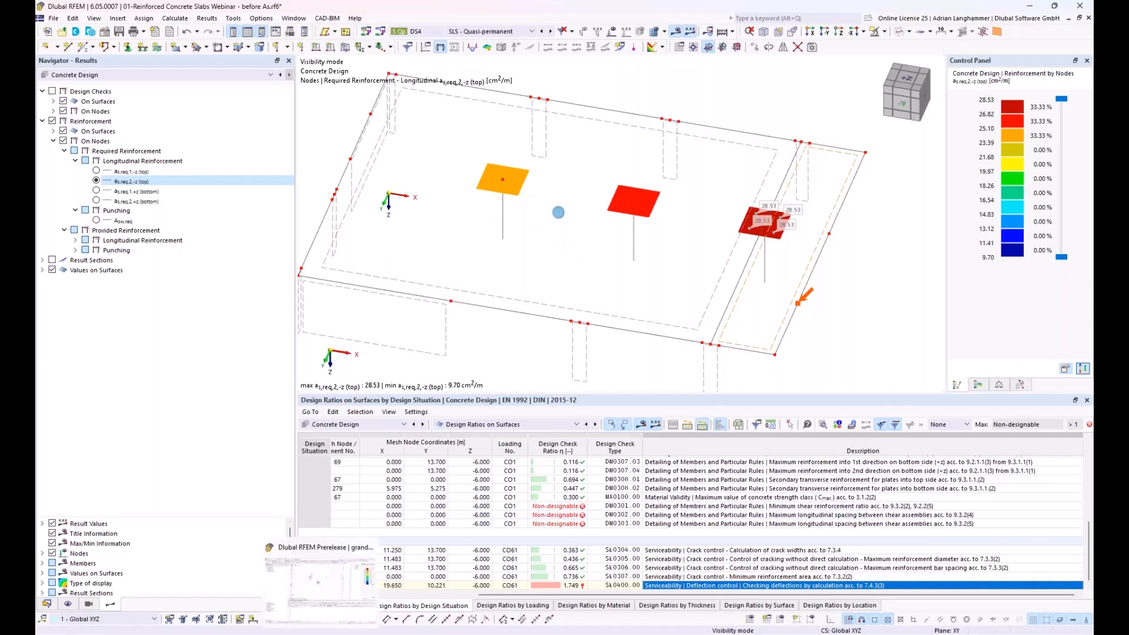
left_click(331, 580)
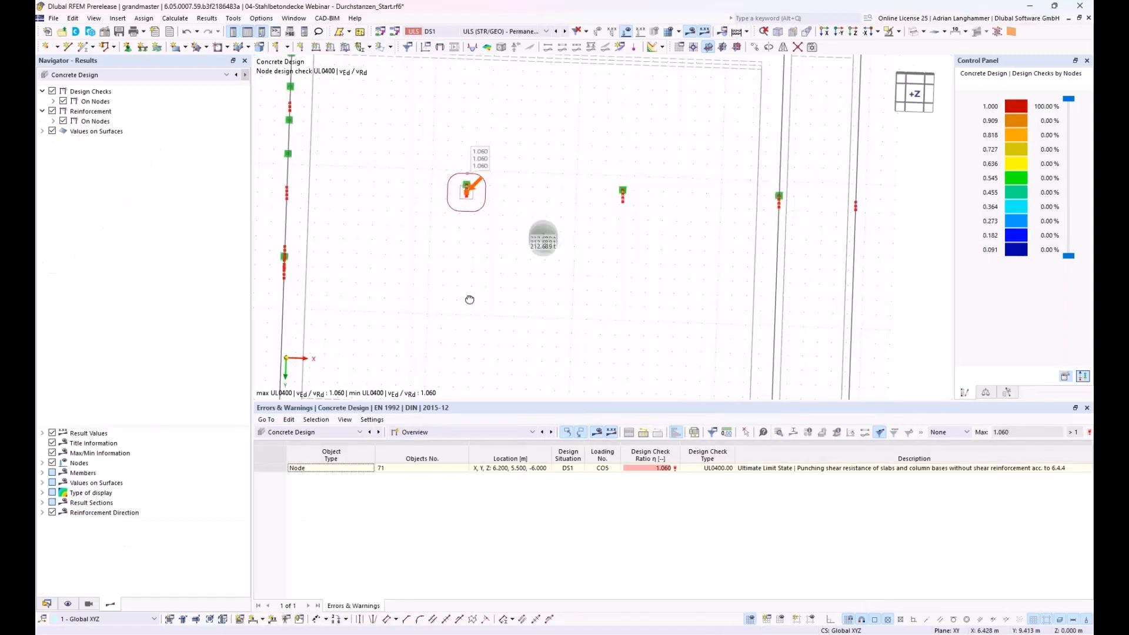
middle_click_drag(469, 300, 675, 297)
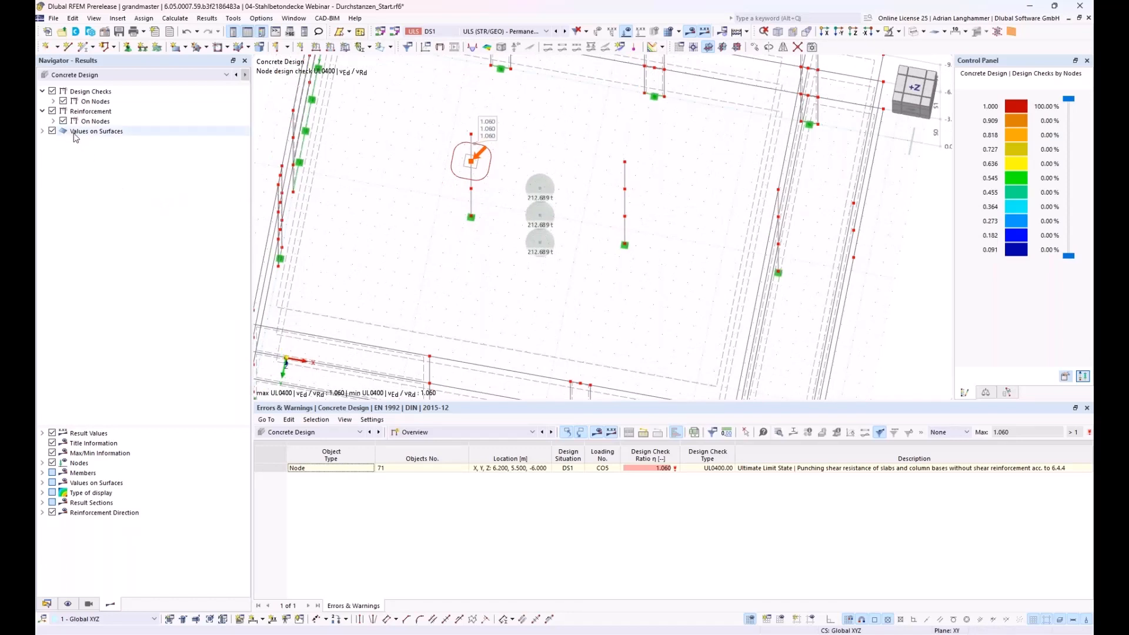
left_click(53, 102)
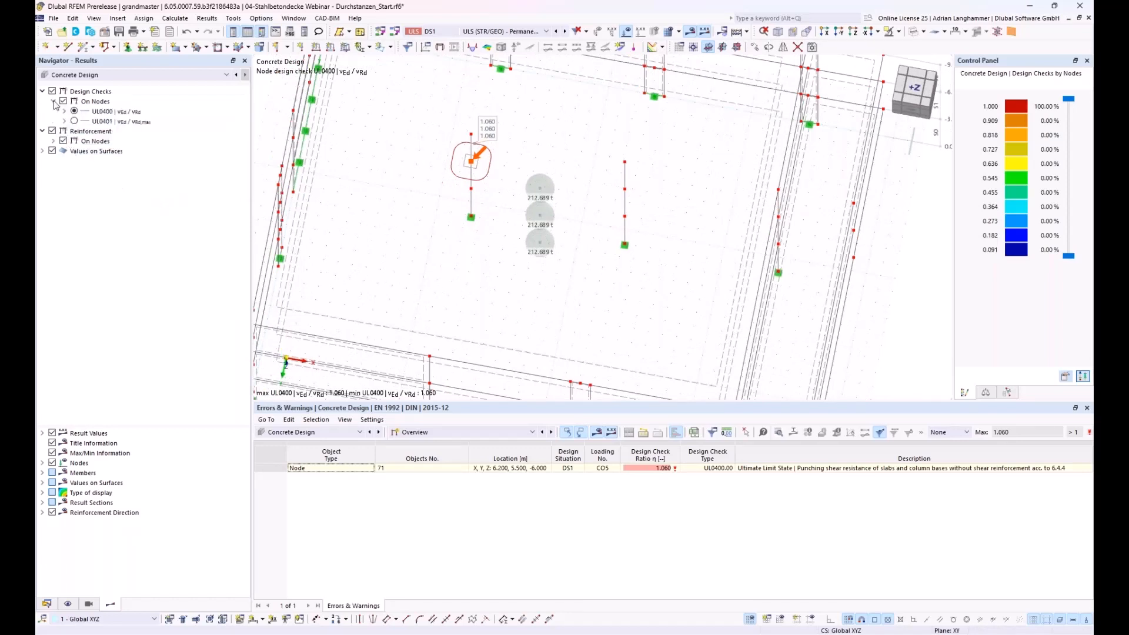
left_click(54, 102)
Display the required punching reinforcement Asw,req on nodes and inspect its perimeters around the column from an oblique angle.
left_click(54, 121)
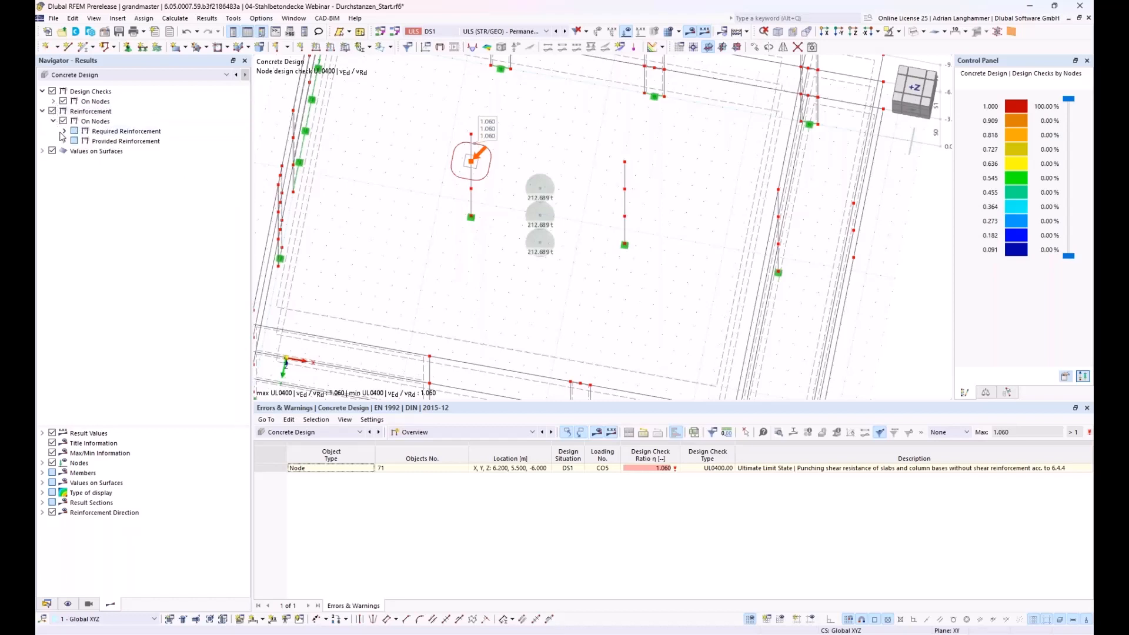
left_click(64, 141)
left_click(64, 131)
left_click(75, 151)
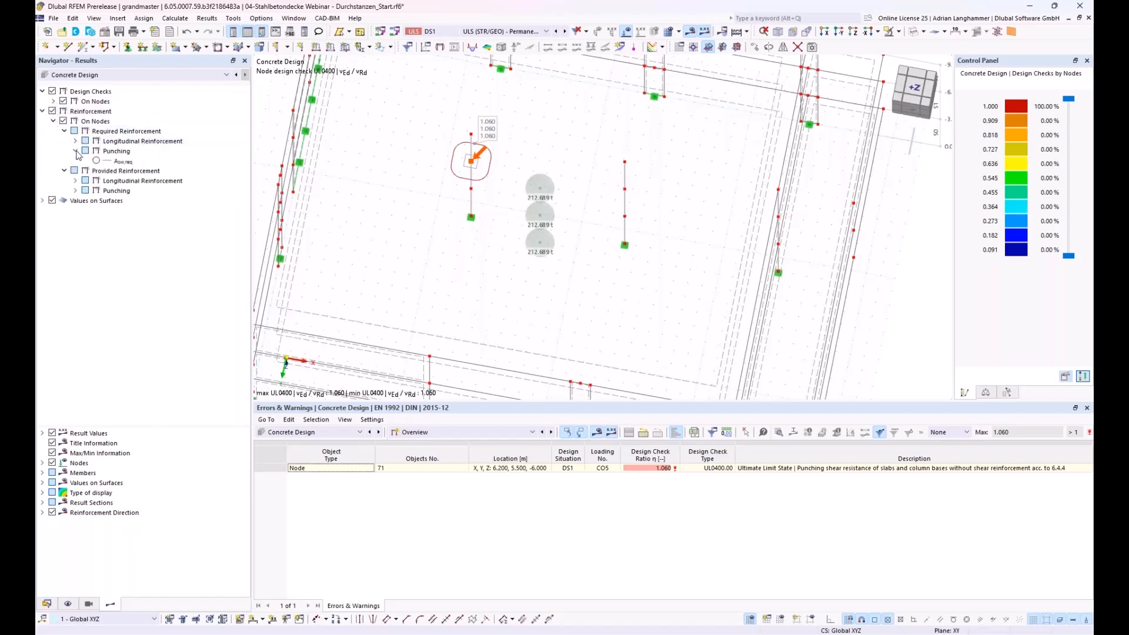
left_click(97, 161)
scroll(462, 184, "up", 2)
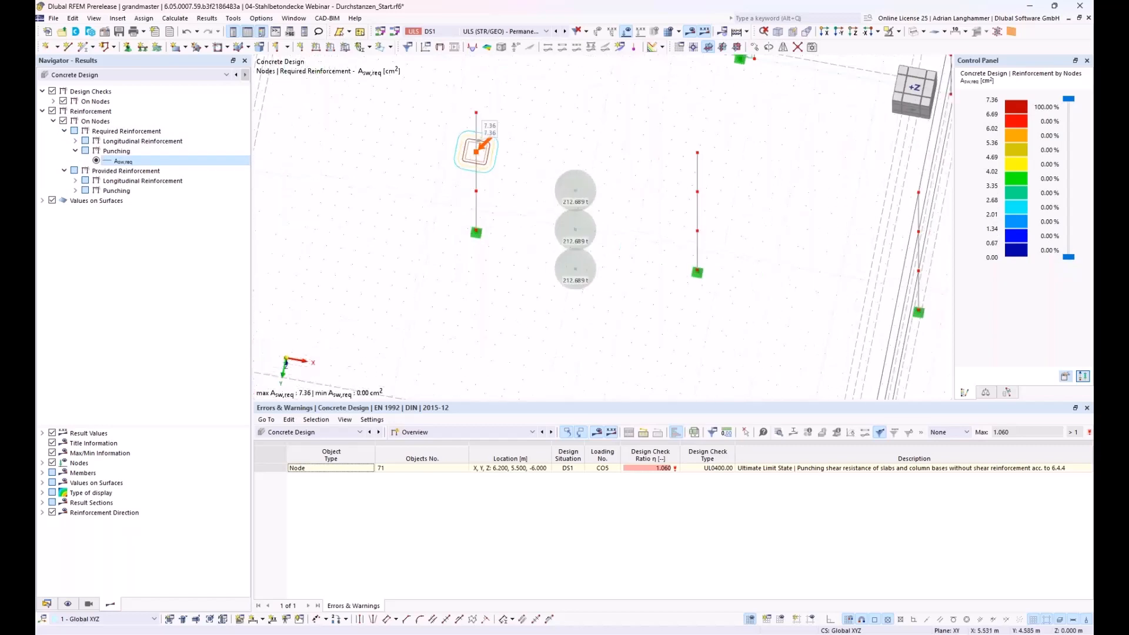
middle_click_drag(456, 194, 506, 240)
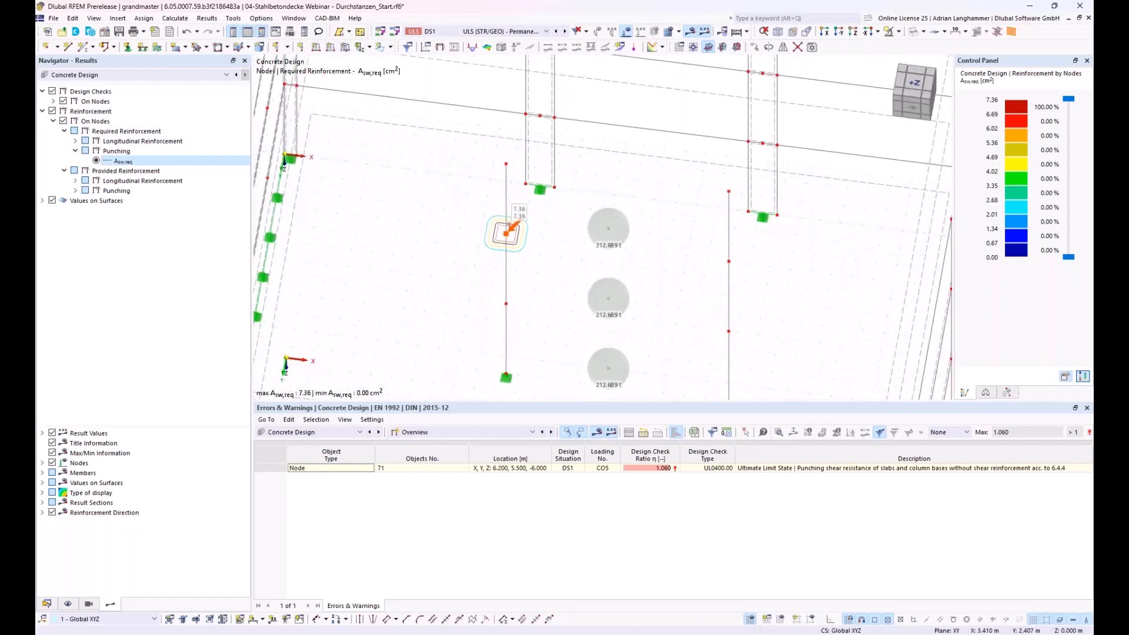
middle_click_drag(423, 257, 448, 247, "ctrl")
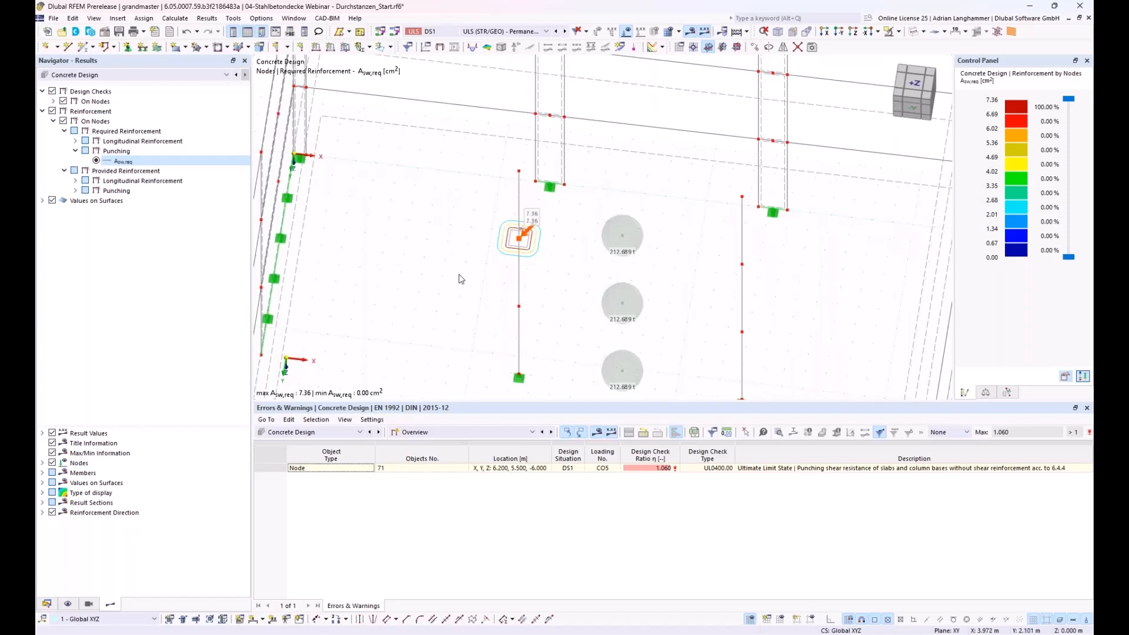
List the required reinforcement on nodes and inspect the minimum punching reinforcement area and number of link legs in node 71's design check details.
left_click(480, 433)
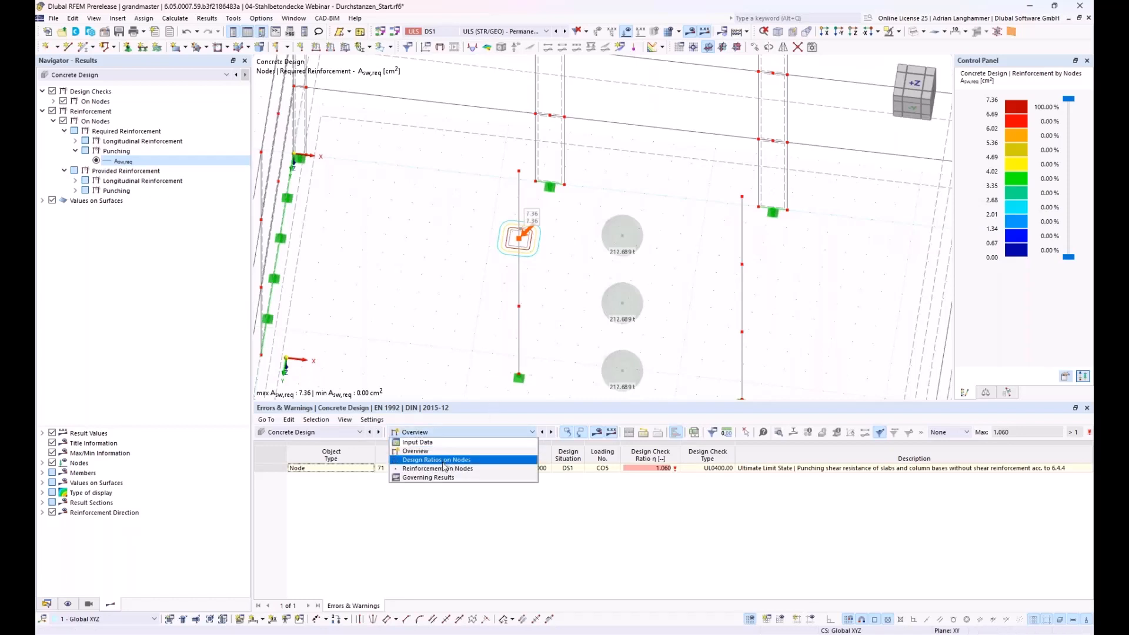
left_click(481, 468)
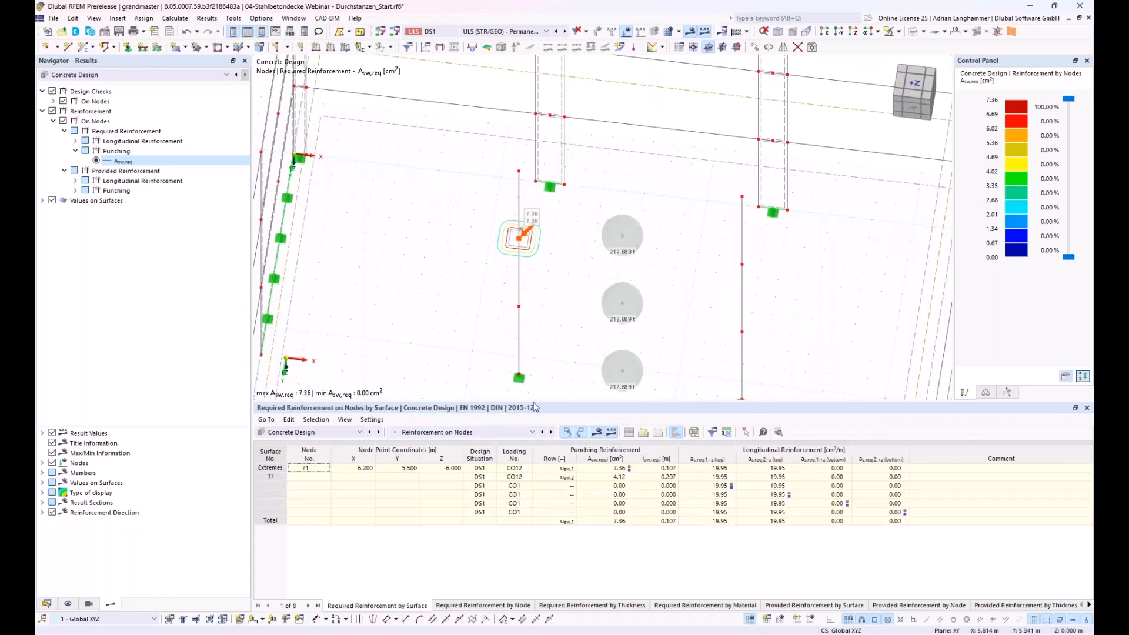
left_click(594, 471)
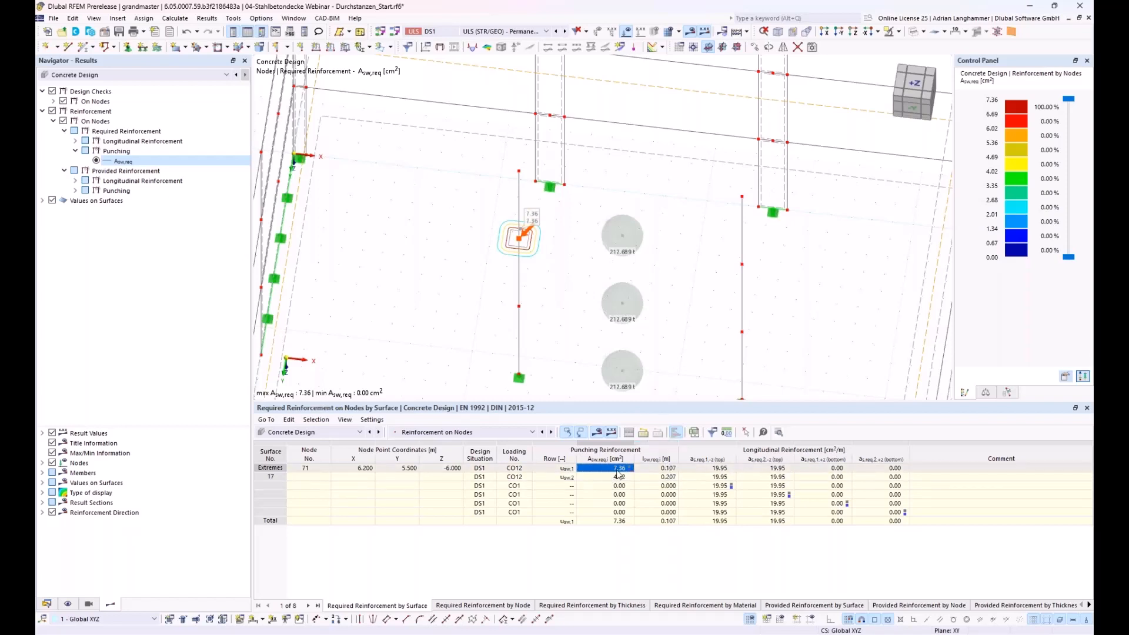
double_click(603, 469)
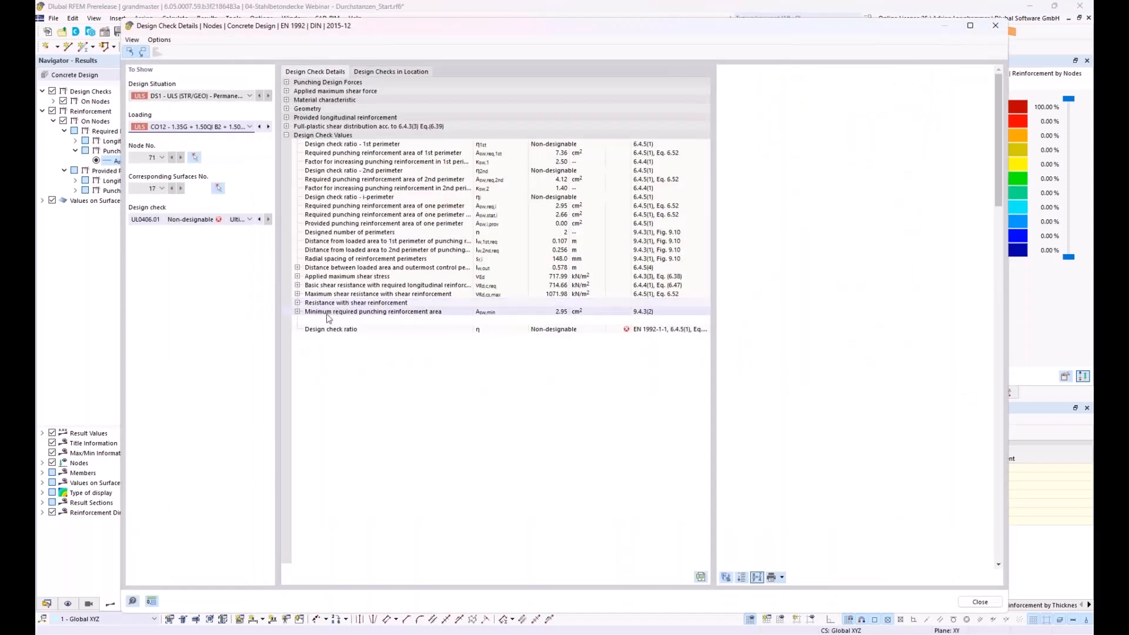
left_click(298, 312)
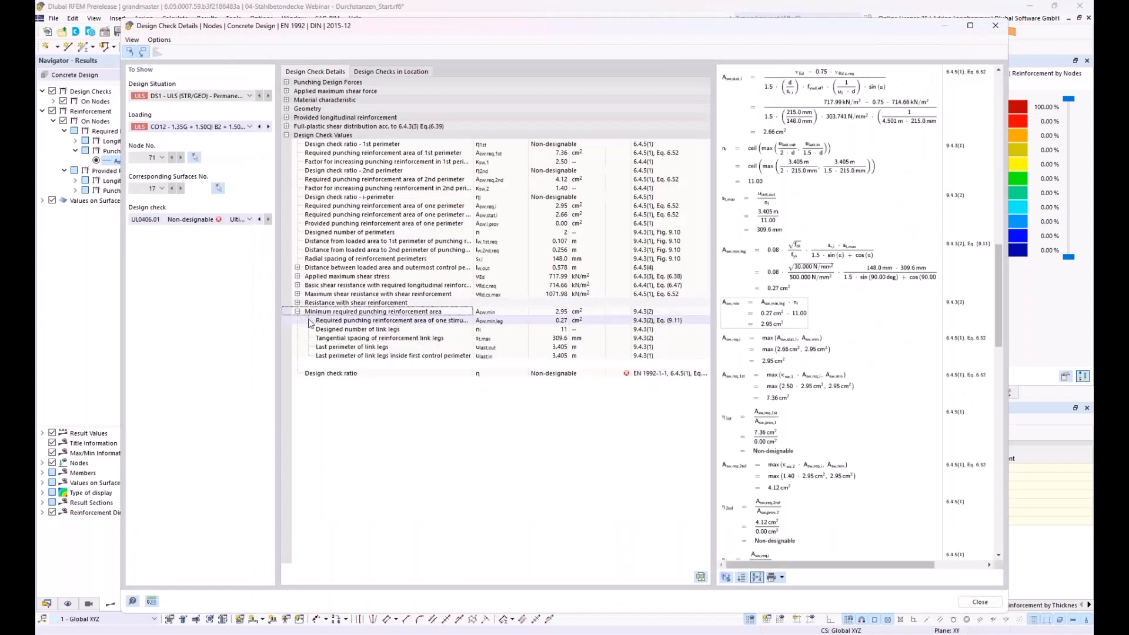
left_click(318, 330)
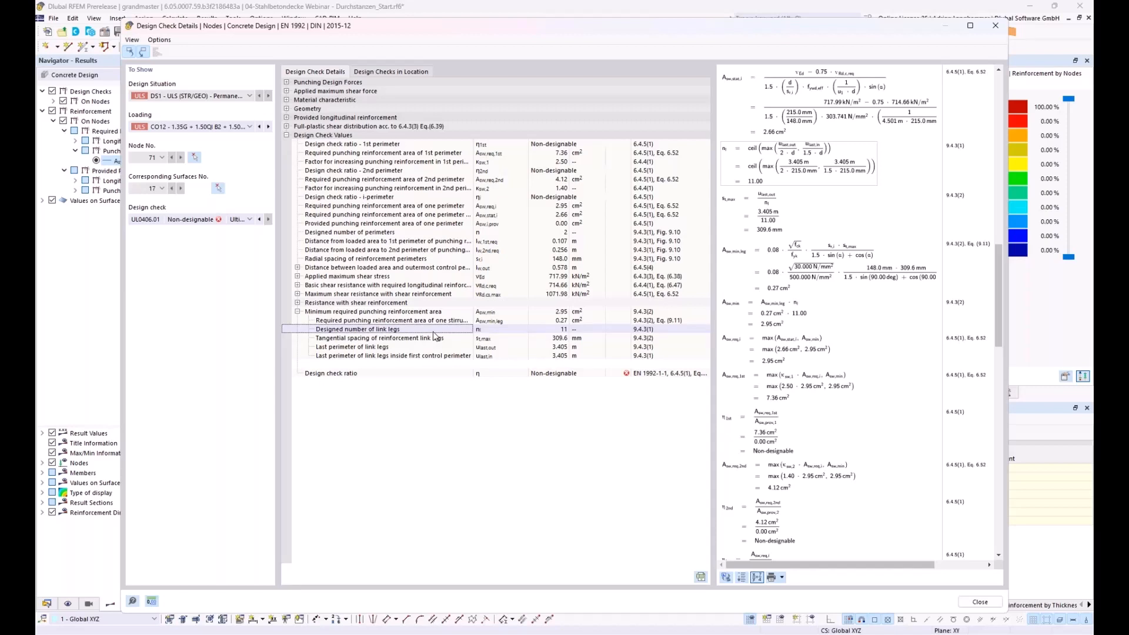
left_click(994, 27)
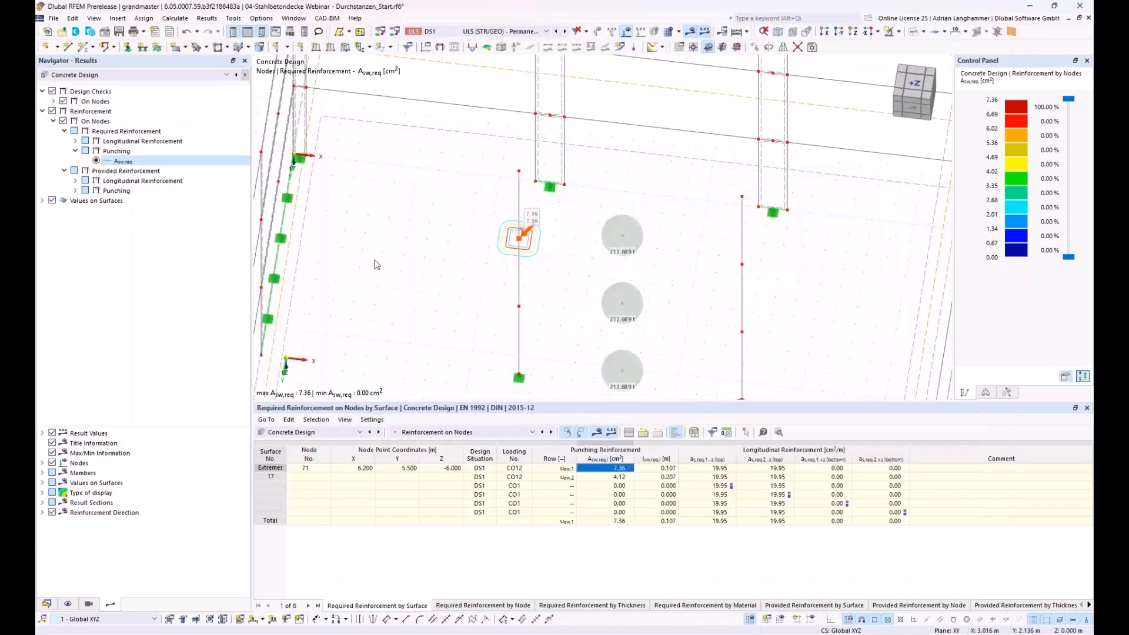
Create a new punching reinforcement of type Vertical with Uniform placement and assign it to node 71.
left_click(47, 604)
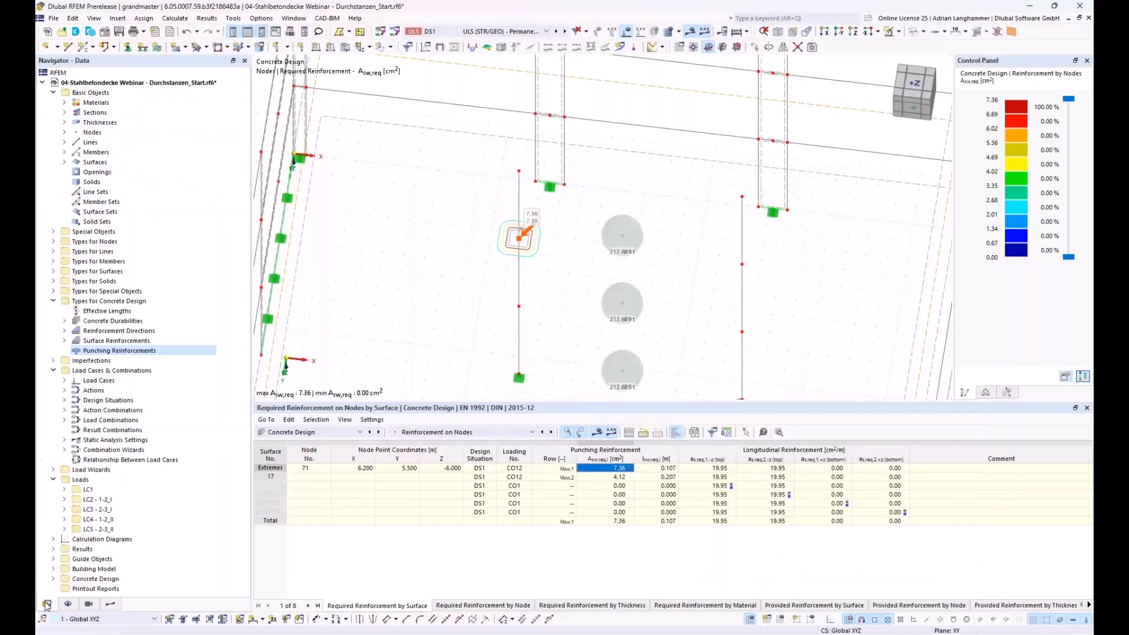
right_click(125, 354)
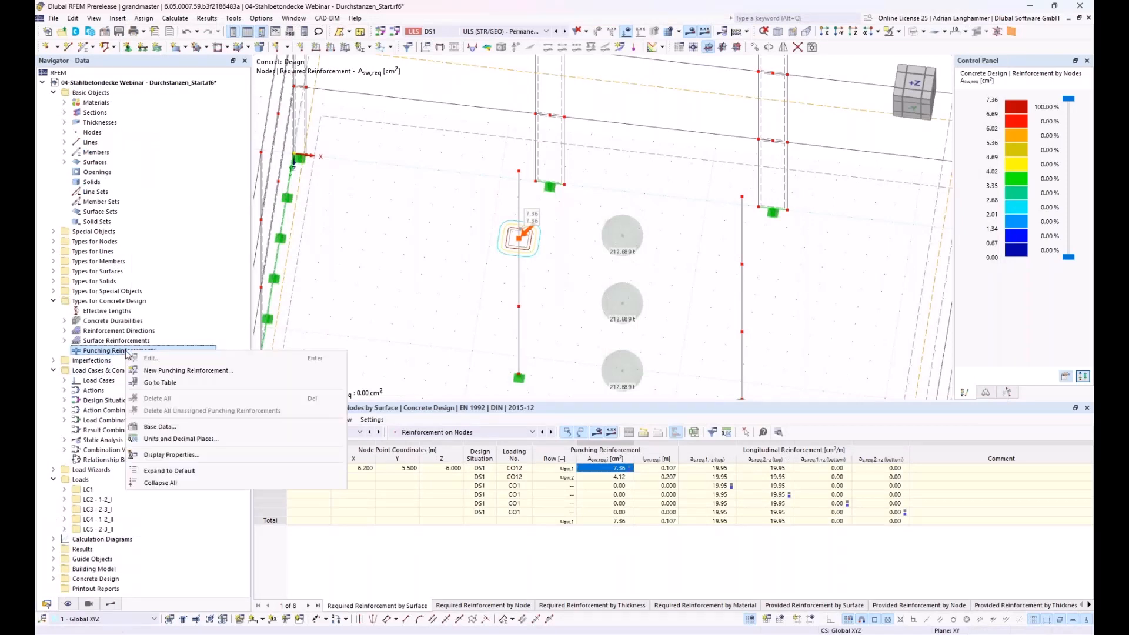
left_click(400, 296)
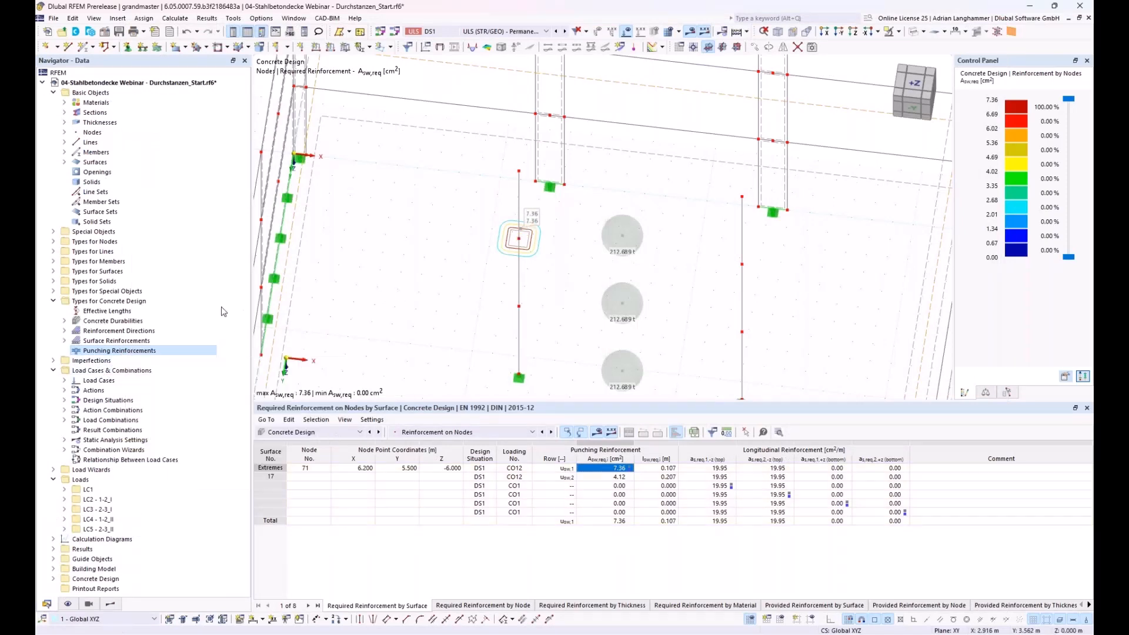
right_click(98, 352)
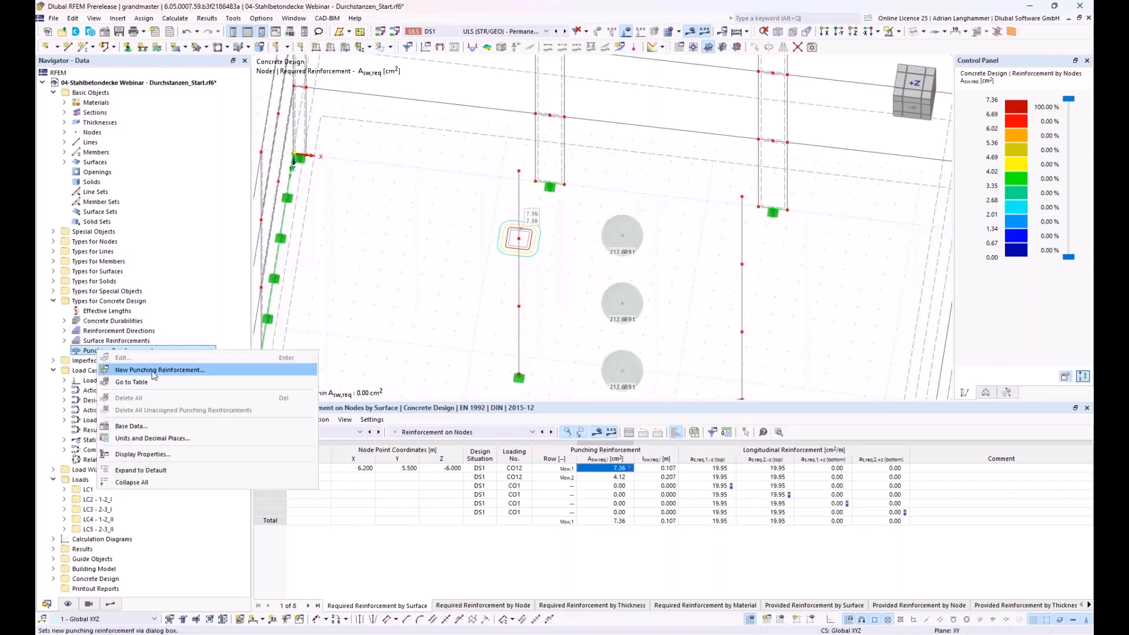
left_click(294, 369)
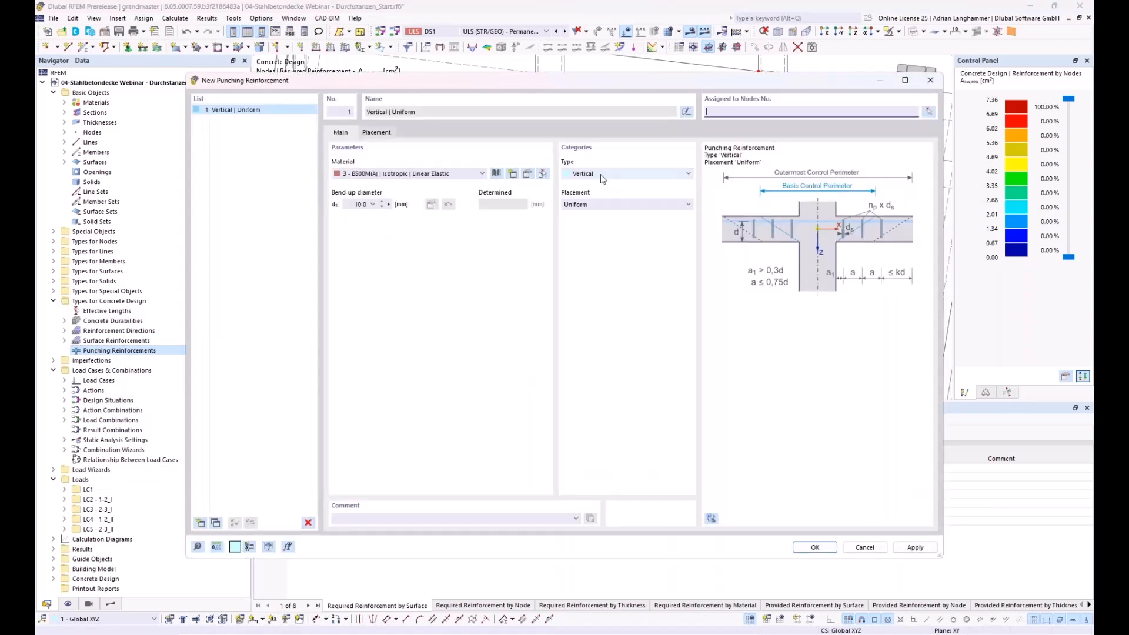
left_click(926, 112)
left_click(519, 238)
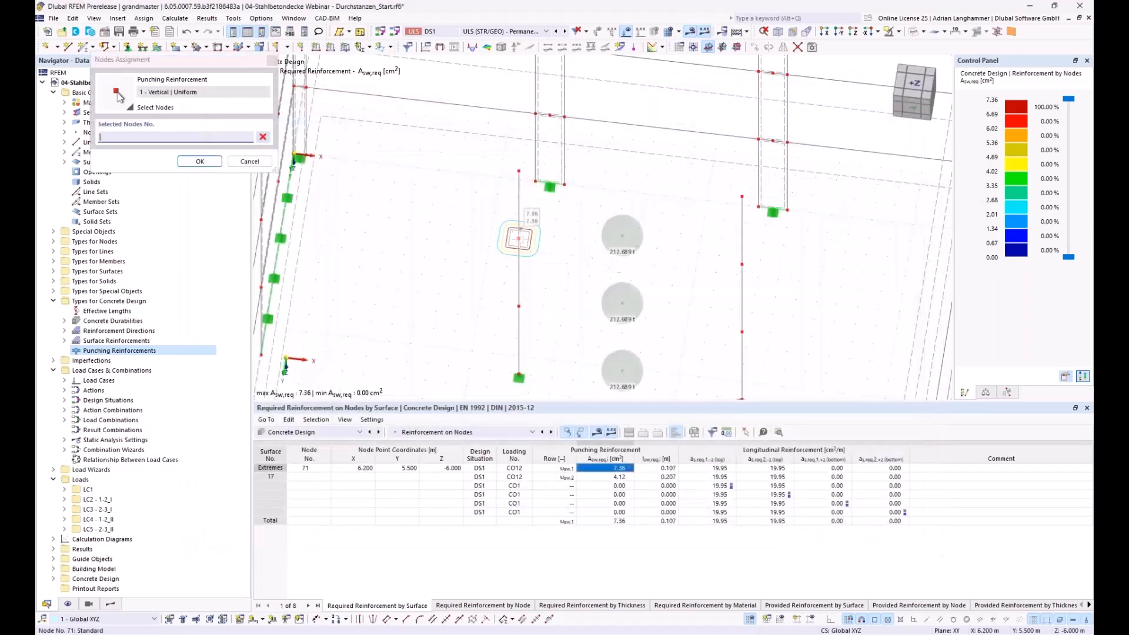
left_click(200, 163)
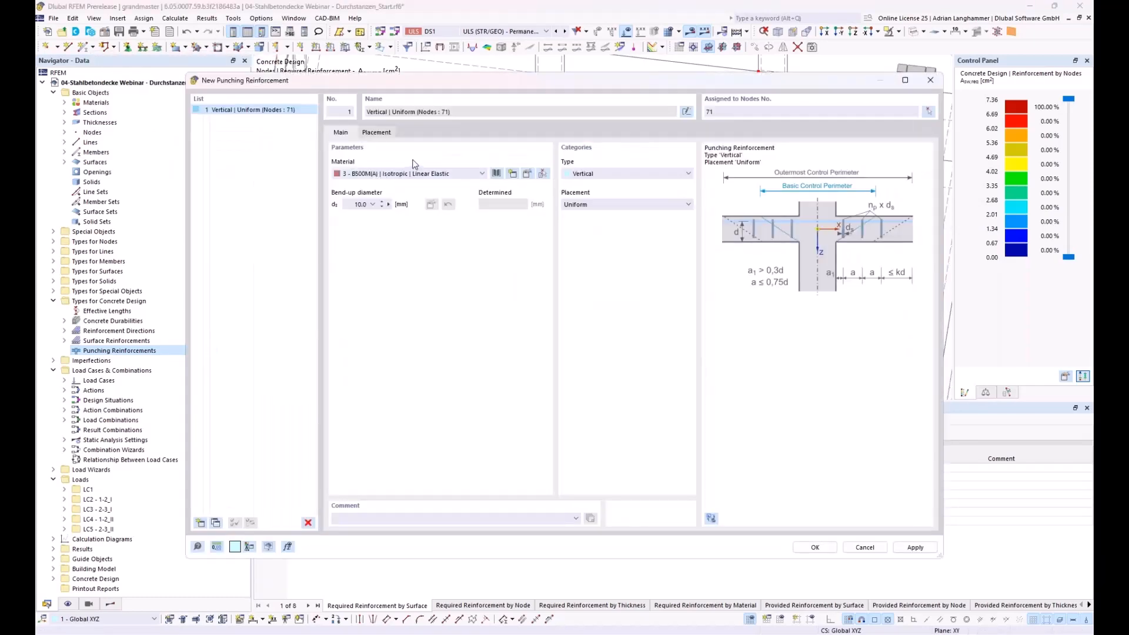
Set the punching reinforcement's placement to 3 perimeters with 12 legs in each perimeter.
left_click(375, 132)
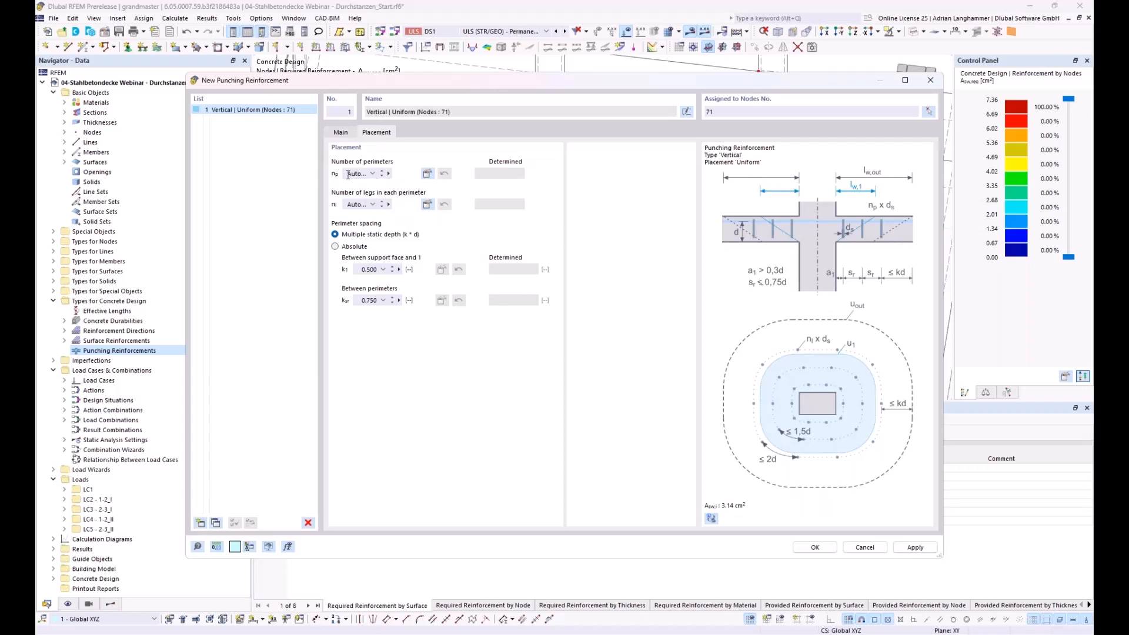
left_click(371, 176)
type("3")
left_click(350, 204)
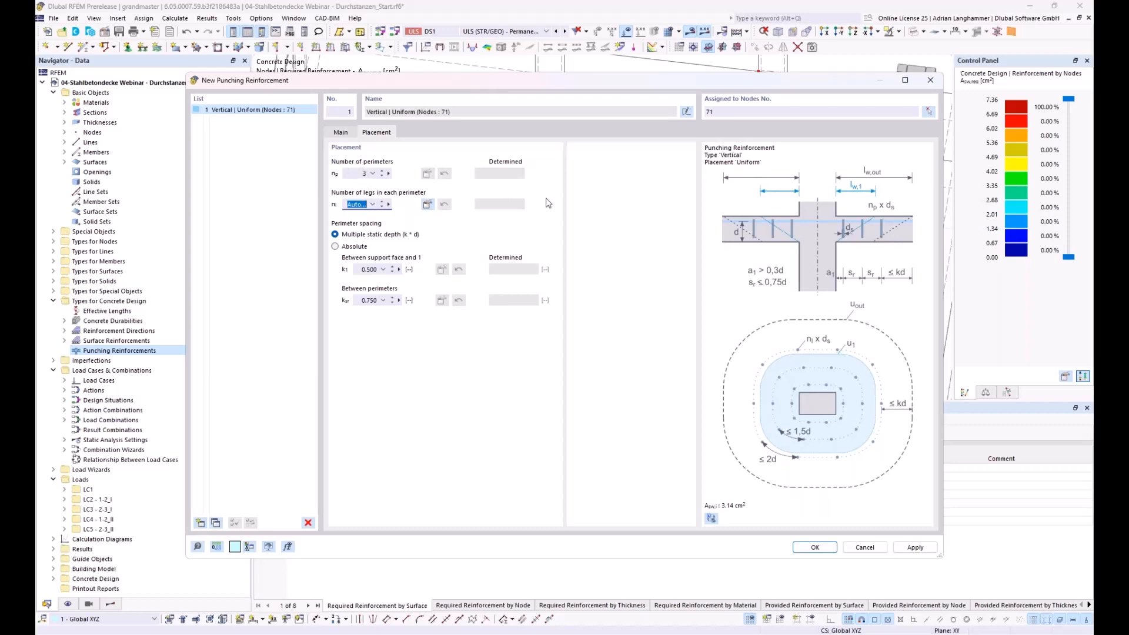
type("12")
Define absolute perimeter spacing of 0.1 m from the support face and 0.11 m between perimeters, and save the punching reinforcement.
left_click(335, 247)
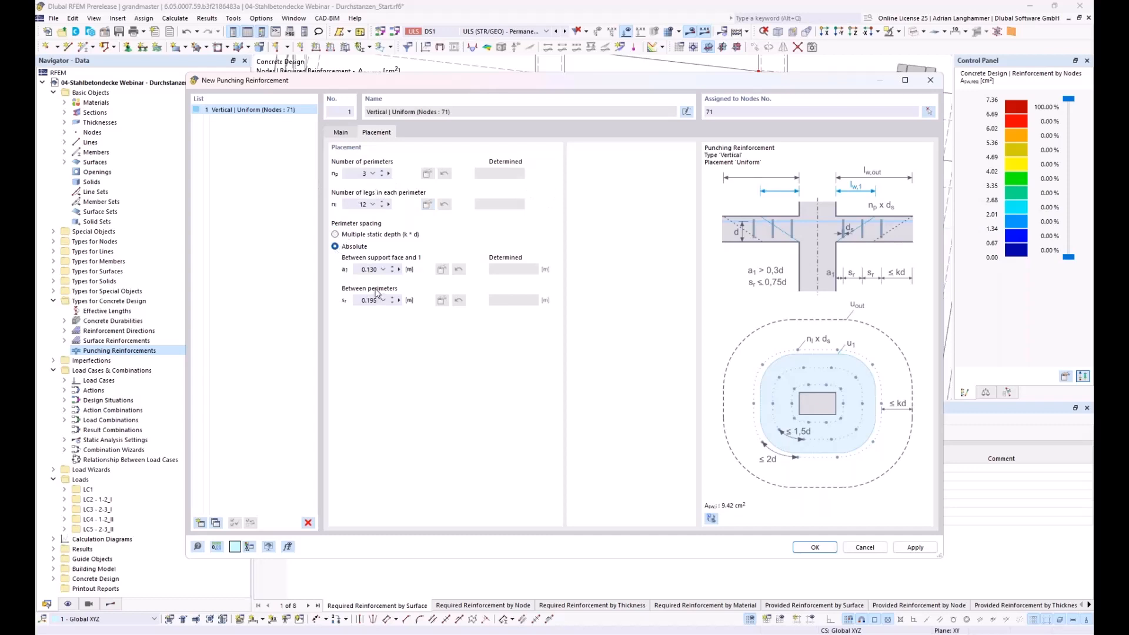
left_click(390, 270)
left_click_drag(636, 79, 620, 193)
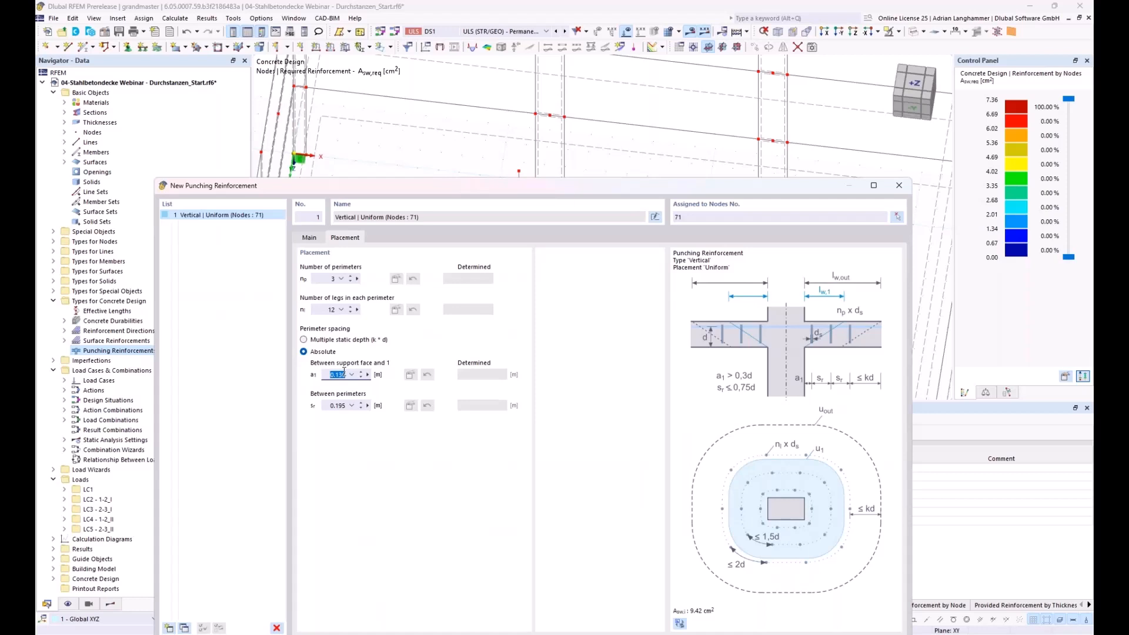
type("0,1")
key("Tab")
type("0,11")
left_click_drag(410, 185, 382, 121)
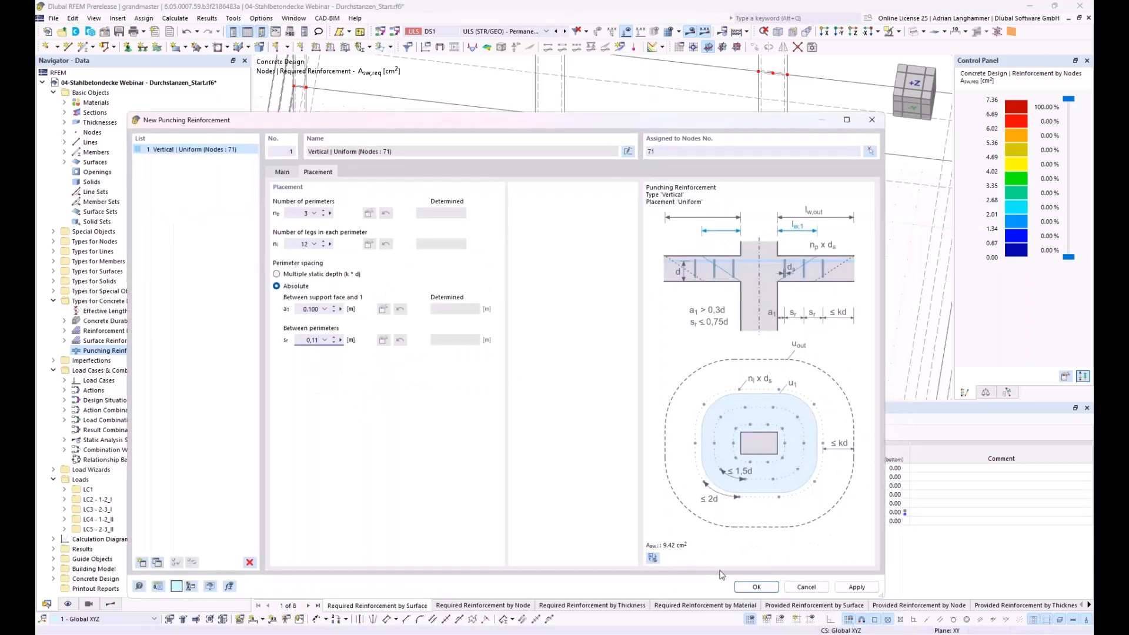
left_click(755, 587)
left_click(608, 371)
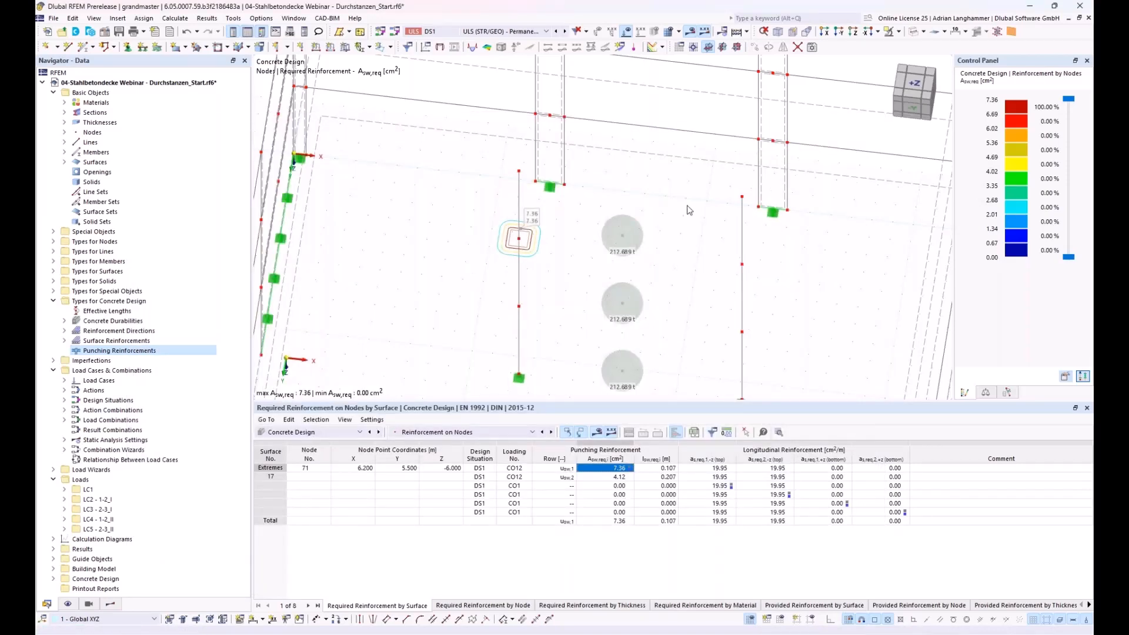
Recalculate the concrete design with the placed punching reinforcement and review the design ratios on node 71, including punching shear resistance.
mouse_move(505, 266)
middle_mouse_down()
mouse_move(508, 277)
mouse_move(488, 261)
middle_mouse_up()
scroll(509, 277, "up", 4)
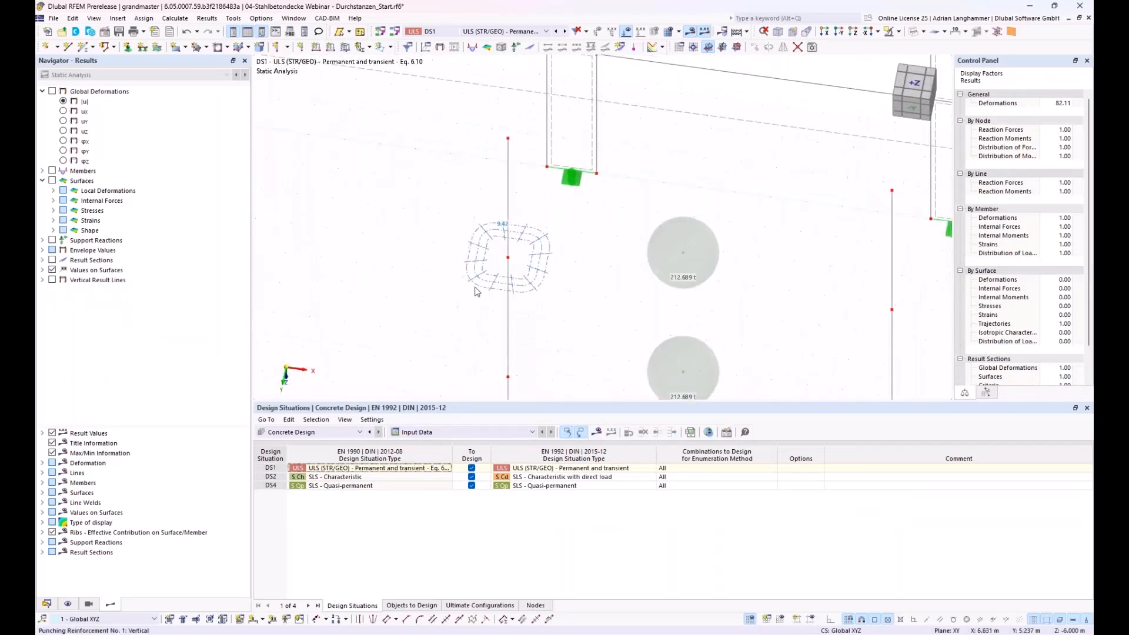
left_click(596, 432)
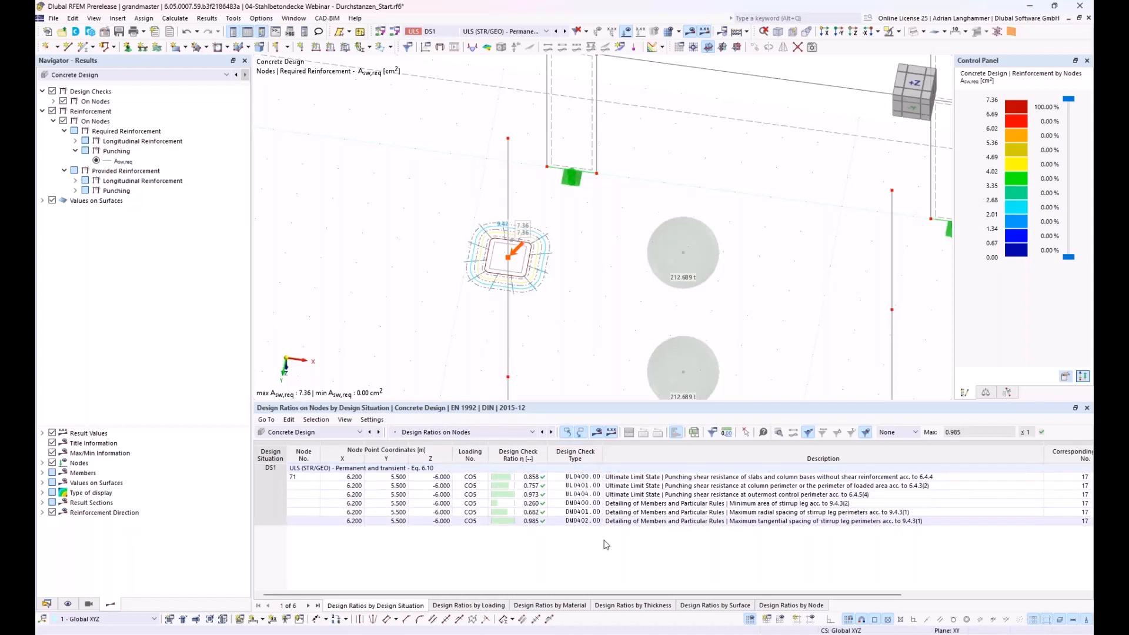
left_click(647, 477)
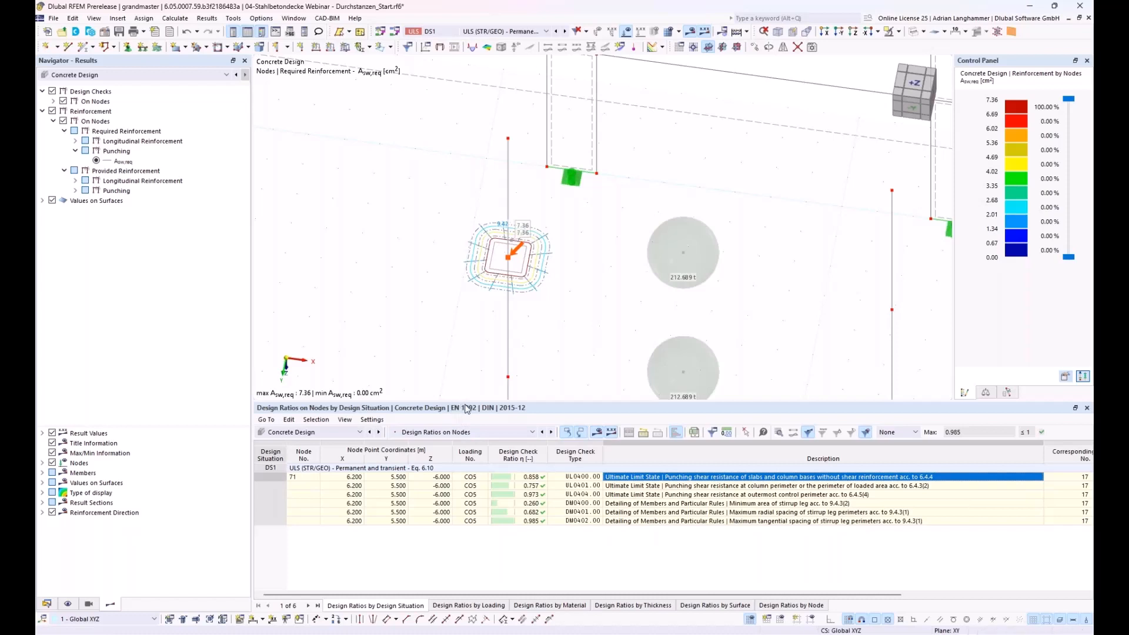
left_click(52, 604)
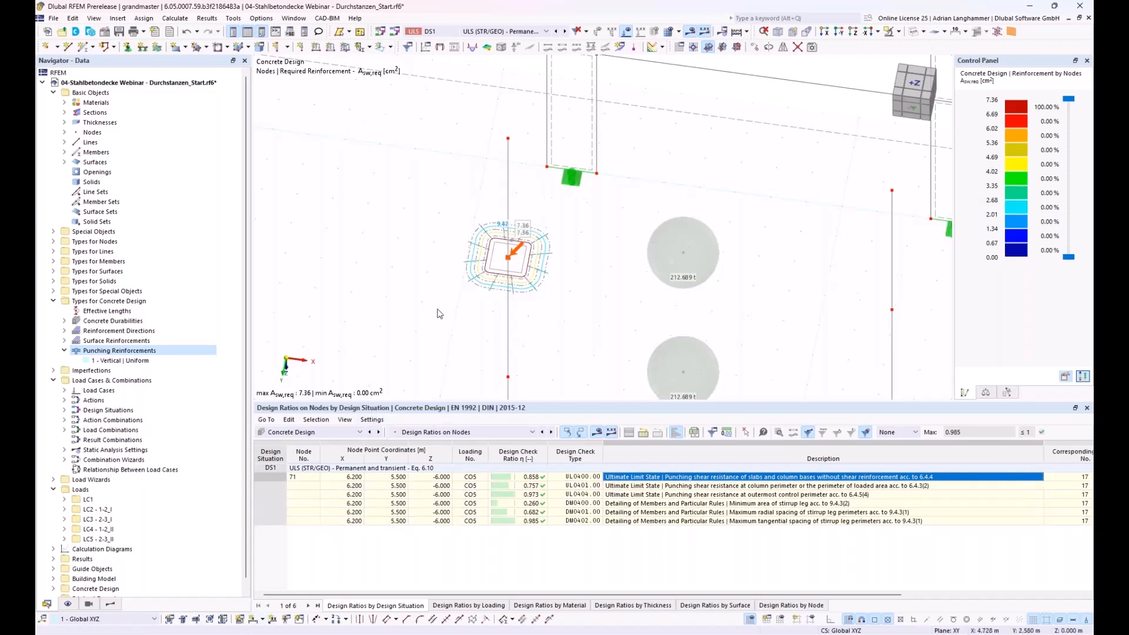
middle_click_drag(422, 296, 418, 333)
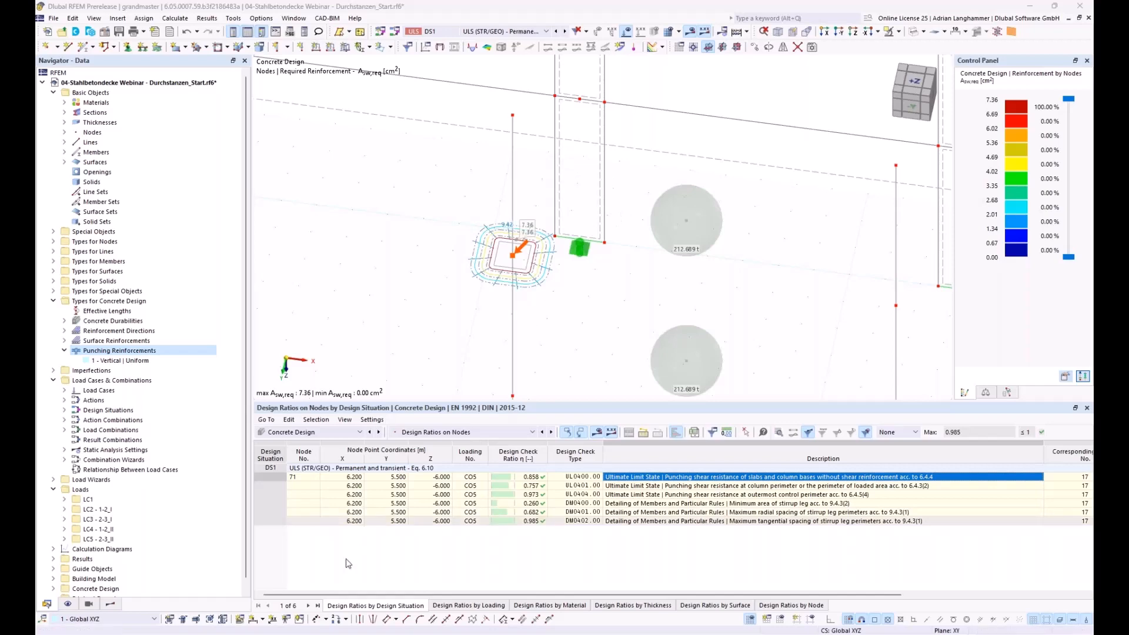
Switch to the 01-Reinforced Concrete Slabs model and examine the crack state detection options in the Standard serviceability configuration without changing them.
left_click(310, 582)
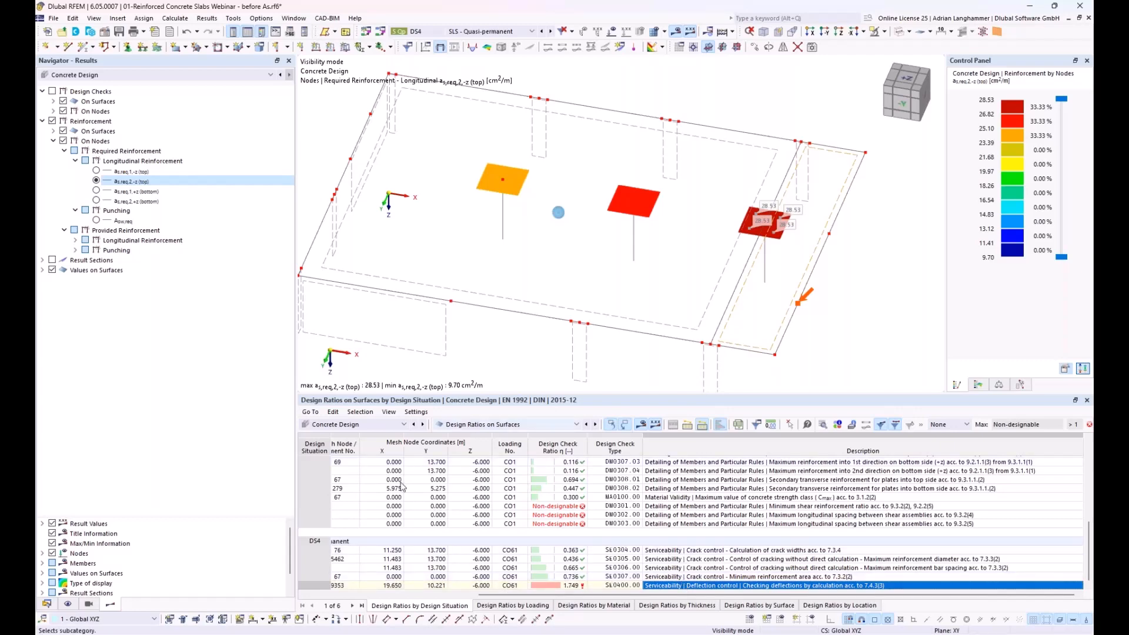
left_click(47, 604)
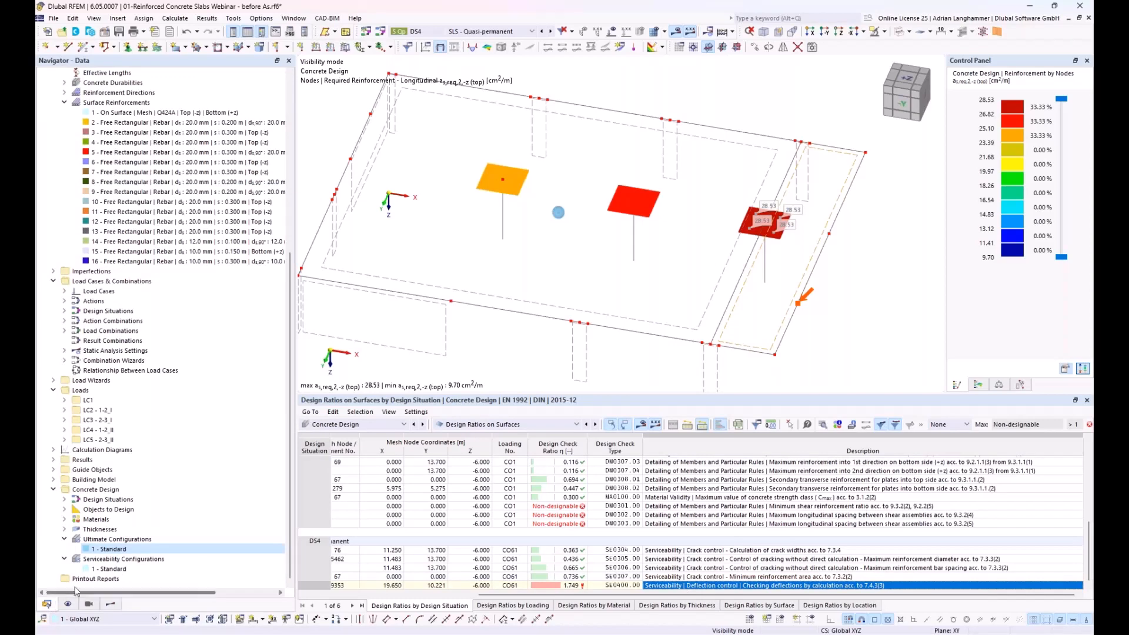
left_click(93, 569)
double_click(93, 569)
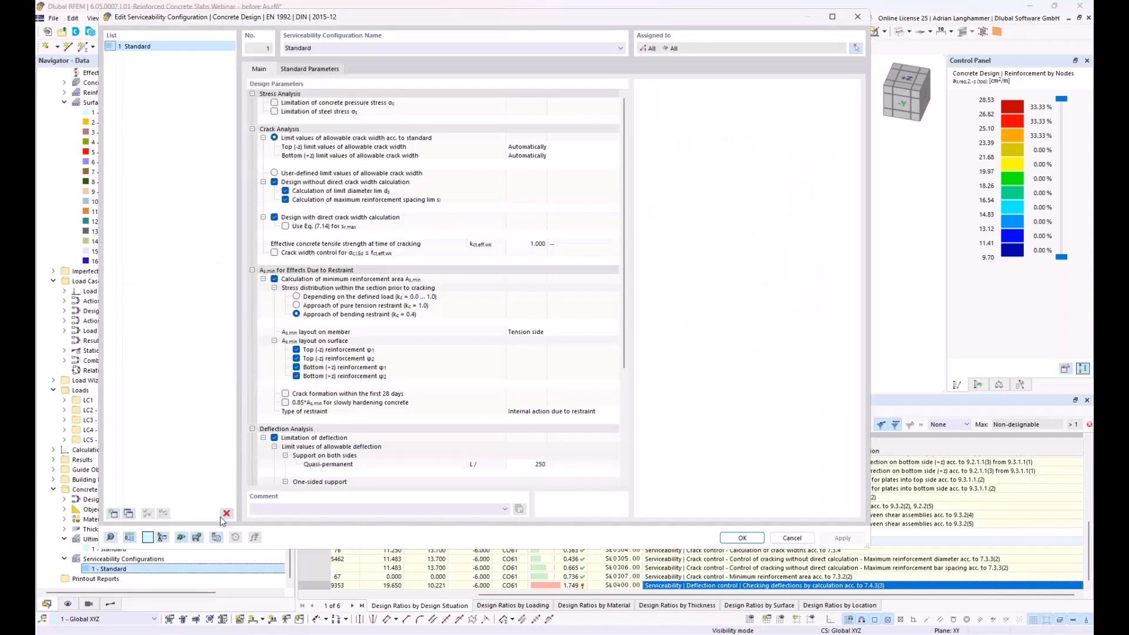
scroll(408, 408, "down", 6)
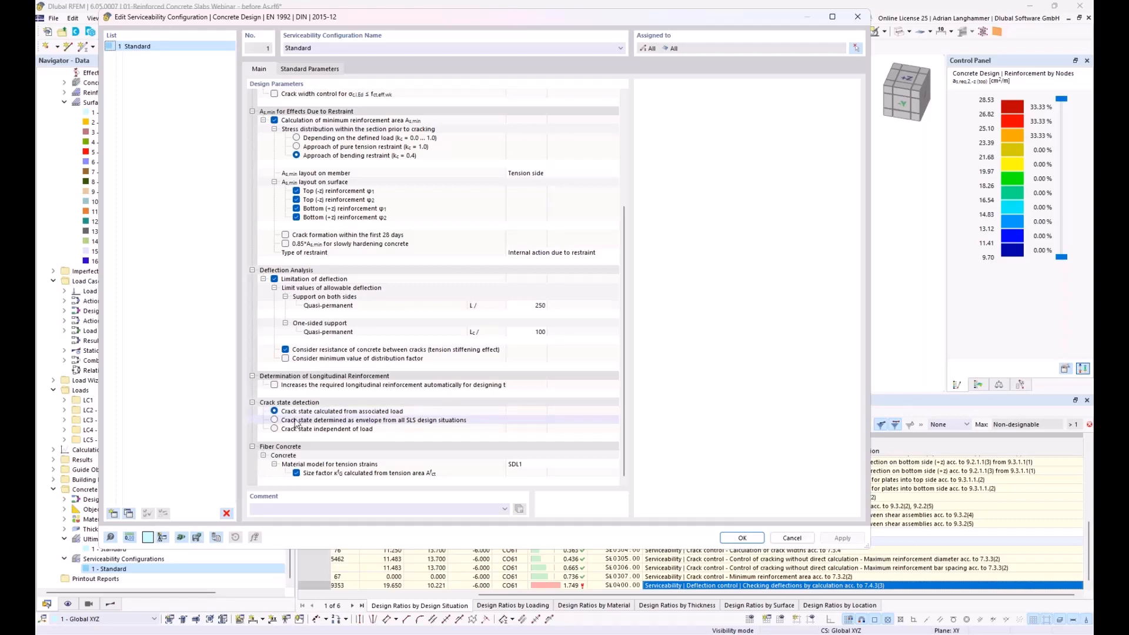
left_click(315, 421)
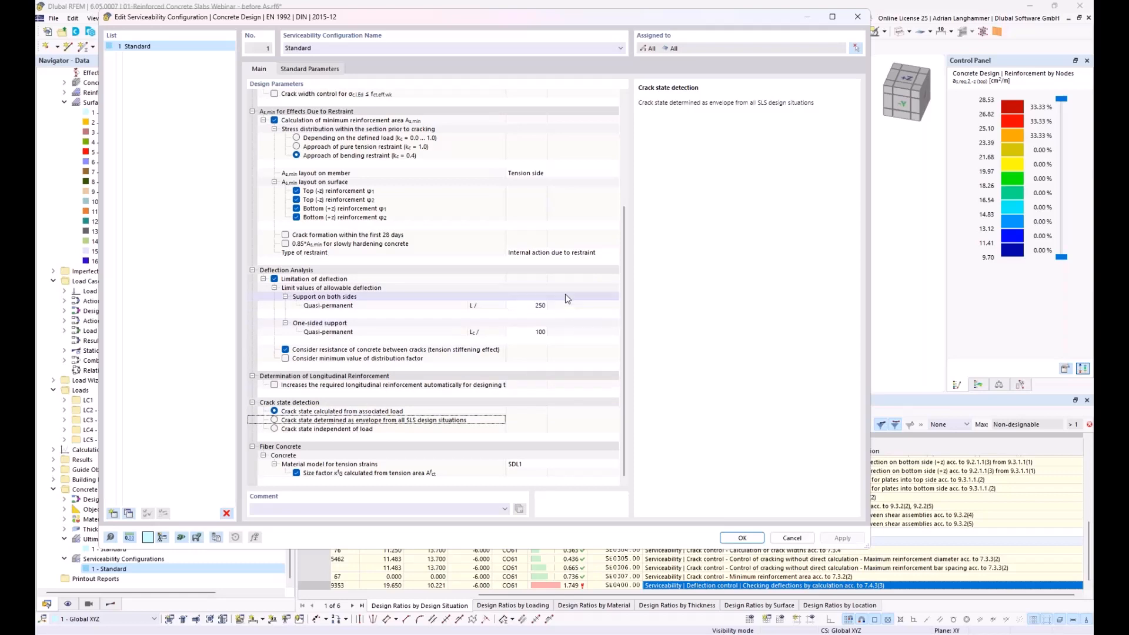
left_click(790, 539)
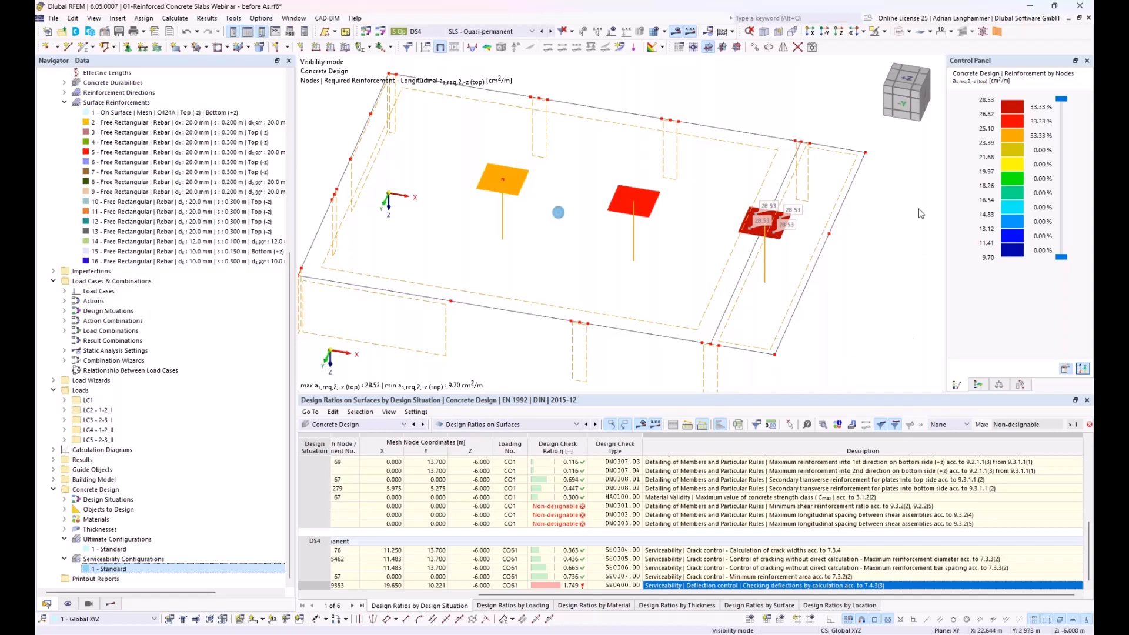
Open the concrete design input data and inspect the surfaces selected under Objects to Design.
middle_click_drag(900, 240, 856, 244, "ctrl")
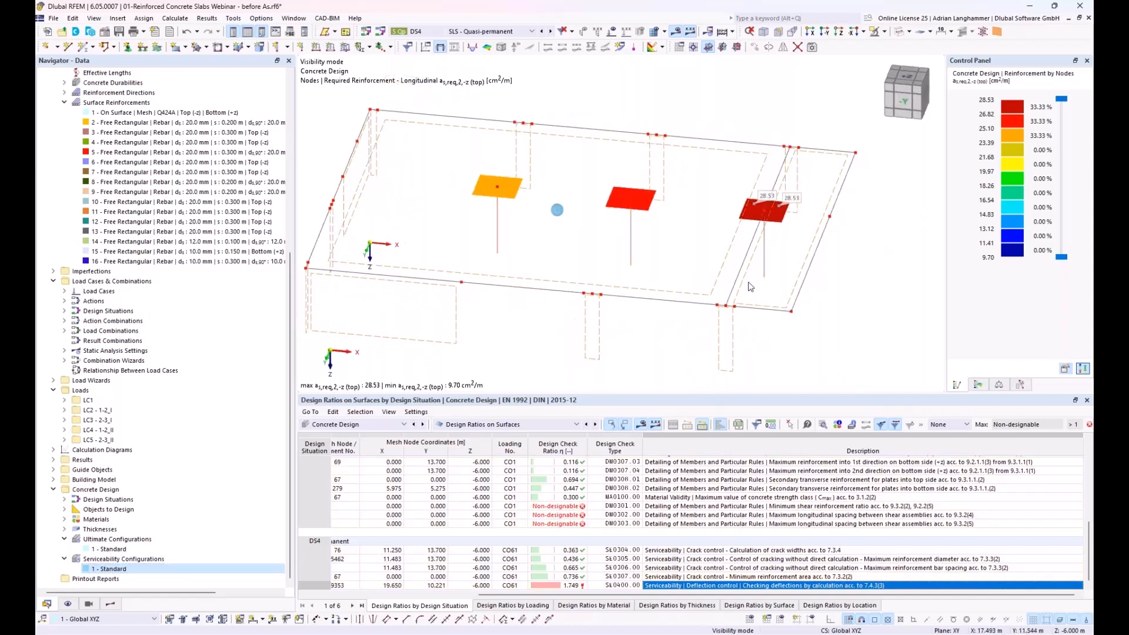
left_click(509, 425)
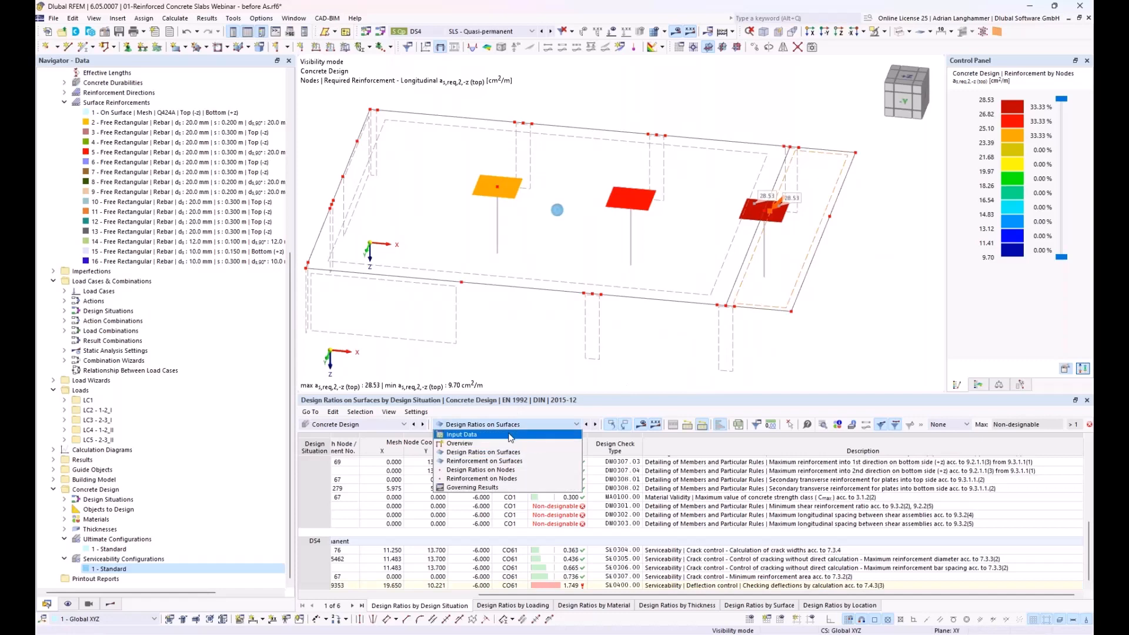
left_click(511, 435)
left_click(588, 471)
left_click(623, 468)
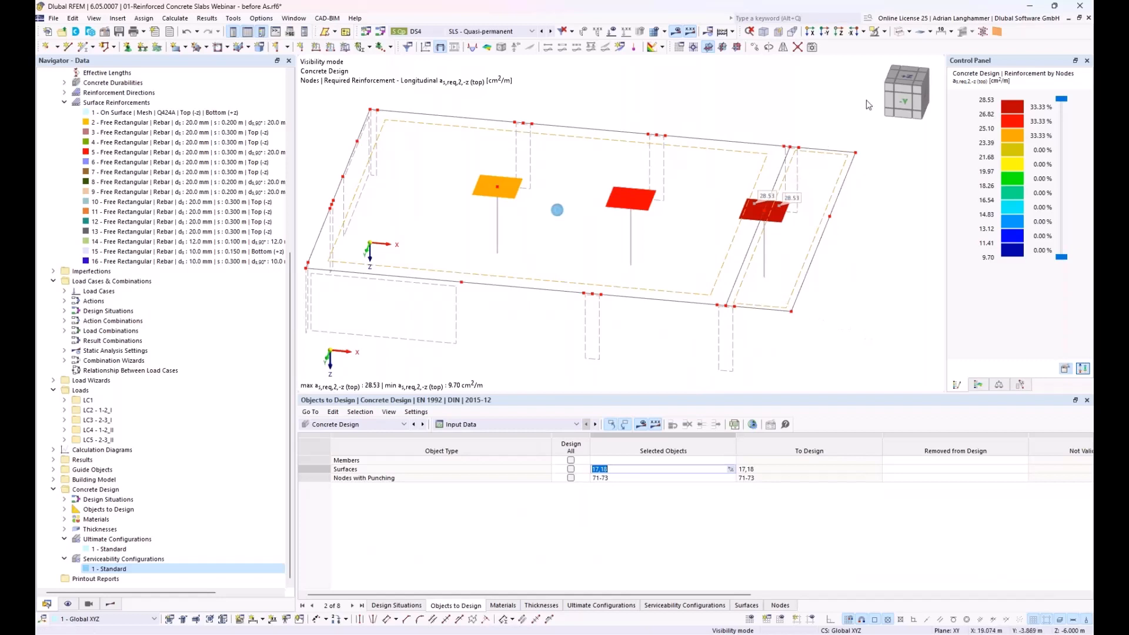
Cancel the visibility mode so that all objects of the building model are displayed.
left_click(910, 33)
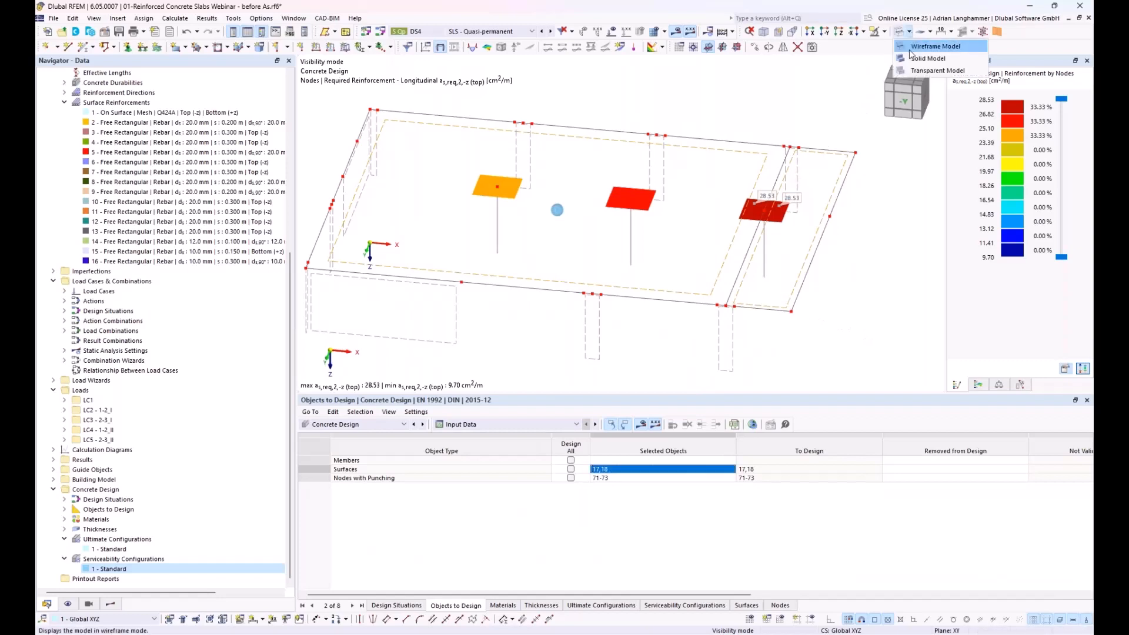
left_click(913, 47)
left_click(884, 32)
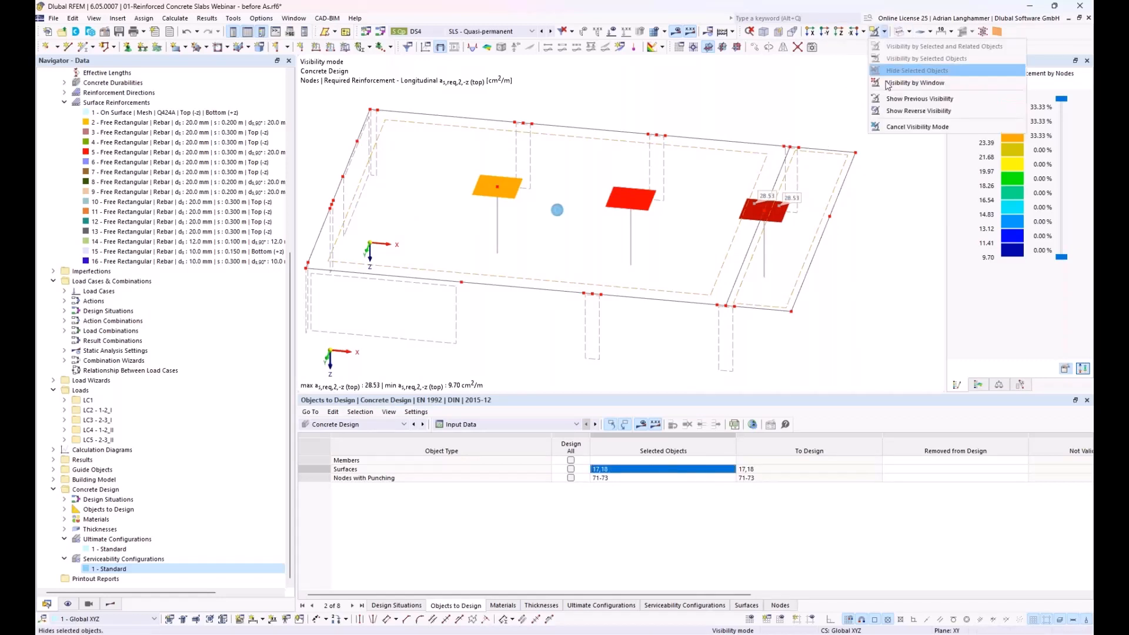
left_click(917, 127)
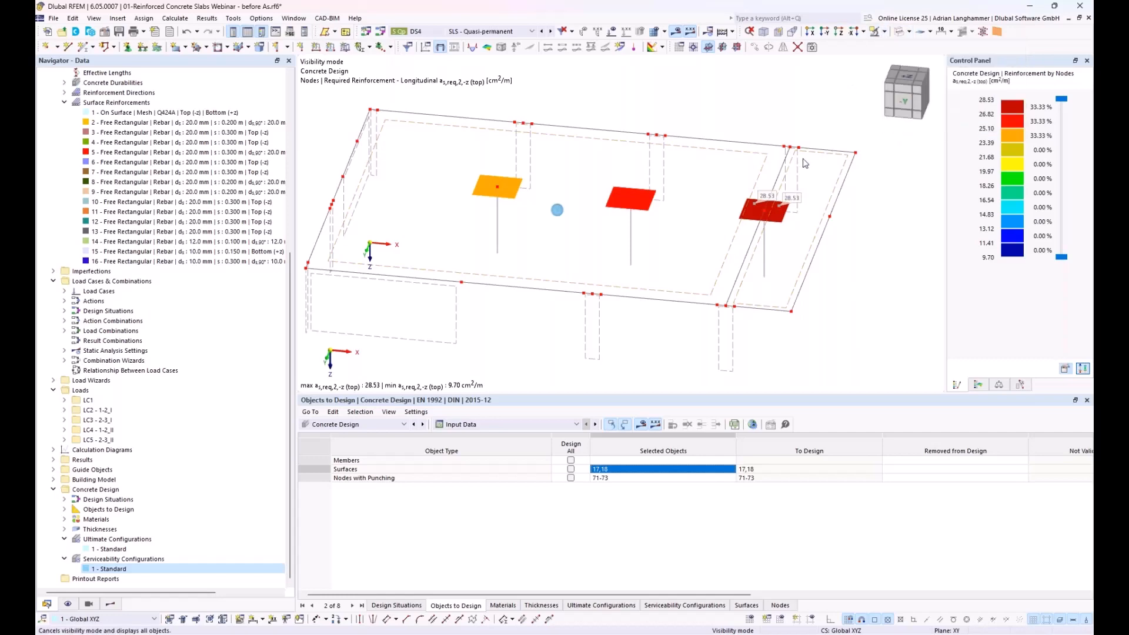
middle_click_drag(644, 267, 694, 184, "ctrl")
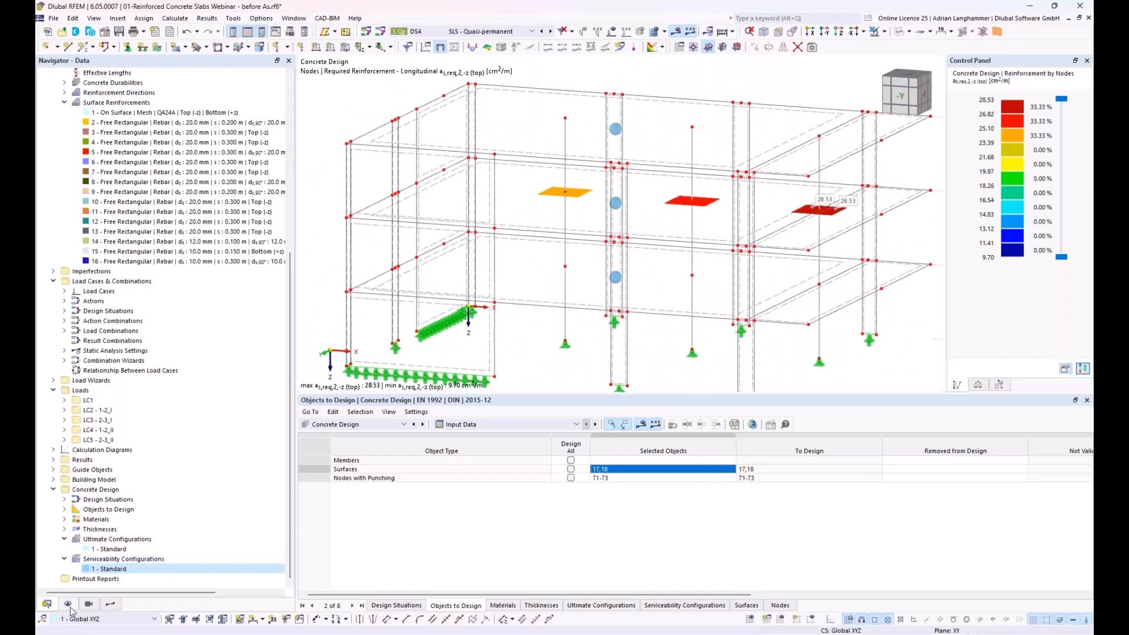
Turn on the display of the types for concrete design in the model.
left_click(68, 604)
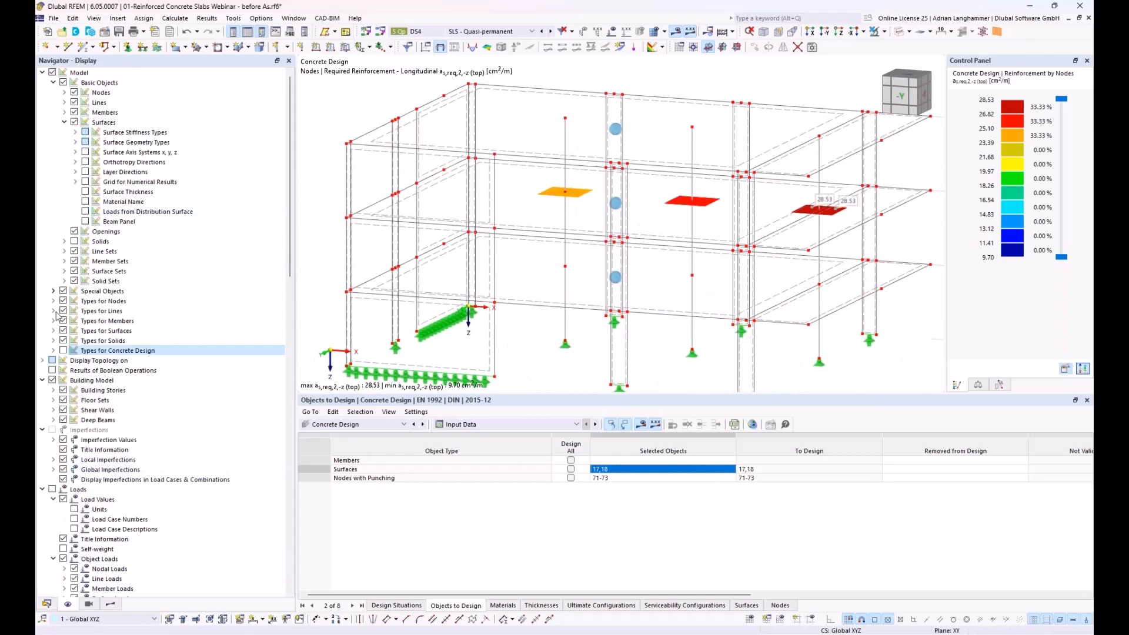
left_click(63, 350)
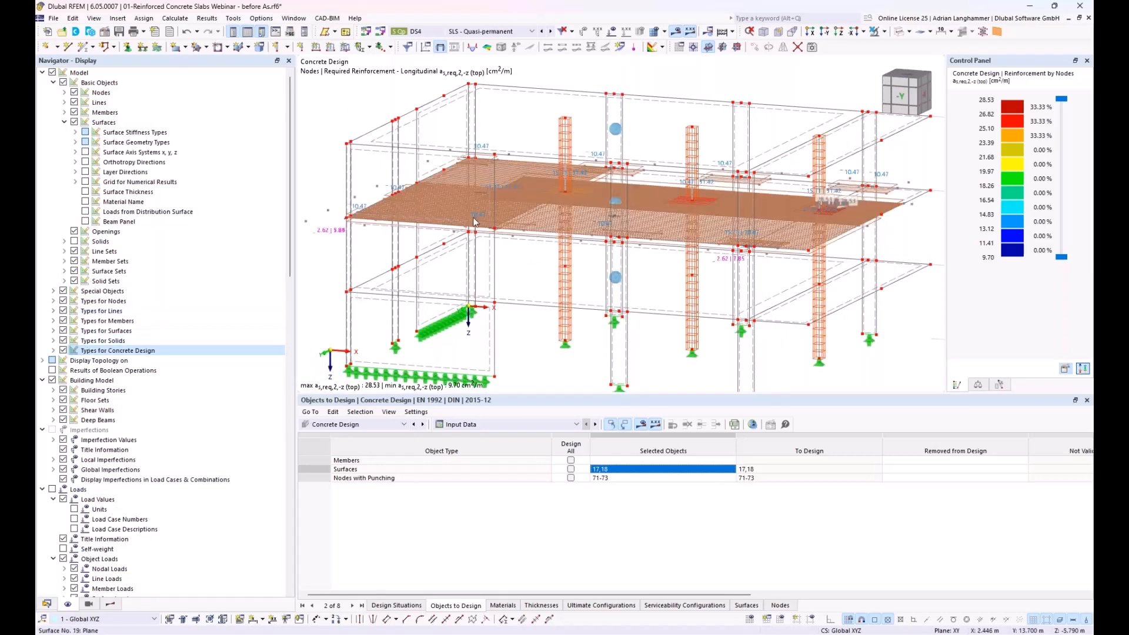
scroll(473, 221, "down", 2)
middle_click_drag(473, 221, 478, 184)
Edit surface reinforcements 1 to 16 together and extend their assignment to surfaces 1, 2, 17, 18, 29 and 30.
left_click(47, 604)
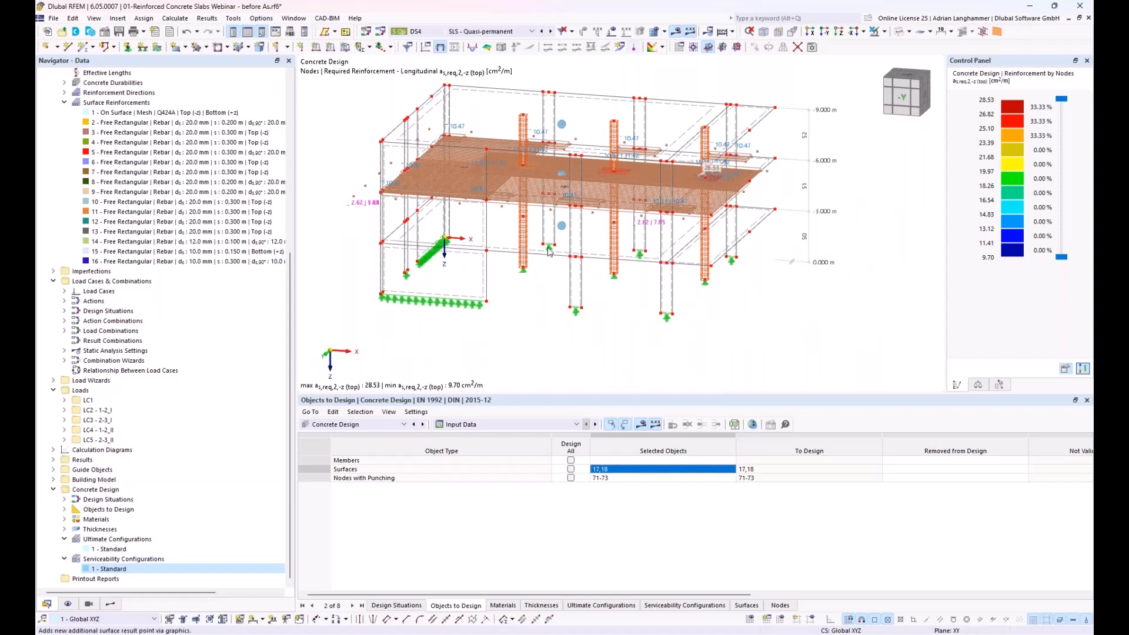
left_click(167, 113)
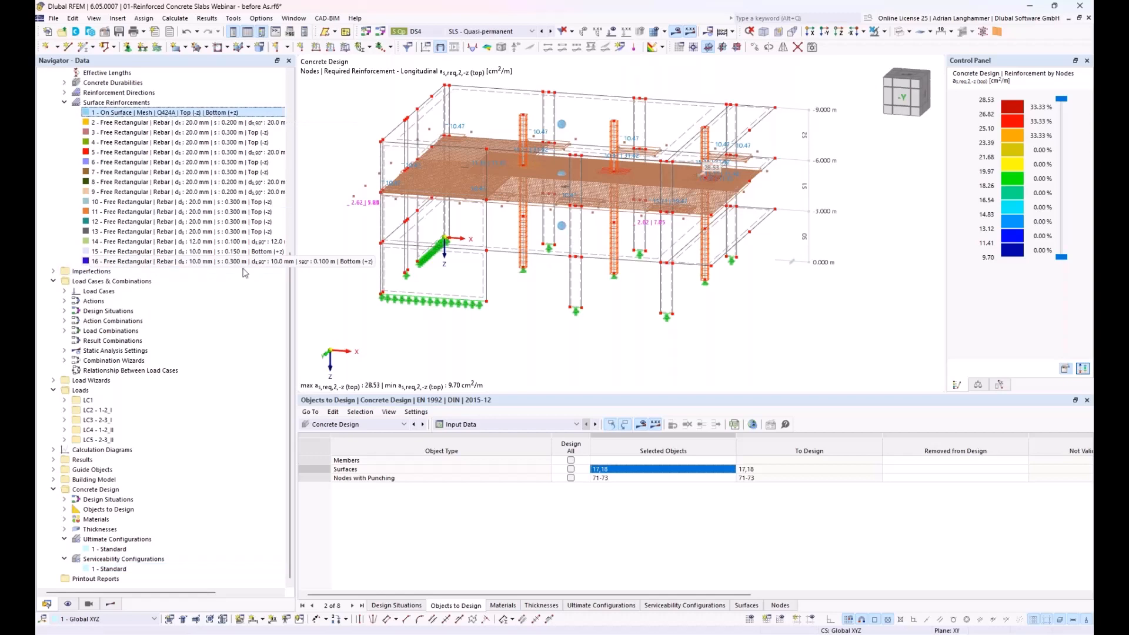
middle_click_drag(485, 262, 501, 258, "ctrl")
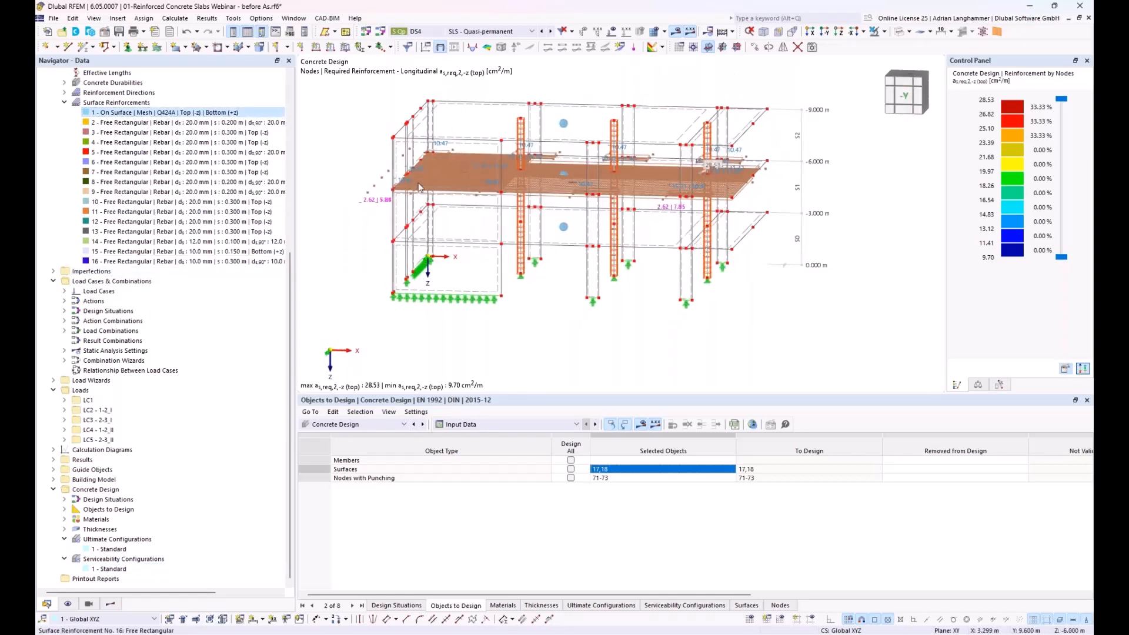
left_click(230, 262, "shift")
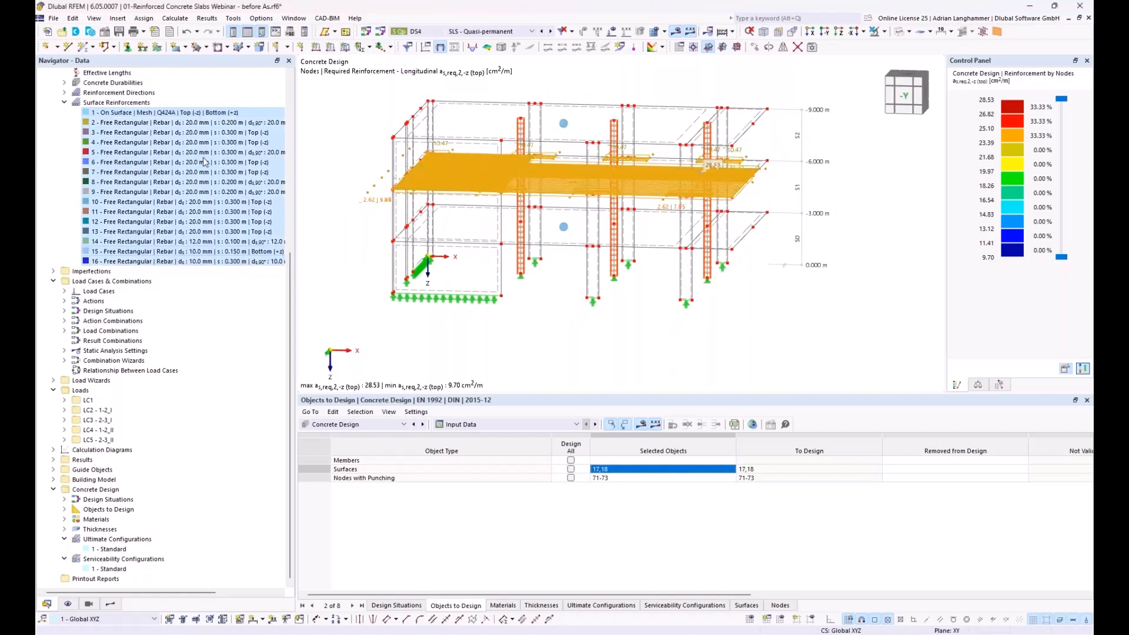
right_click(177, 114)
left_click(194, 120)
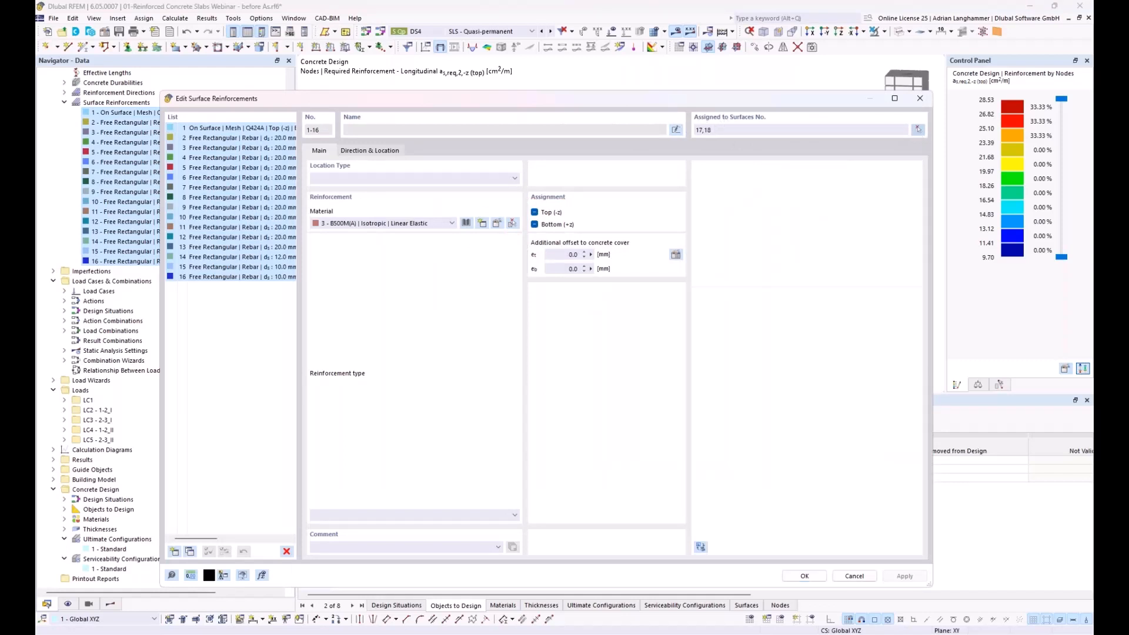
left_click(917, 130)
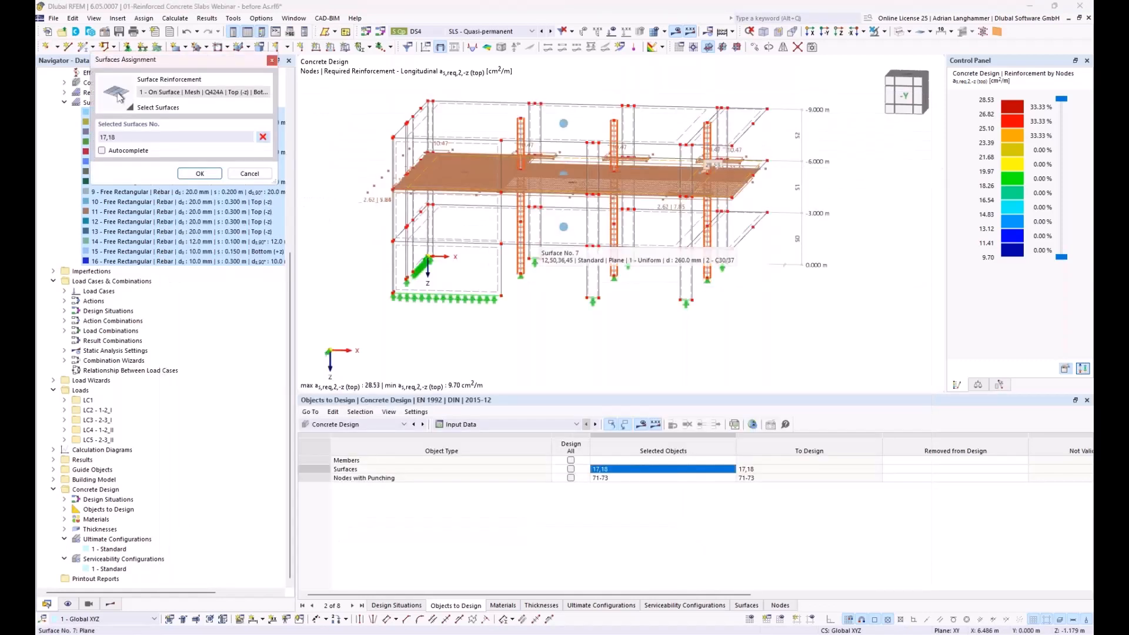
left_click(550, 243)
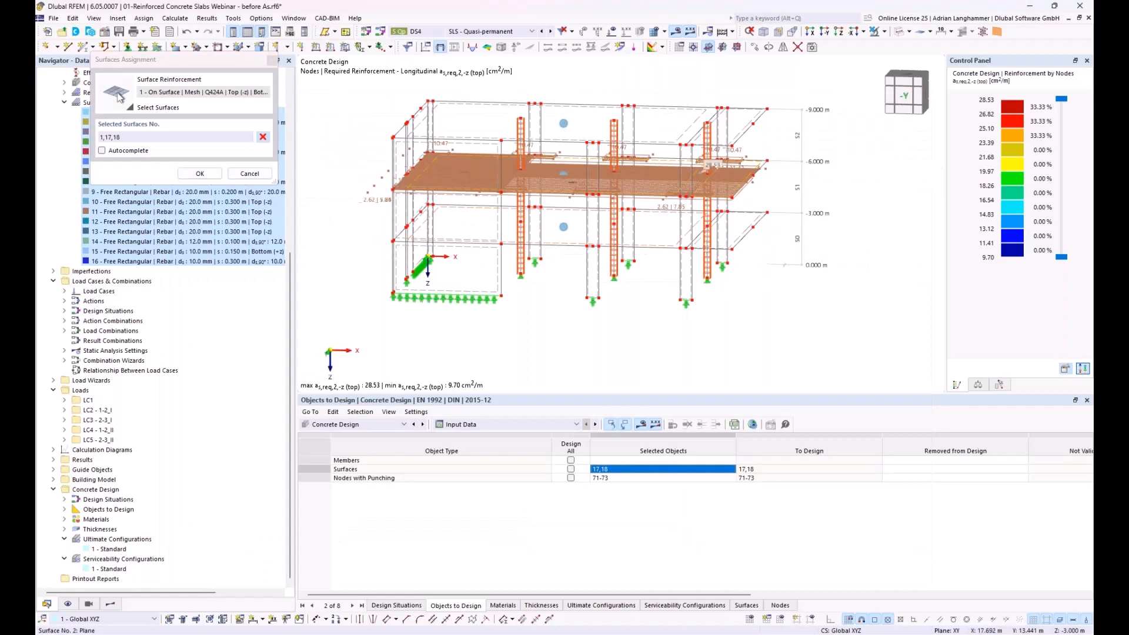
left_click(735, 237)
left_click(744, 134)
left_click(612, 141)
left_click(200, 174)
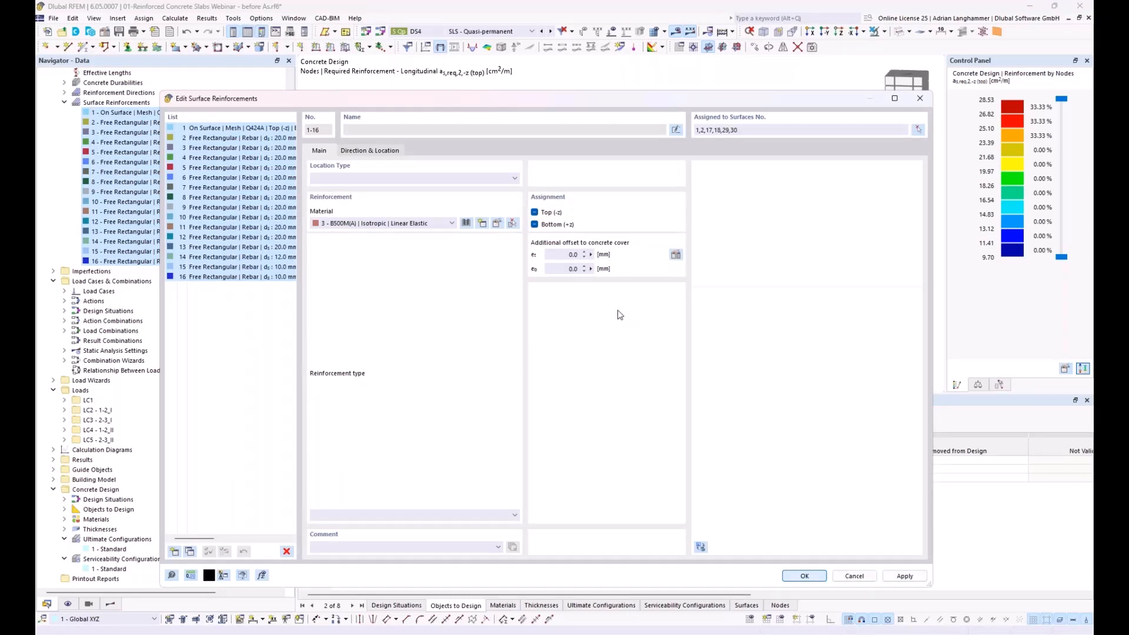
key("Return")
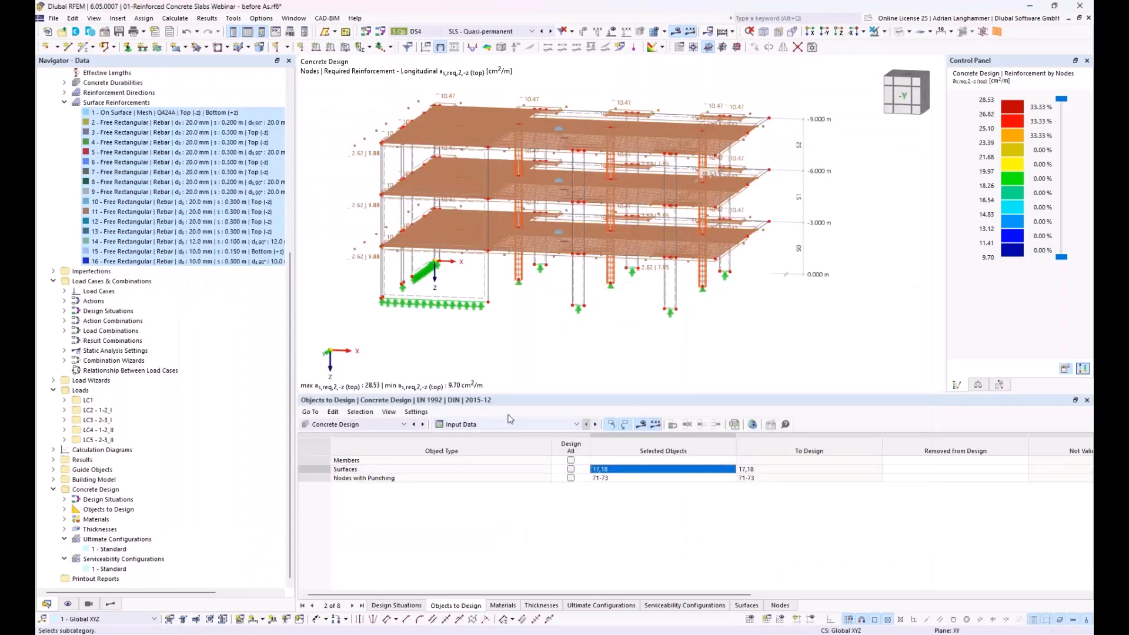
Inspect the surface selection in Objects to Design against the slabs of the three storeys.
left_click(599, 470)
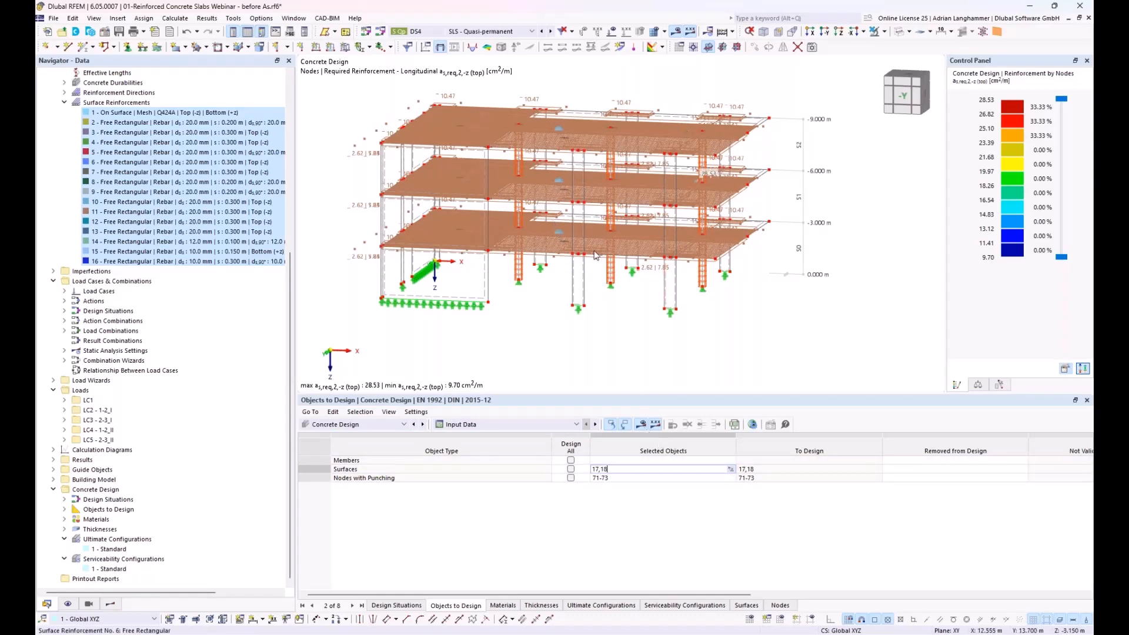
middle_click_drag(594, 256, 567, 247, "ctrl")
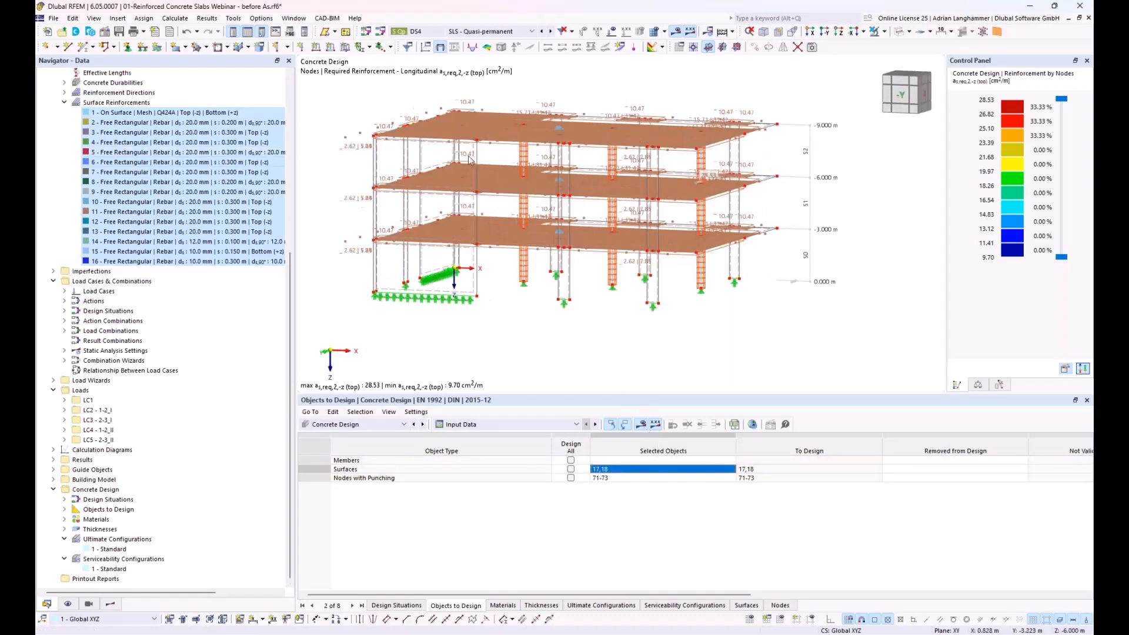